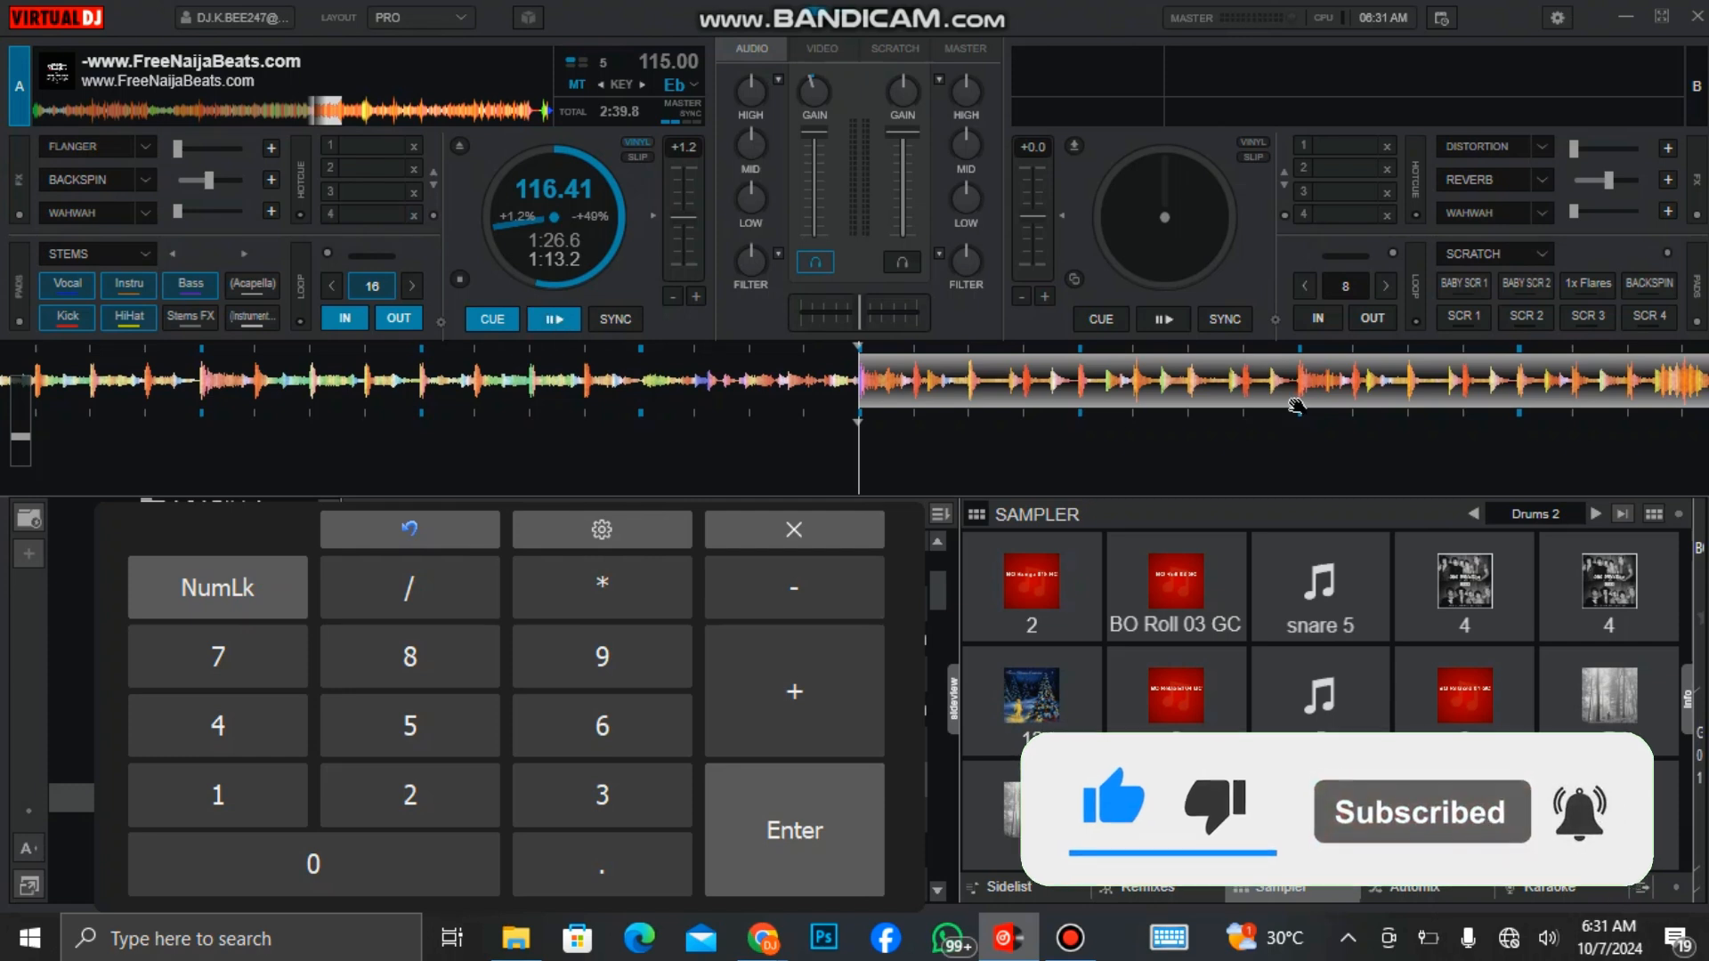
Start deck A's 16-beat loop and perform a live drum pattern over it with the mapped samples of the Drums 2 bank
key(space)
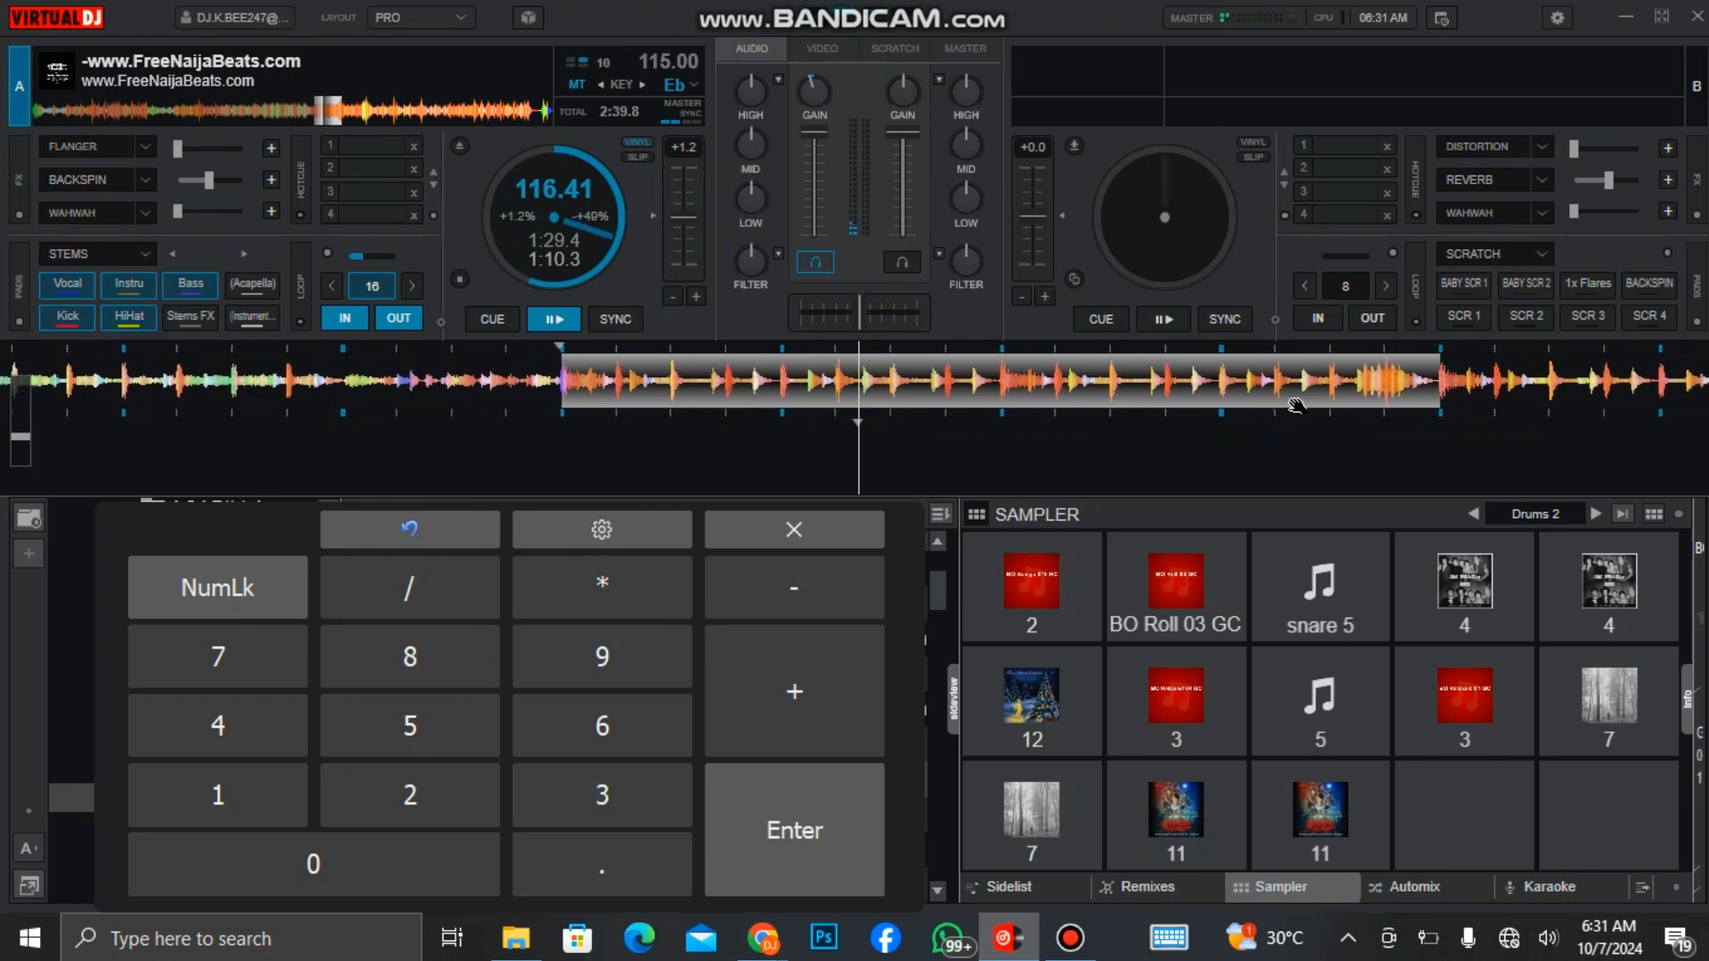
key(1)
key(3)
key(1)
key(3)
key(1)
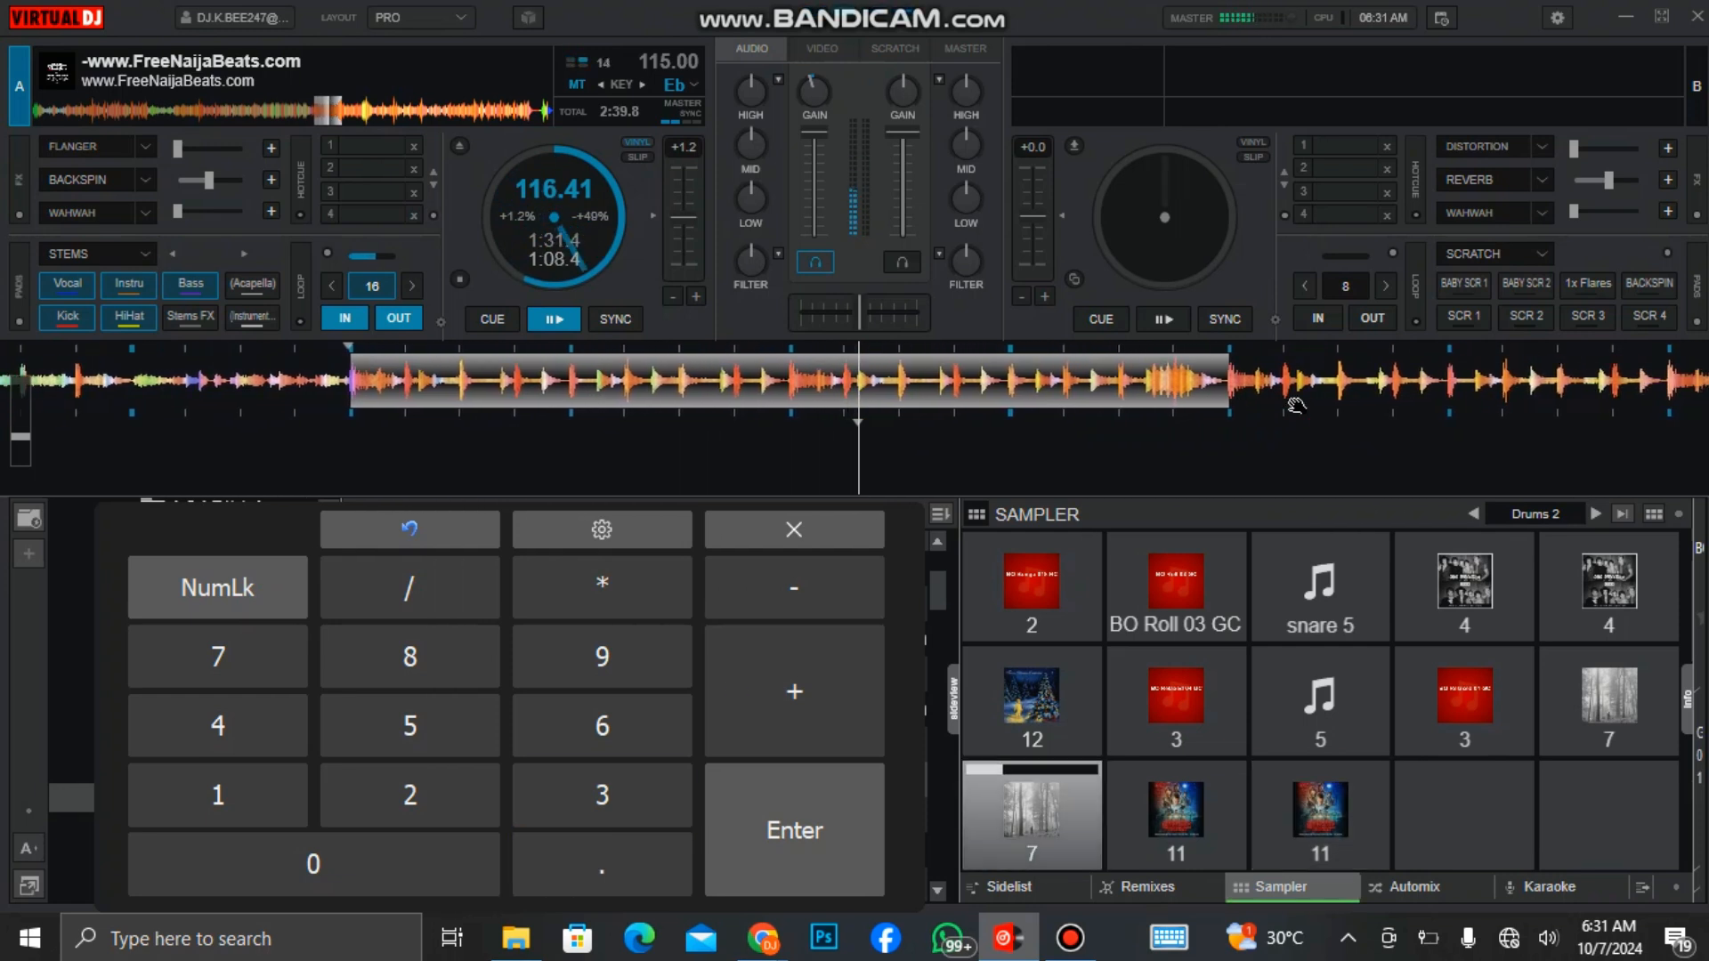
key(3)
key(1)
key(.)
key(6)
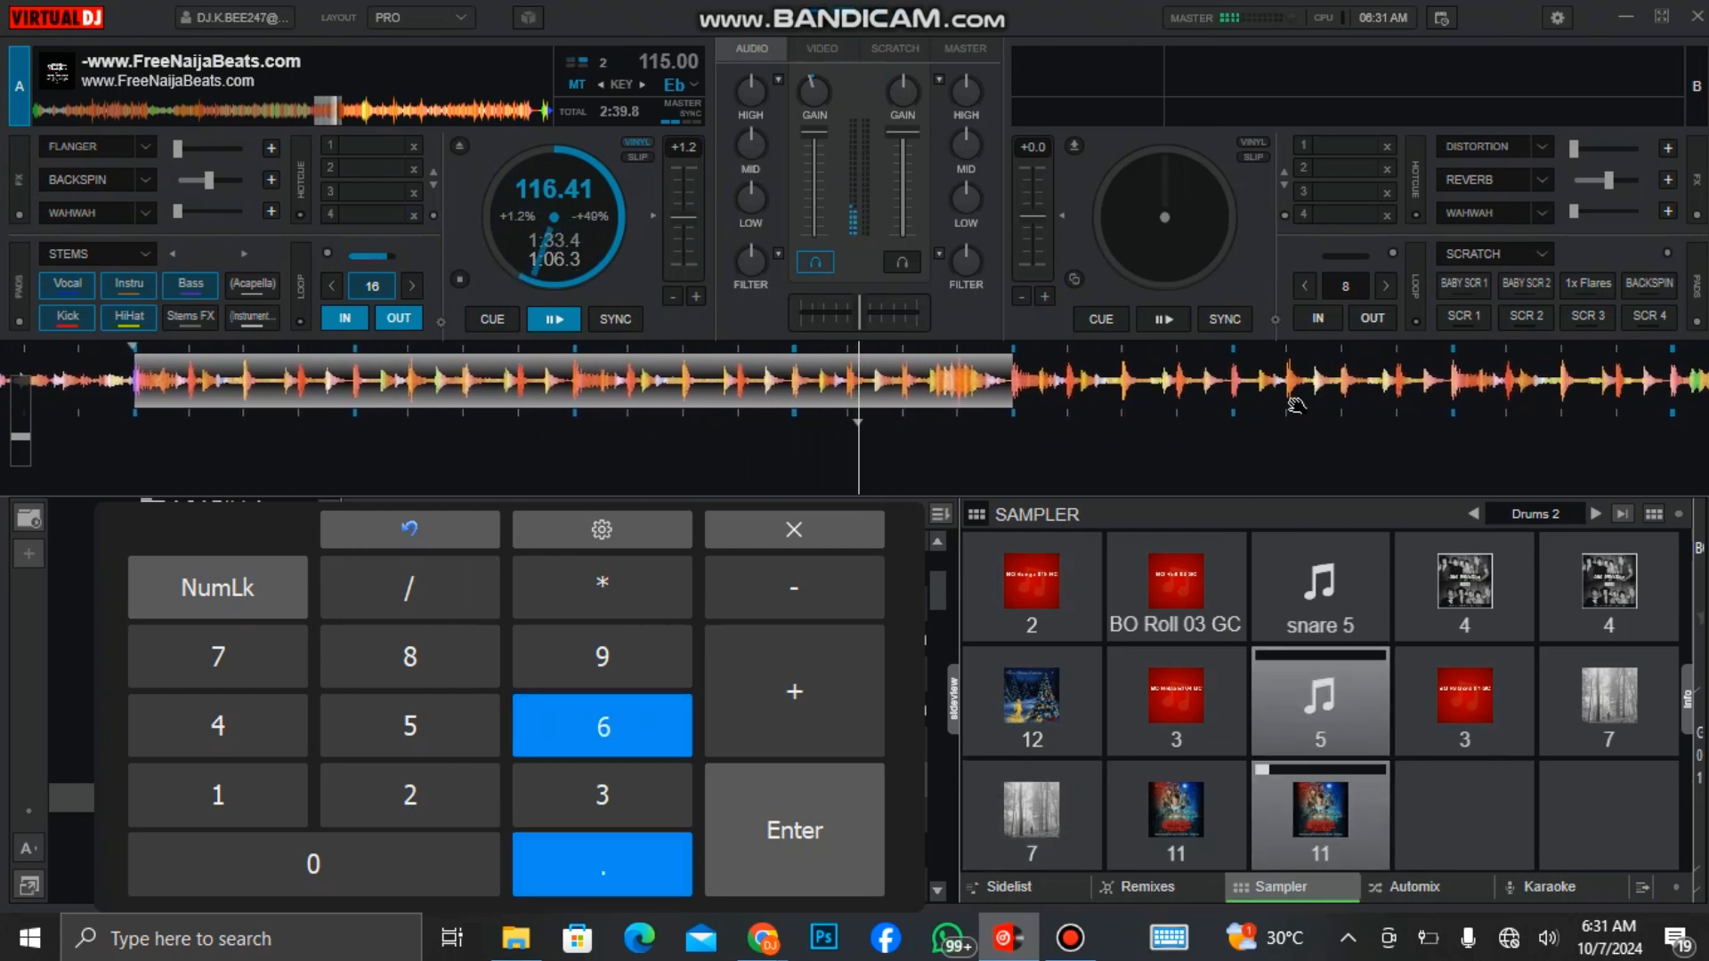
key(3)
key(.)
key(6)
key(.)
key(3)
key(2)
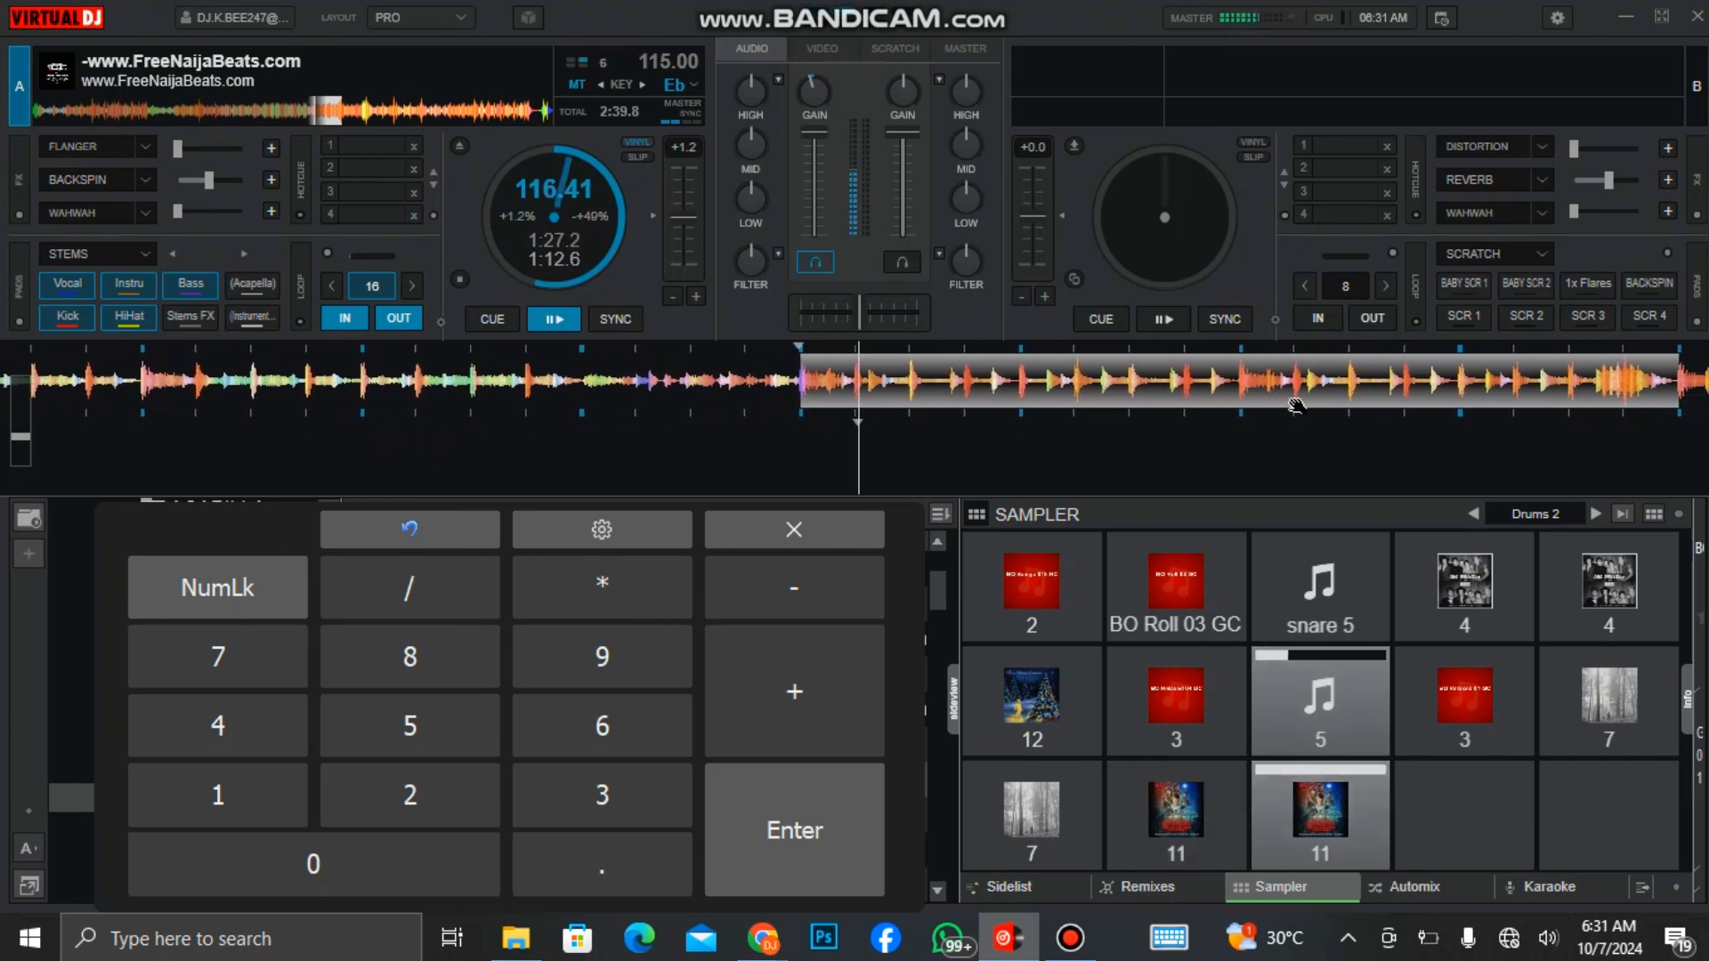
key(1)
key(5)
key(5)
key(3)
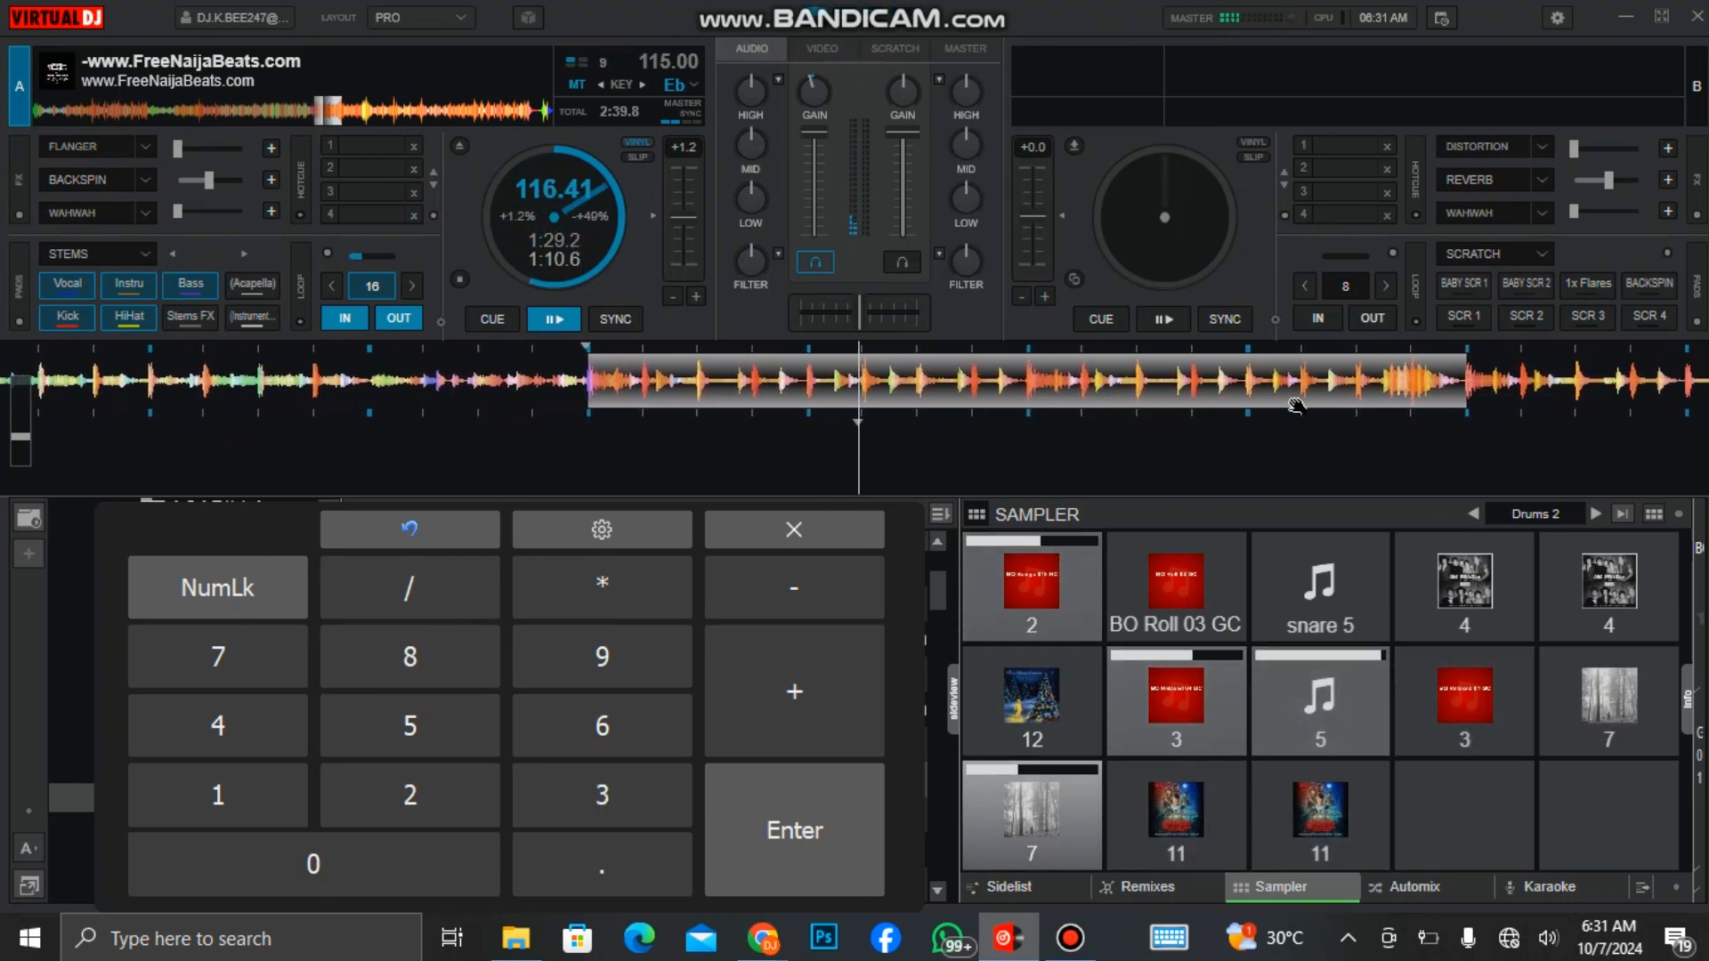
key(3)
key(3)
key(1)
key(3)
key(/)
key(3)
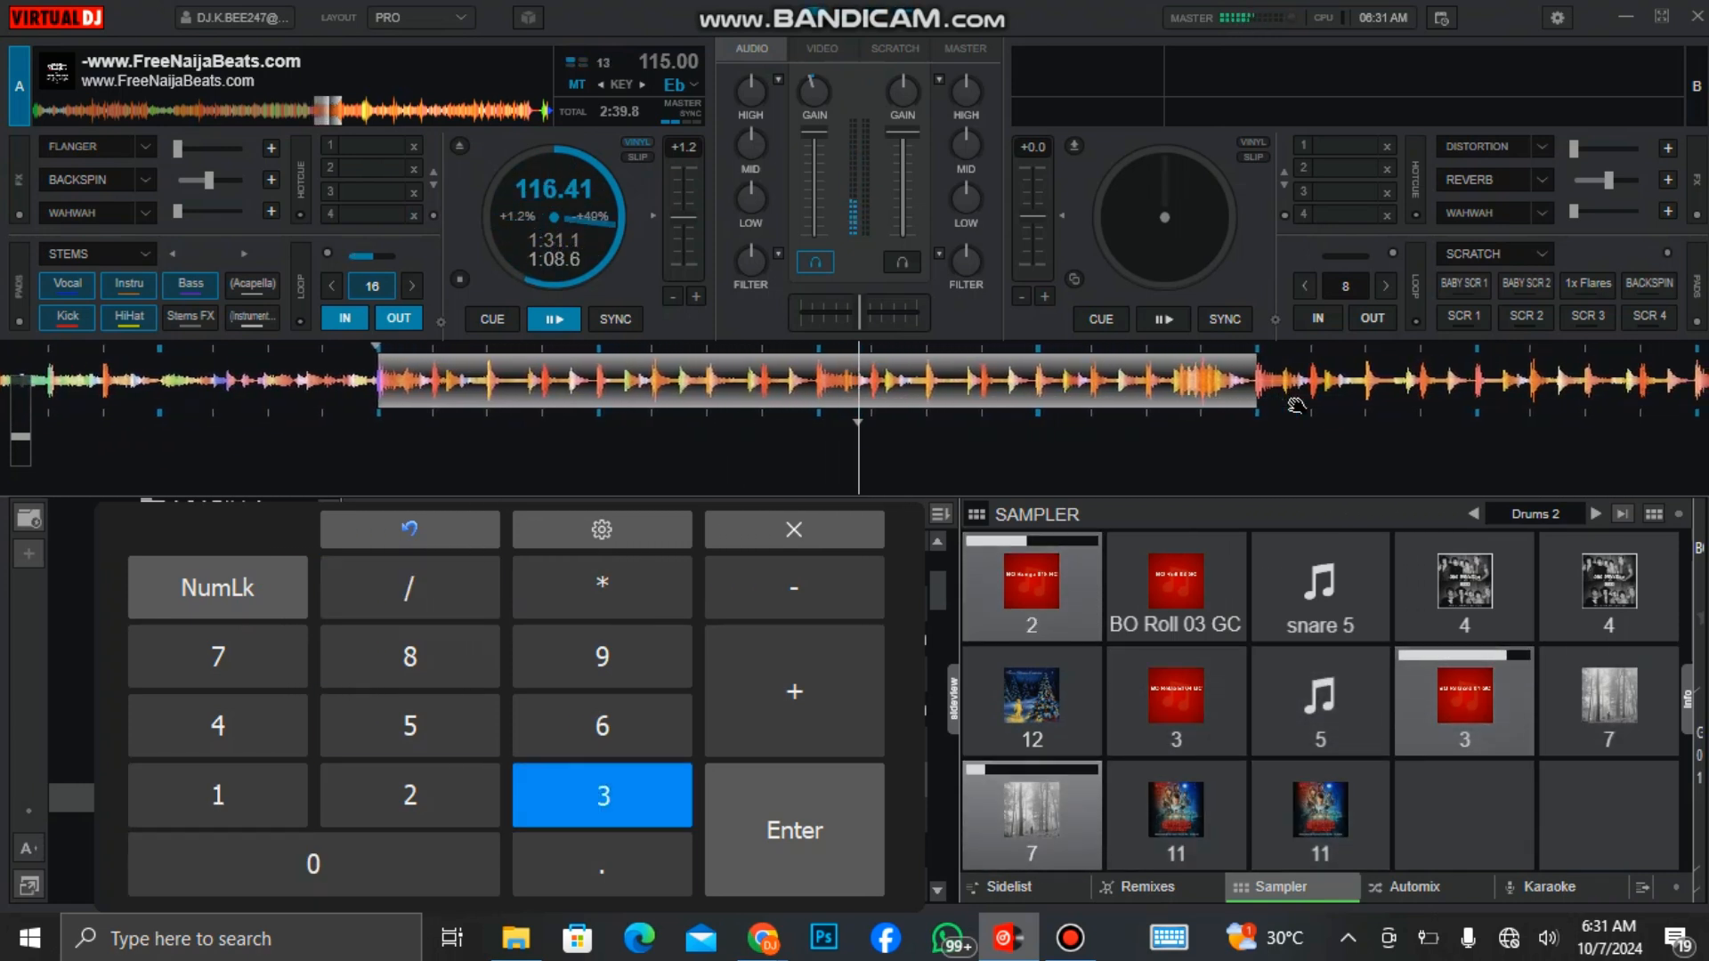
key(1)
key(3)
key(.)
key(0)
key(.)
key(3)
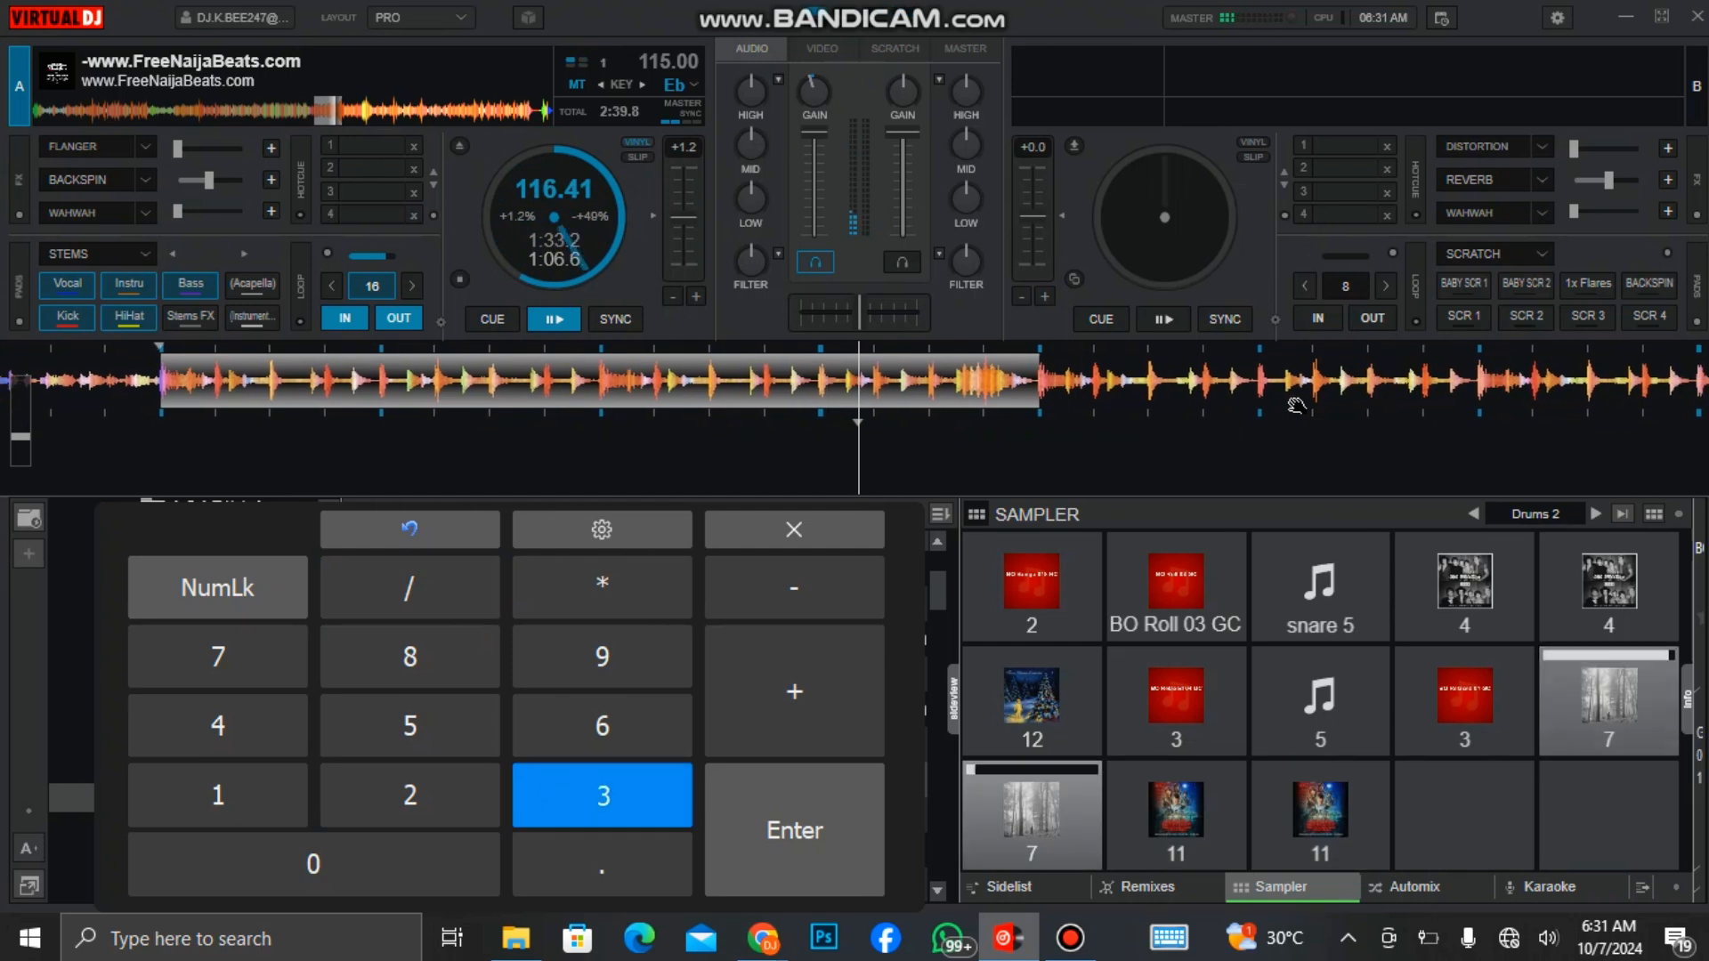
key(3)
key(4)
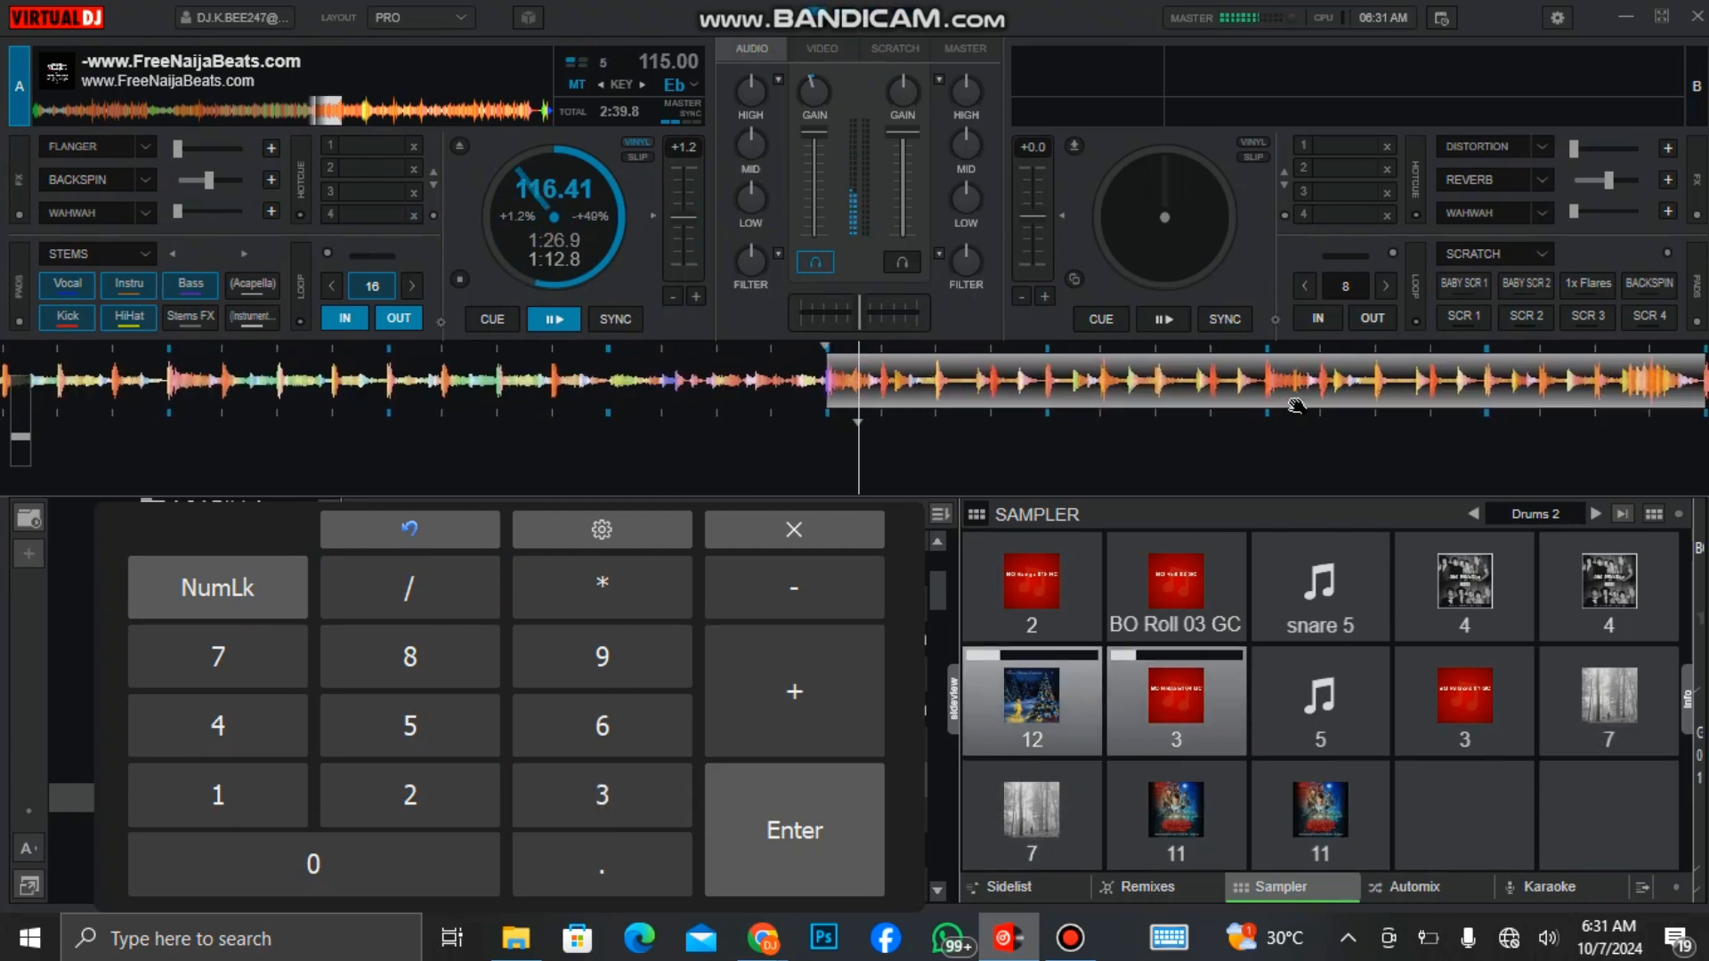
key(4)
key(4)
key(4)
key(4)
key(4)
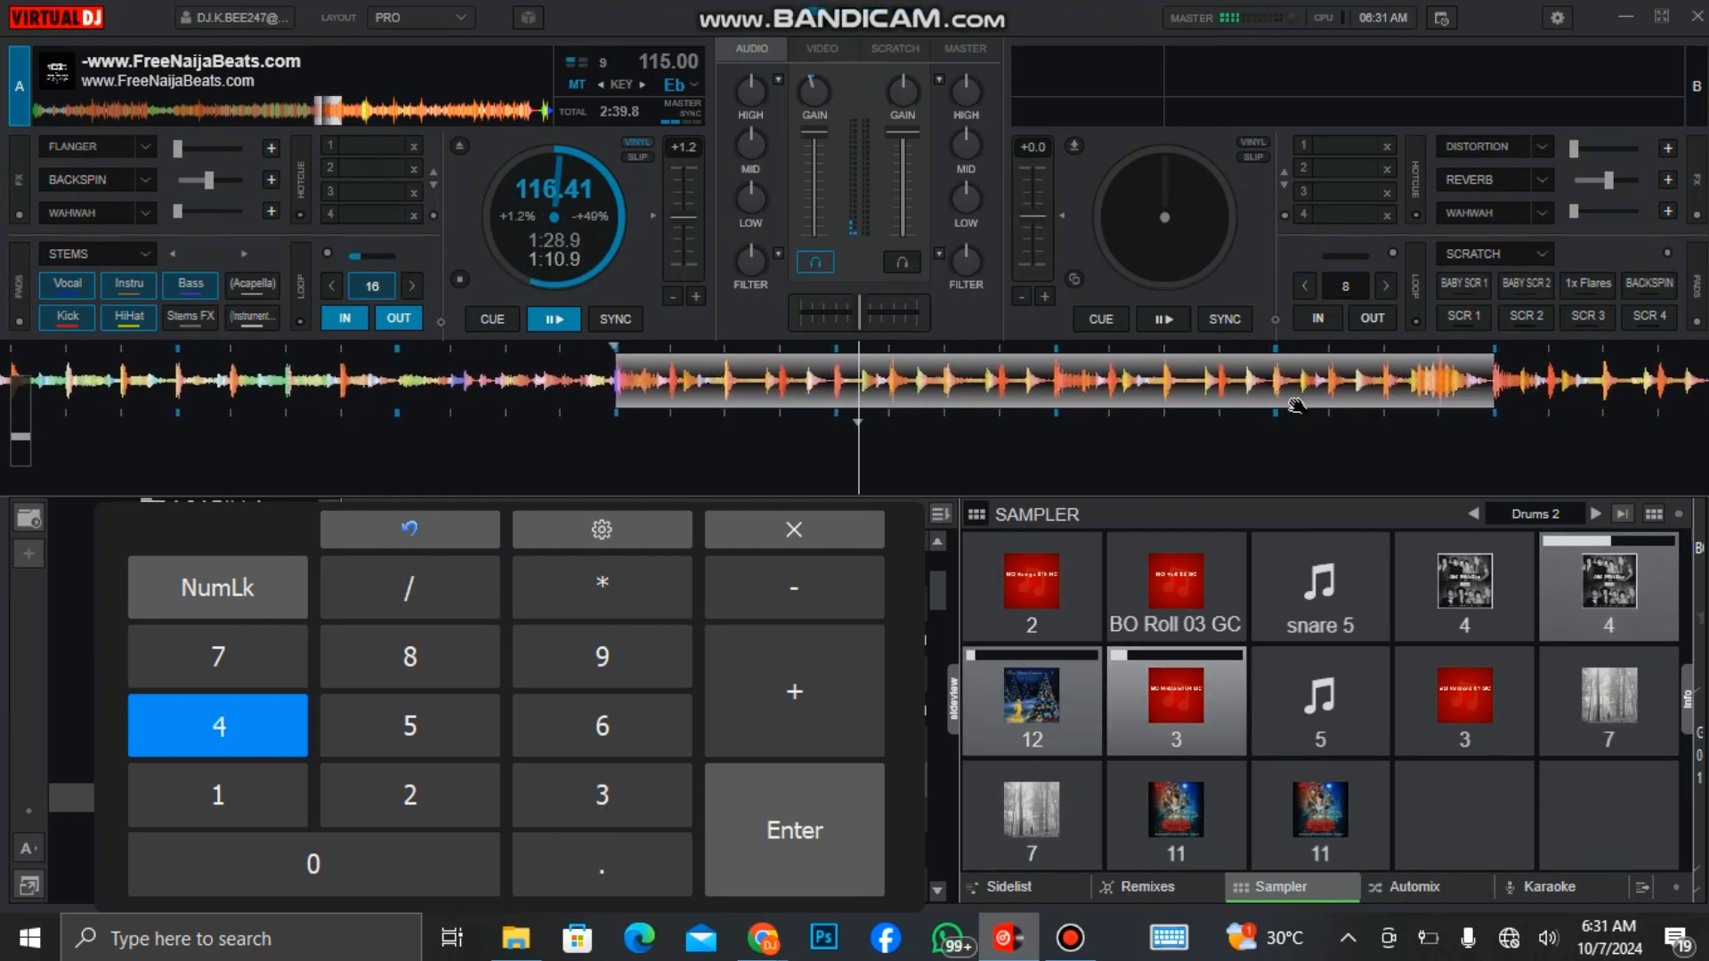
key(9)
key(9)
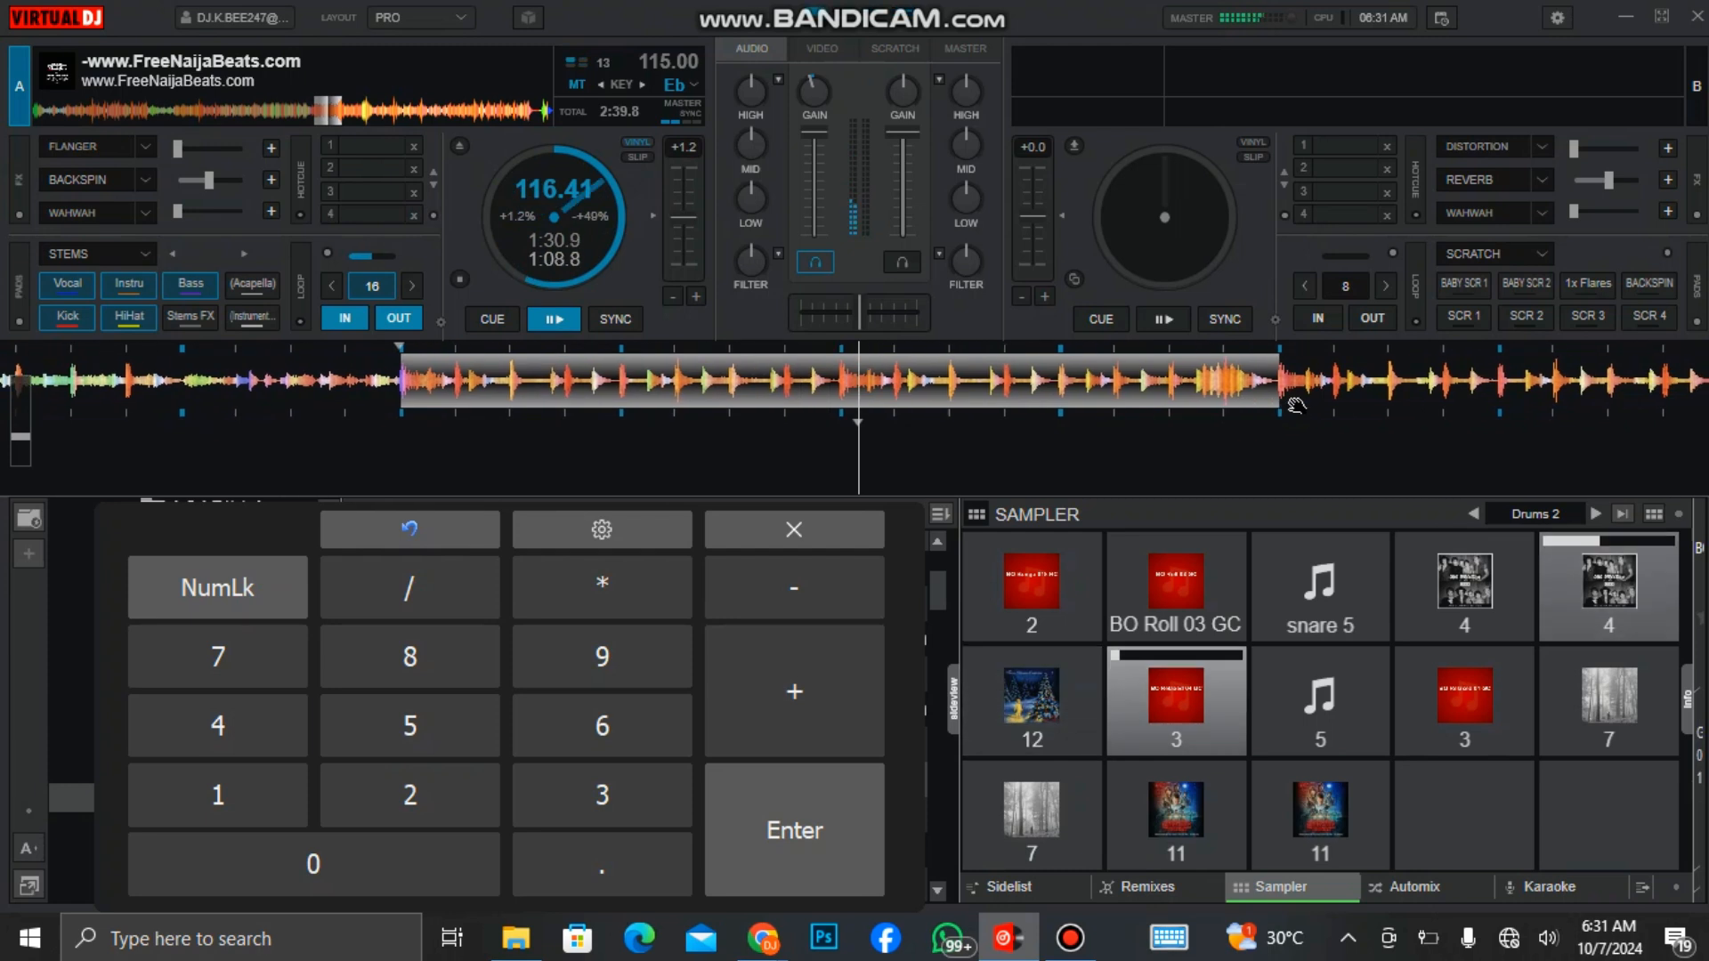
key(9)
key(5)
key(5)
key(9)
key(4)
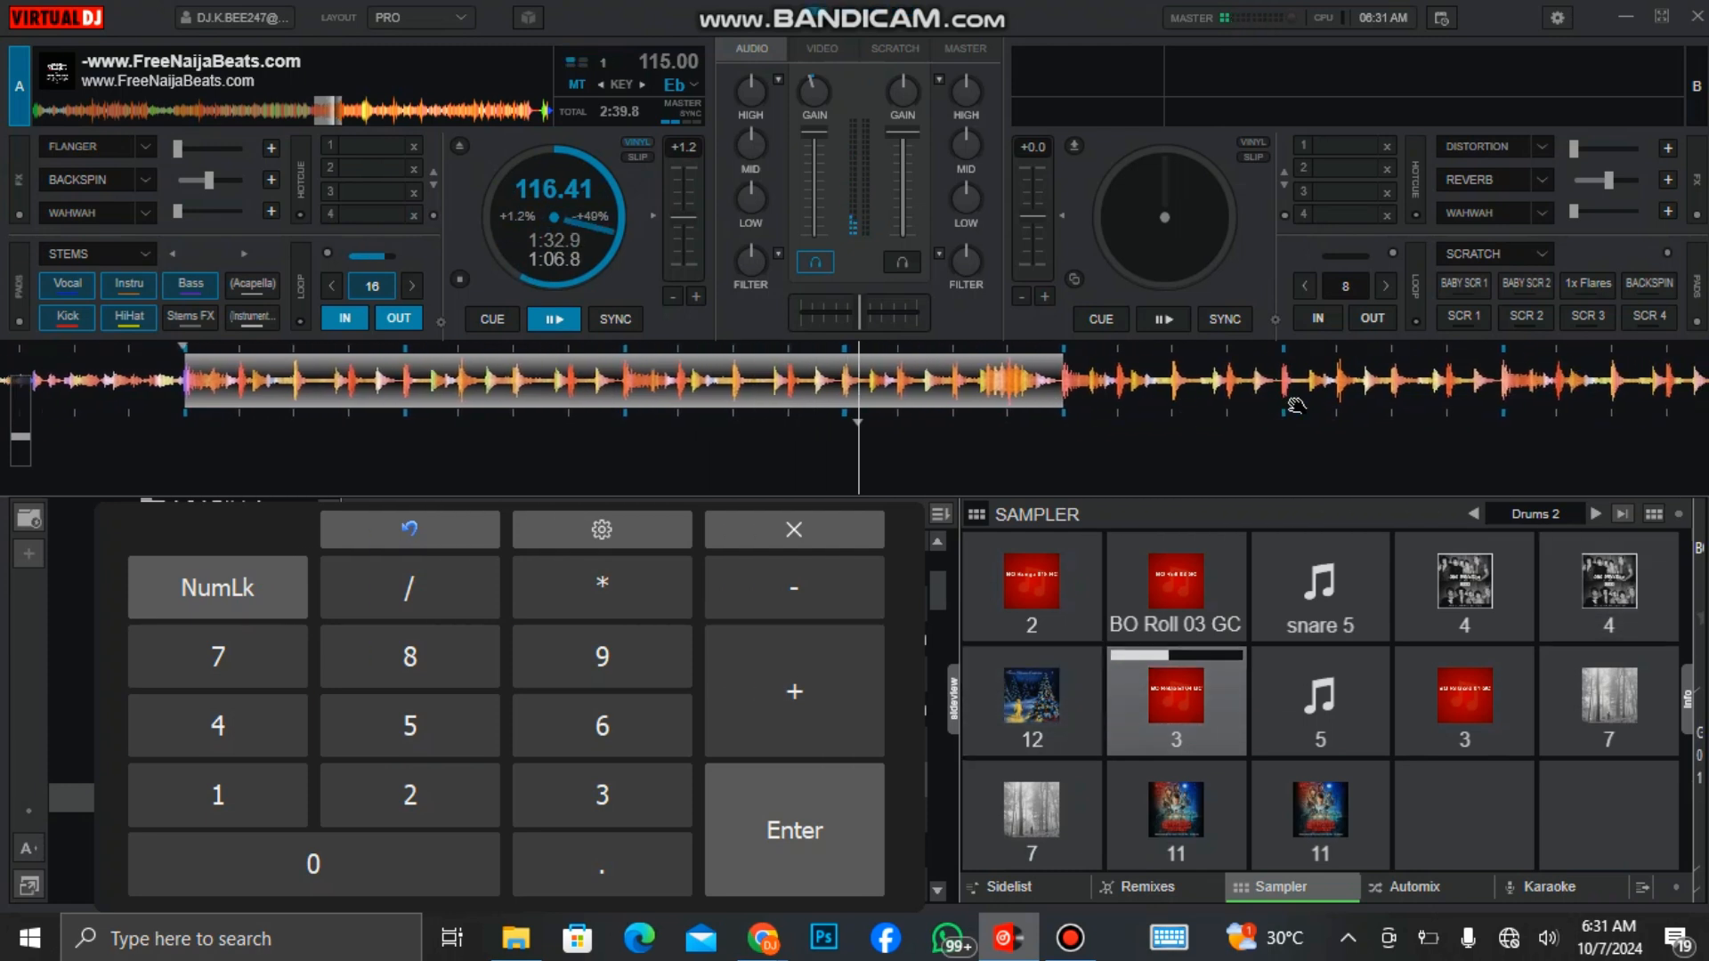
key(3)
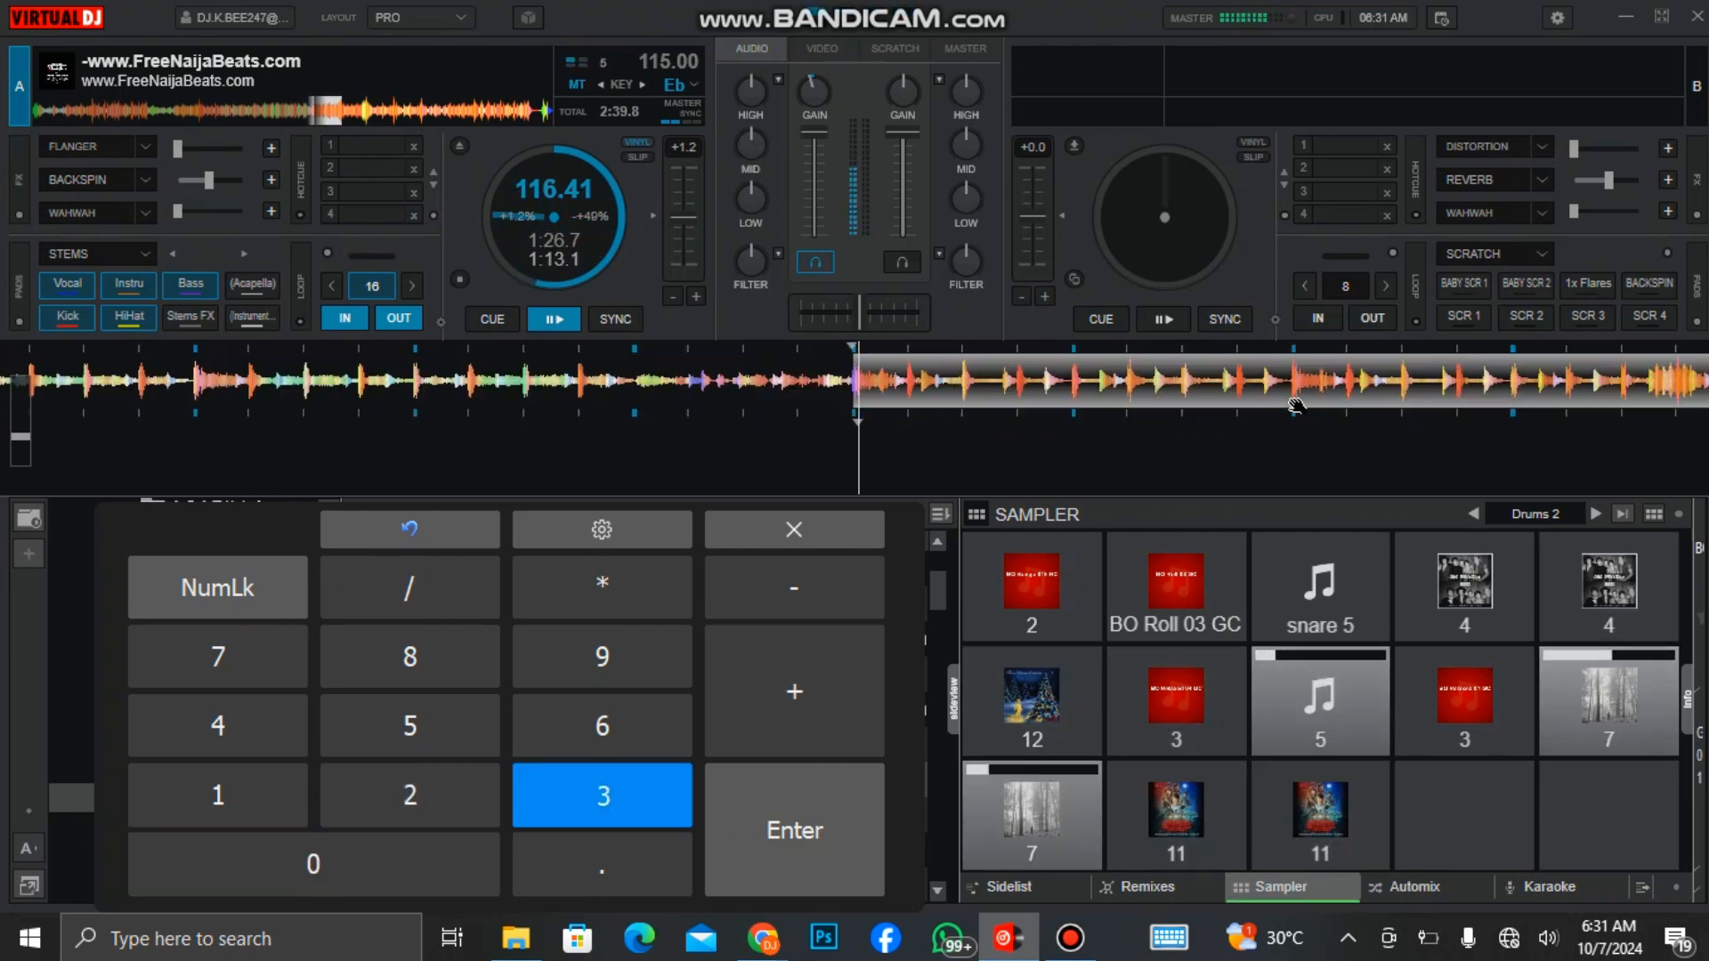
key(period)
key(3)
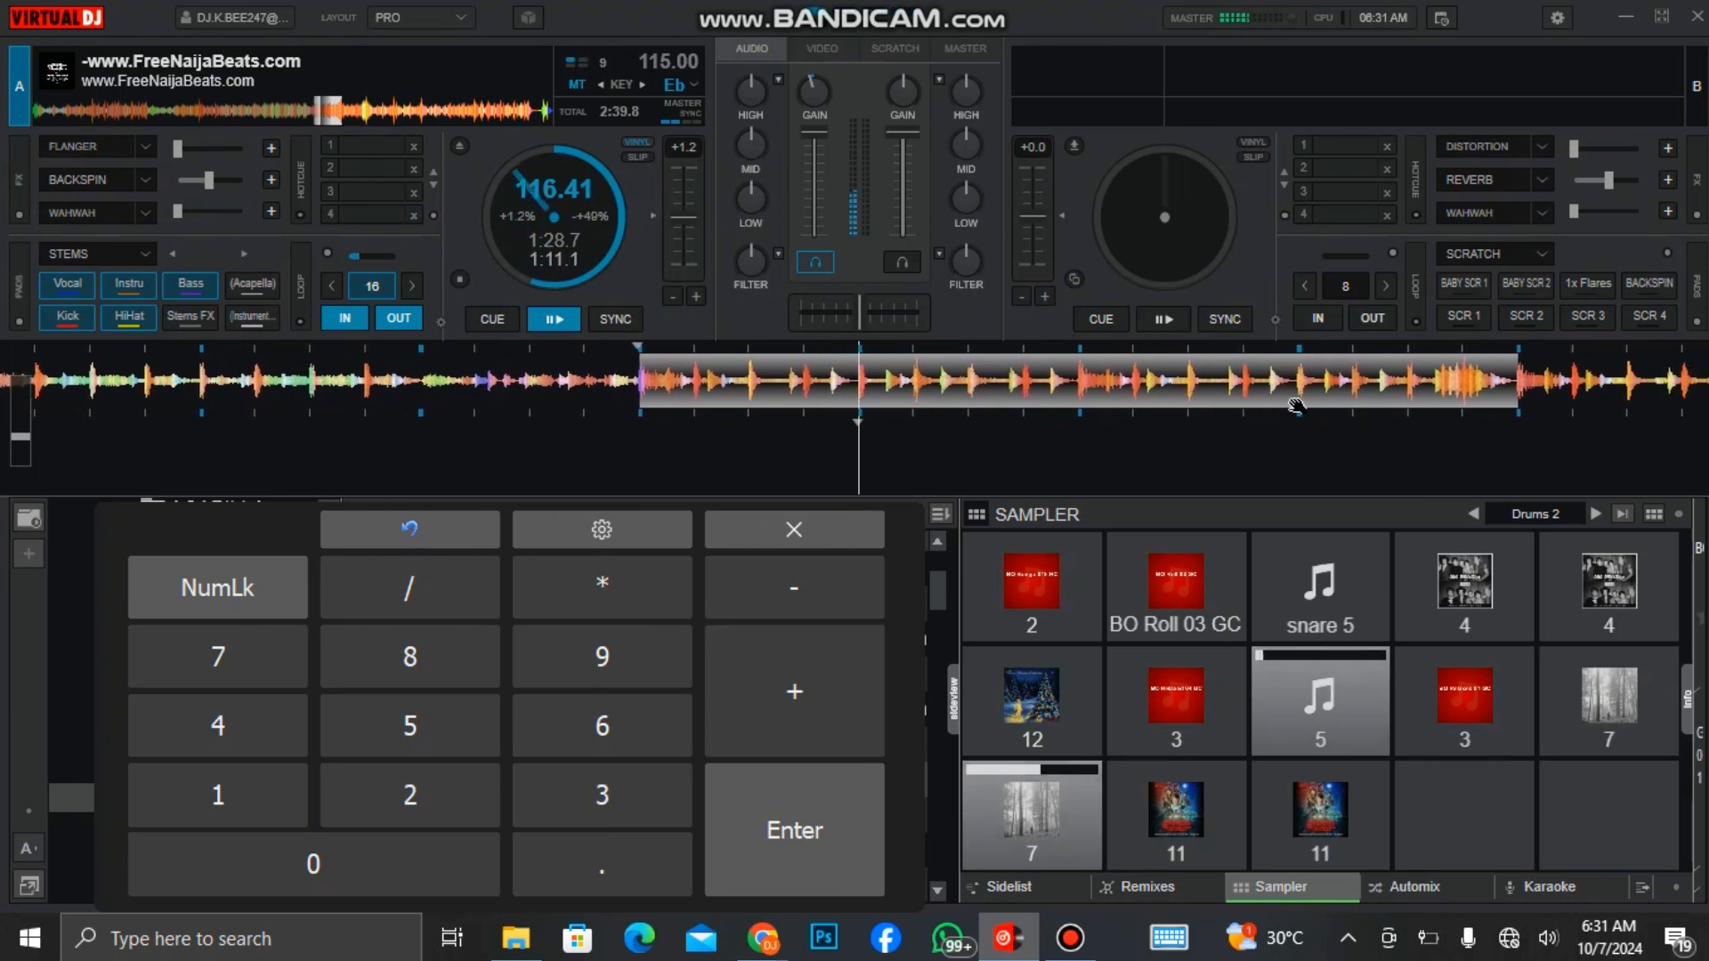
key(0)
key(3)
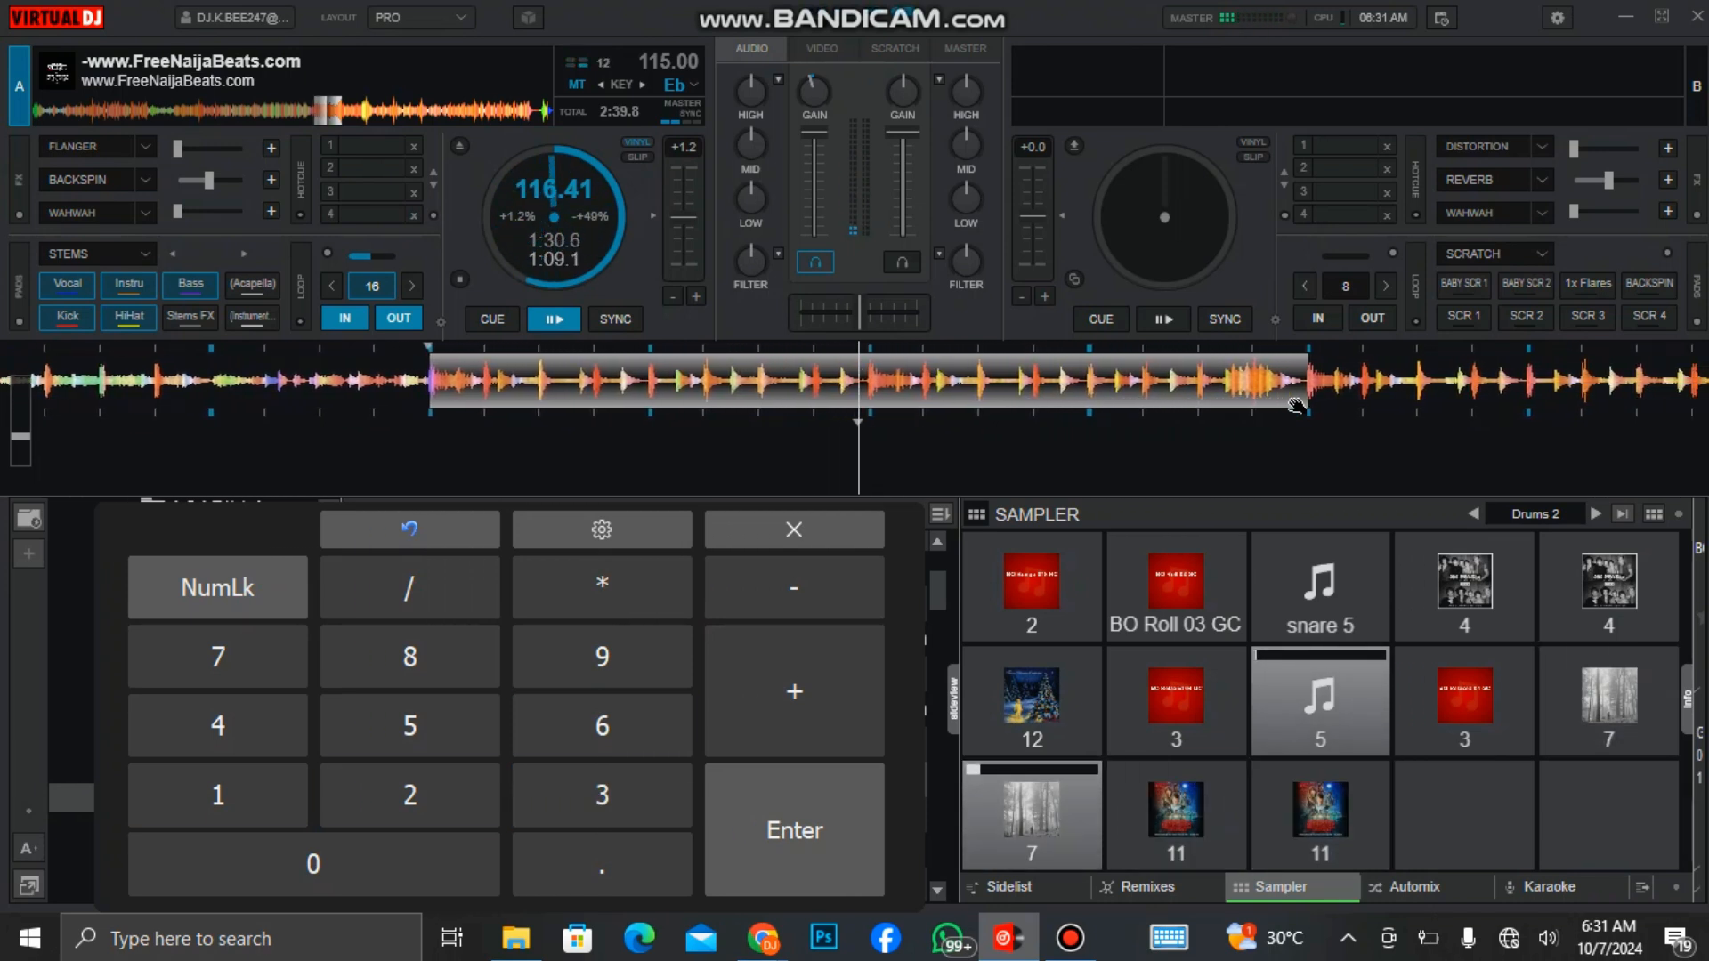
key(3)
key(3)
key(6)
key(3)
key(6)
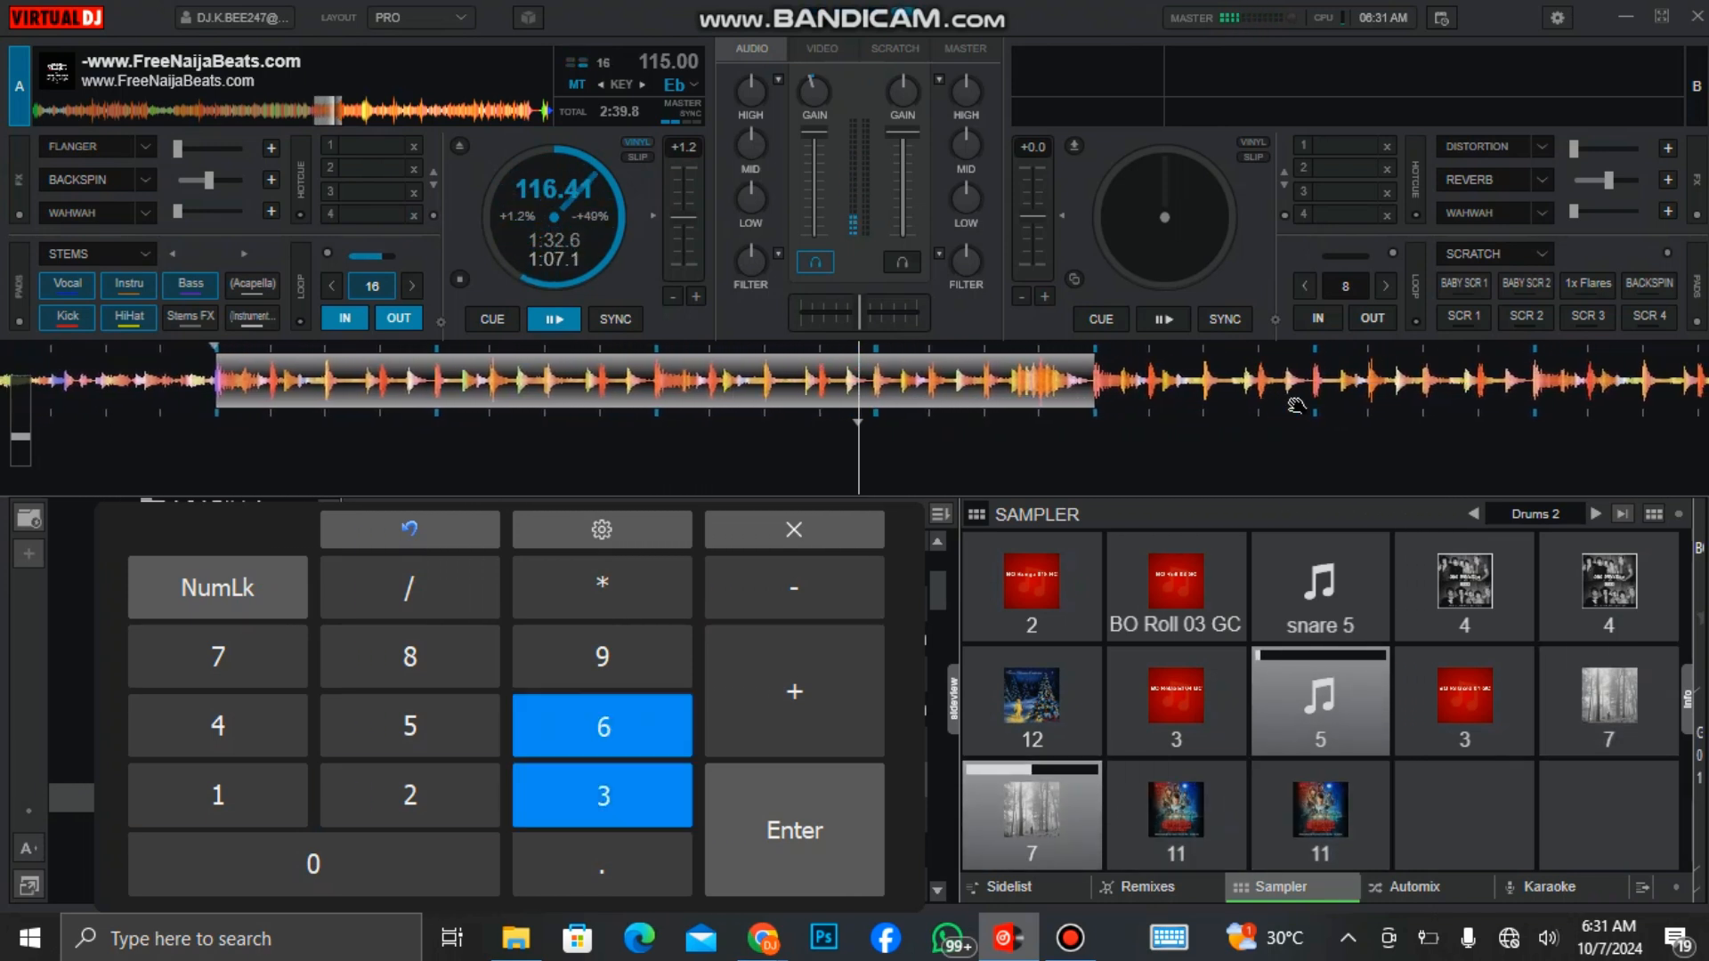
key(6)
key(3)
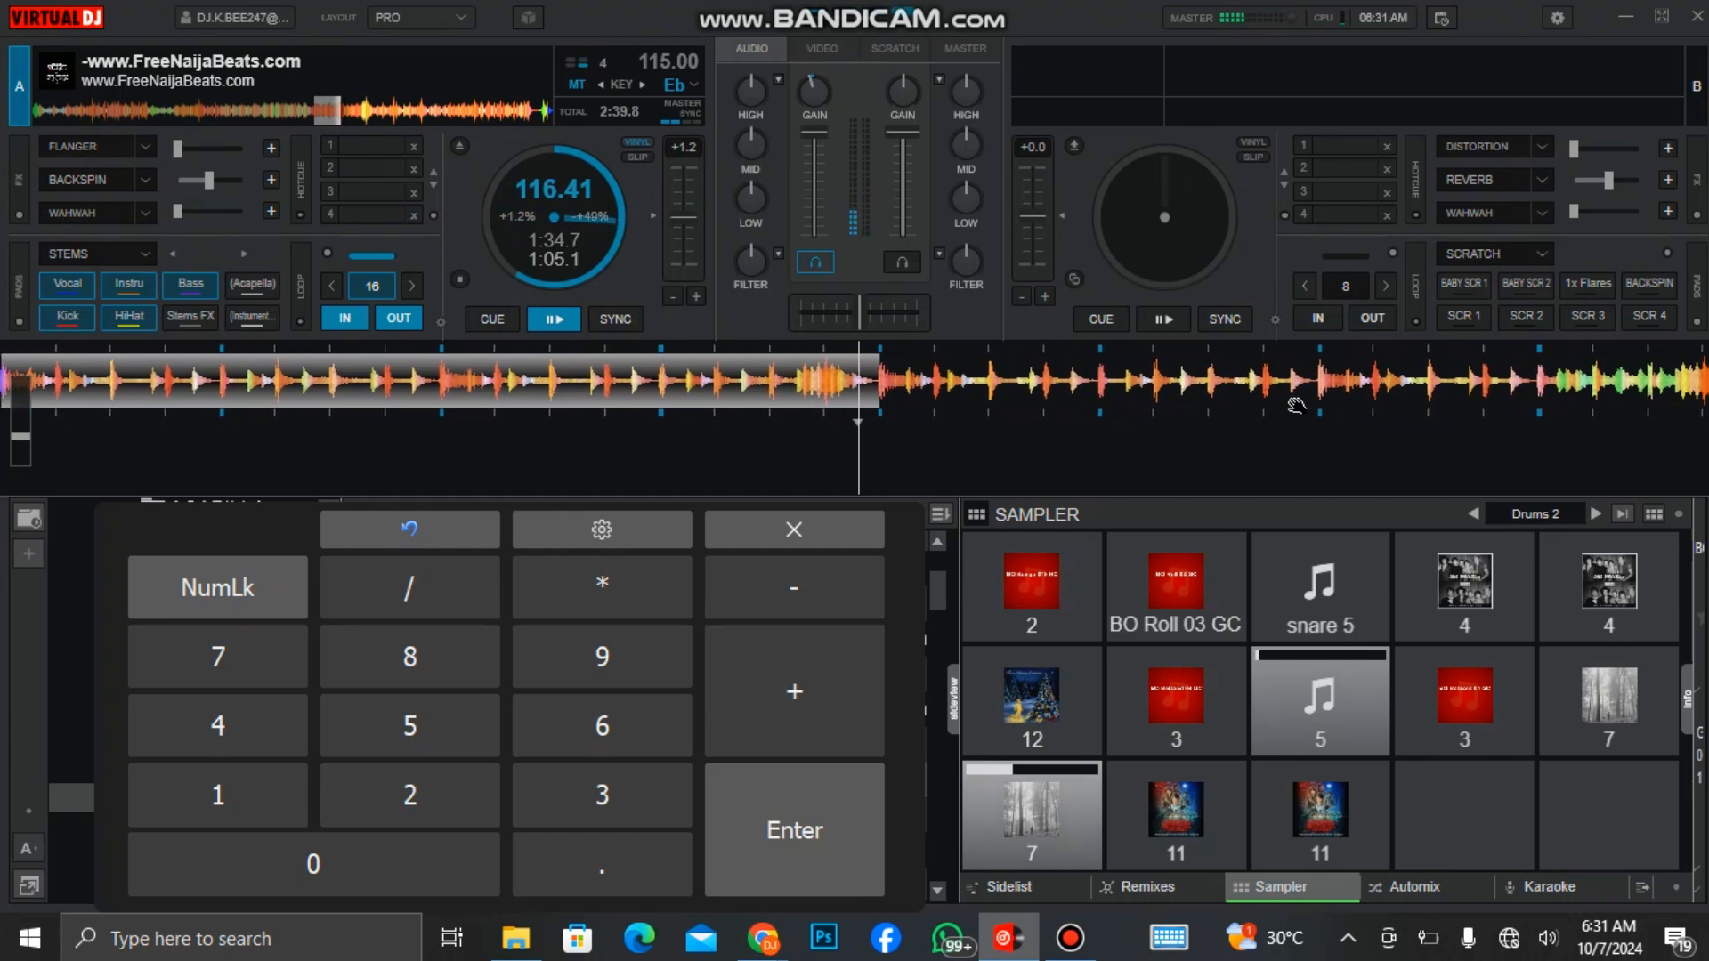
key(0)
key(2)
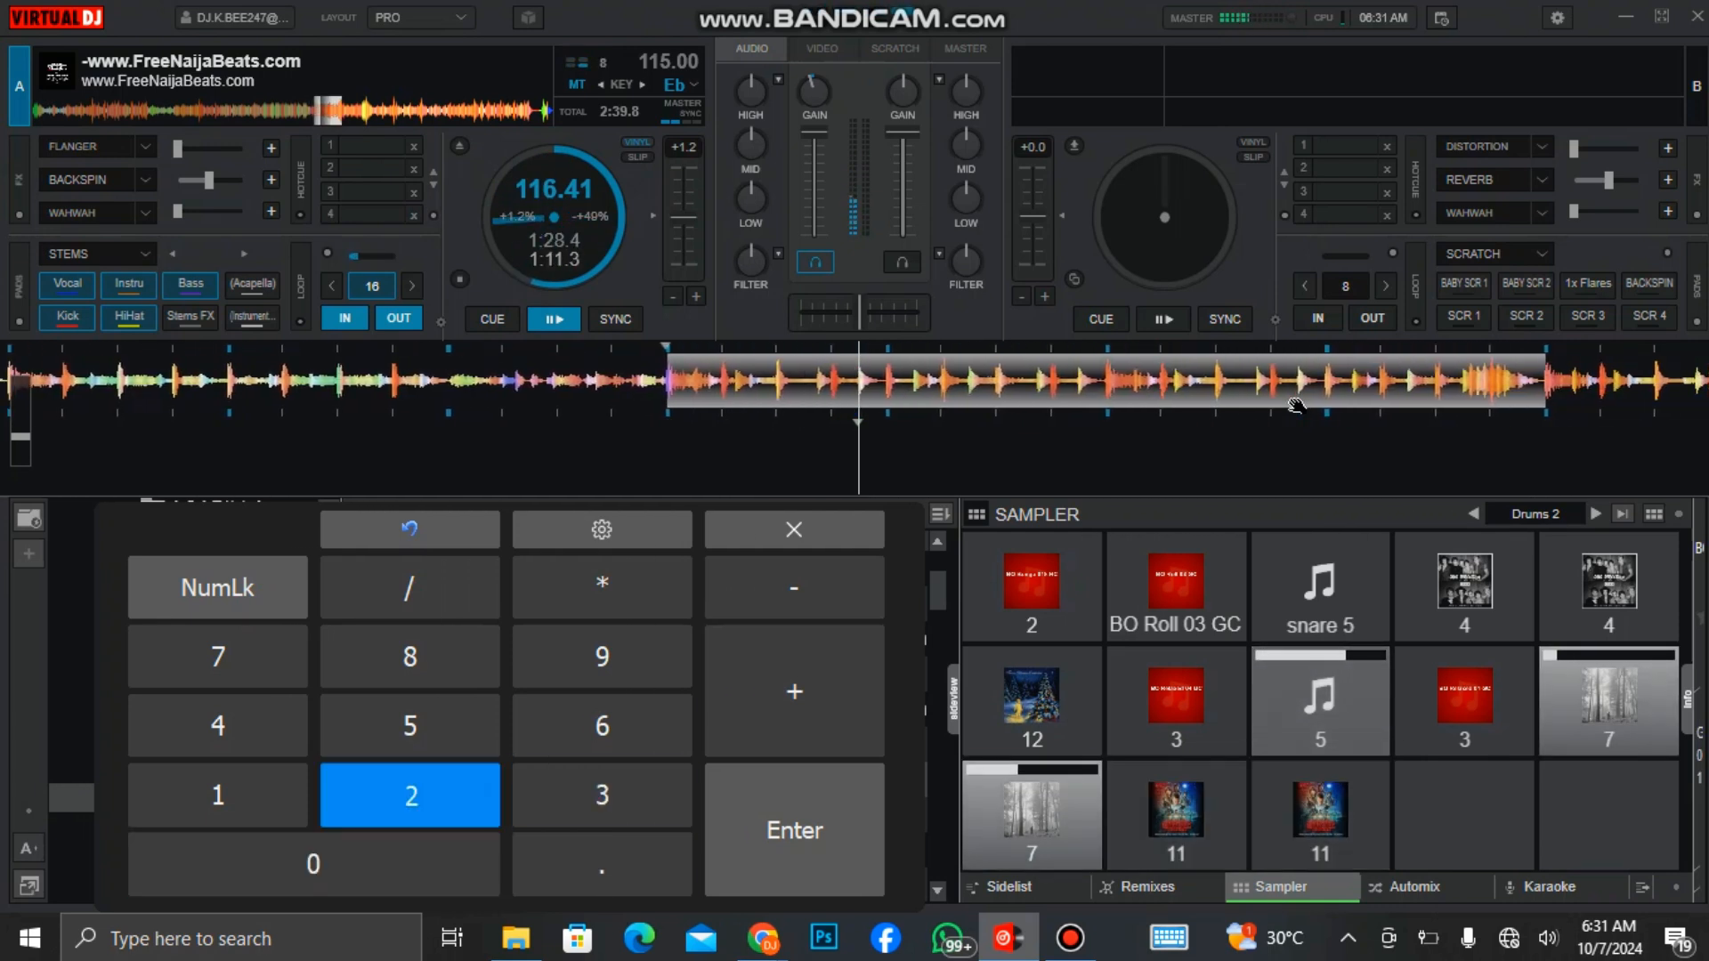
key(1)
key(1)
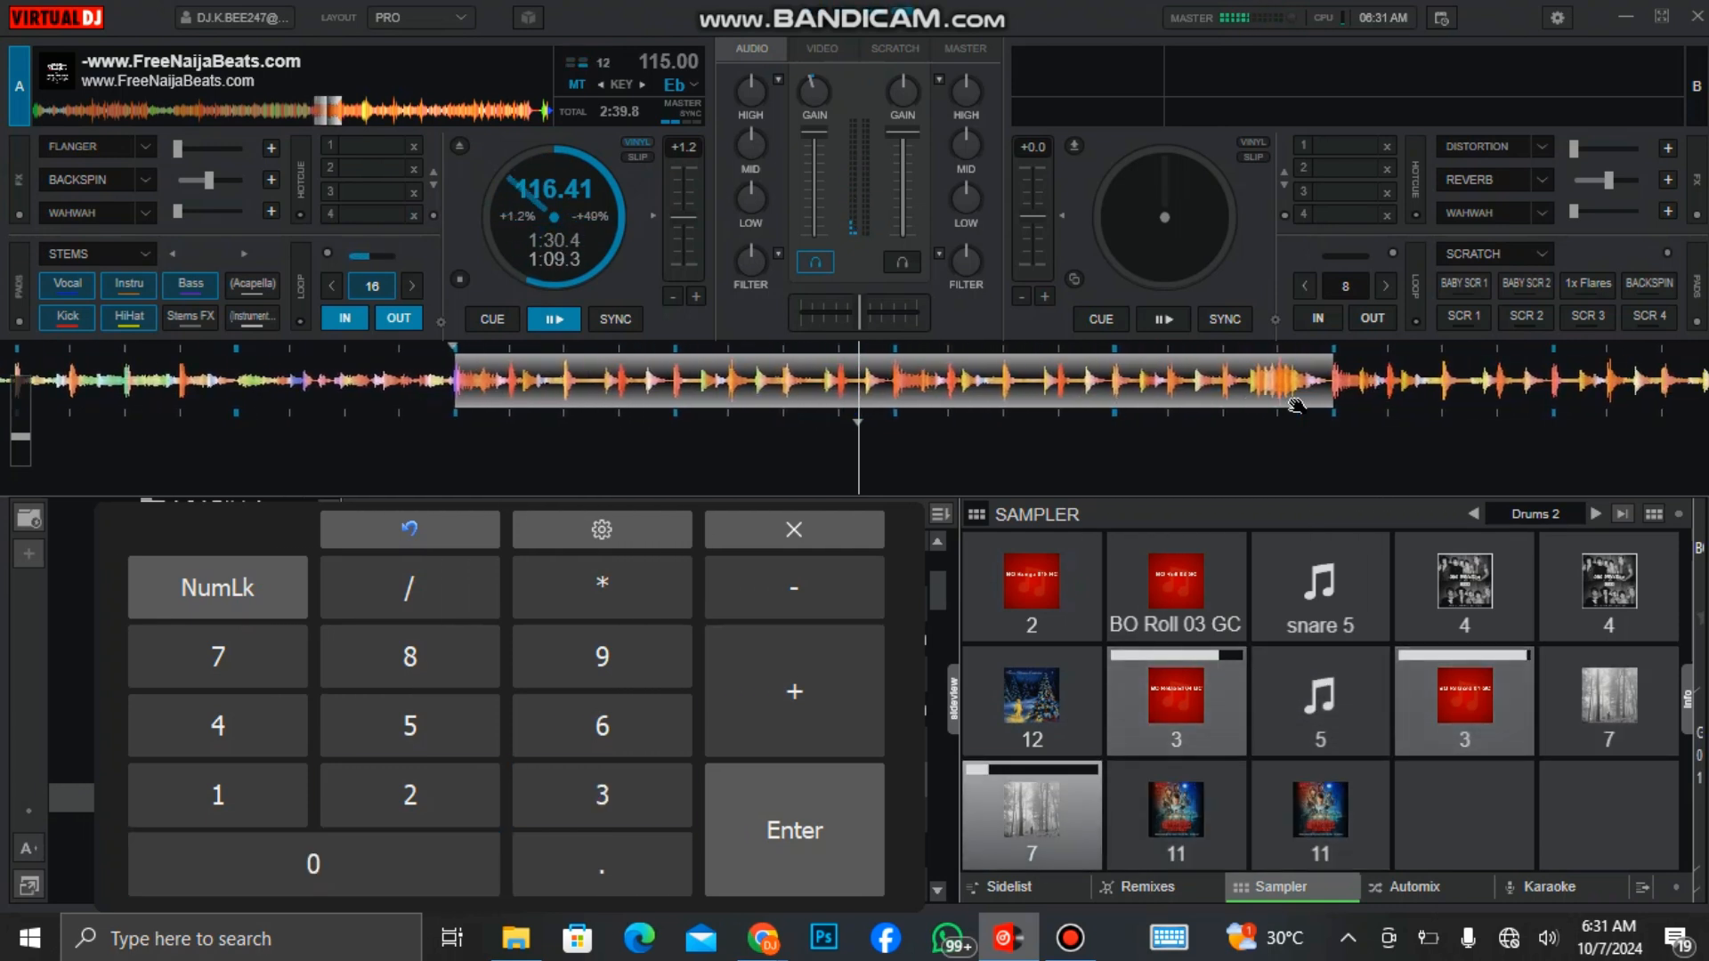
key(3)
key(3)
key(3)
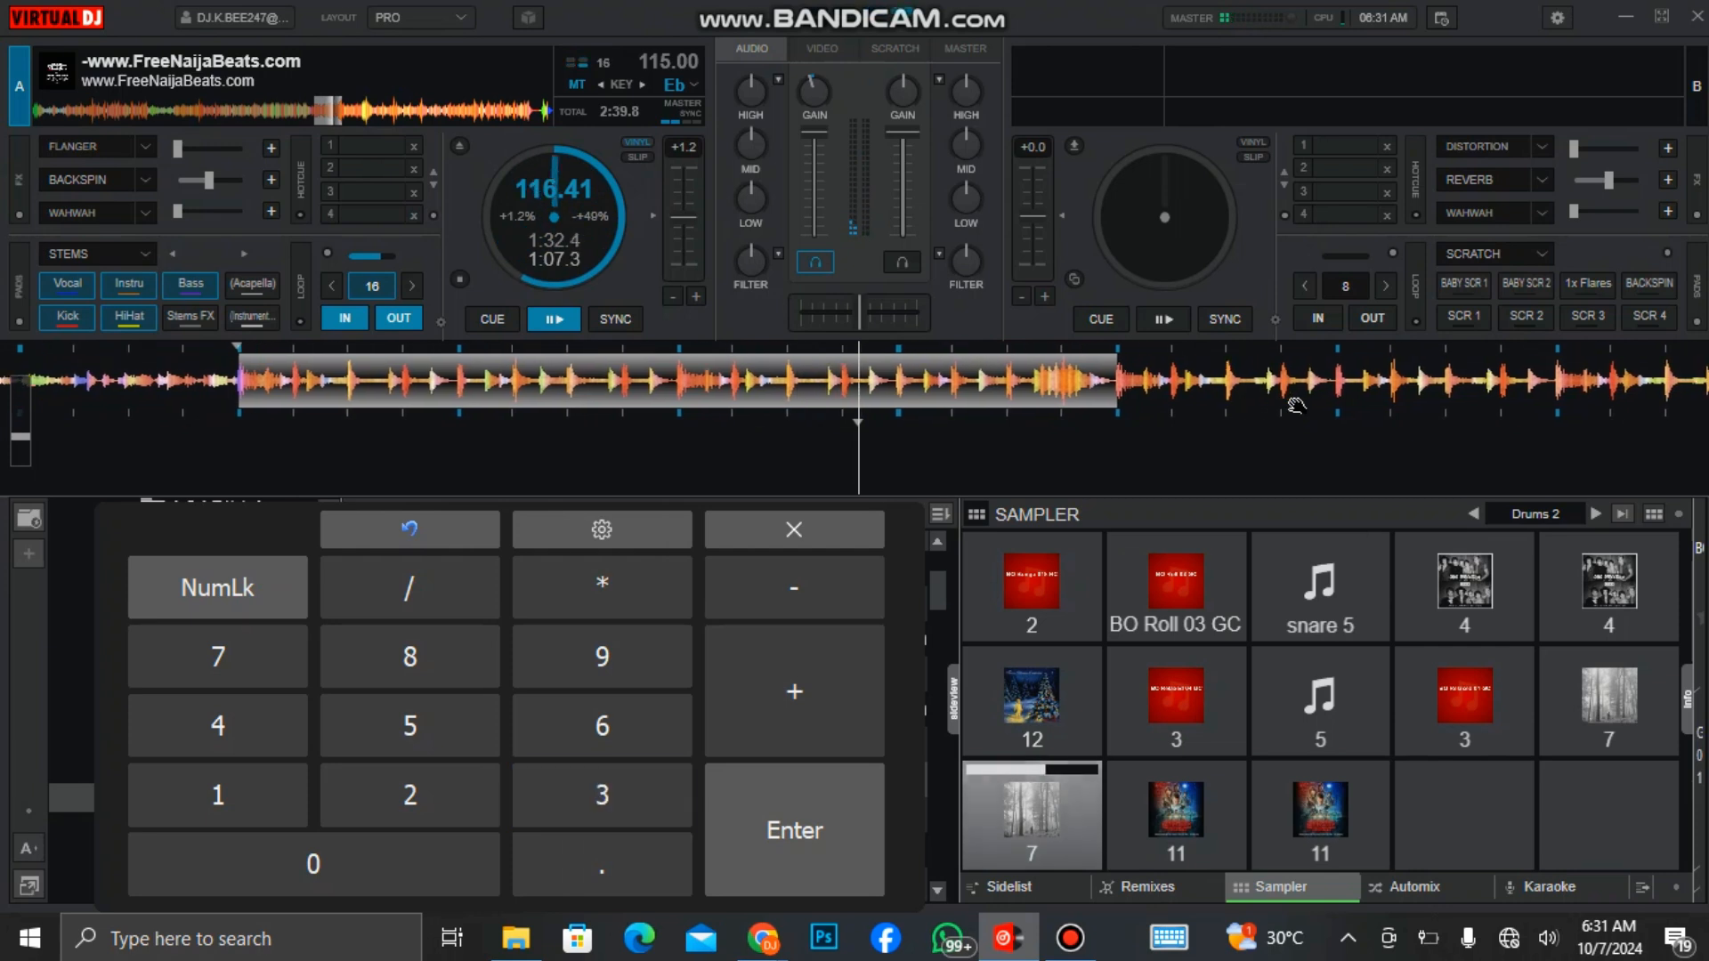
key(2)
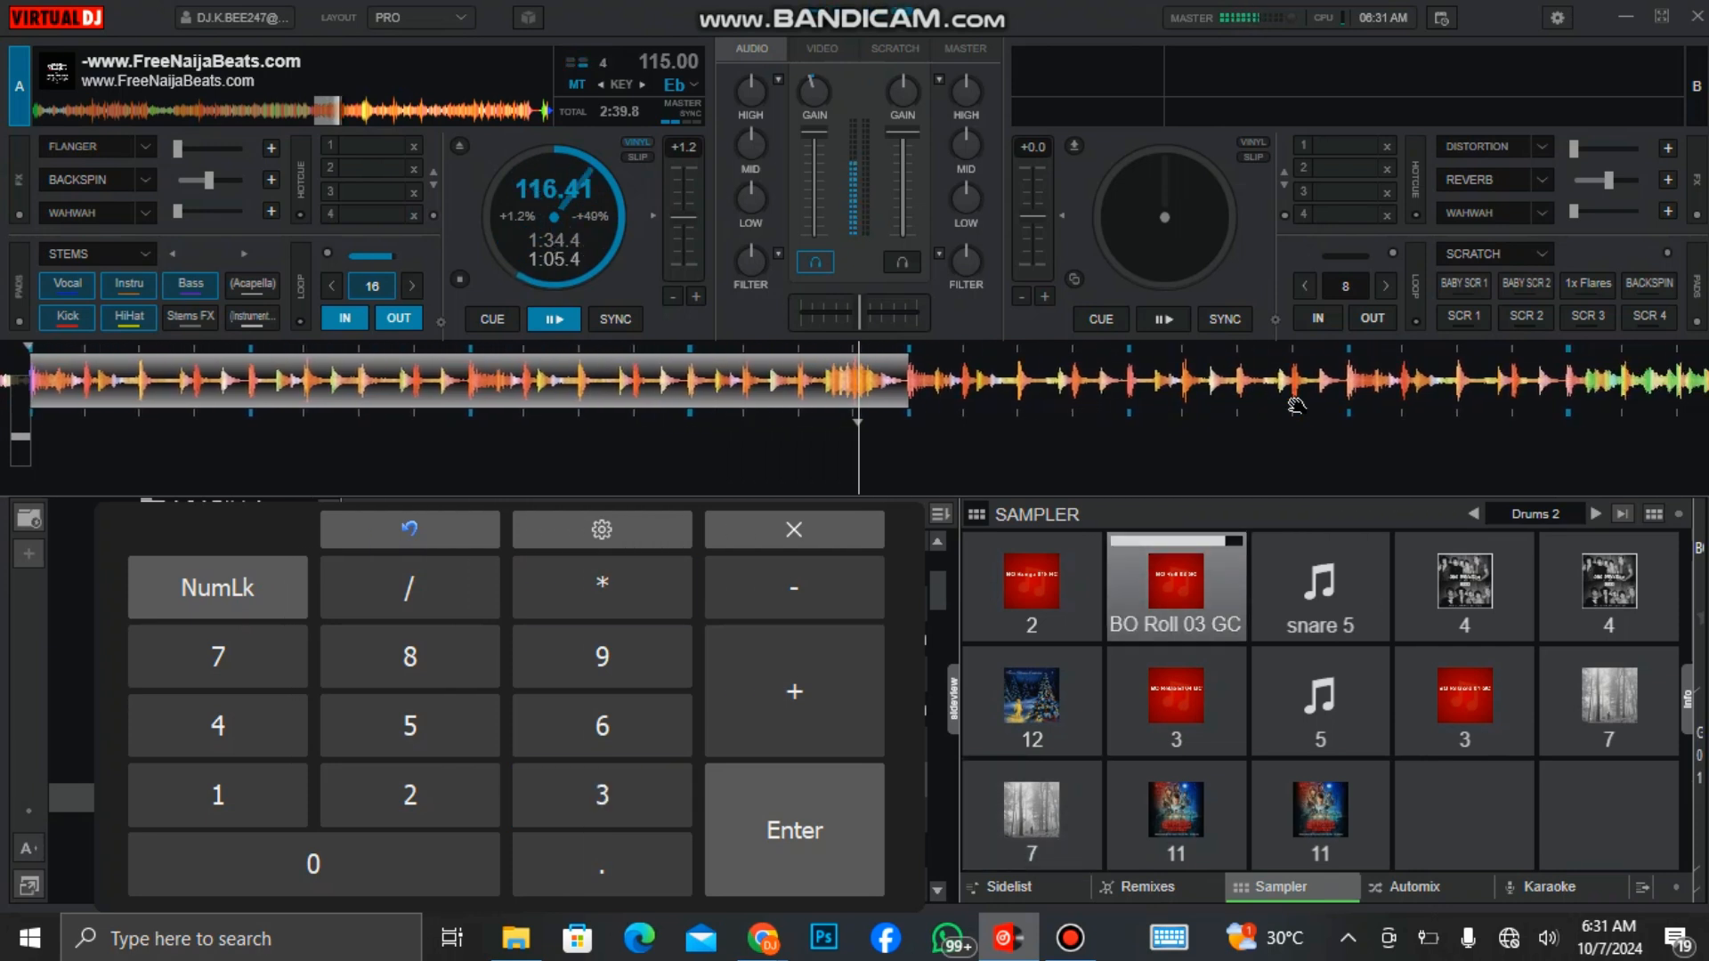
key(KP_Multiply)
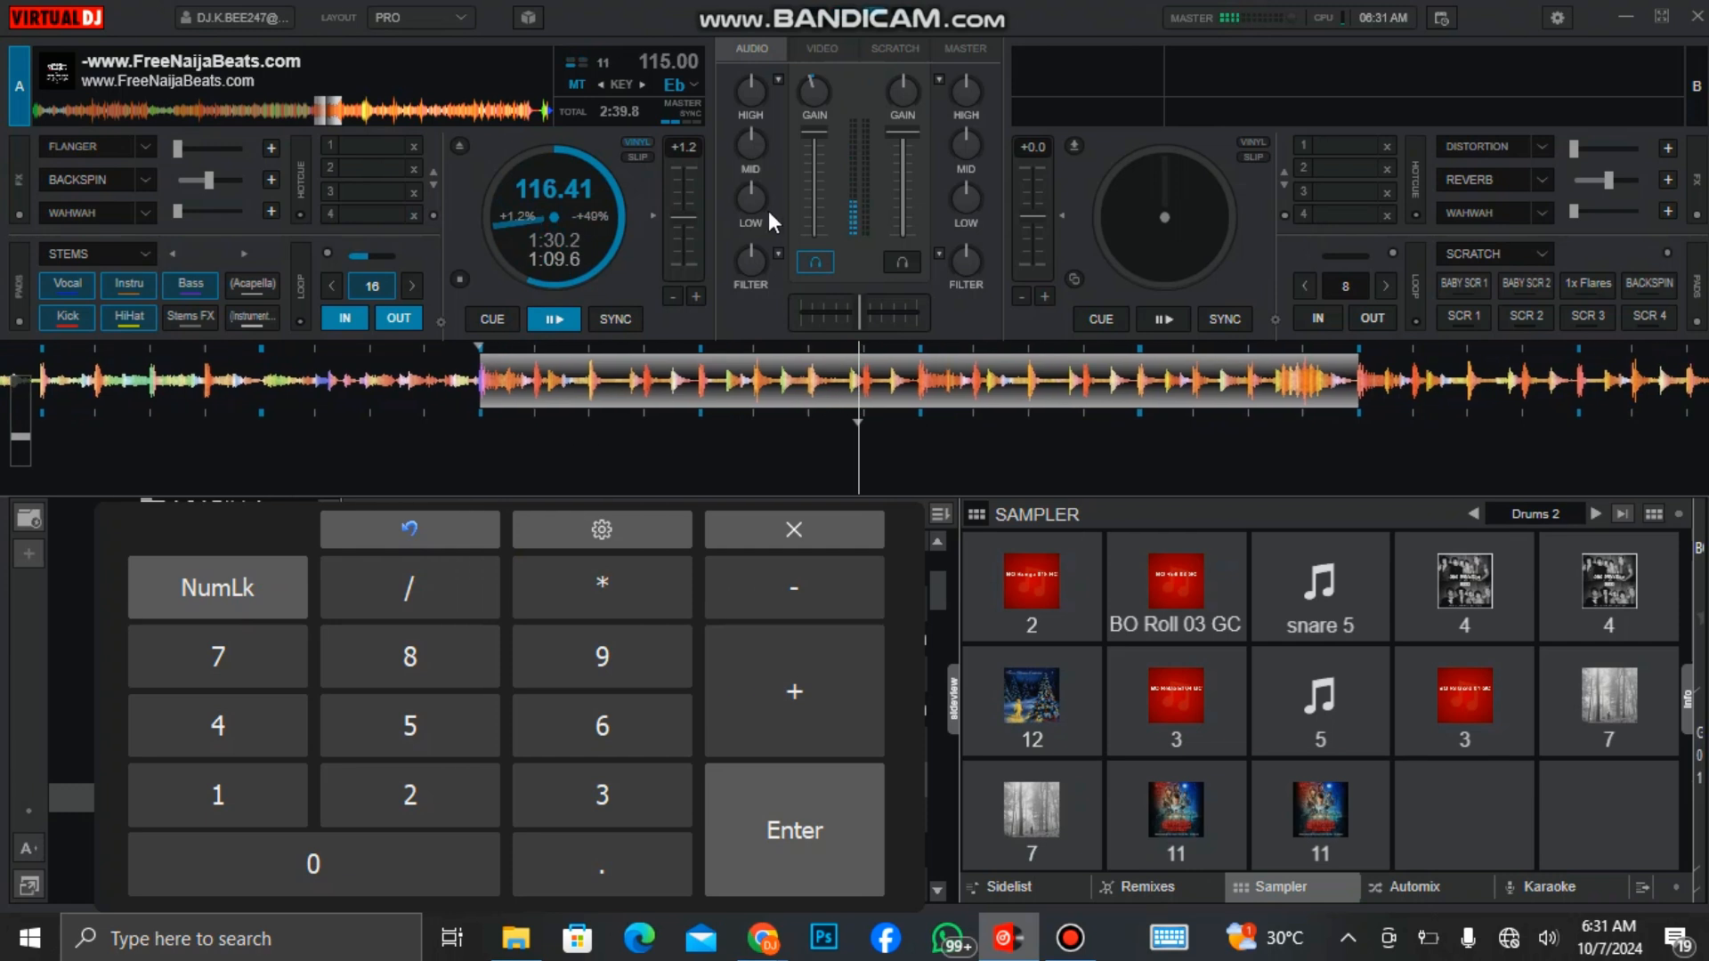
Lower deck A's volume all the way down and return the track to its cue point
drag(808, 183, 821, 286)
click(486, 323)
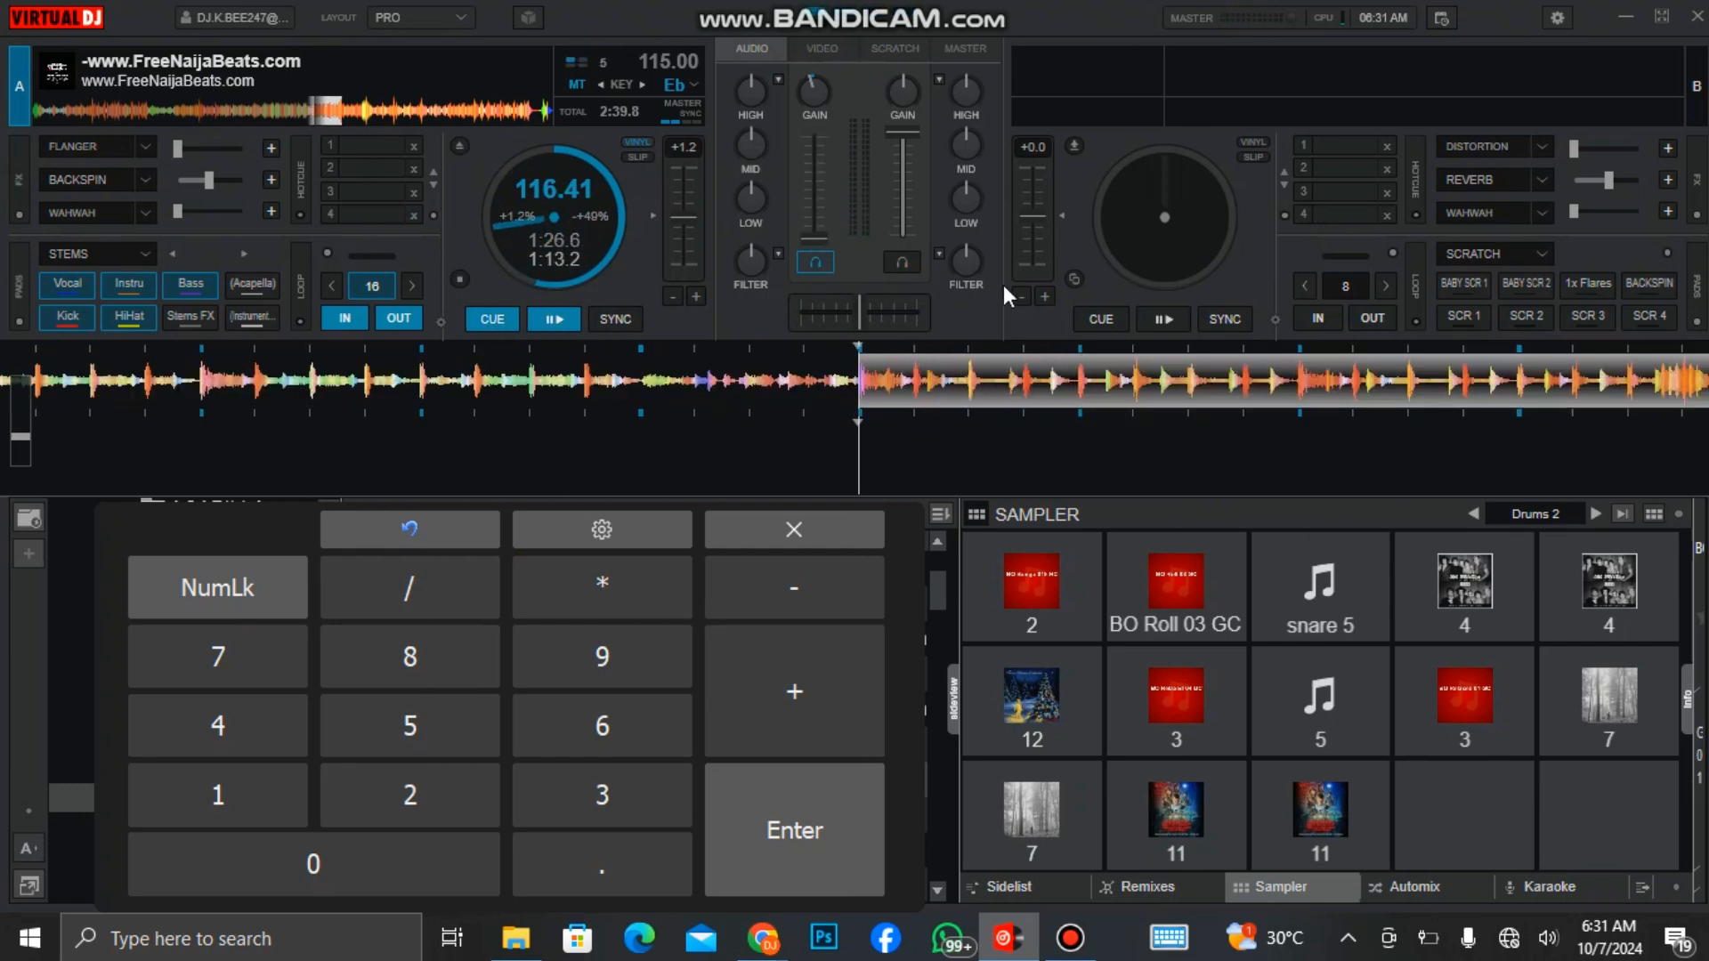
Open the keyboard mapping in the controller settings and look up the actions assigned to numpad /, *, 7, 8 and 9
click(1556, 19)
drag(309, 529, 266, 516)
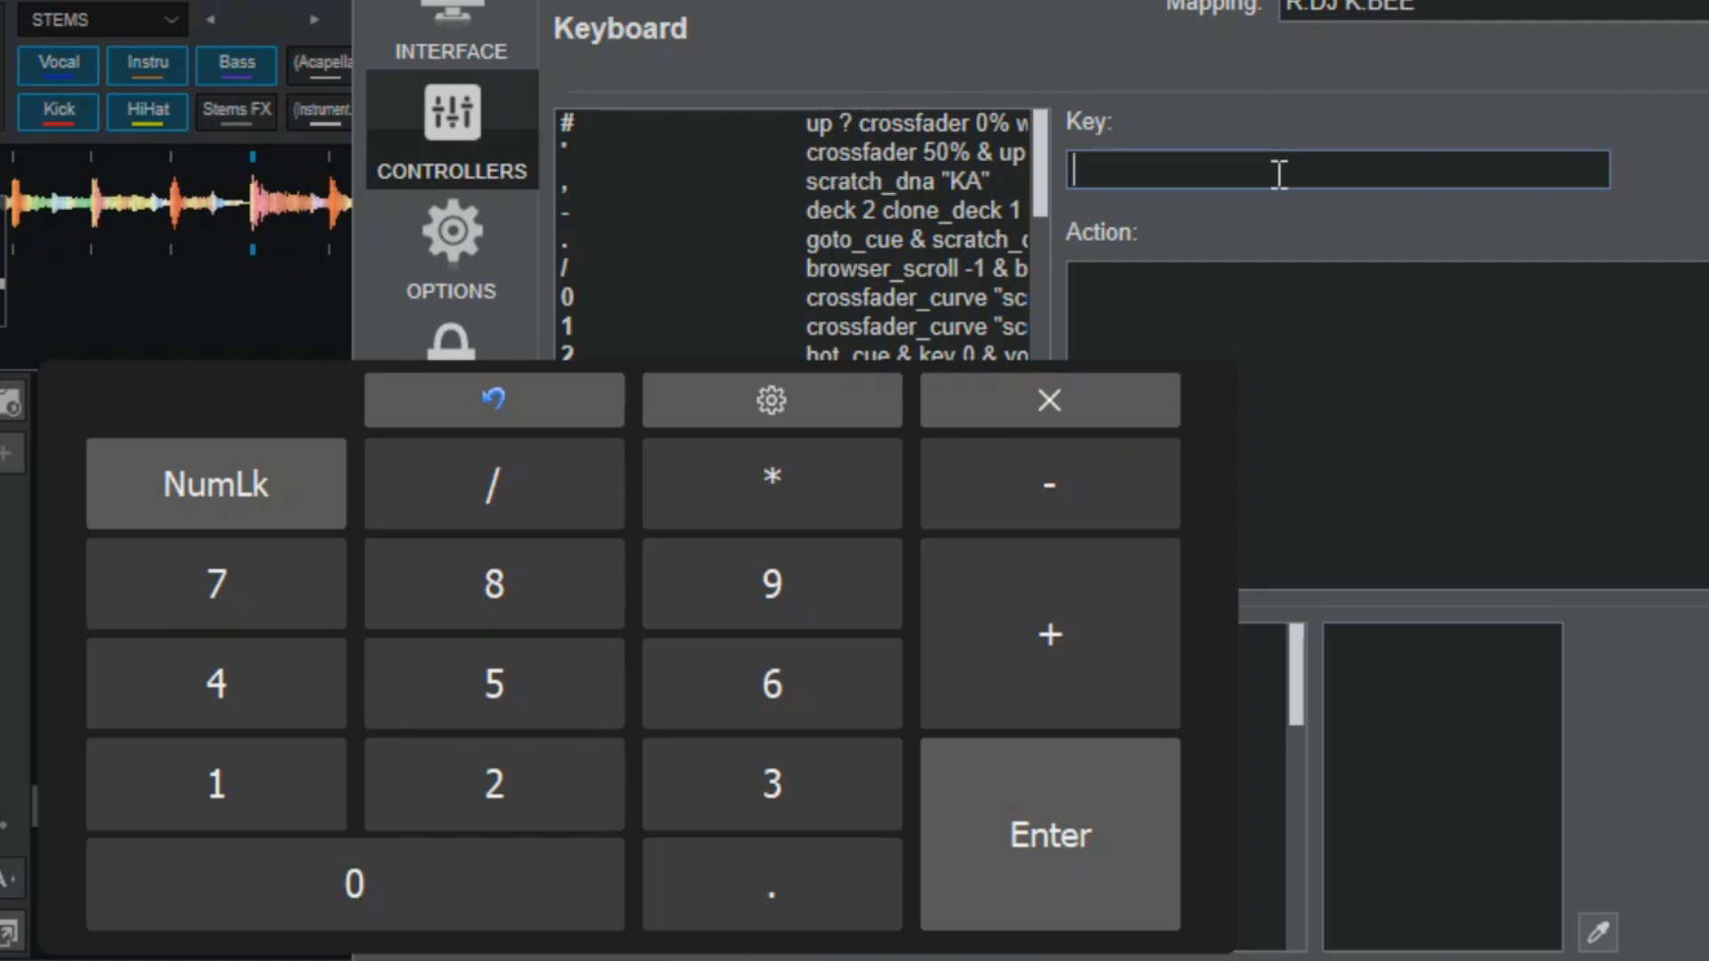
key(KP_Divide)
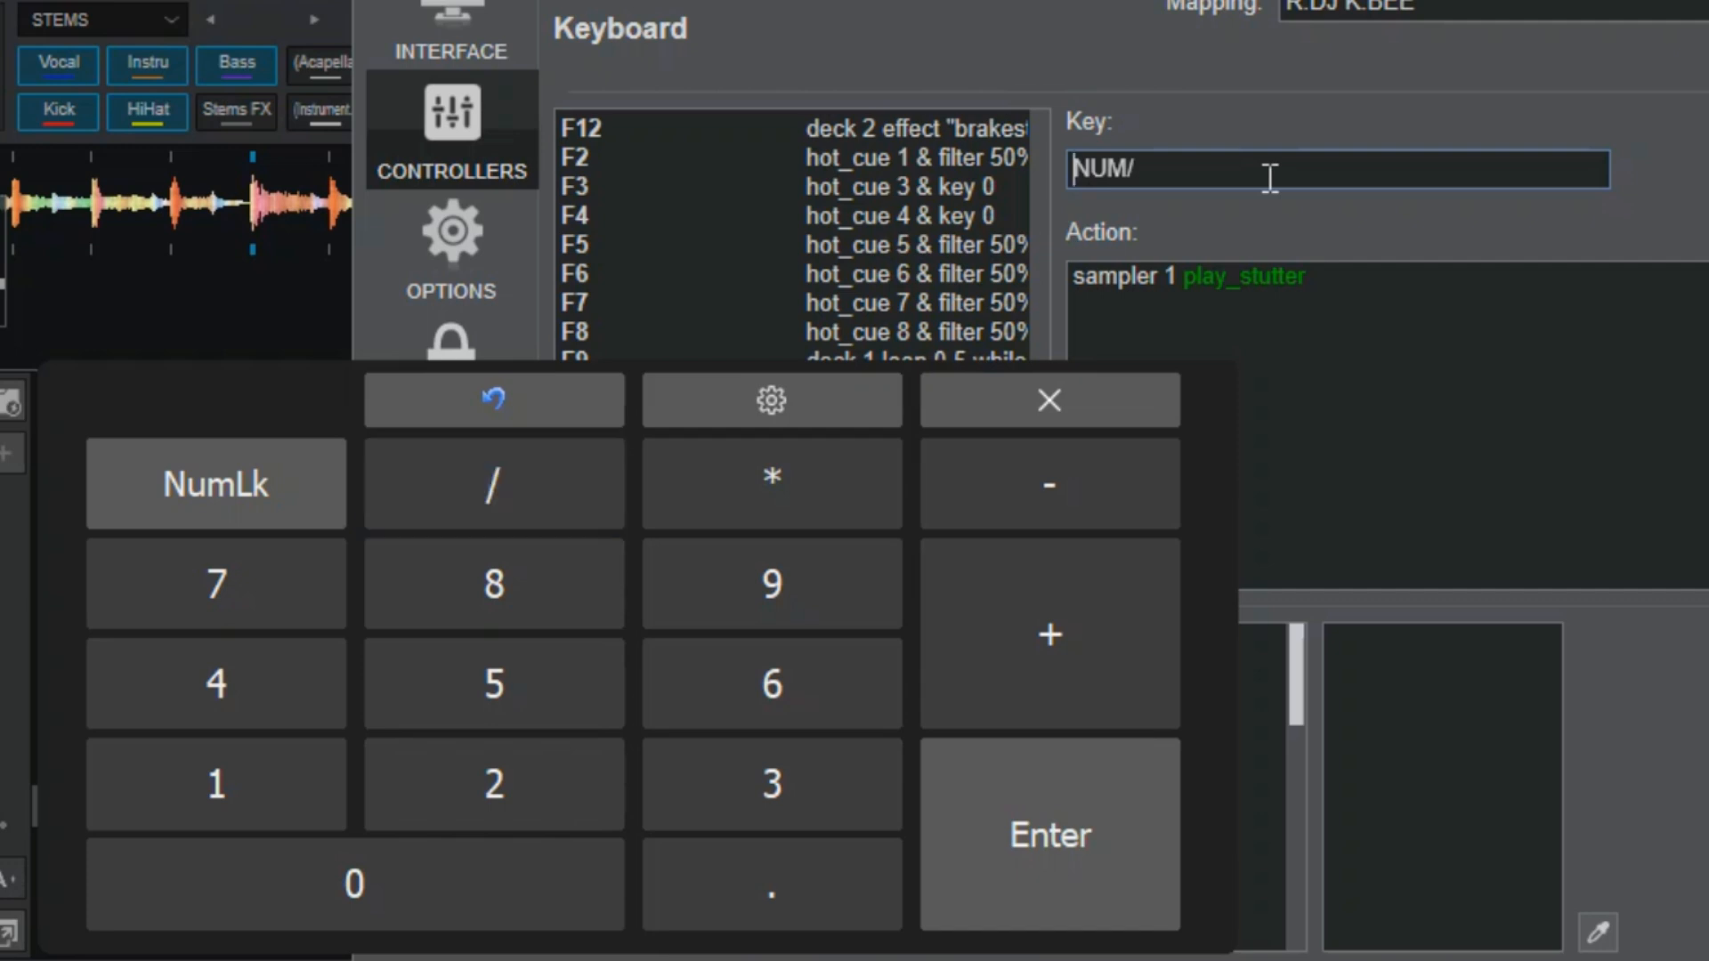
key(KP_Multiply)
key(KP_7)
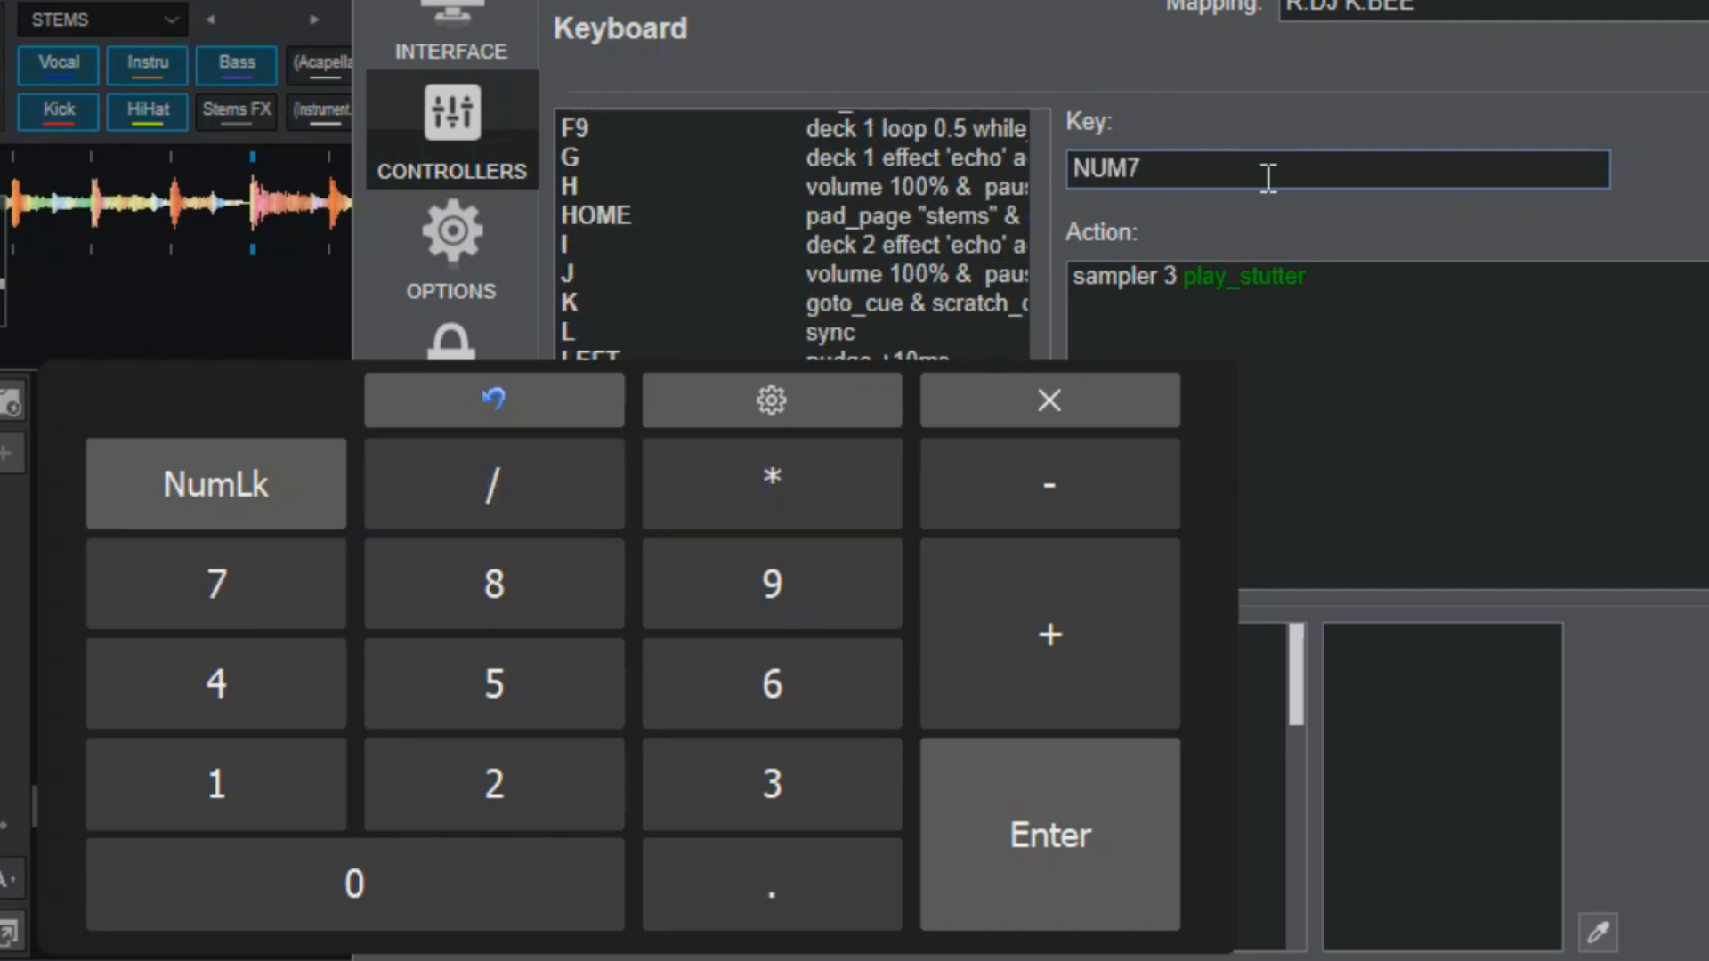
key(KP_8)
key(KP_9)
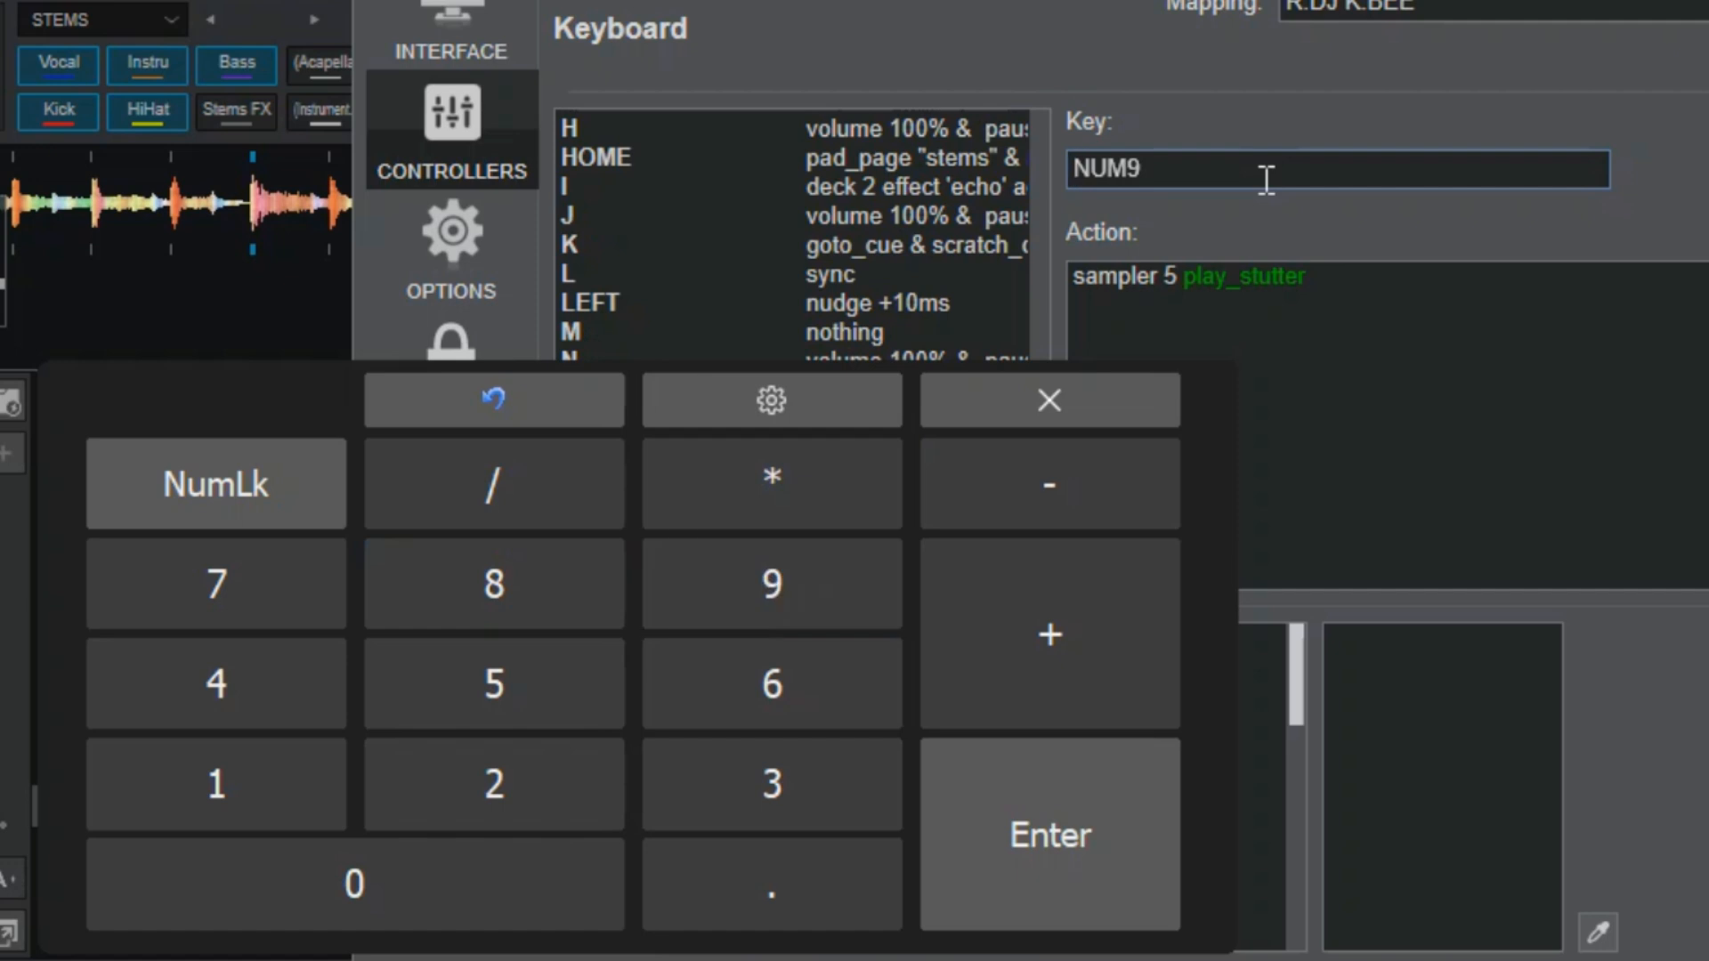
Look up the actions assigned to numpad 4, 5, 6, 1, 2, 3, 0 and the decimal point, and close the settings
key(KP_4)
key(KP_5)
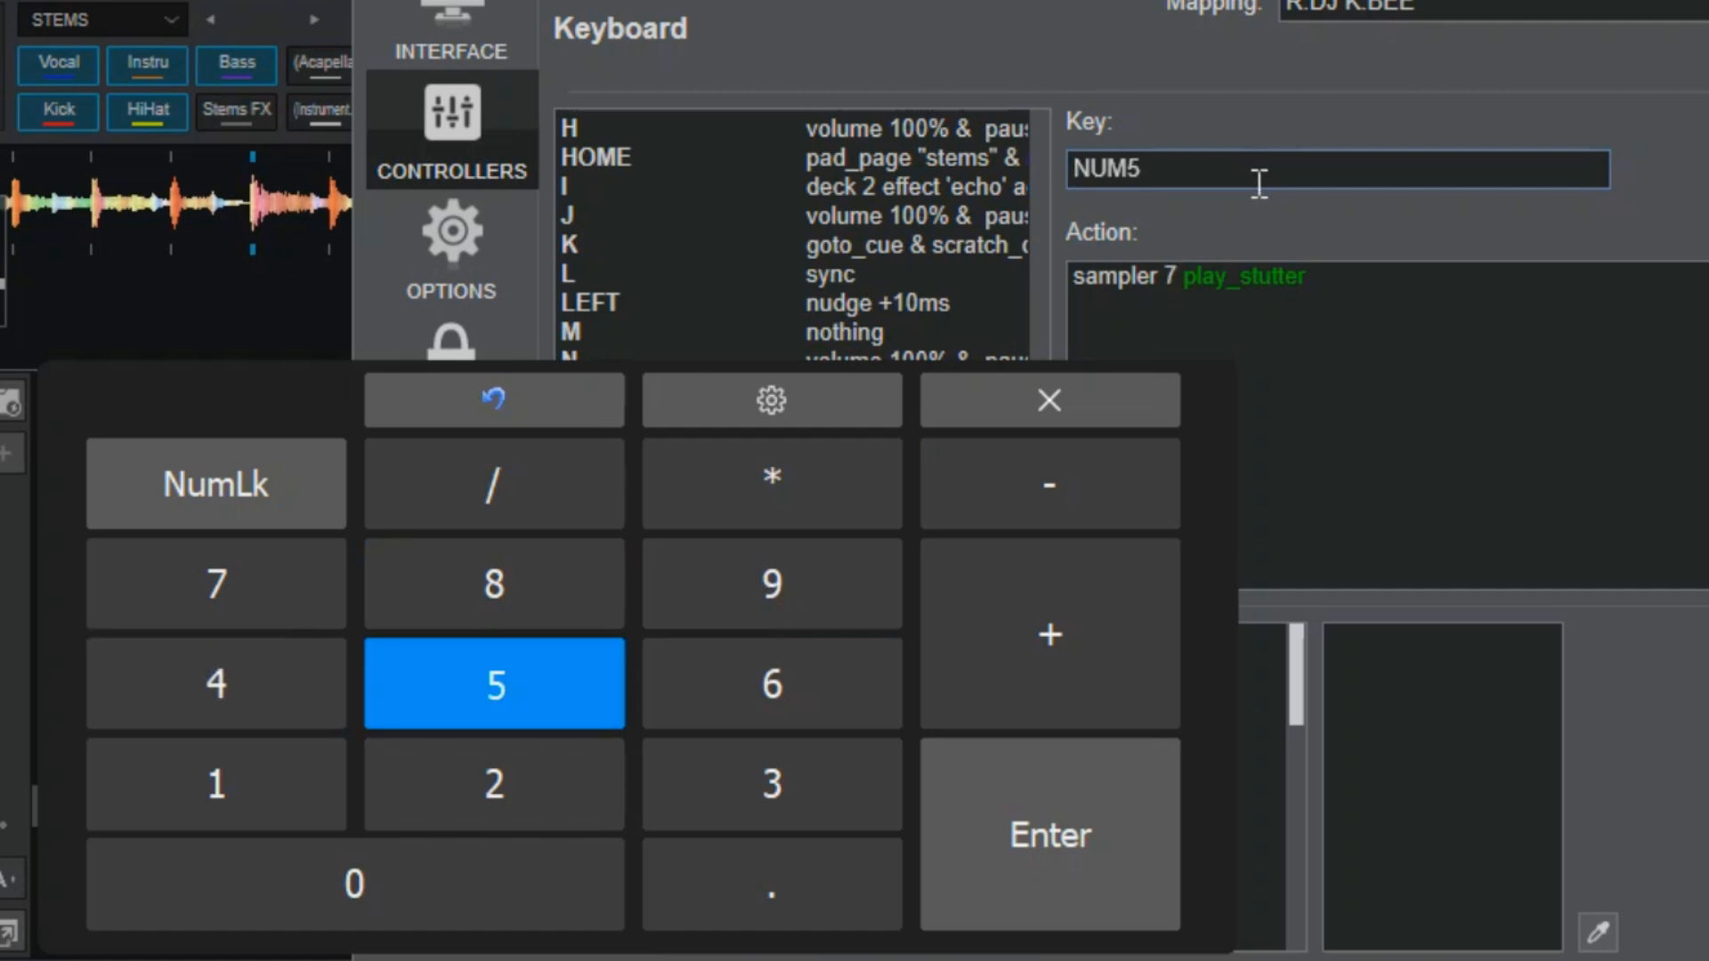
key(KP_6)
key(KP_1)
key(KP_2)
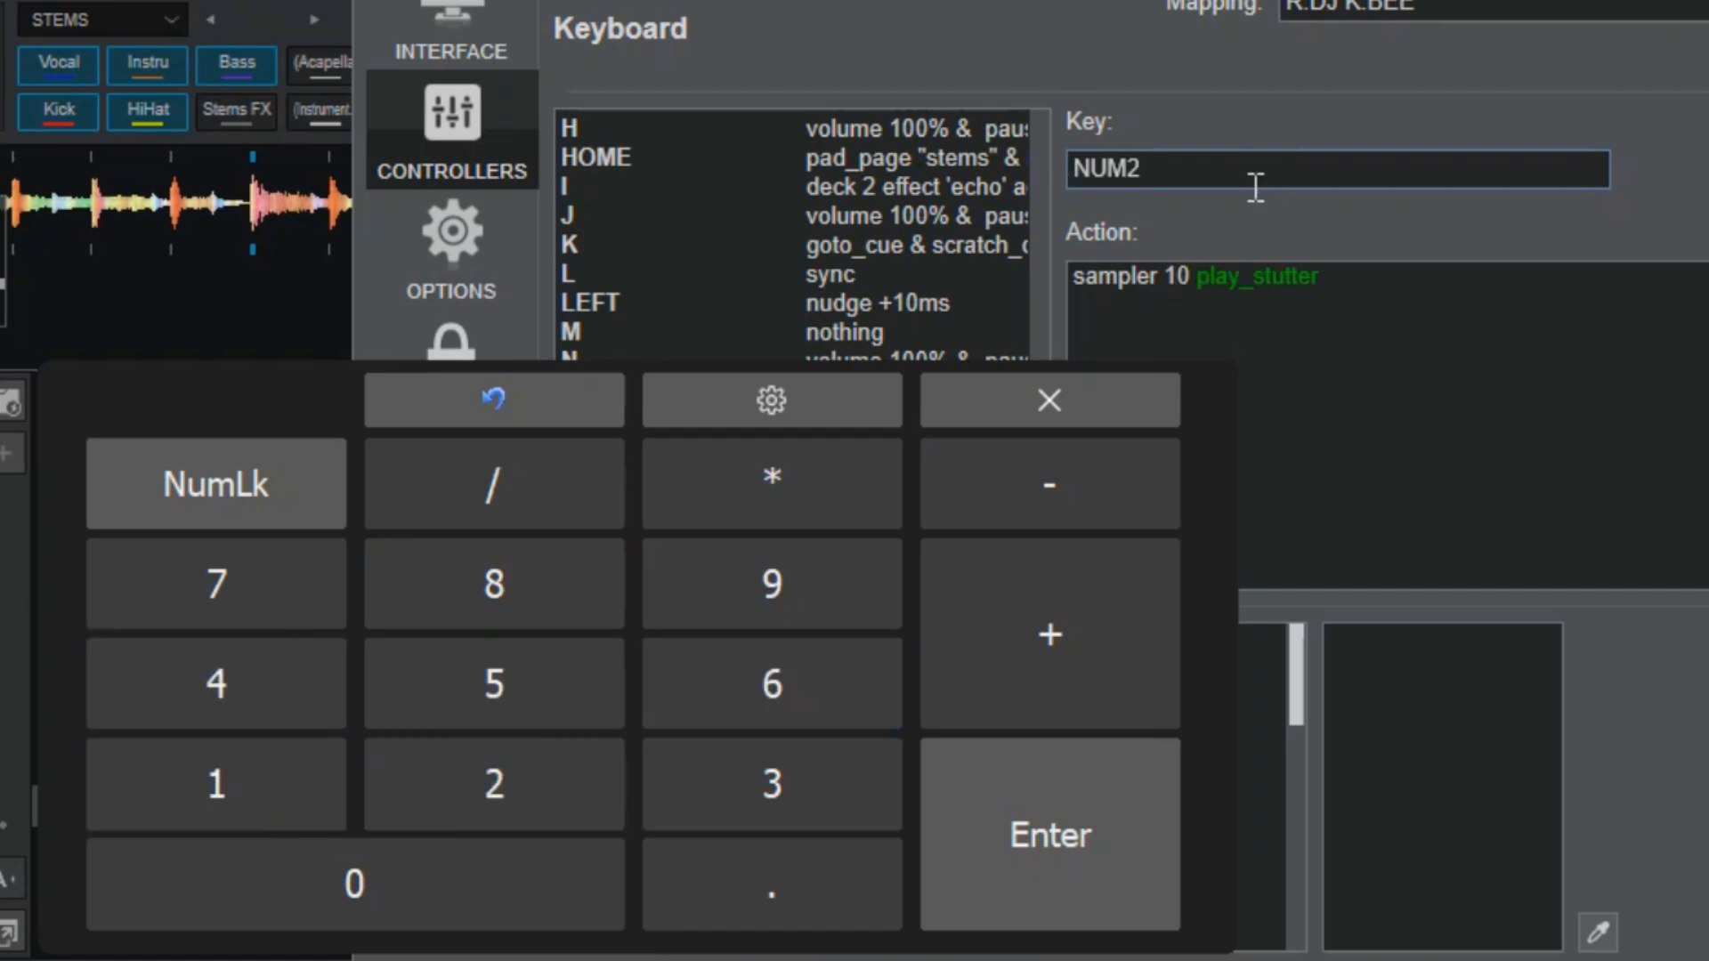
key(KP_3)
key(KP_0)
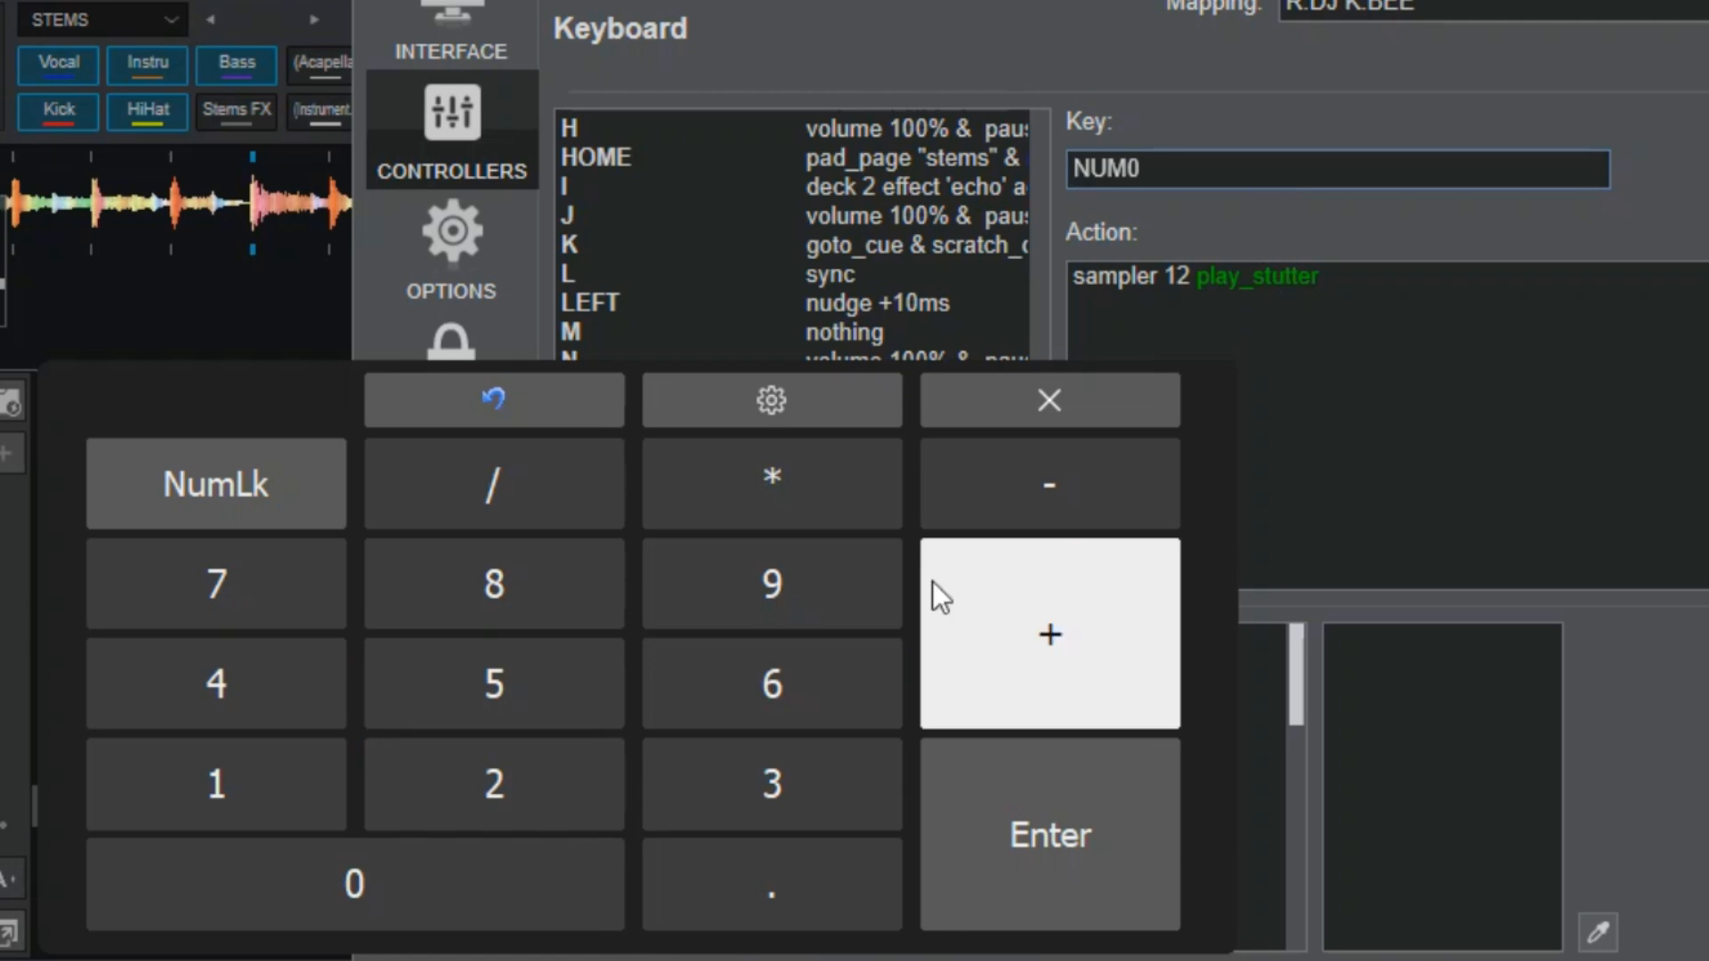
key(KP_Decimal)
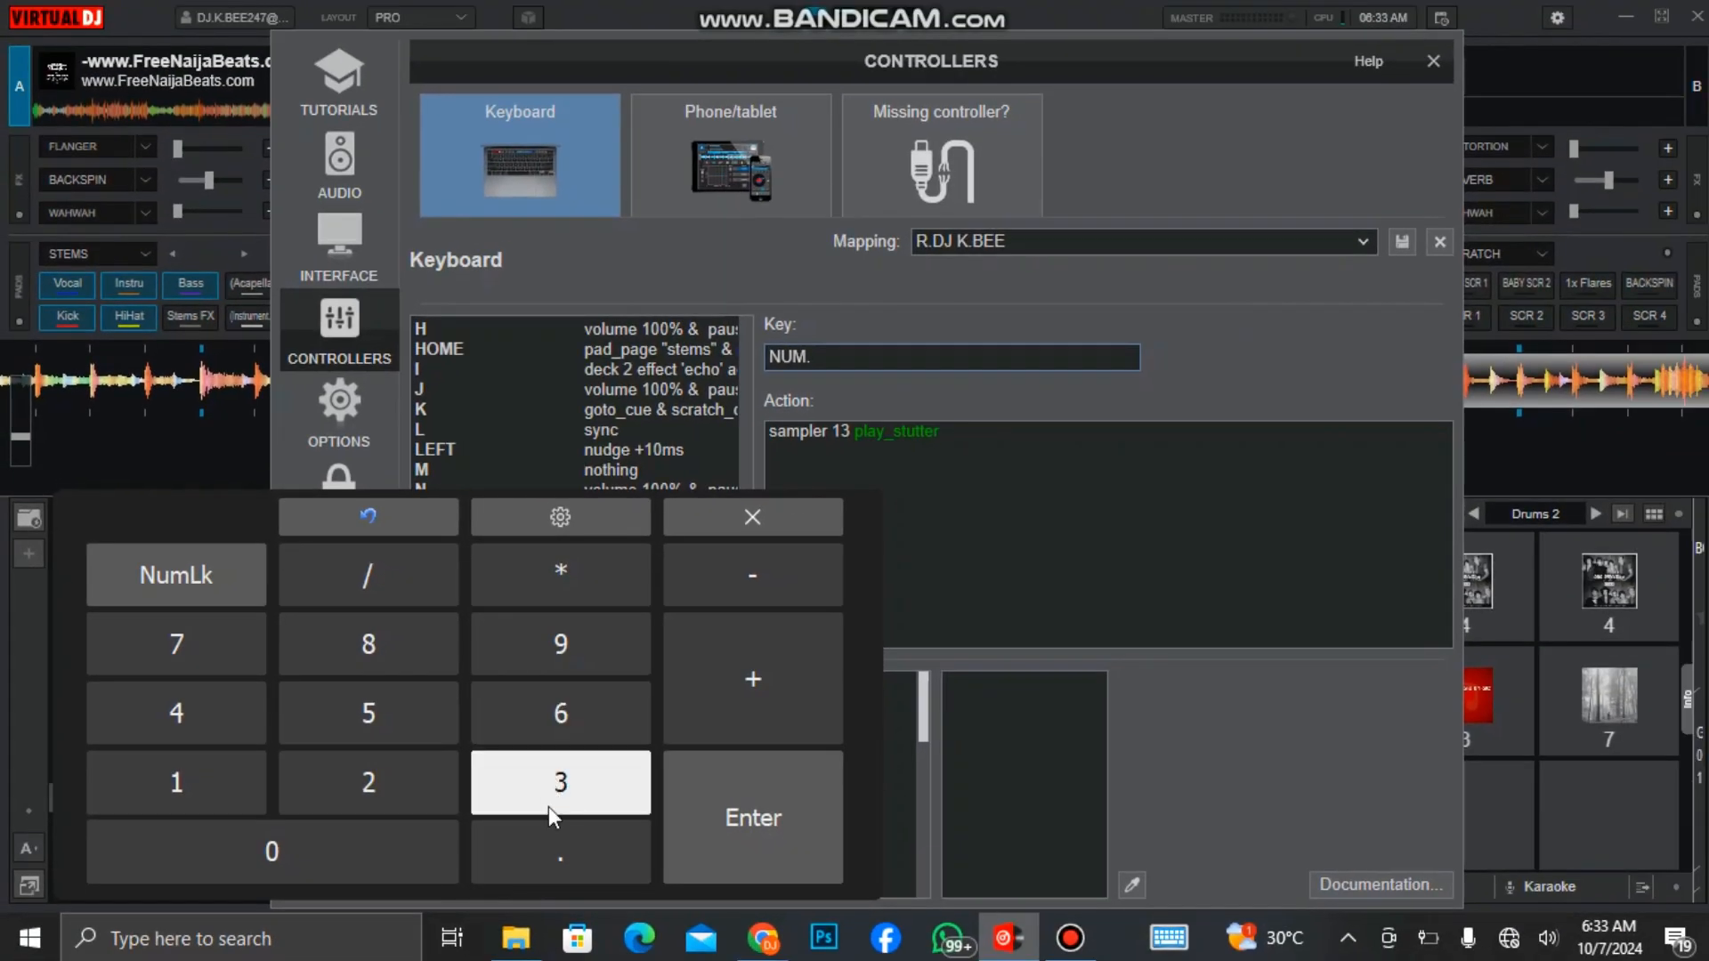
click(1434, 48)
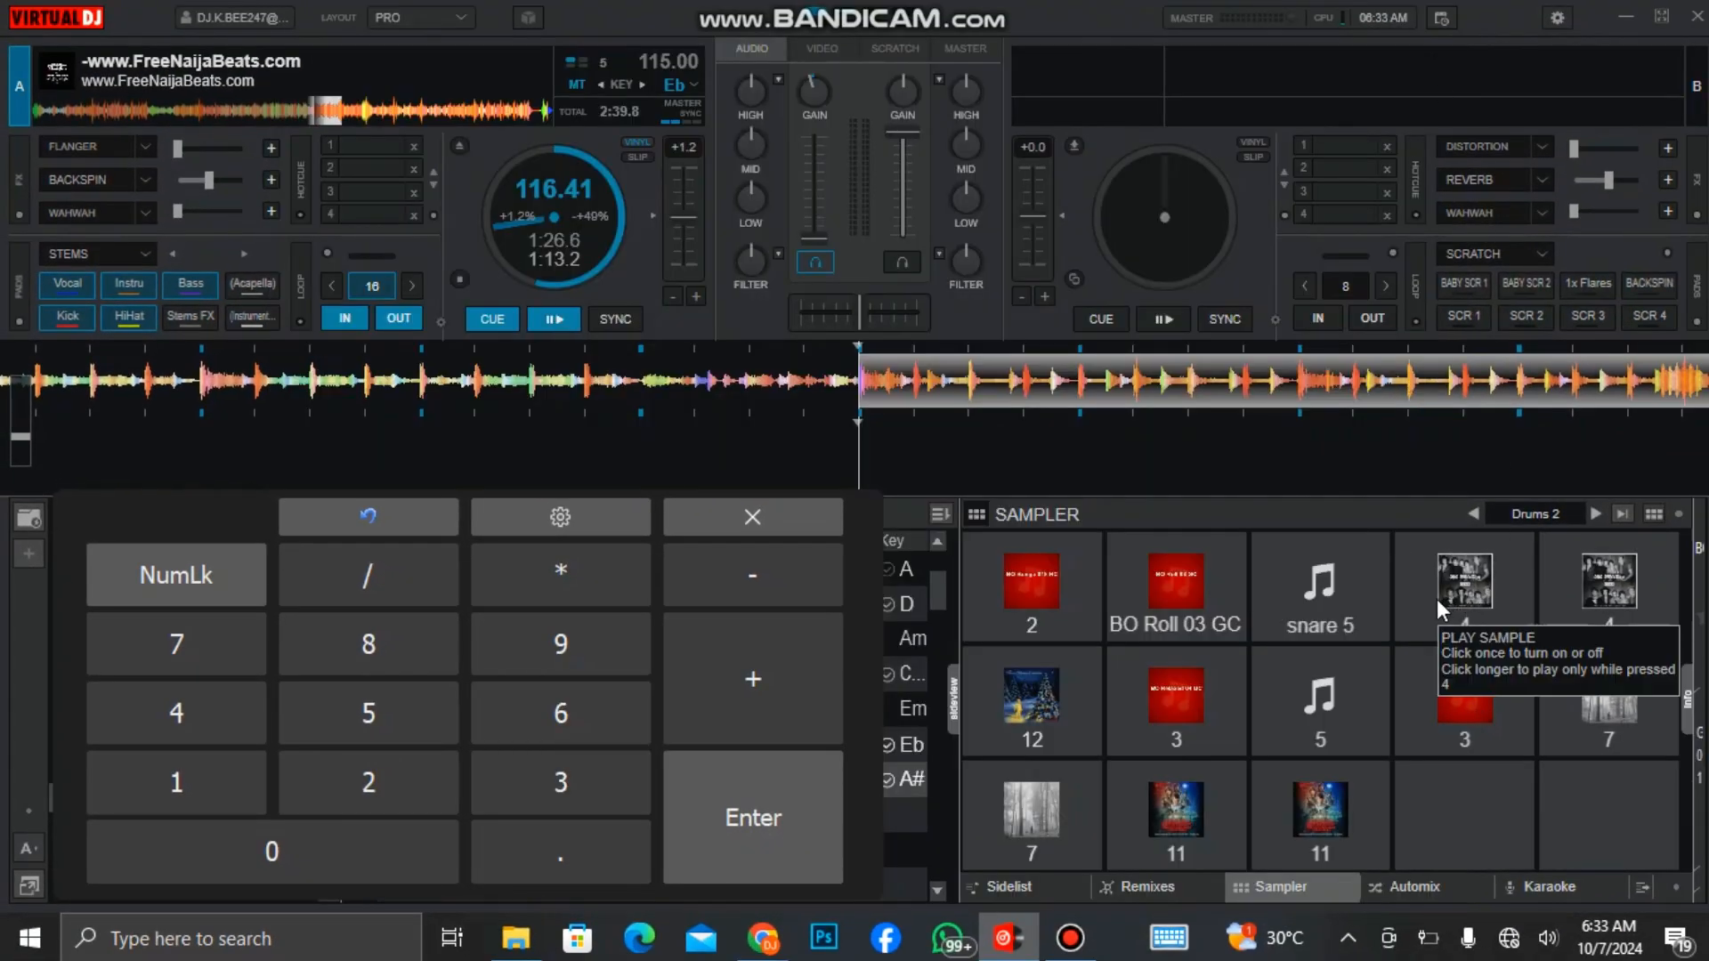
Test several samples of the Drums 2 bank through their mapped numpad triggers
key(2)
key(4)
key(7)
key(minus)
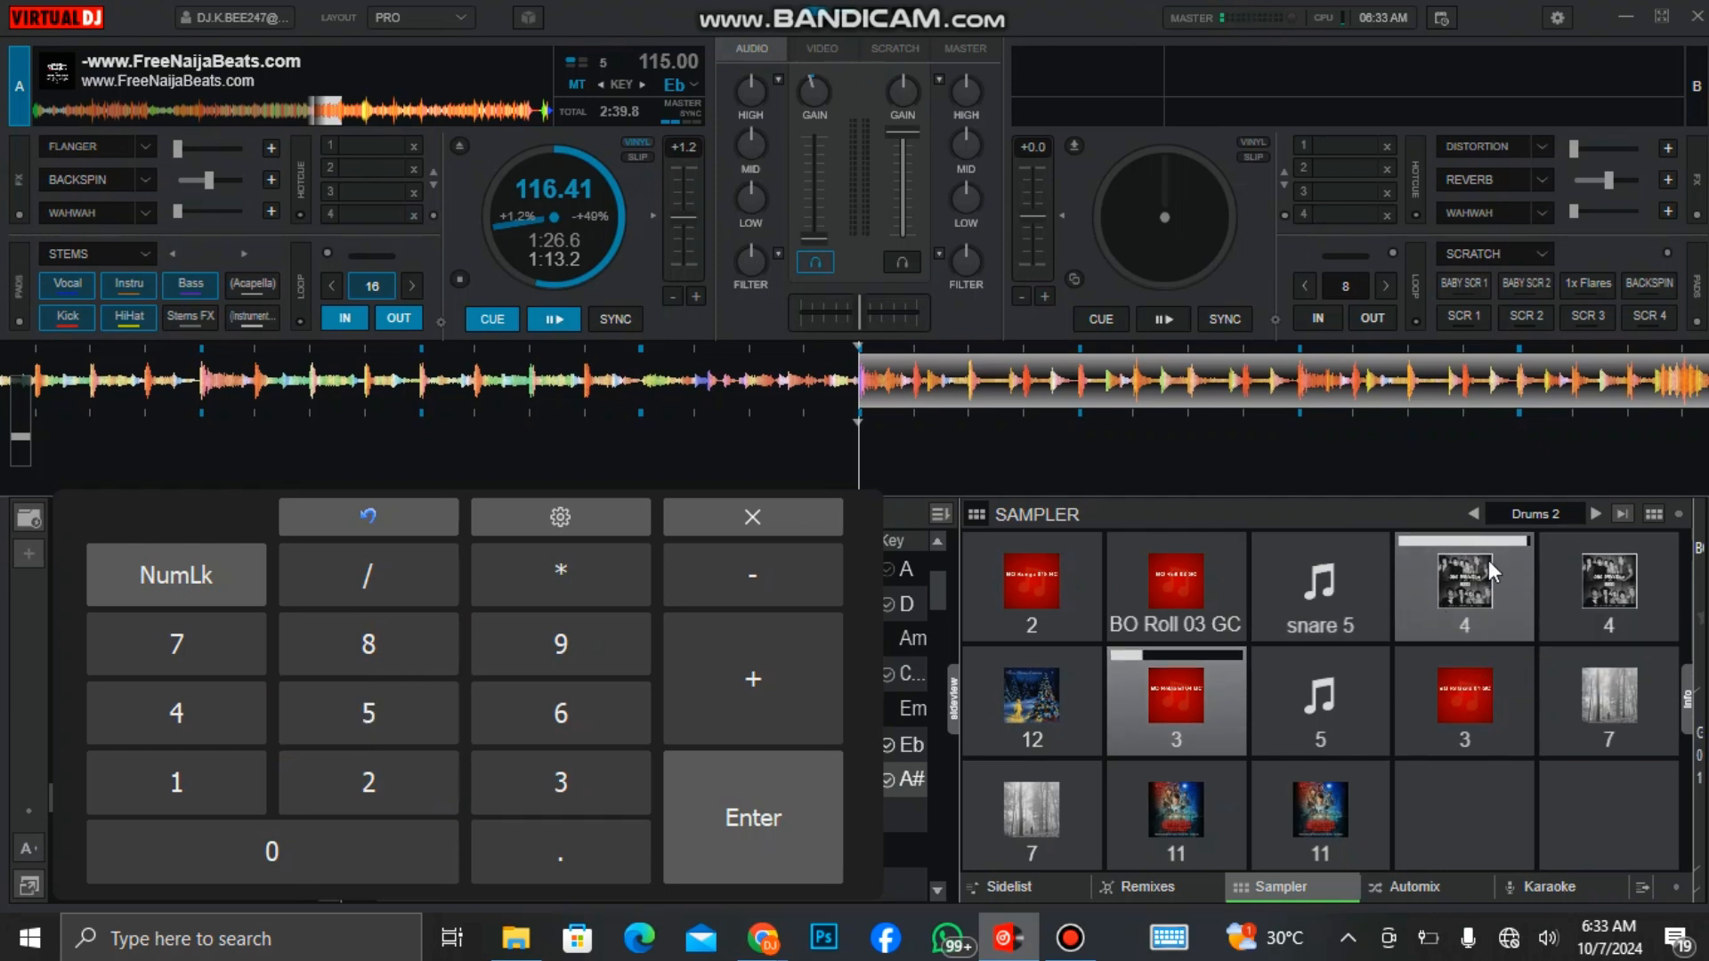
Switch the sampler to the R.D. K Bee bank and play its first sample
click(1529, 511)
click(1467, 507)
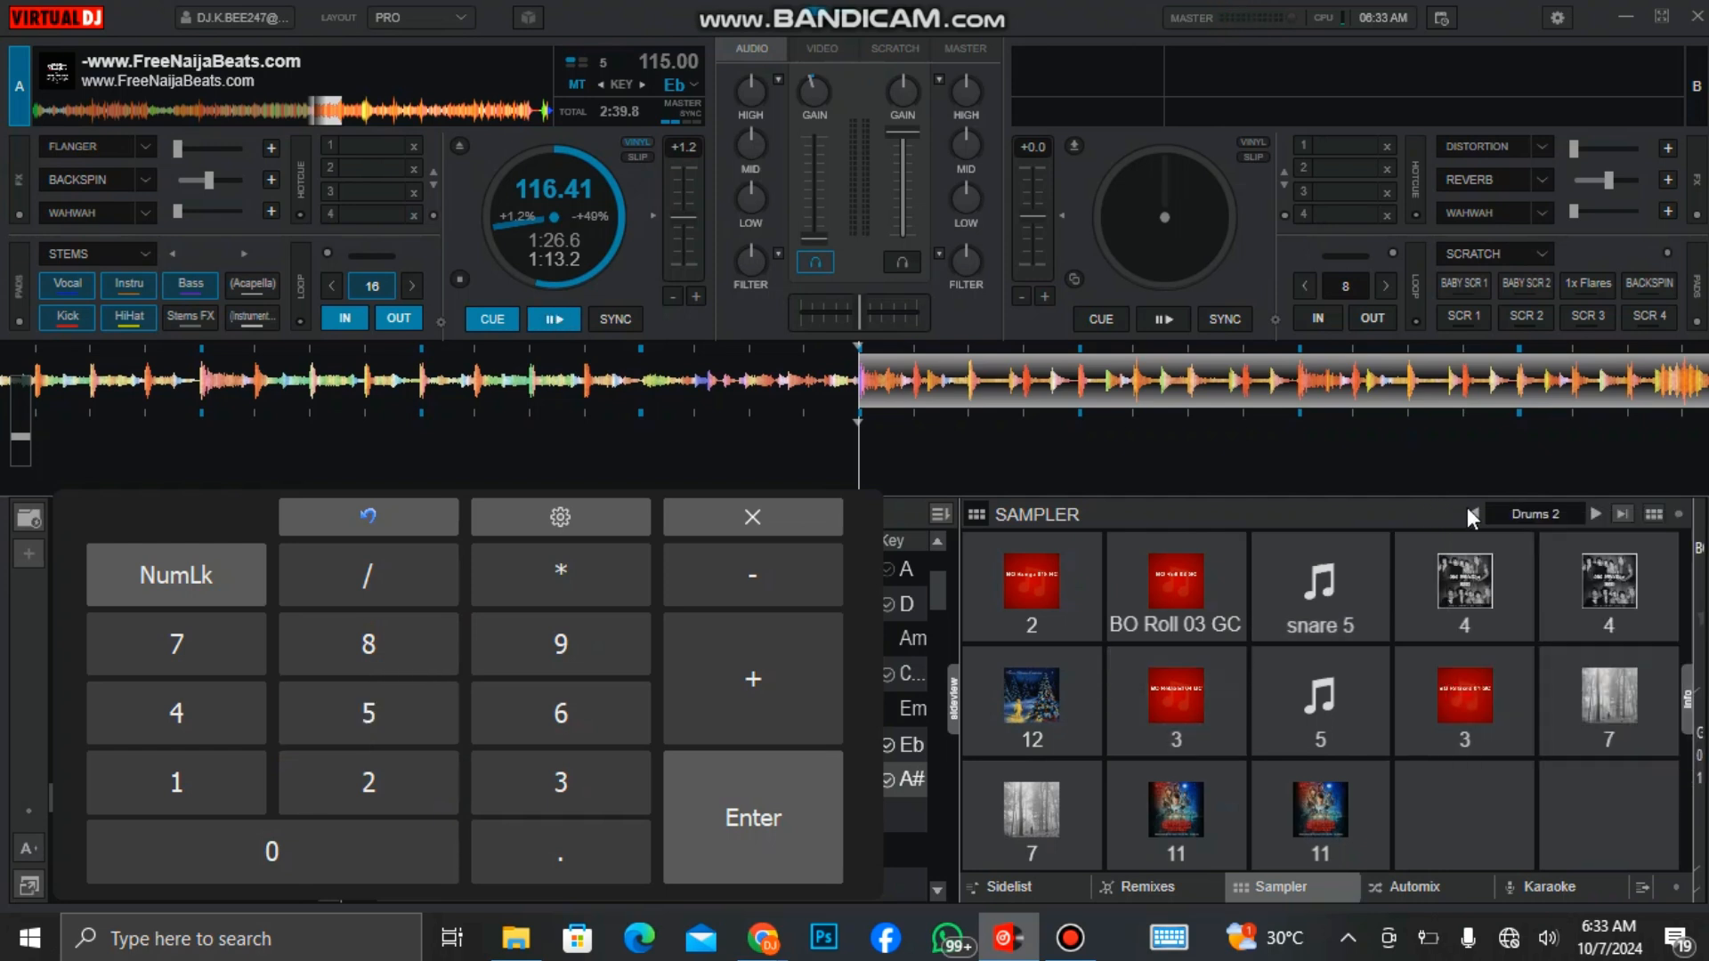
click(1518, 509)
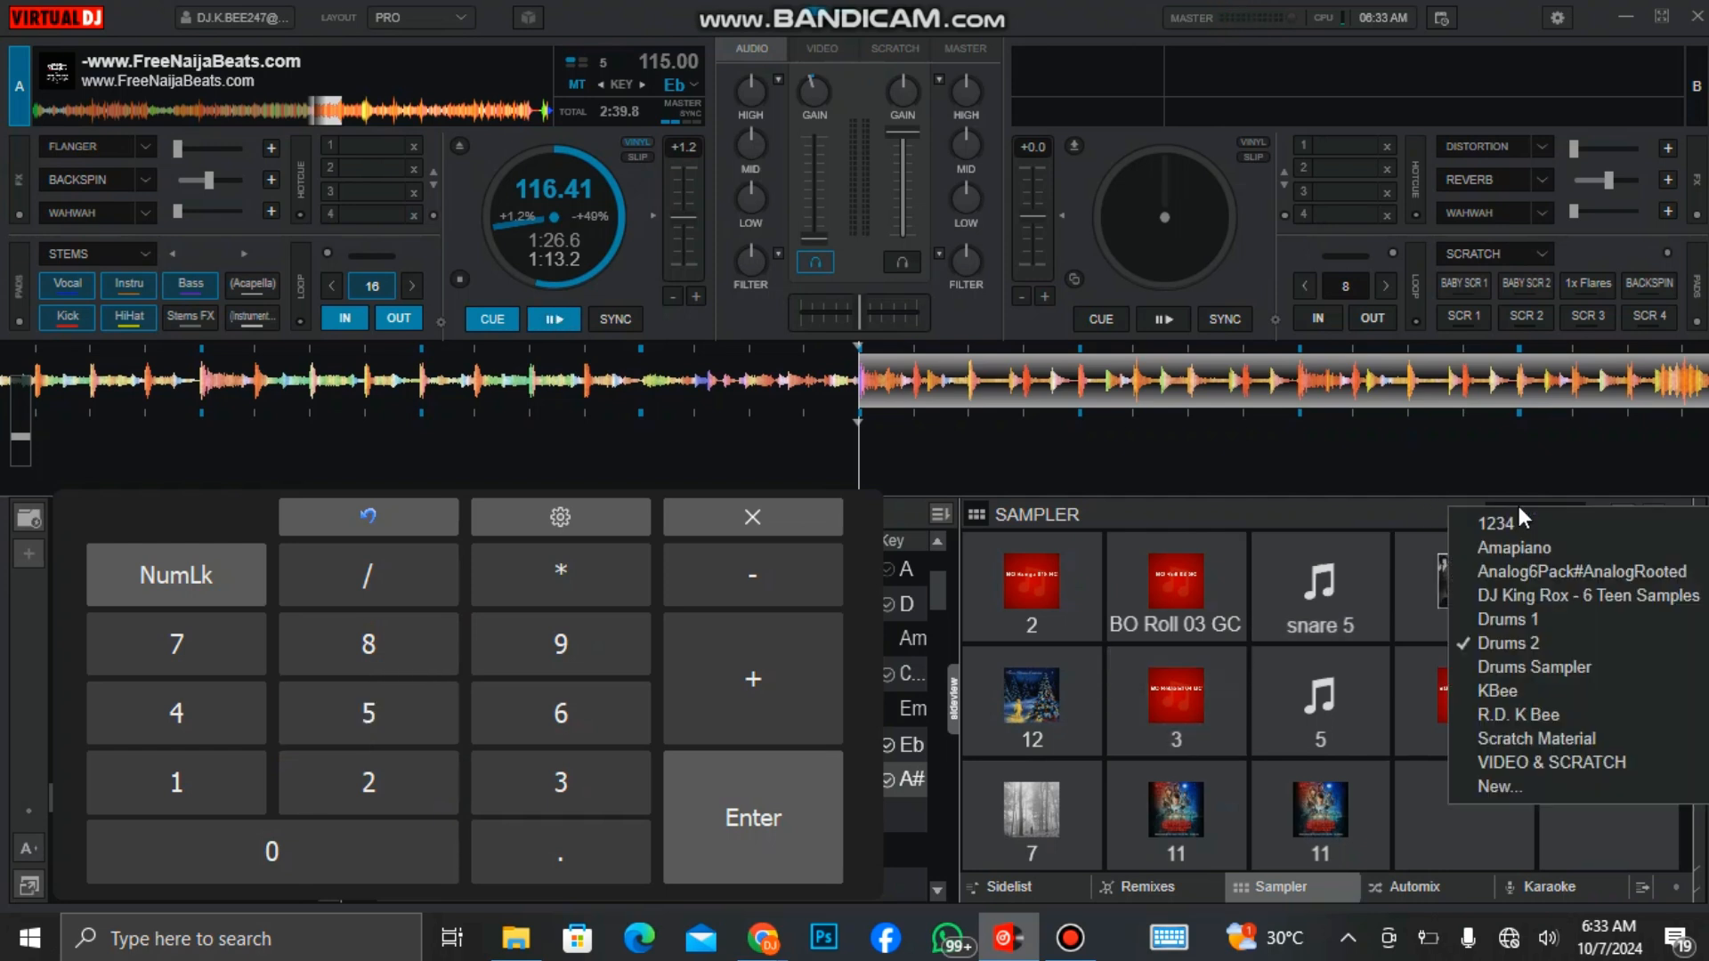
click(1516, 719)
key(1)
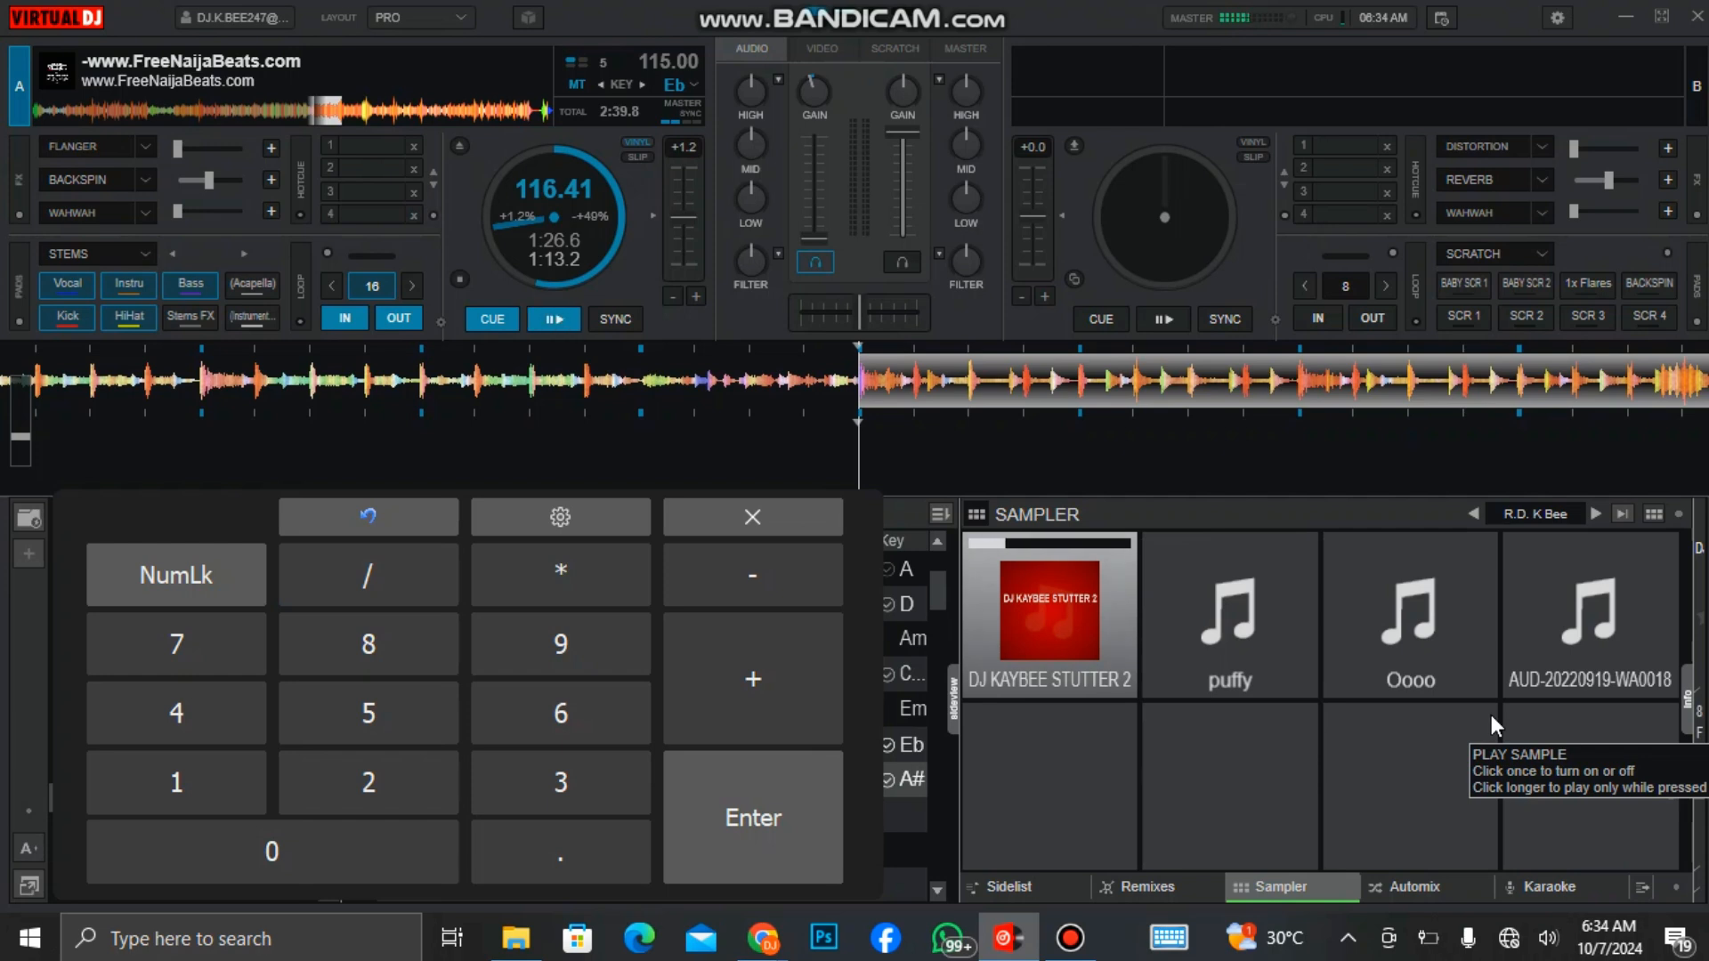
Play the puffy and Oooo samples of the R.D. K Bee bank through their mapped numpad triggers
key(2)
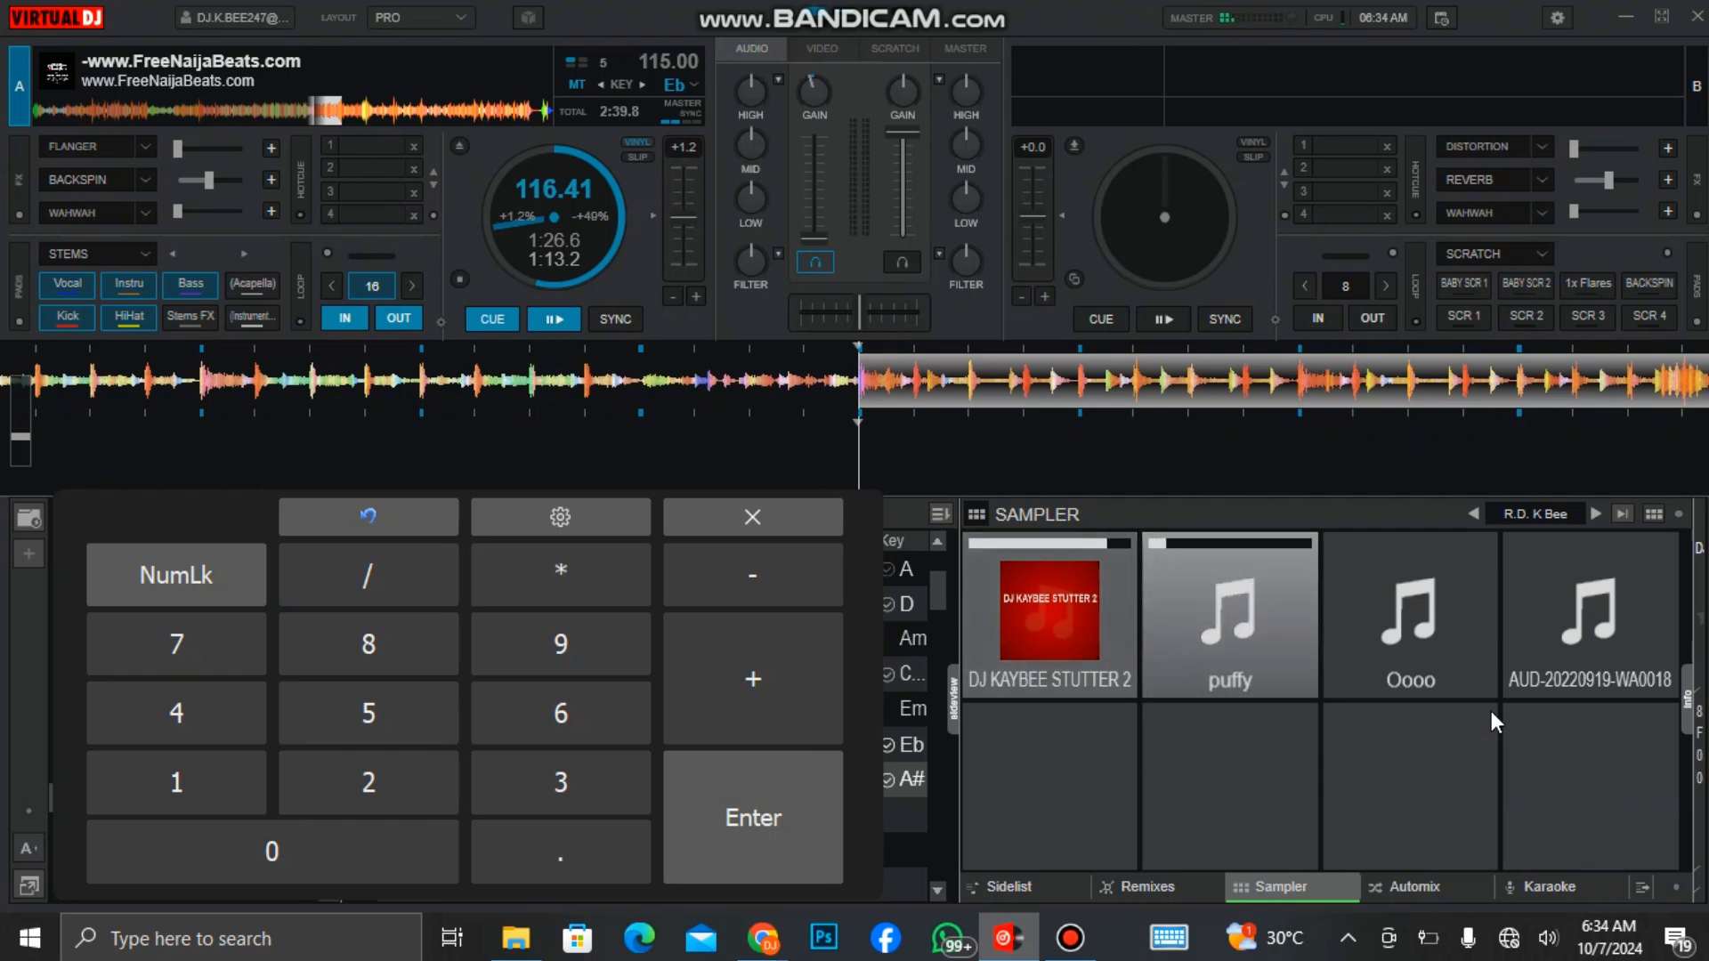
key(3)
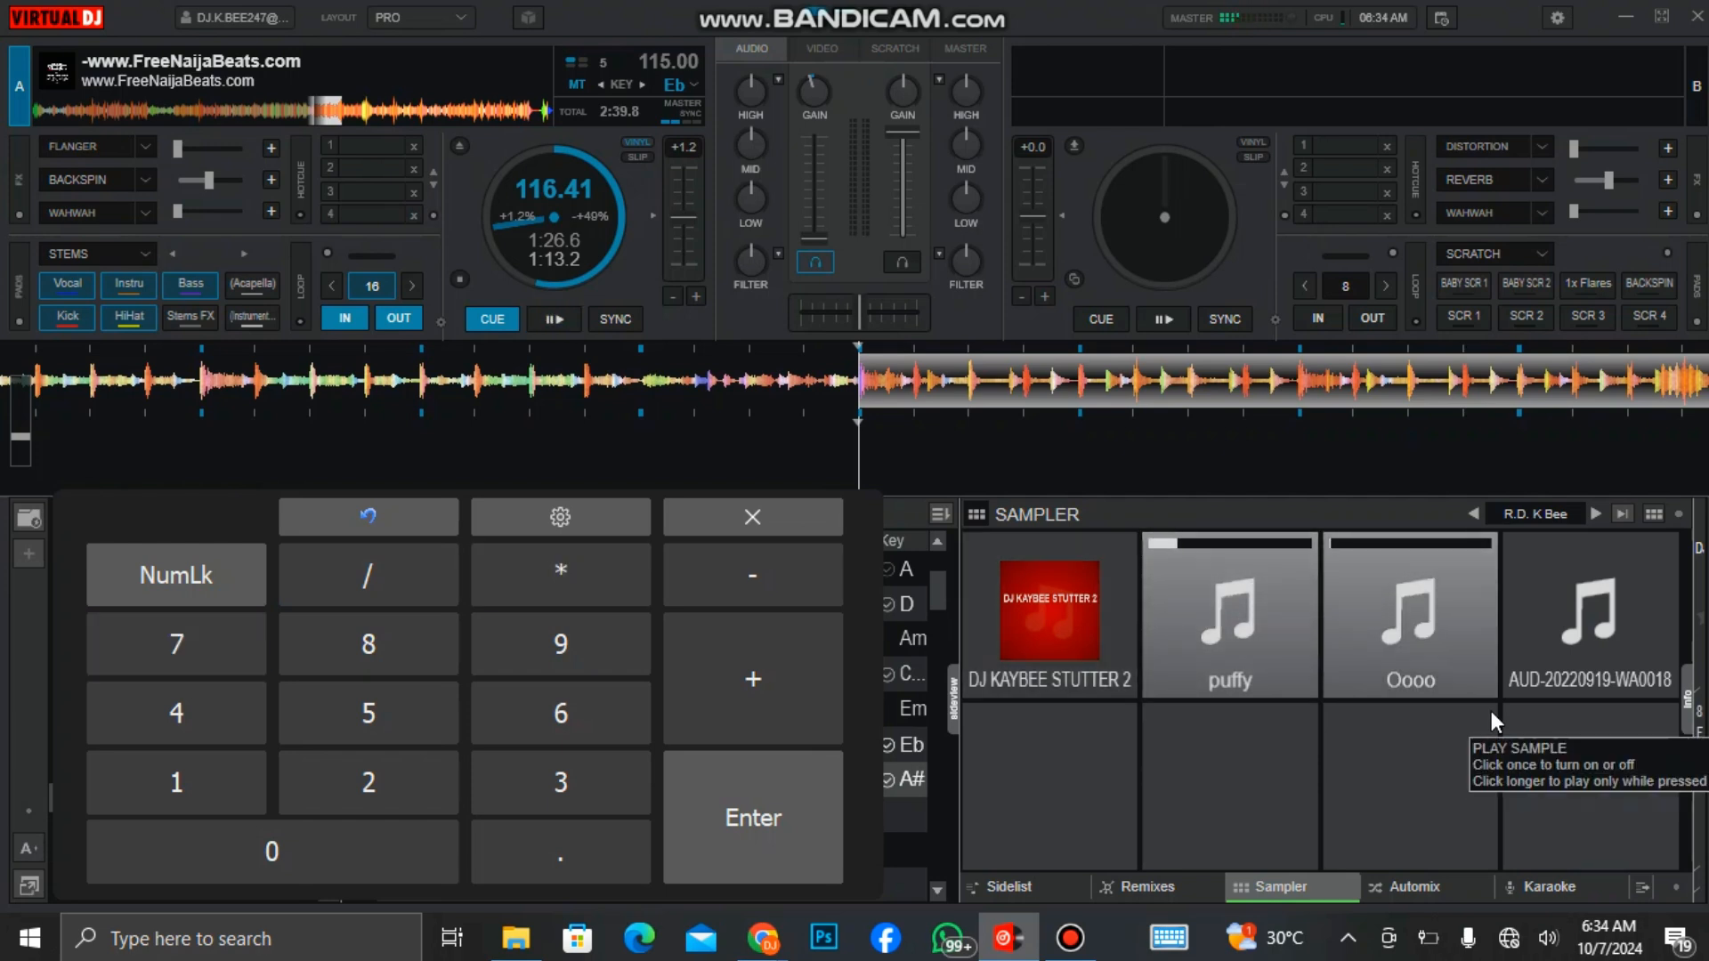
Switch the sampler to the Drums 1 bank and play mixkit-tribal-dry-drum-558 plus the samples mapped to numpad 6, 9 and 7
click(1520, 516)
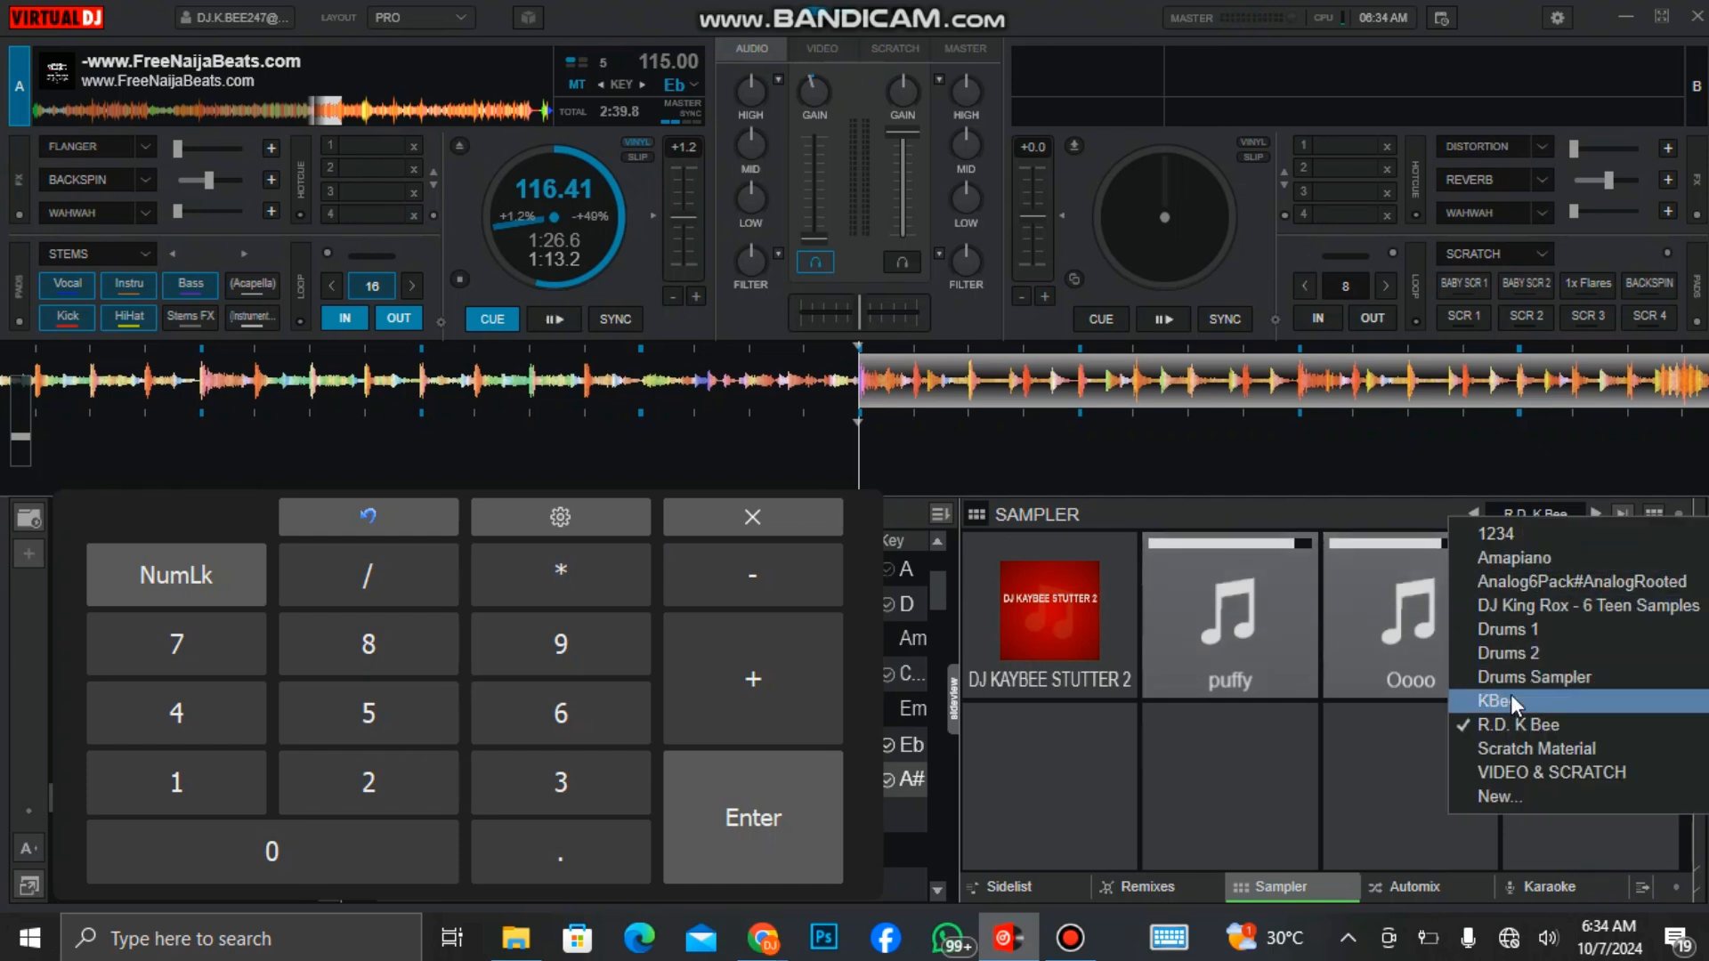
click(1524, 629)
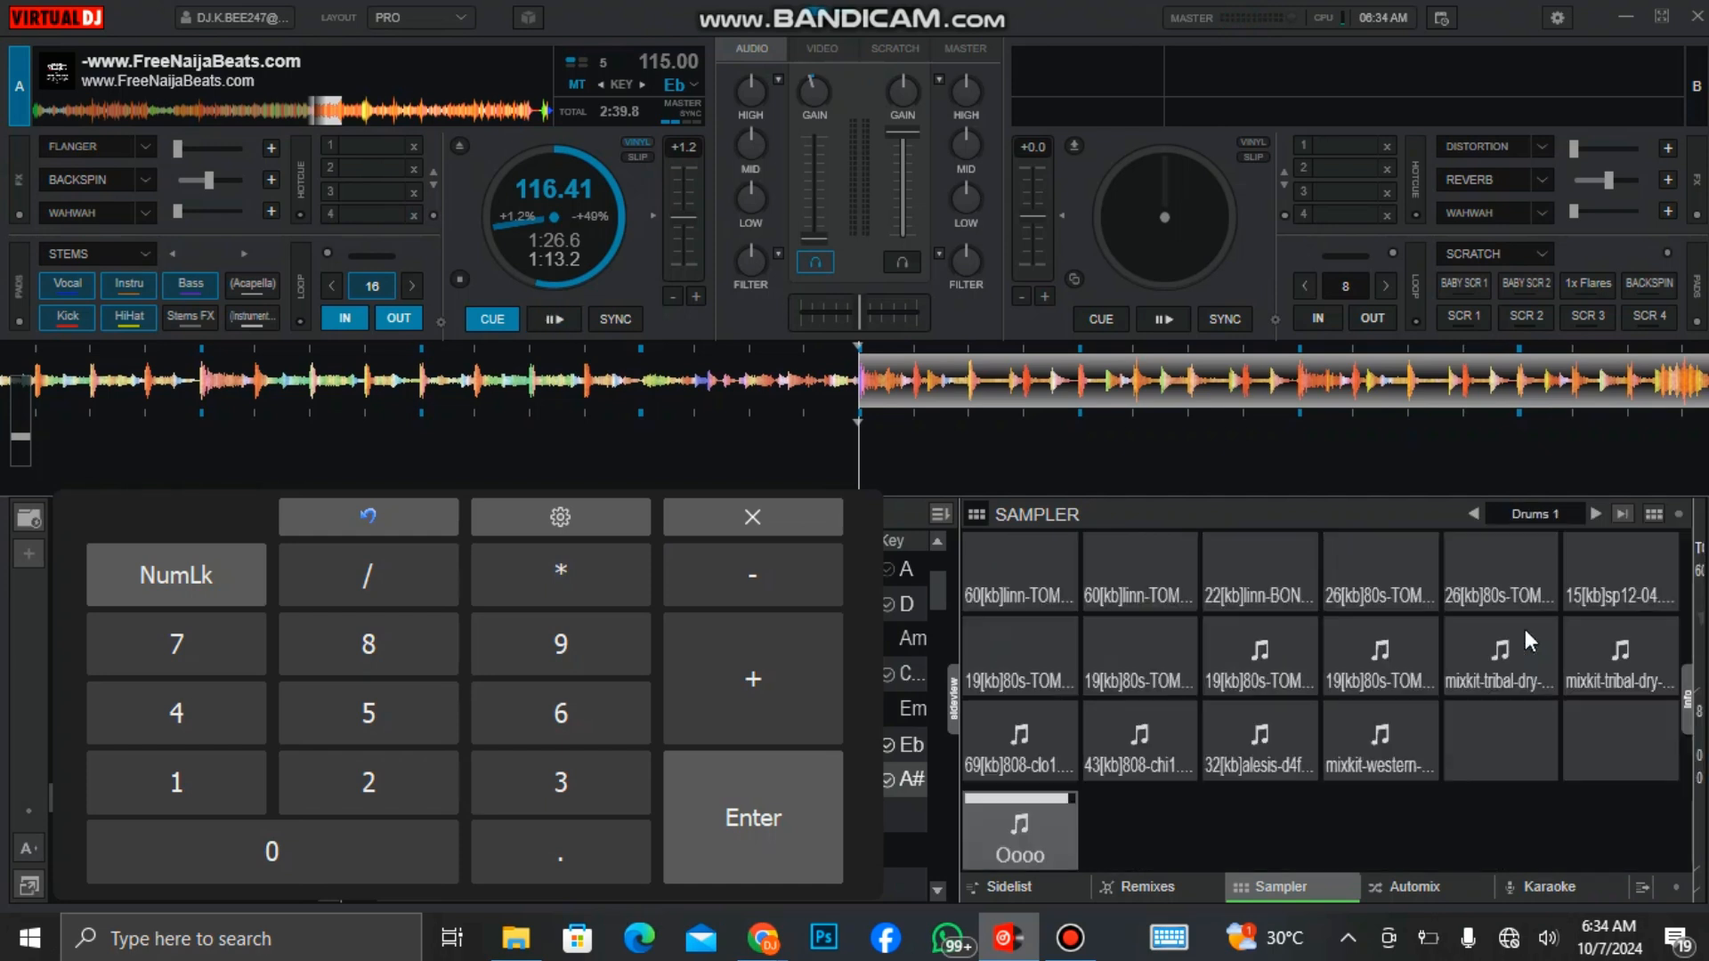
click(1503, 661)
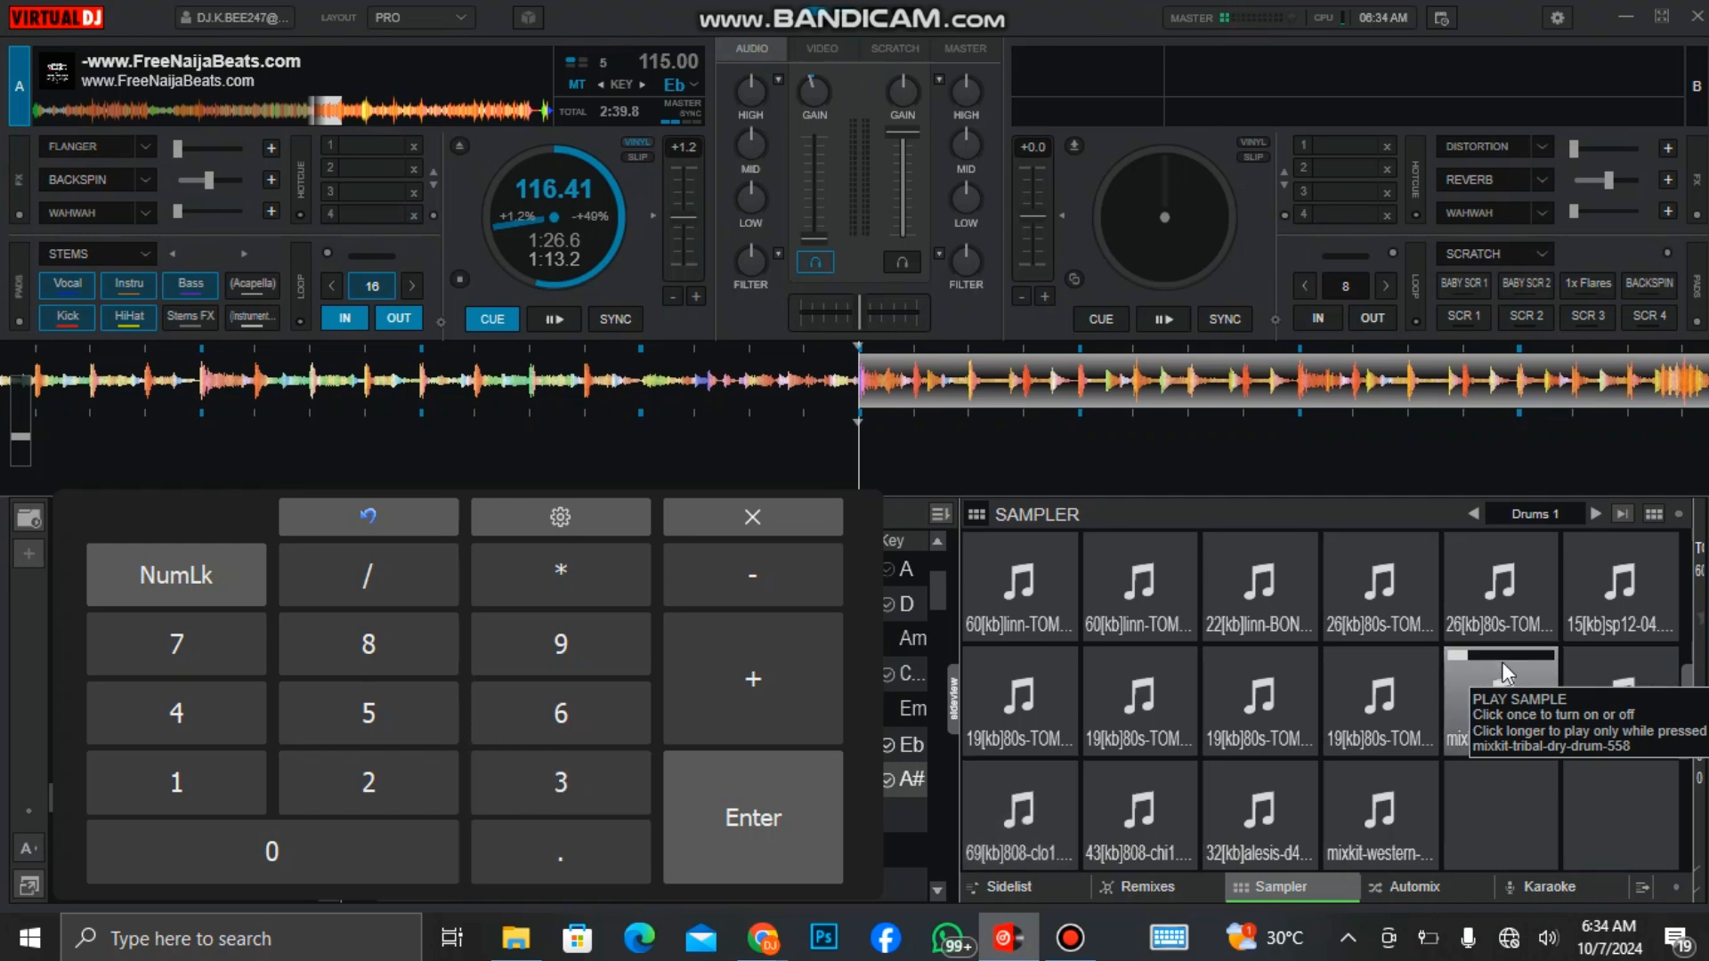
key(6)
key(9)
key(7)
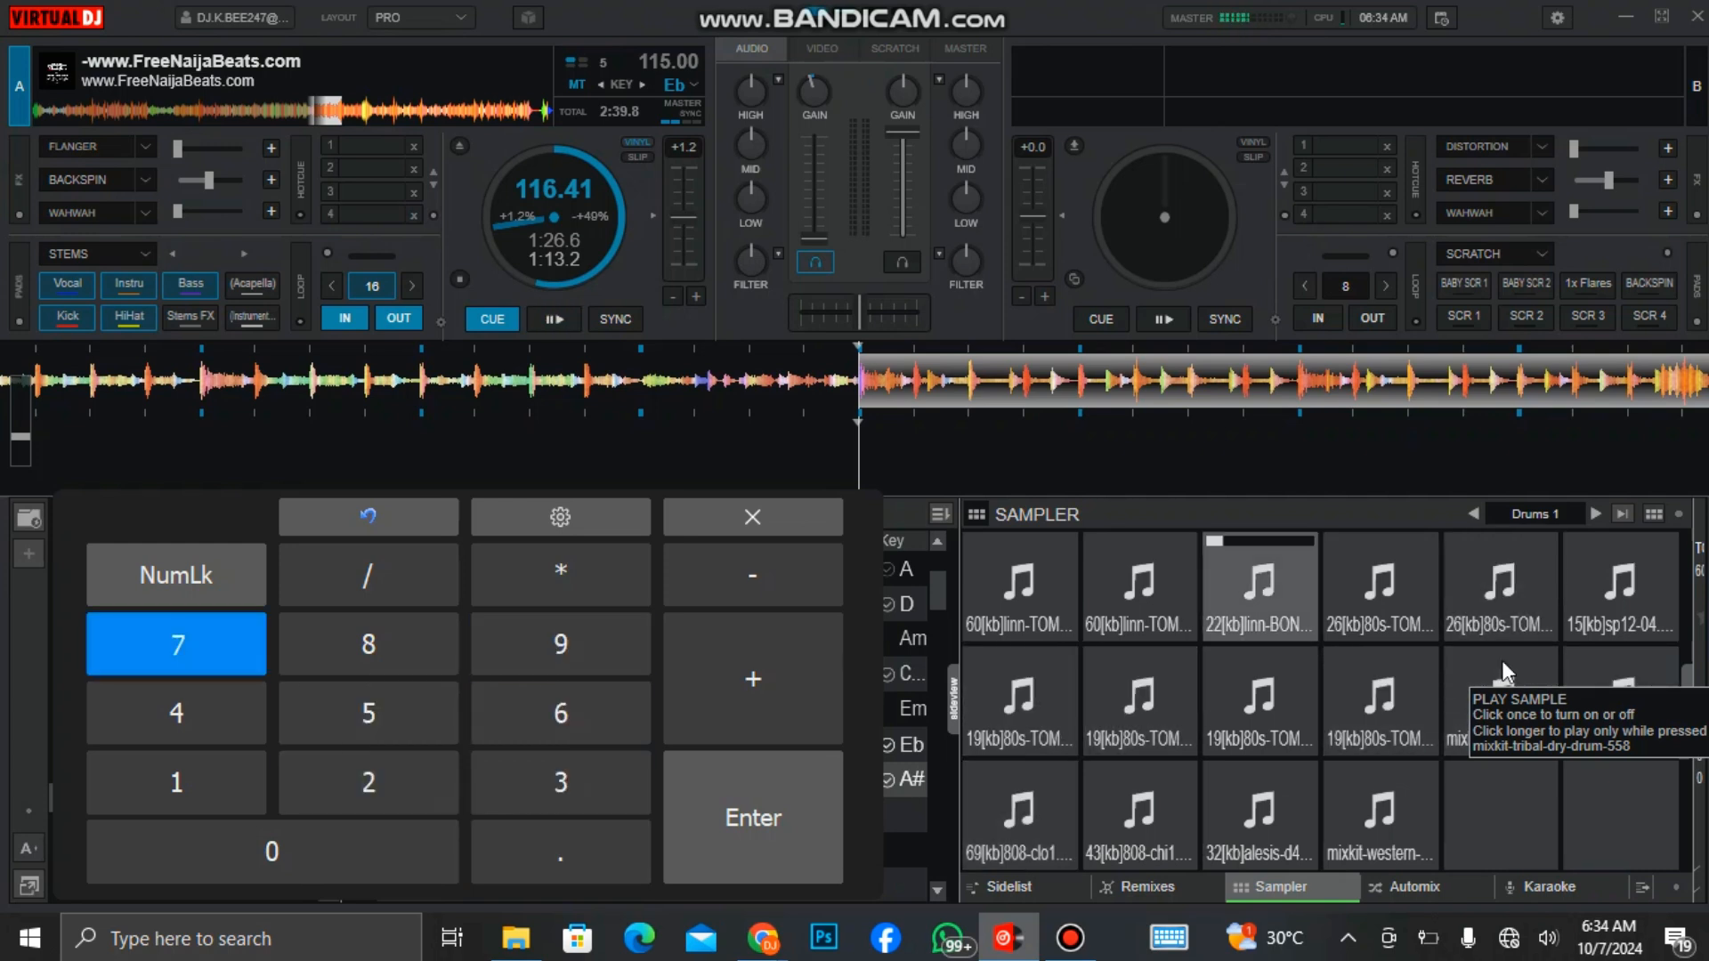
Return the sampler to the R.D. K Bee bank and create a new sample bank named "new drms"
click(1528, 513)
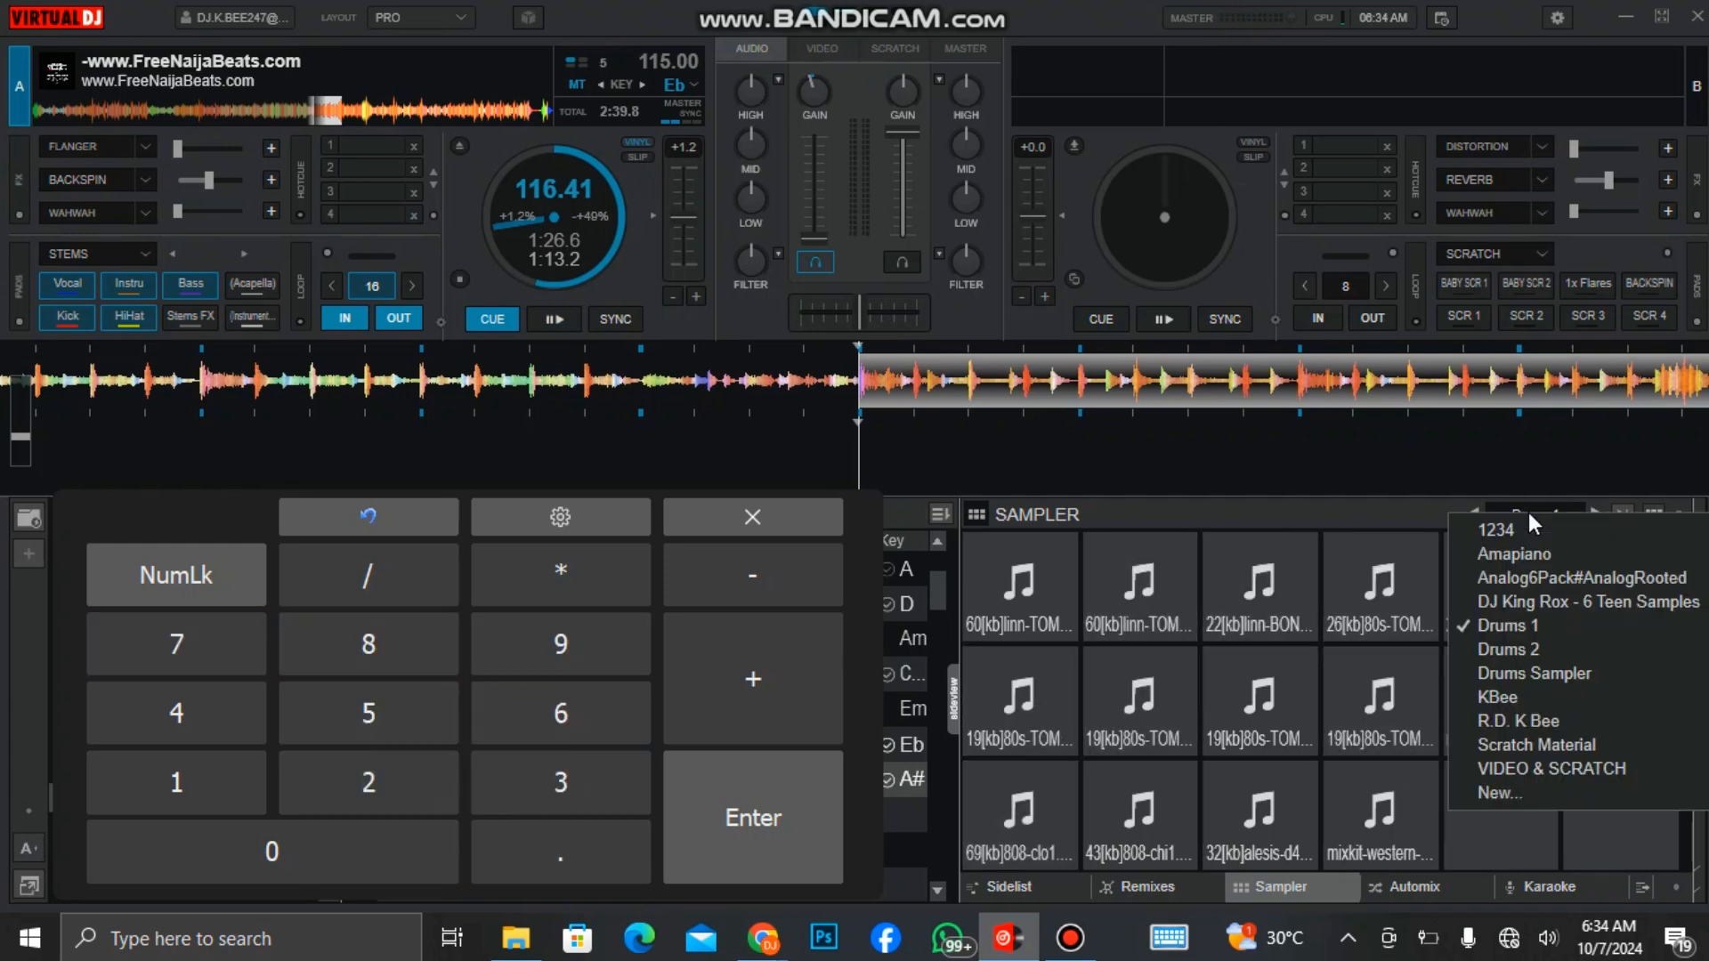
click(1523, 722)
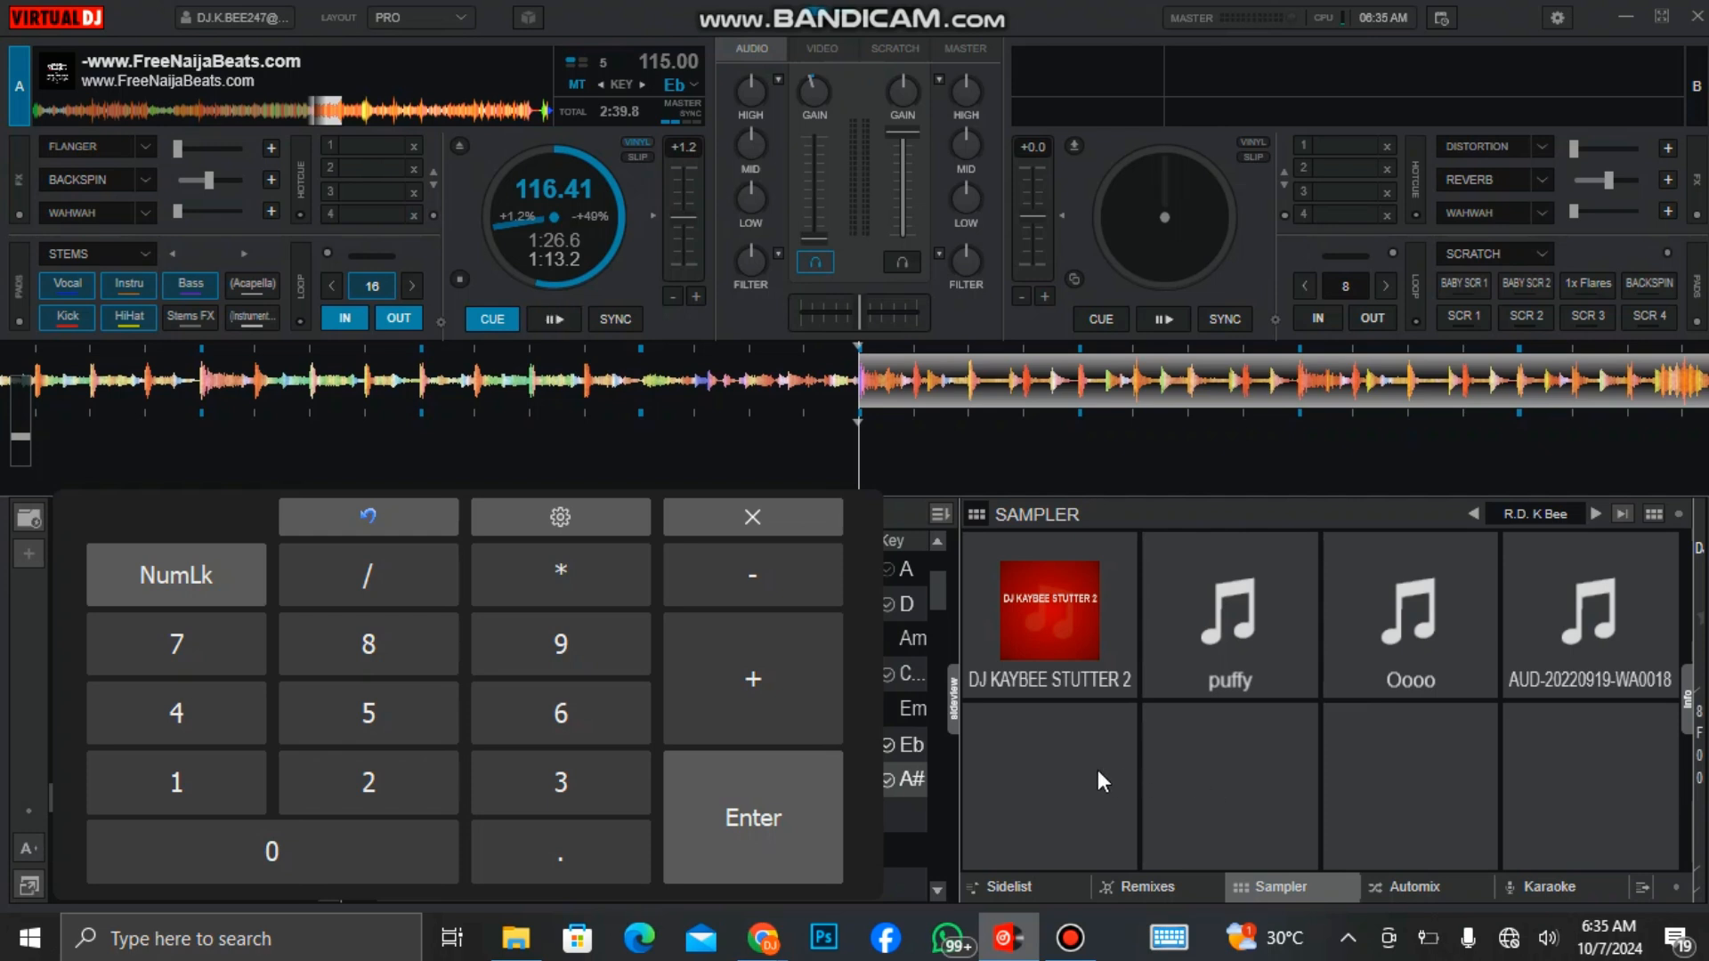
click(1521, 514)
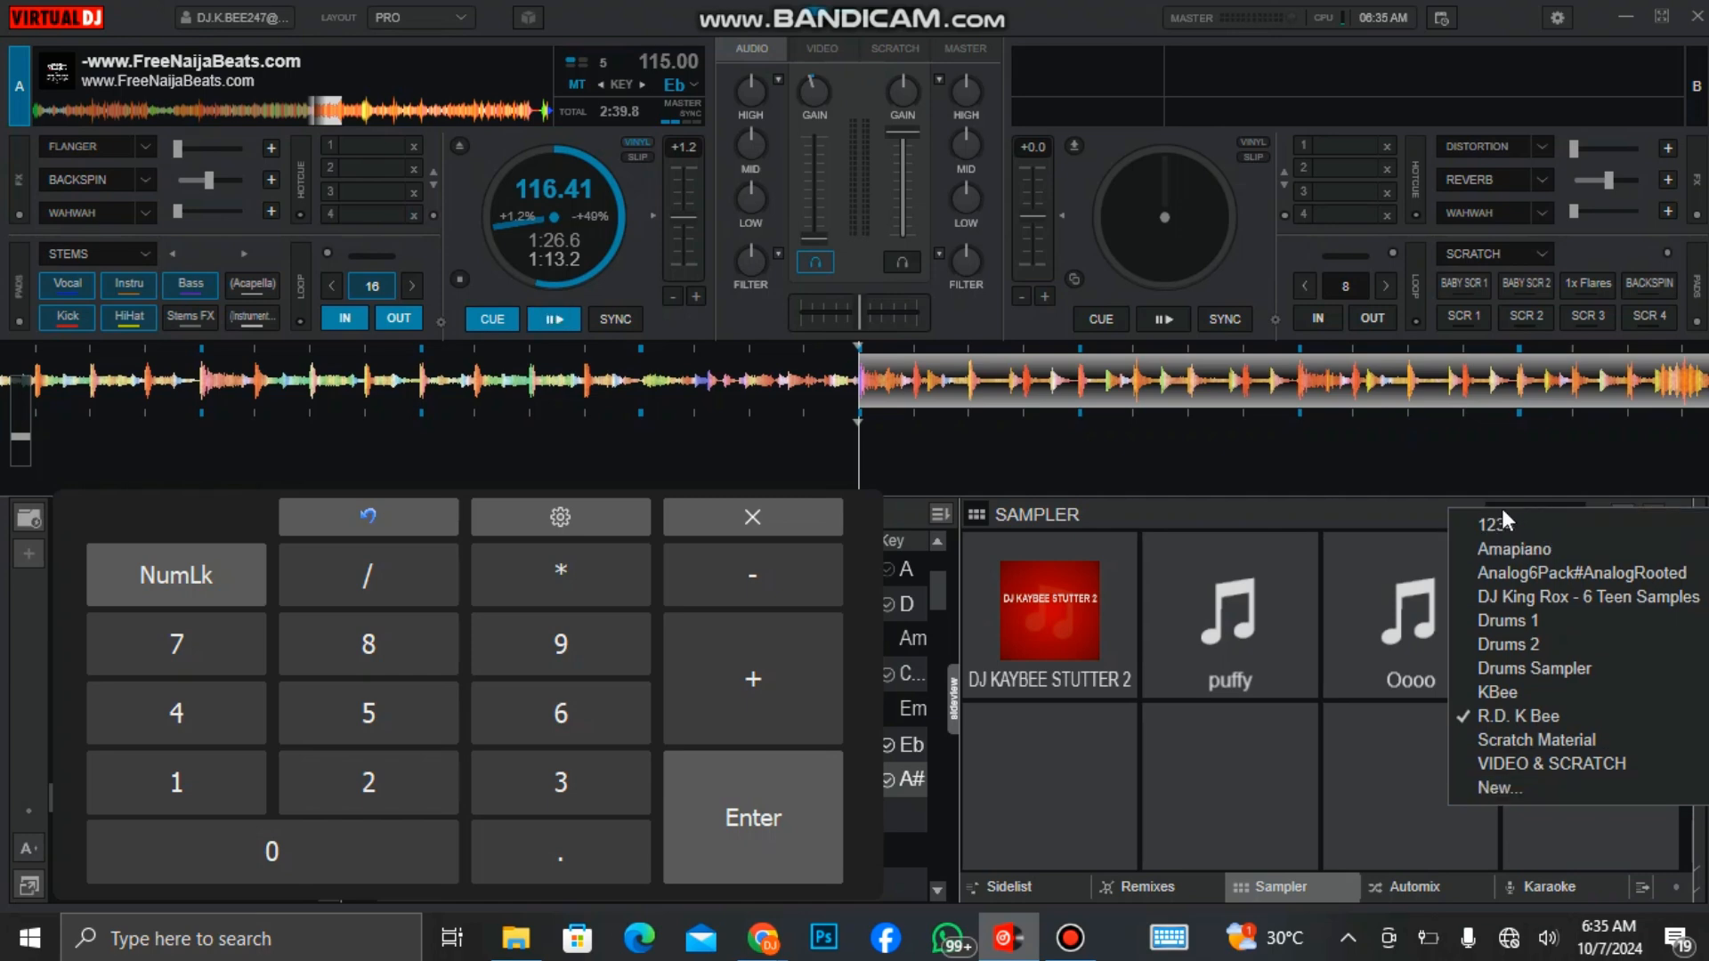
click(1536, 514)
click(1540, 515)
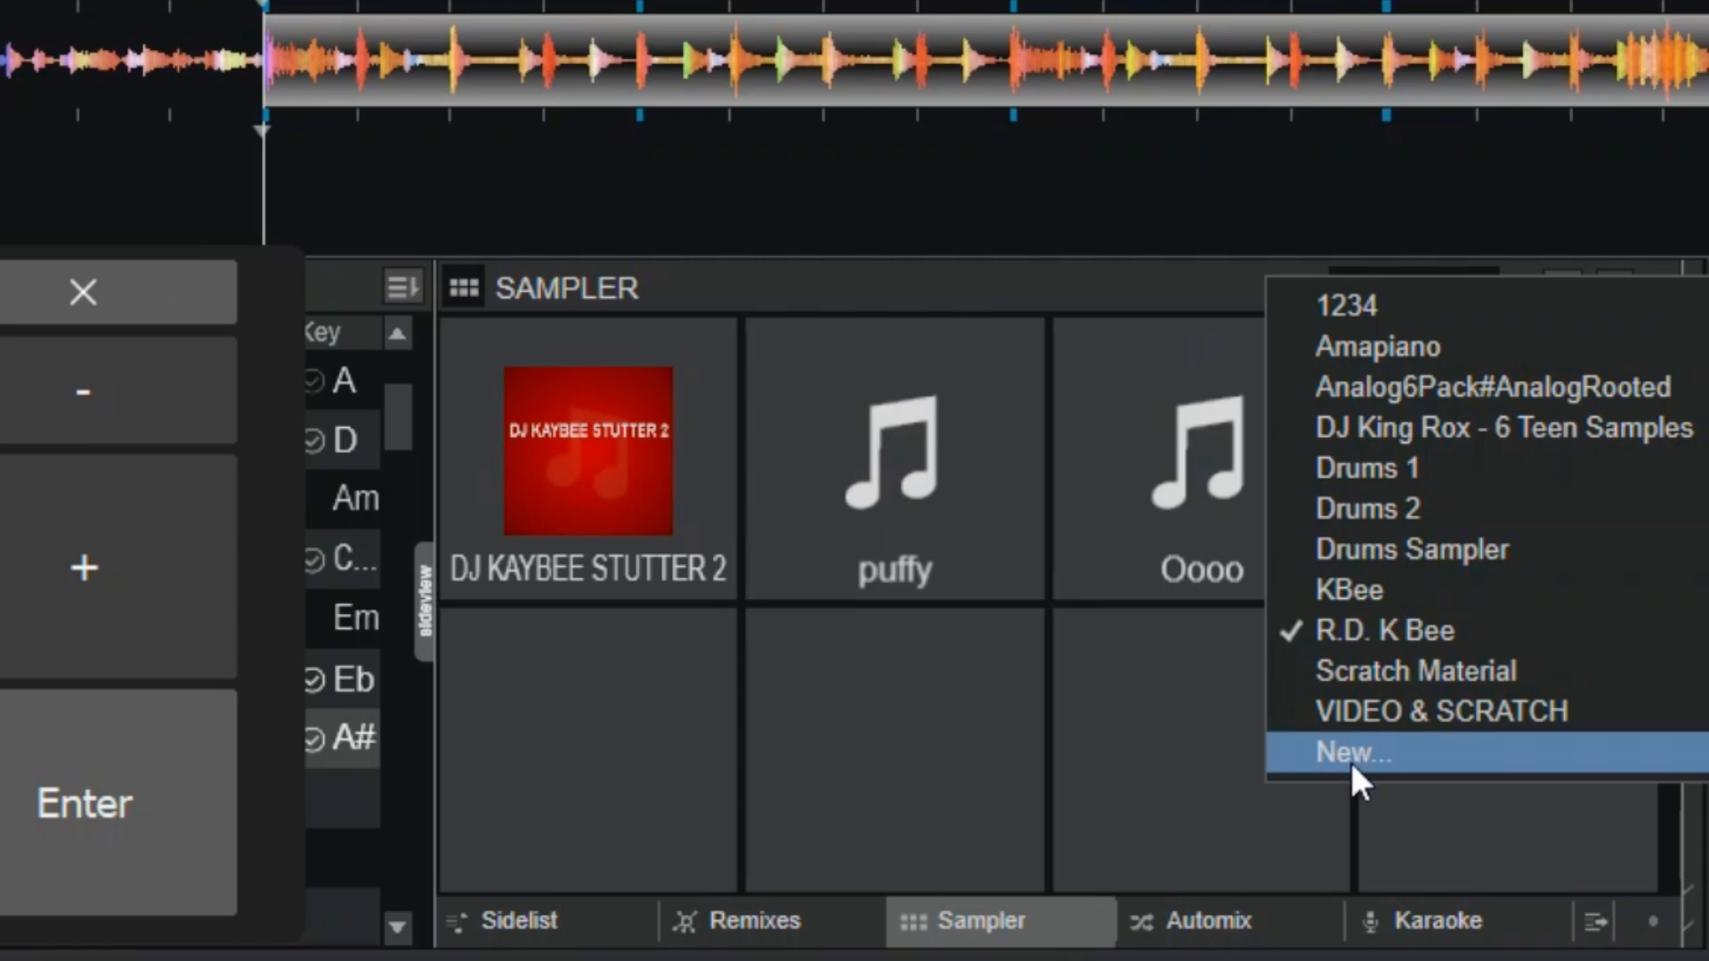
click(1341, 755)
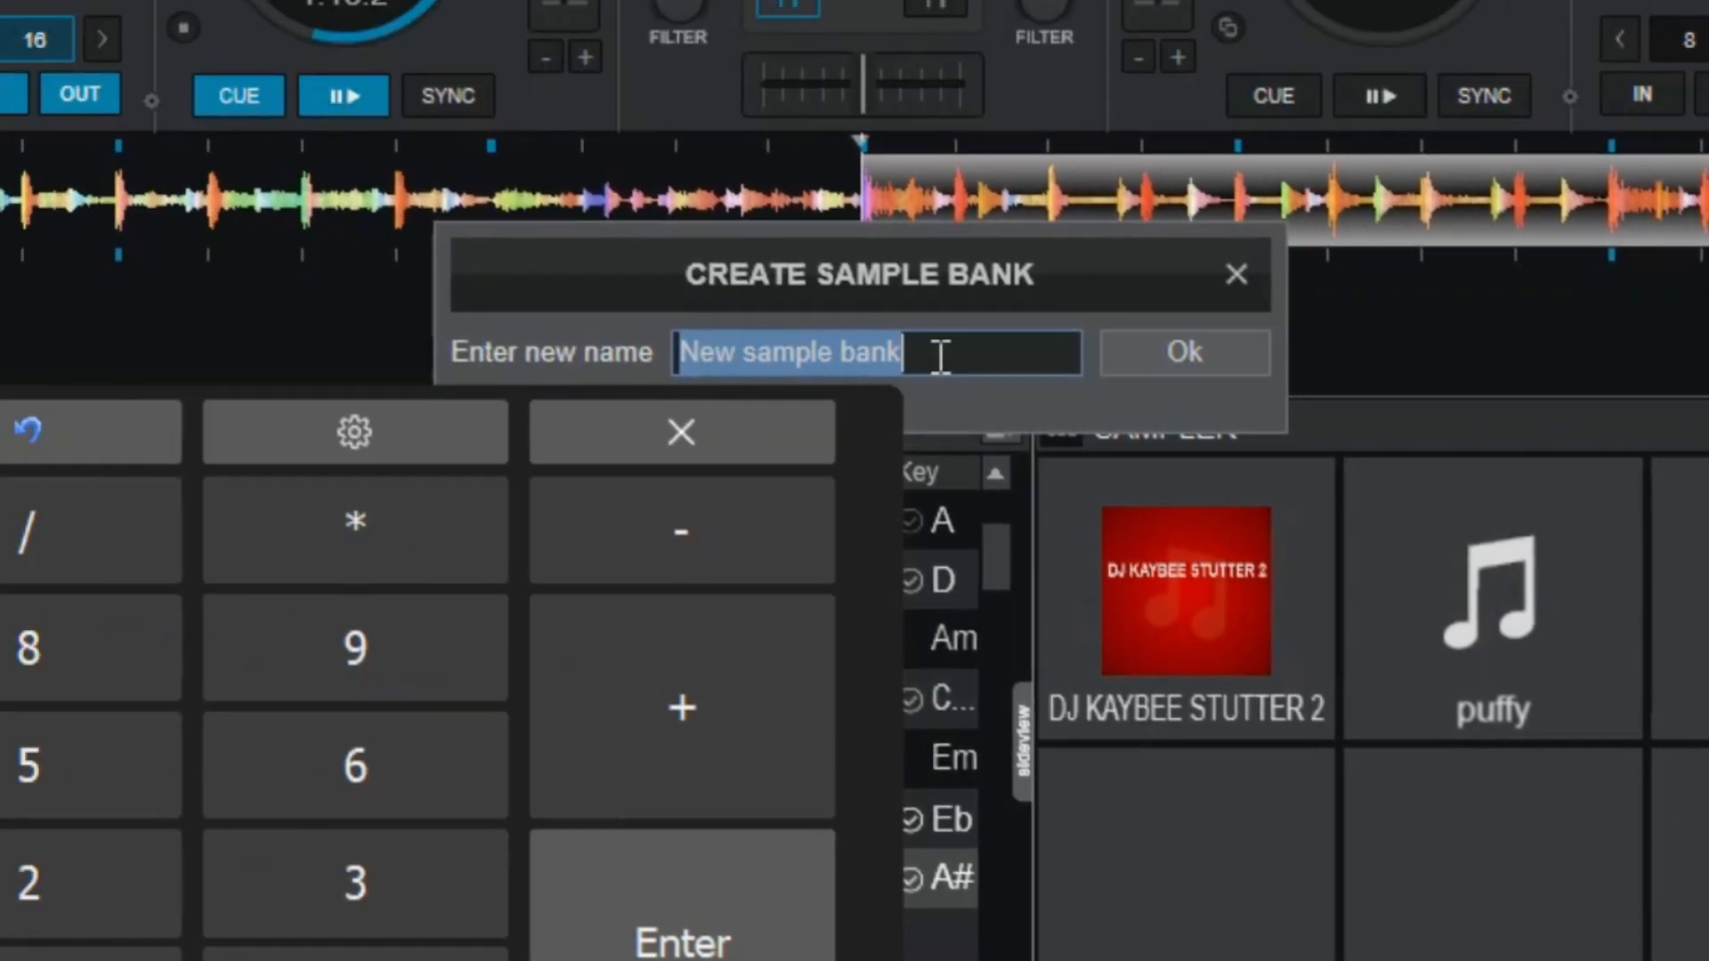
text(n)
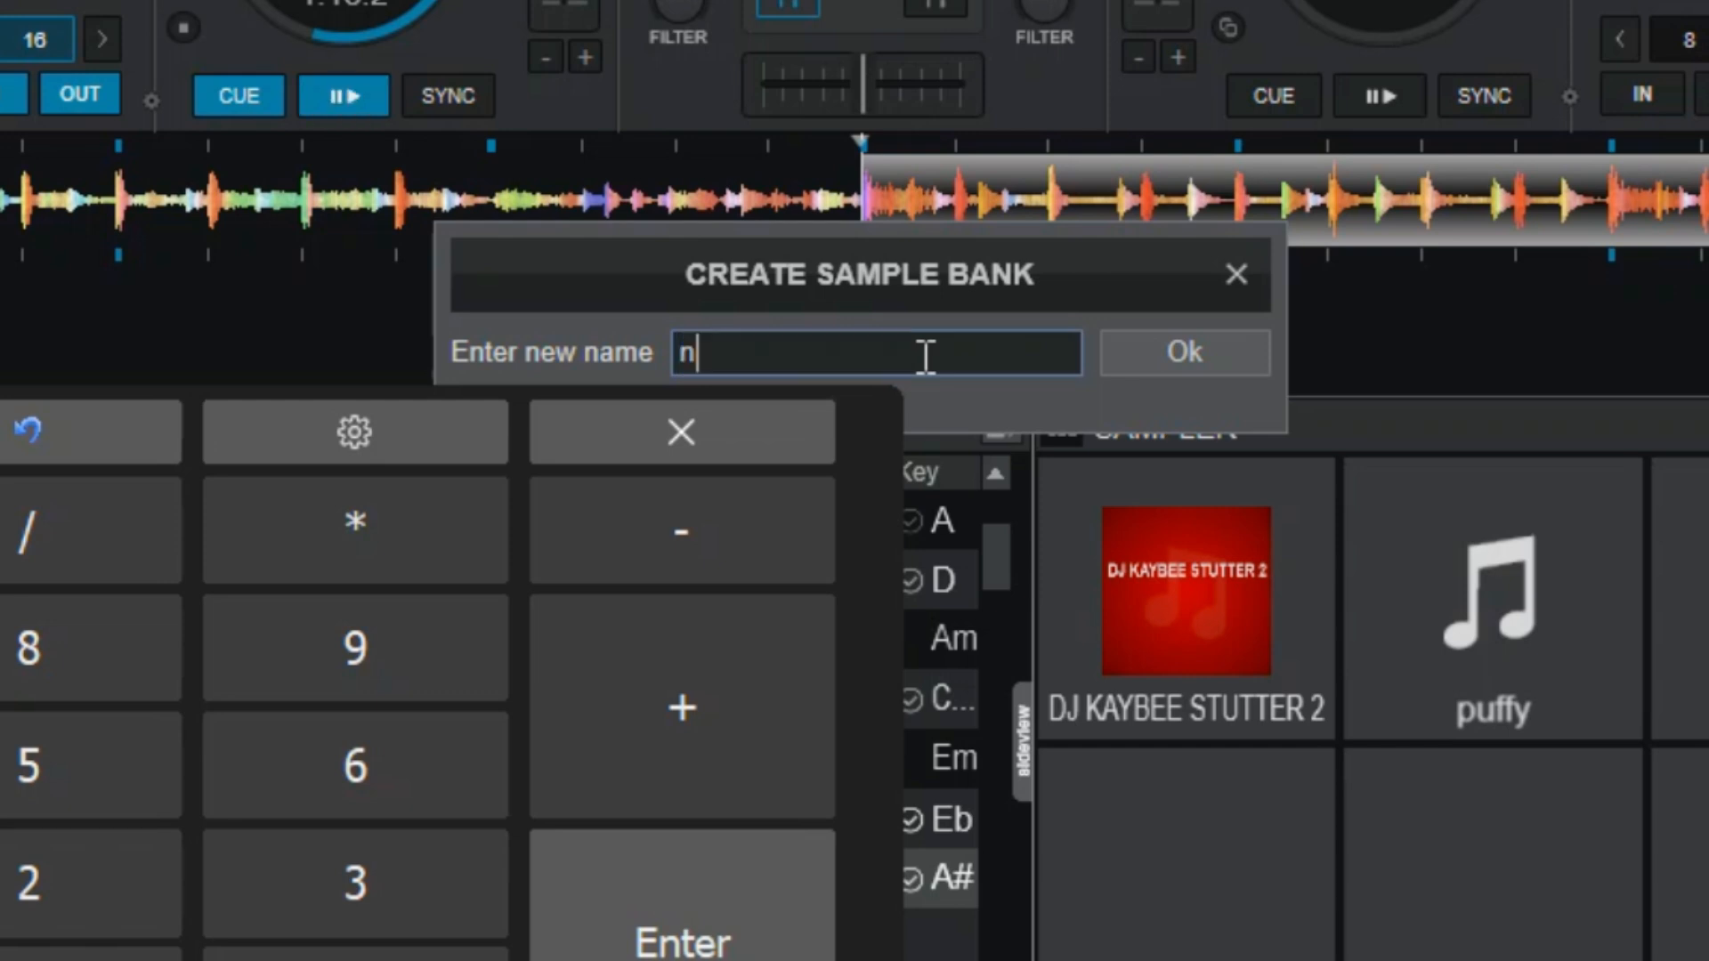
text(ew drms)
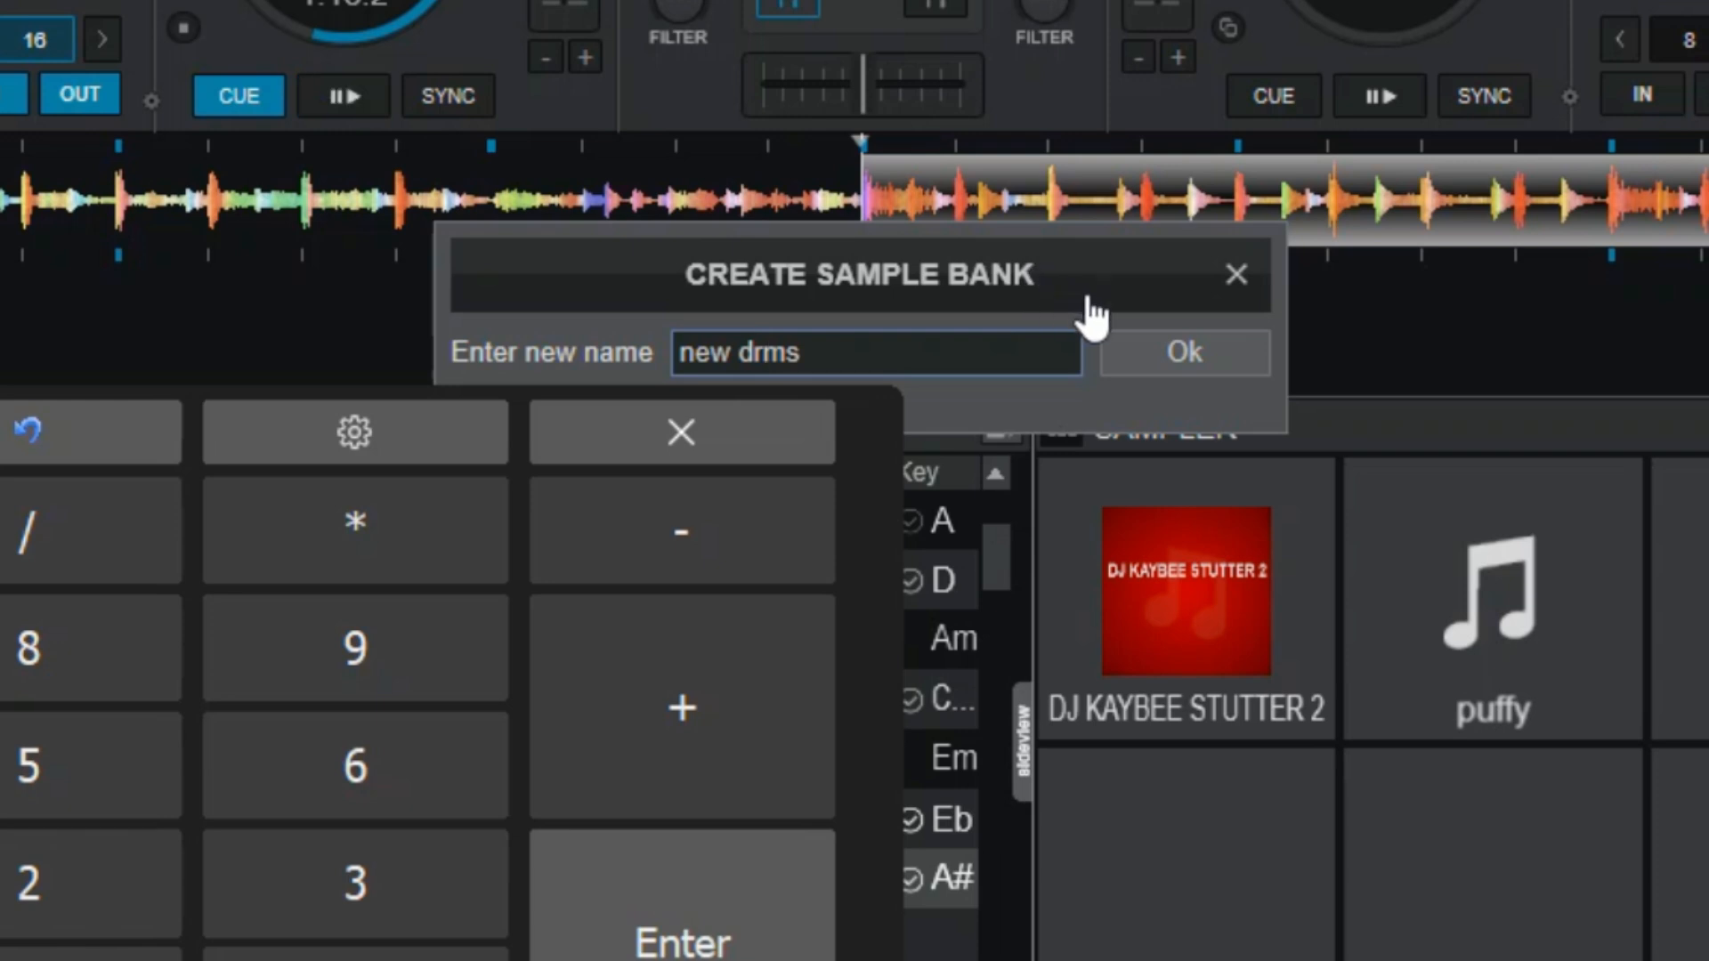
click(1166, 347)
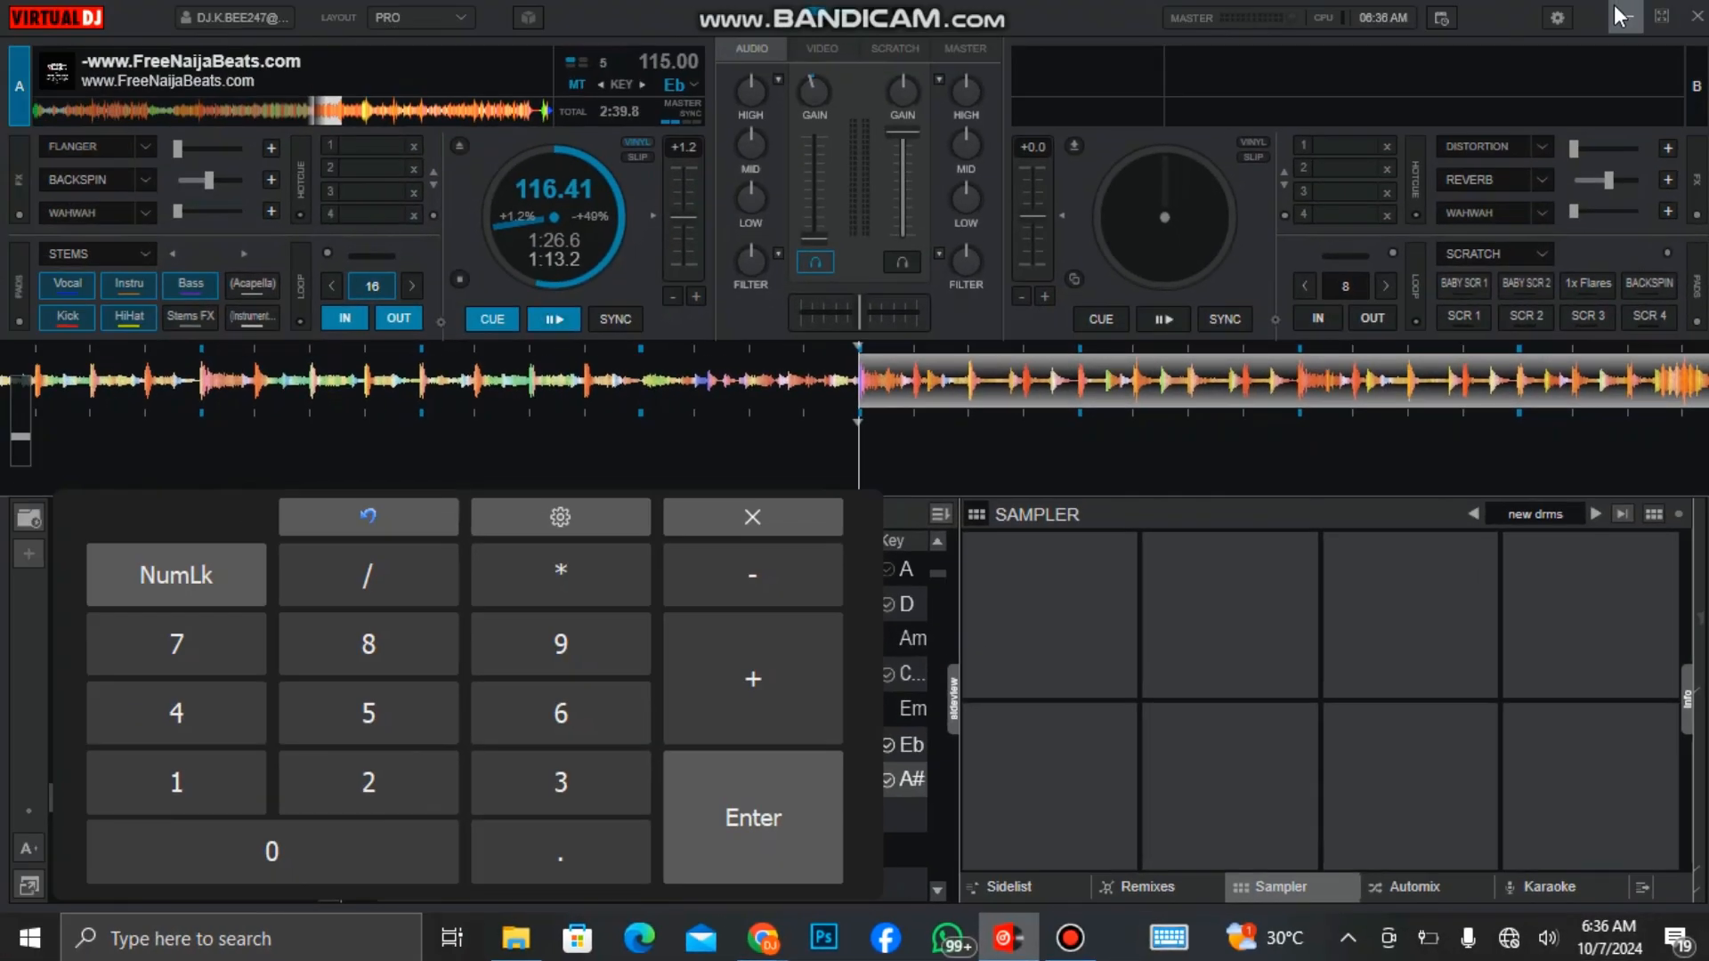
Switch to the desktop, clear the open windows and extract the DRUMS archive into its own DRUMS folder
click(1619, 16)
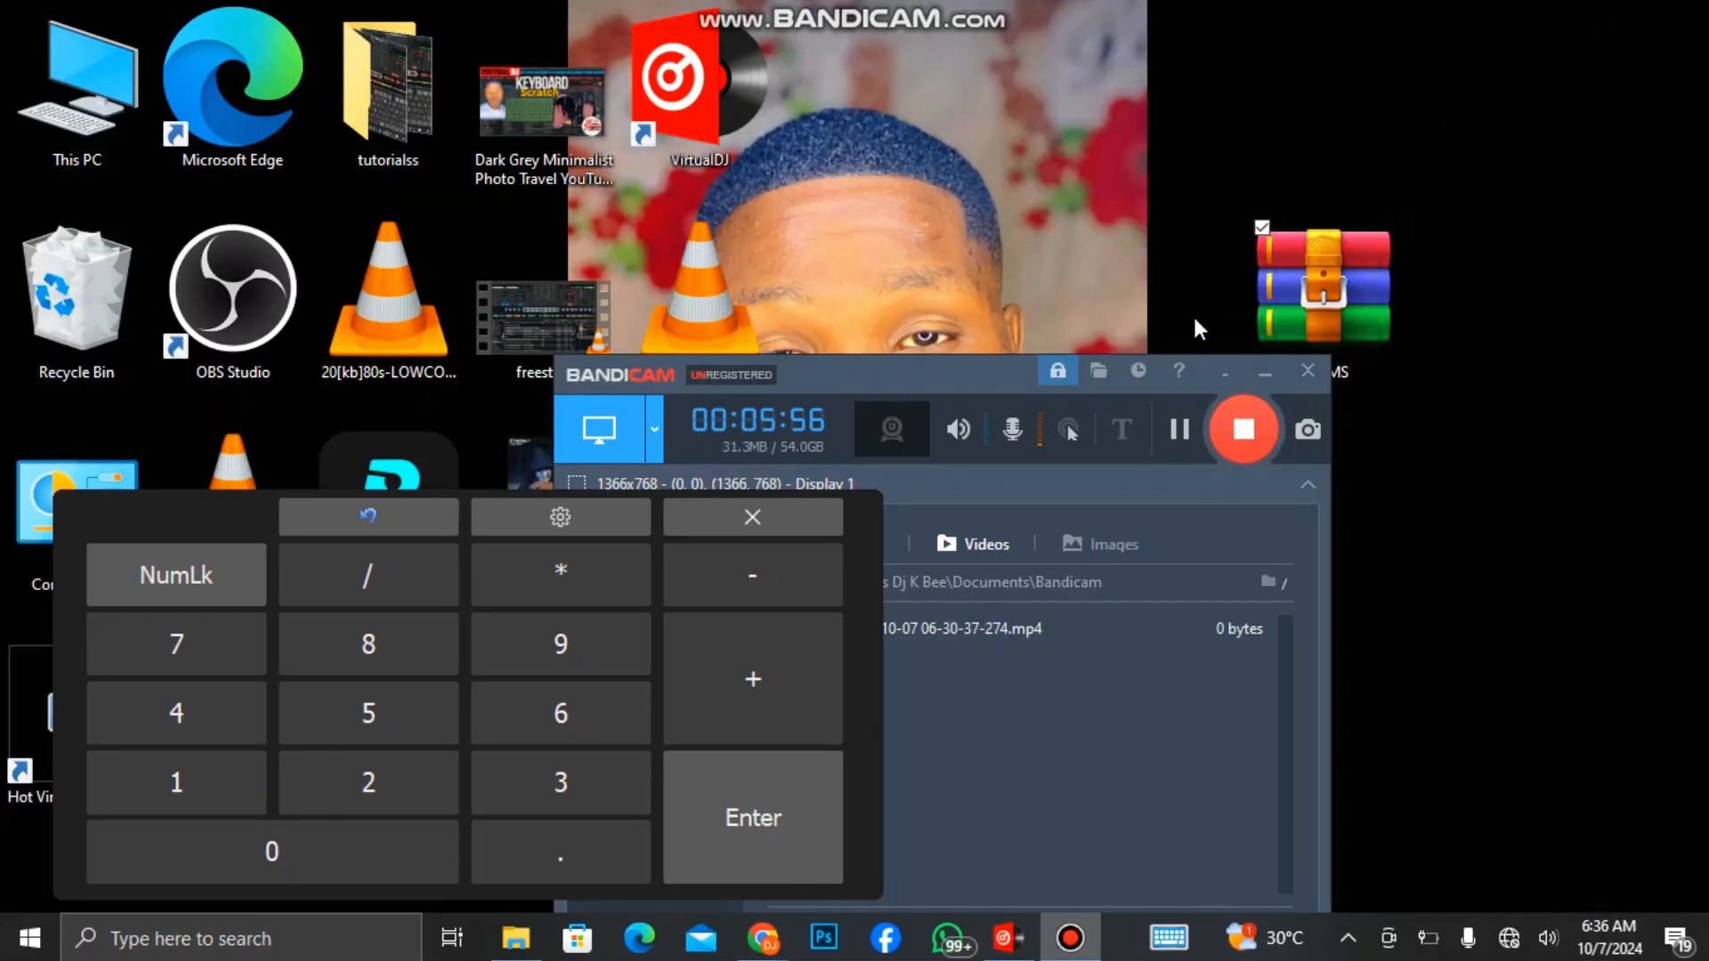
click(1228, 370)
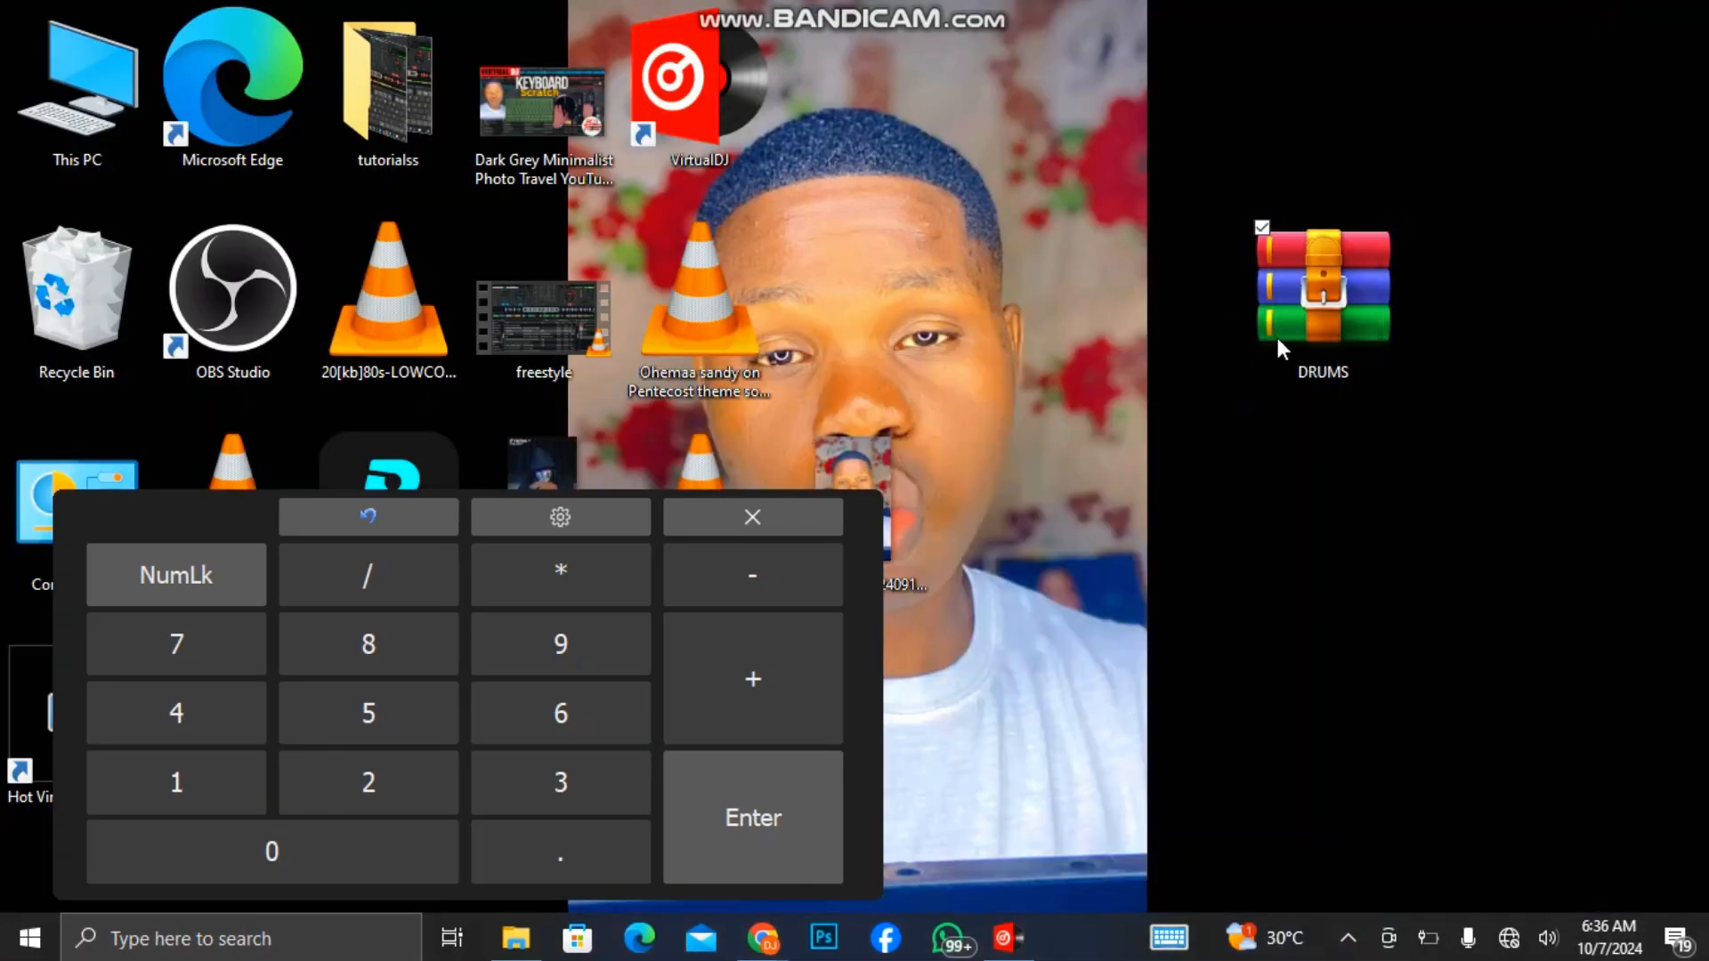
double_click(1316, 297)
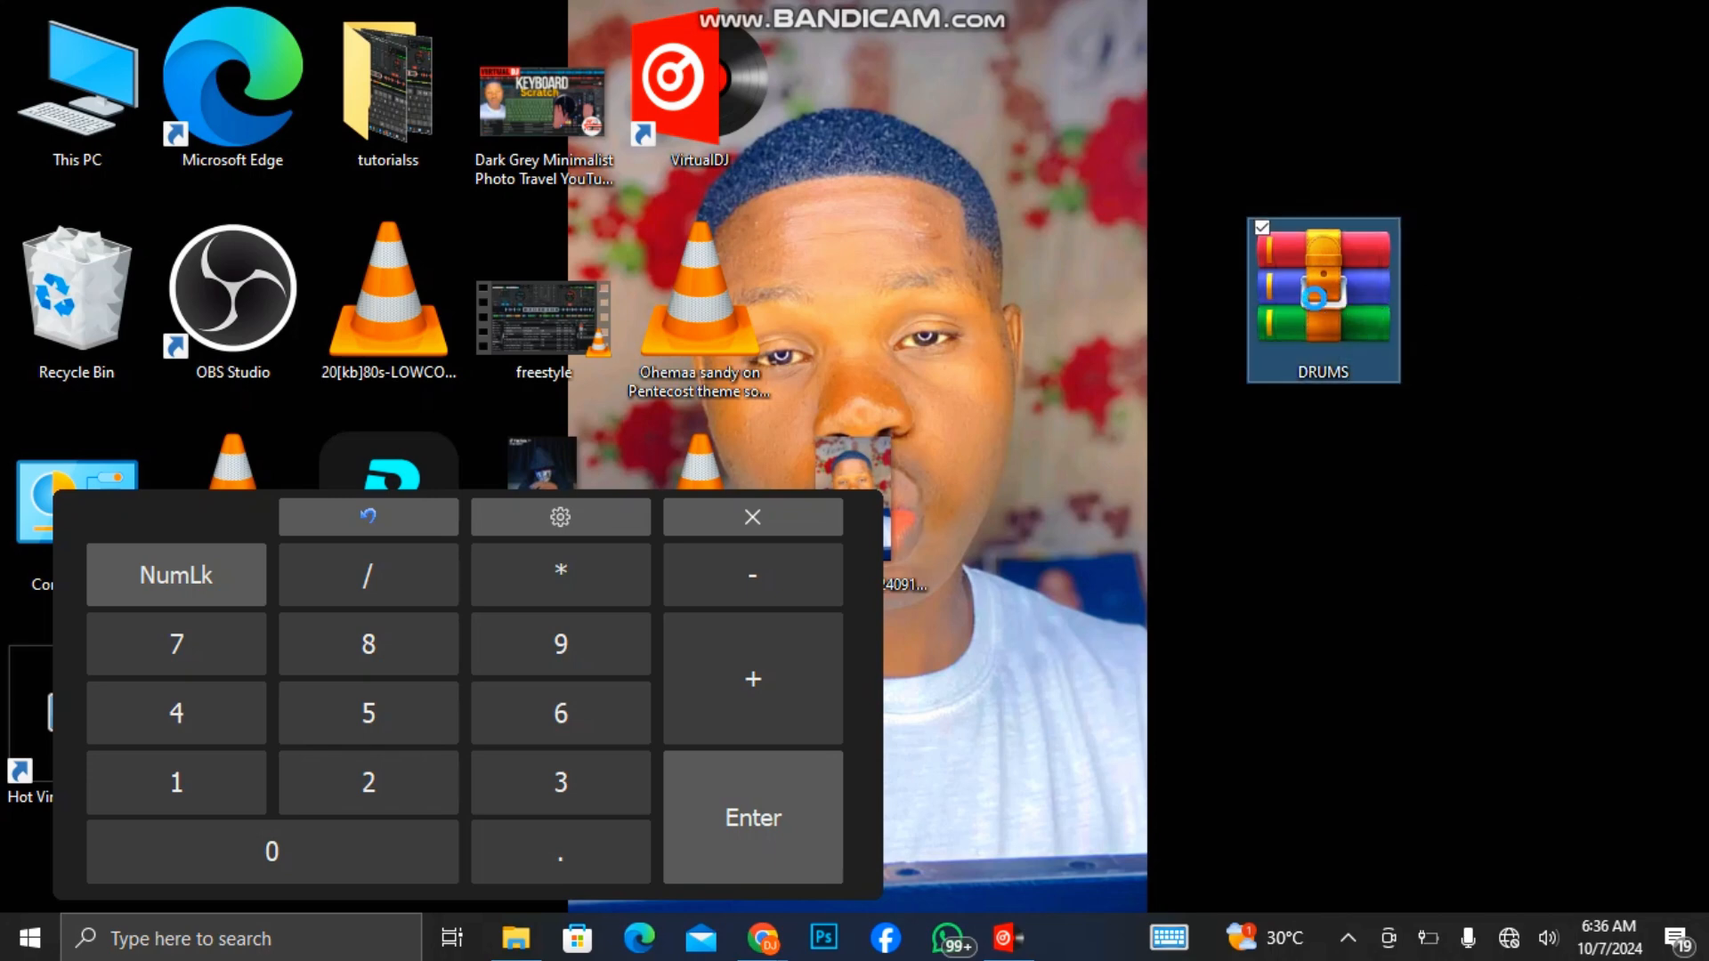
right_click(1315, 297)
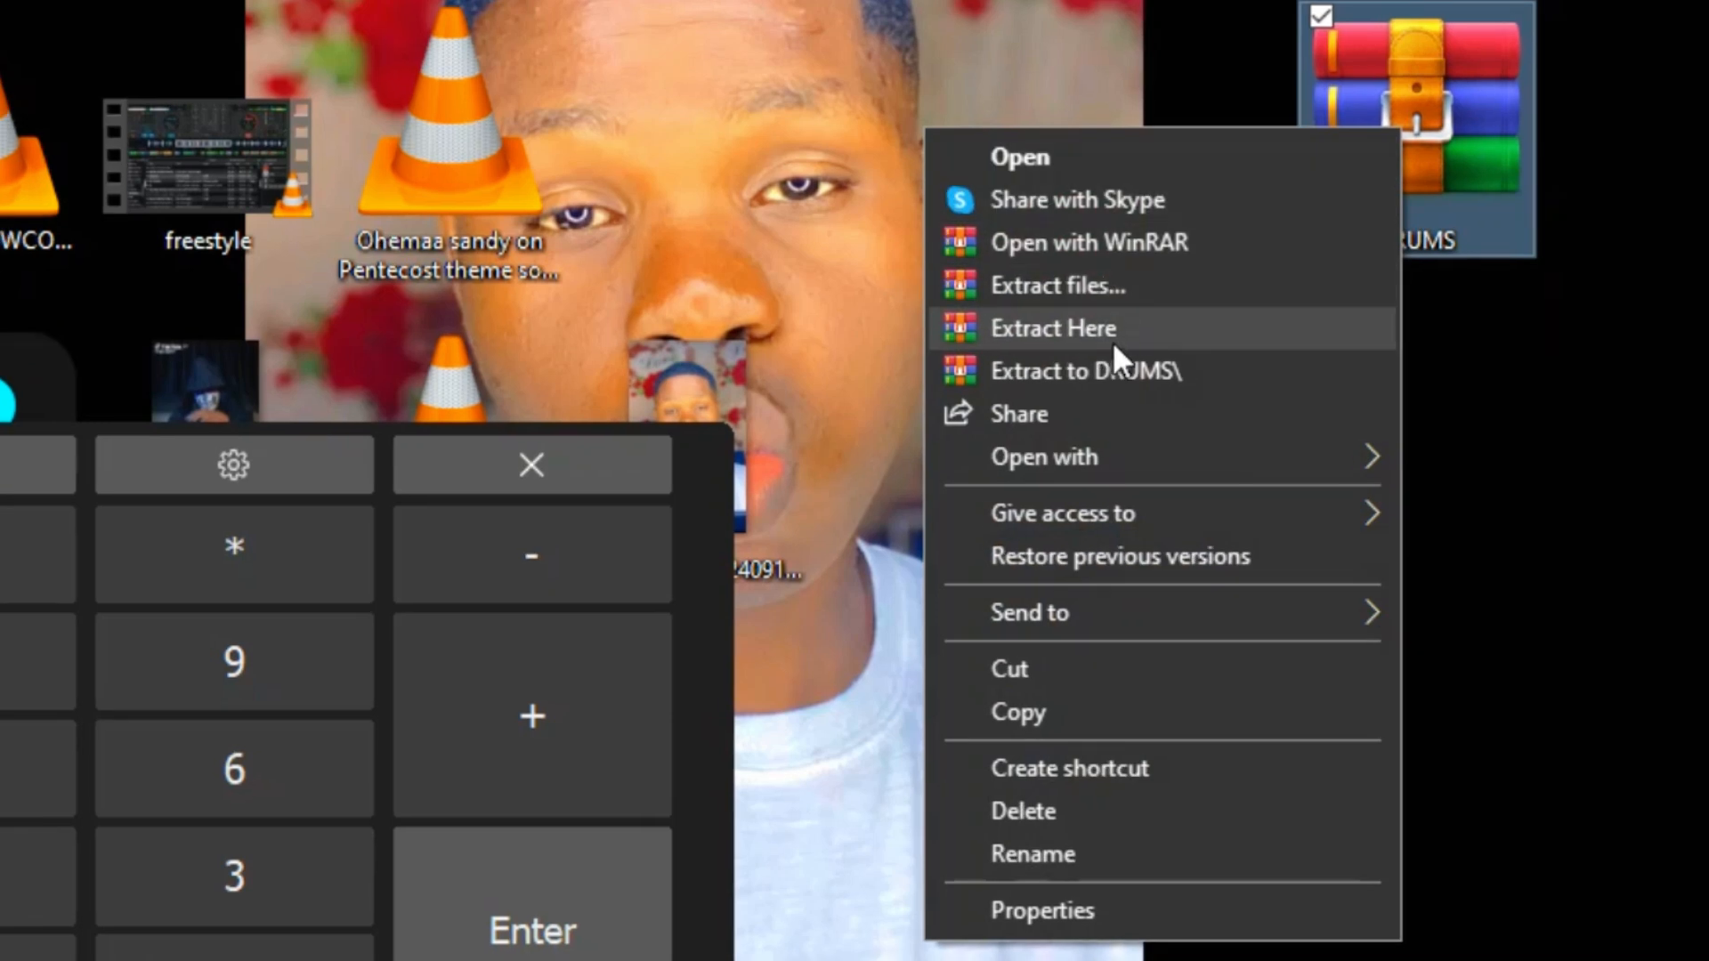
click(1107, 381)
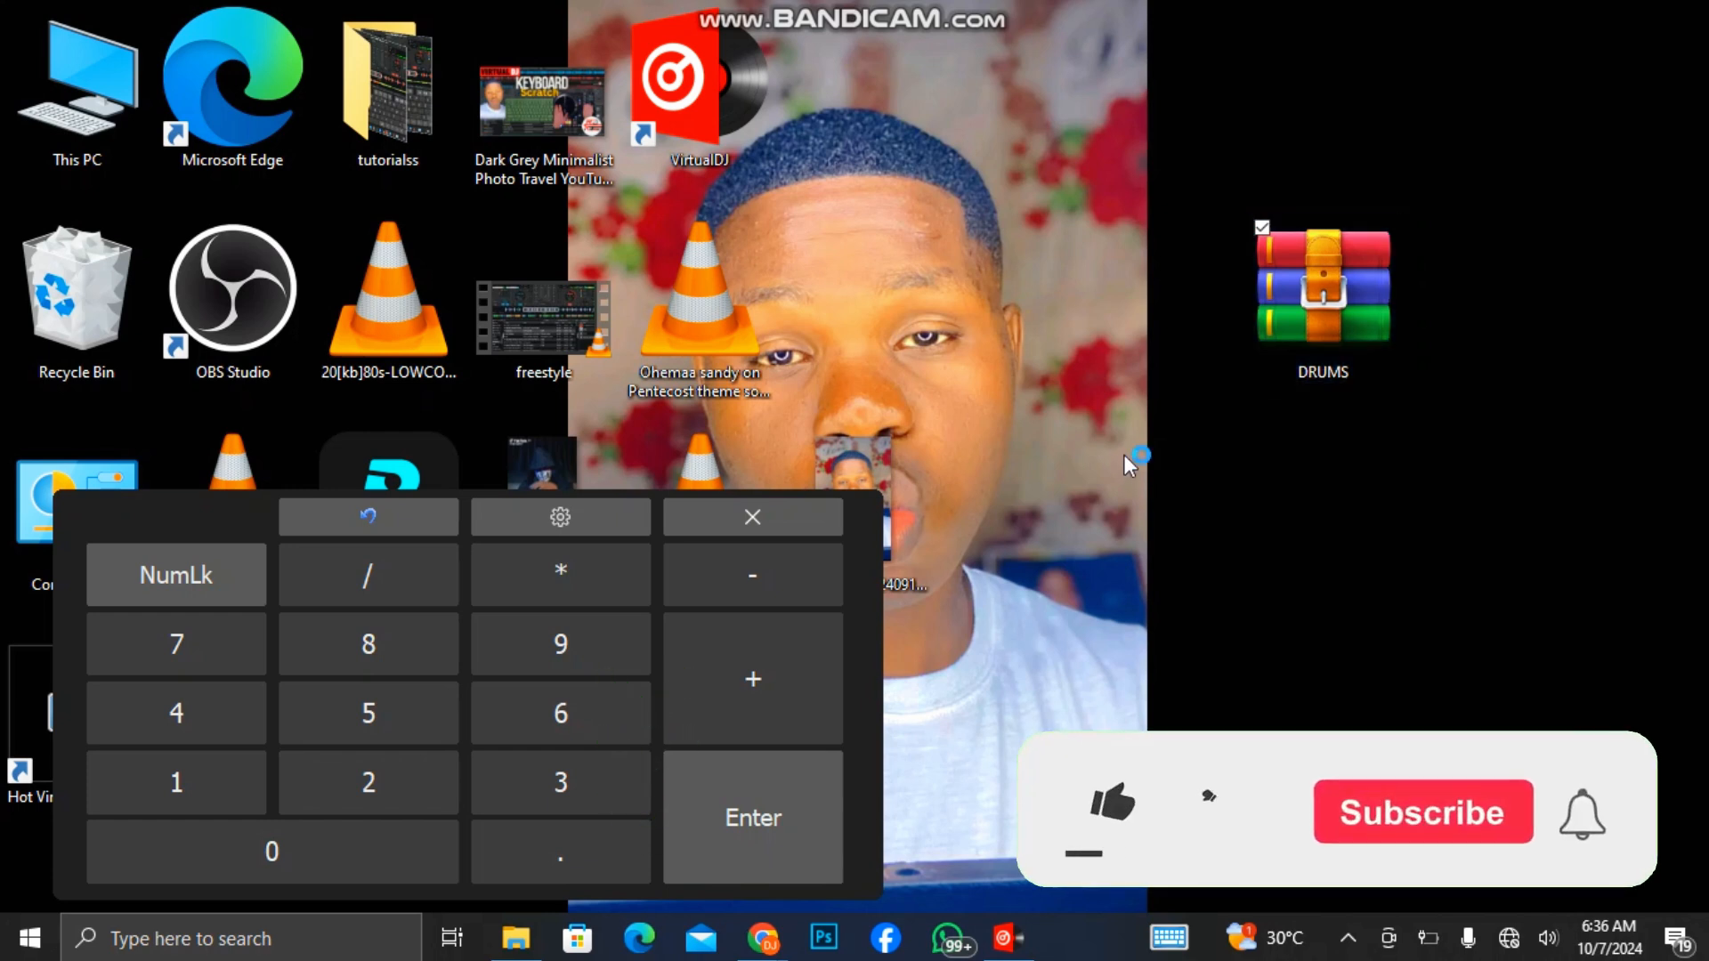
Place the extracted DRUMS folder below the archive on the desktop and open its inner DRUMS folder of drum samples
drag(854, 93, 1347, 507)
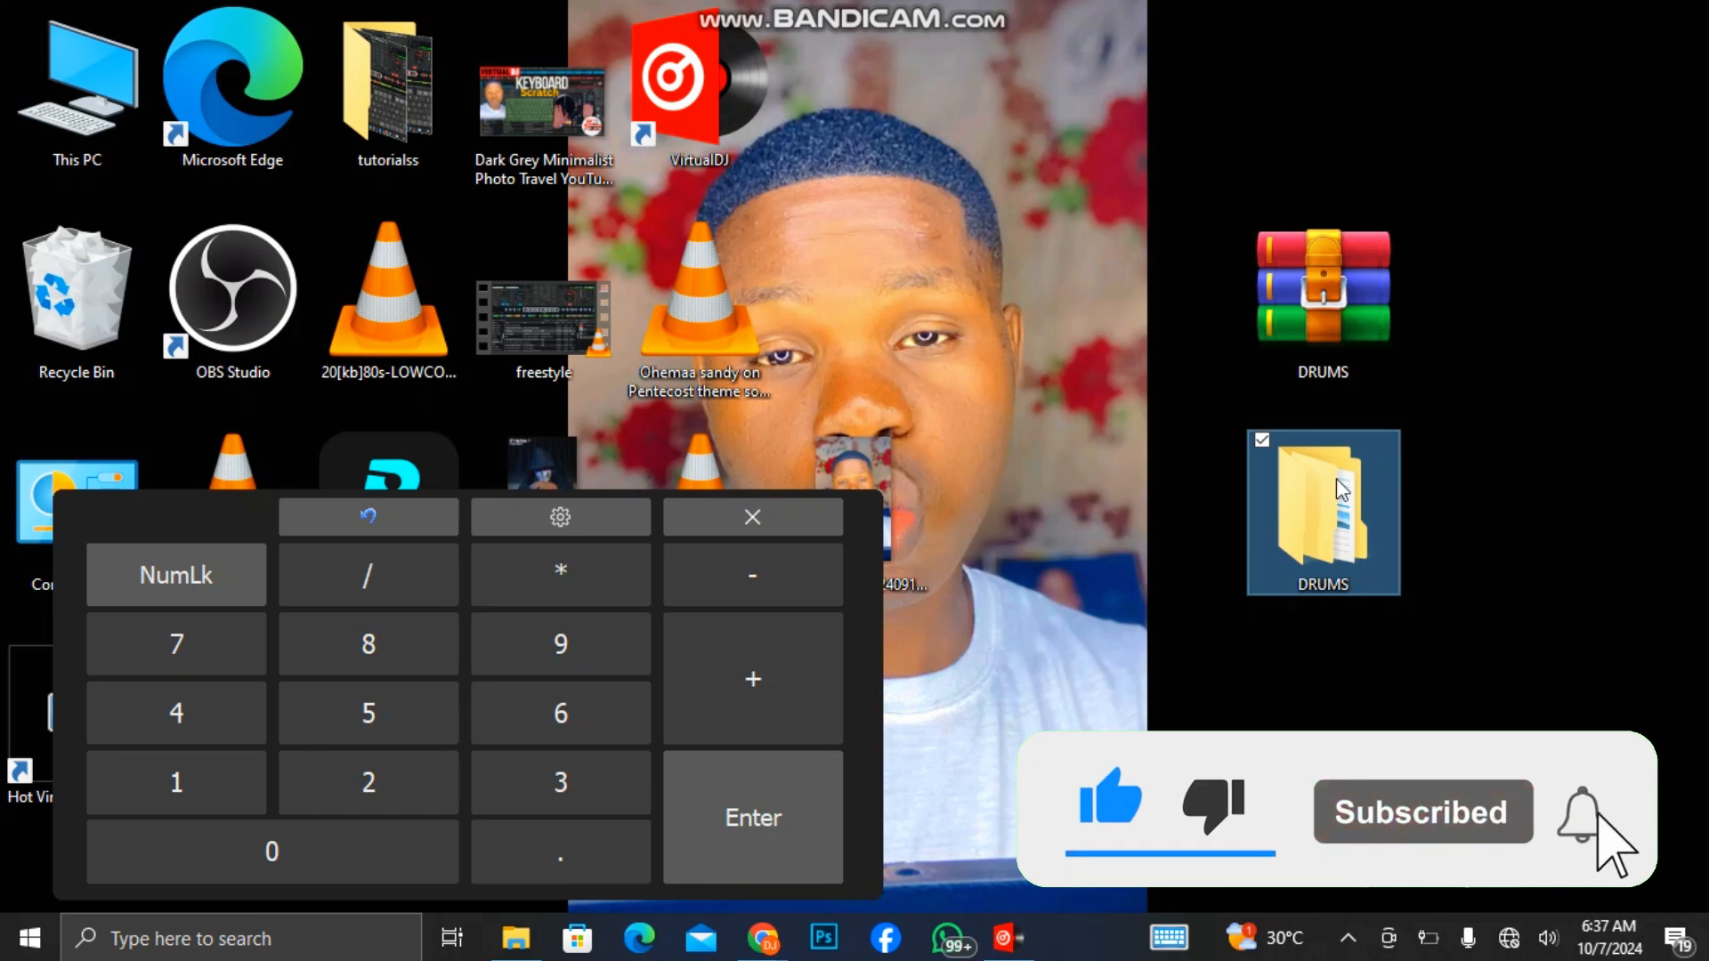
double_click(1342, 489)
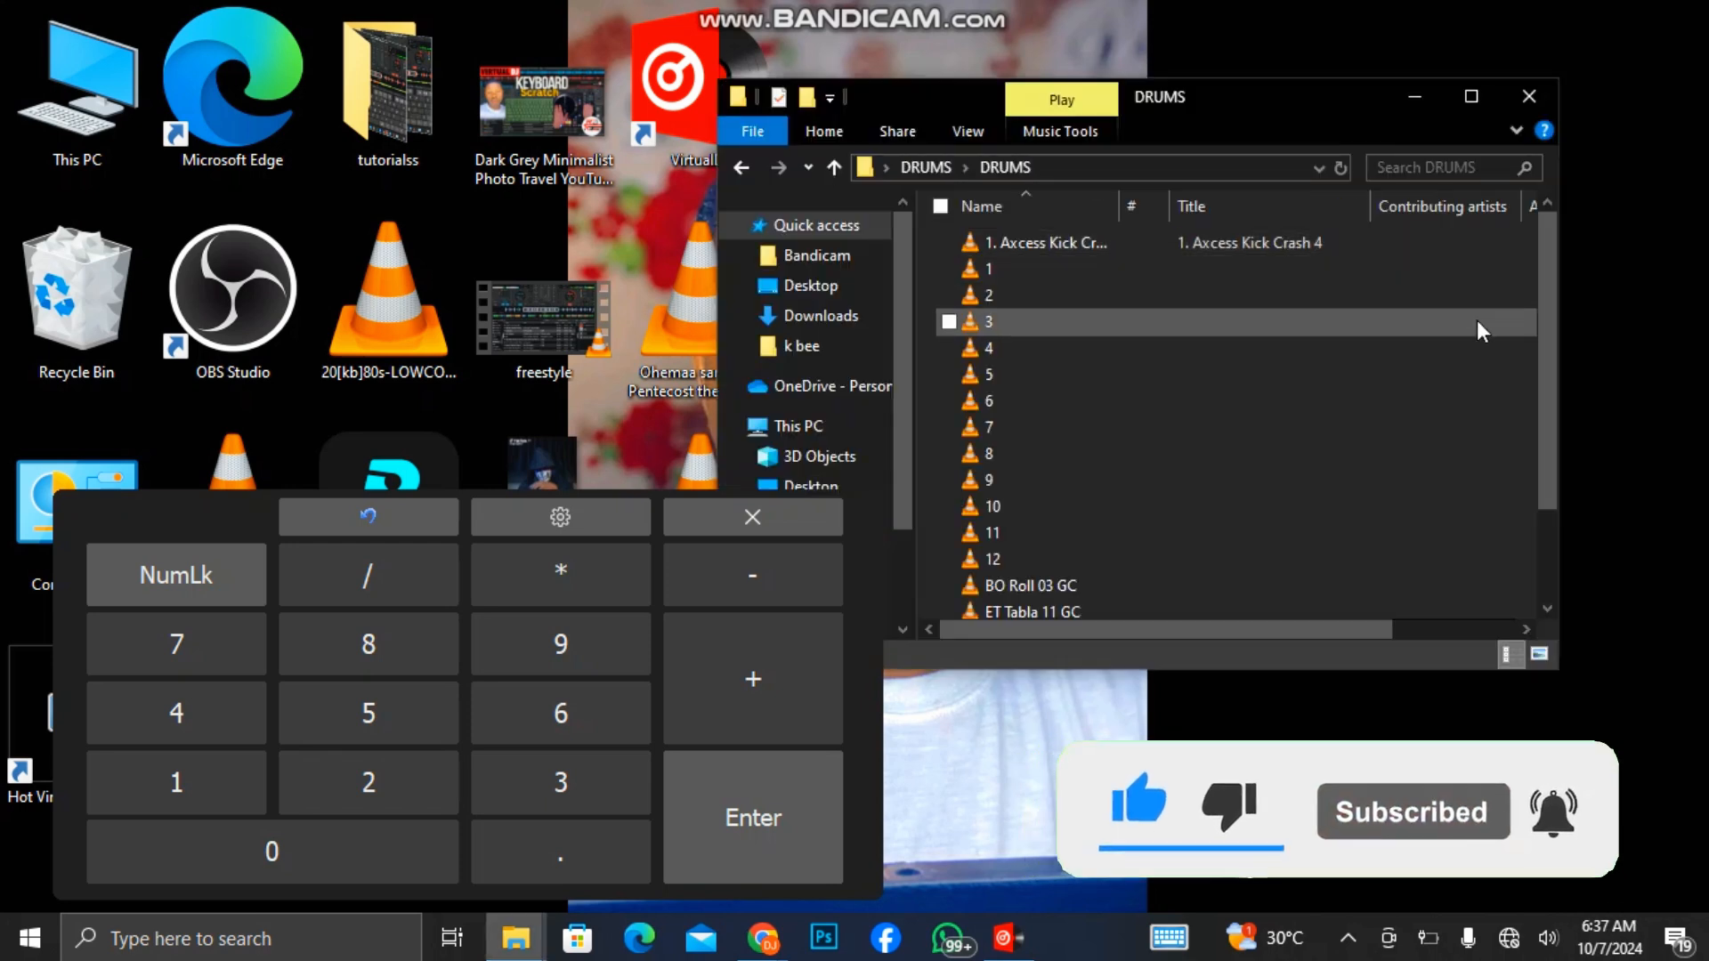
mouse_move(1540, 284)
mouse_down()
mouse_move(1549, 483)
mouse_move(1546, 242)
mouse_move(1560, 537)
mouse_move(1550, 303)
mouse_up()
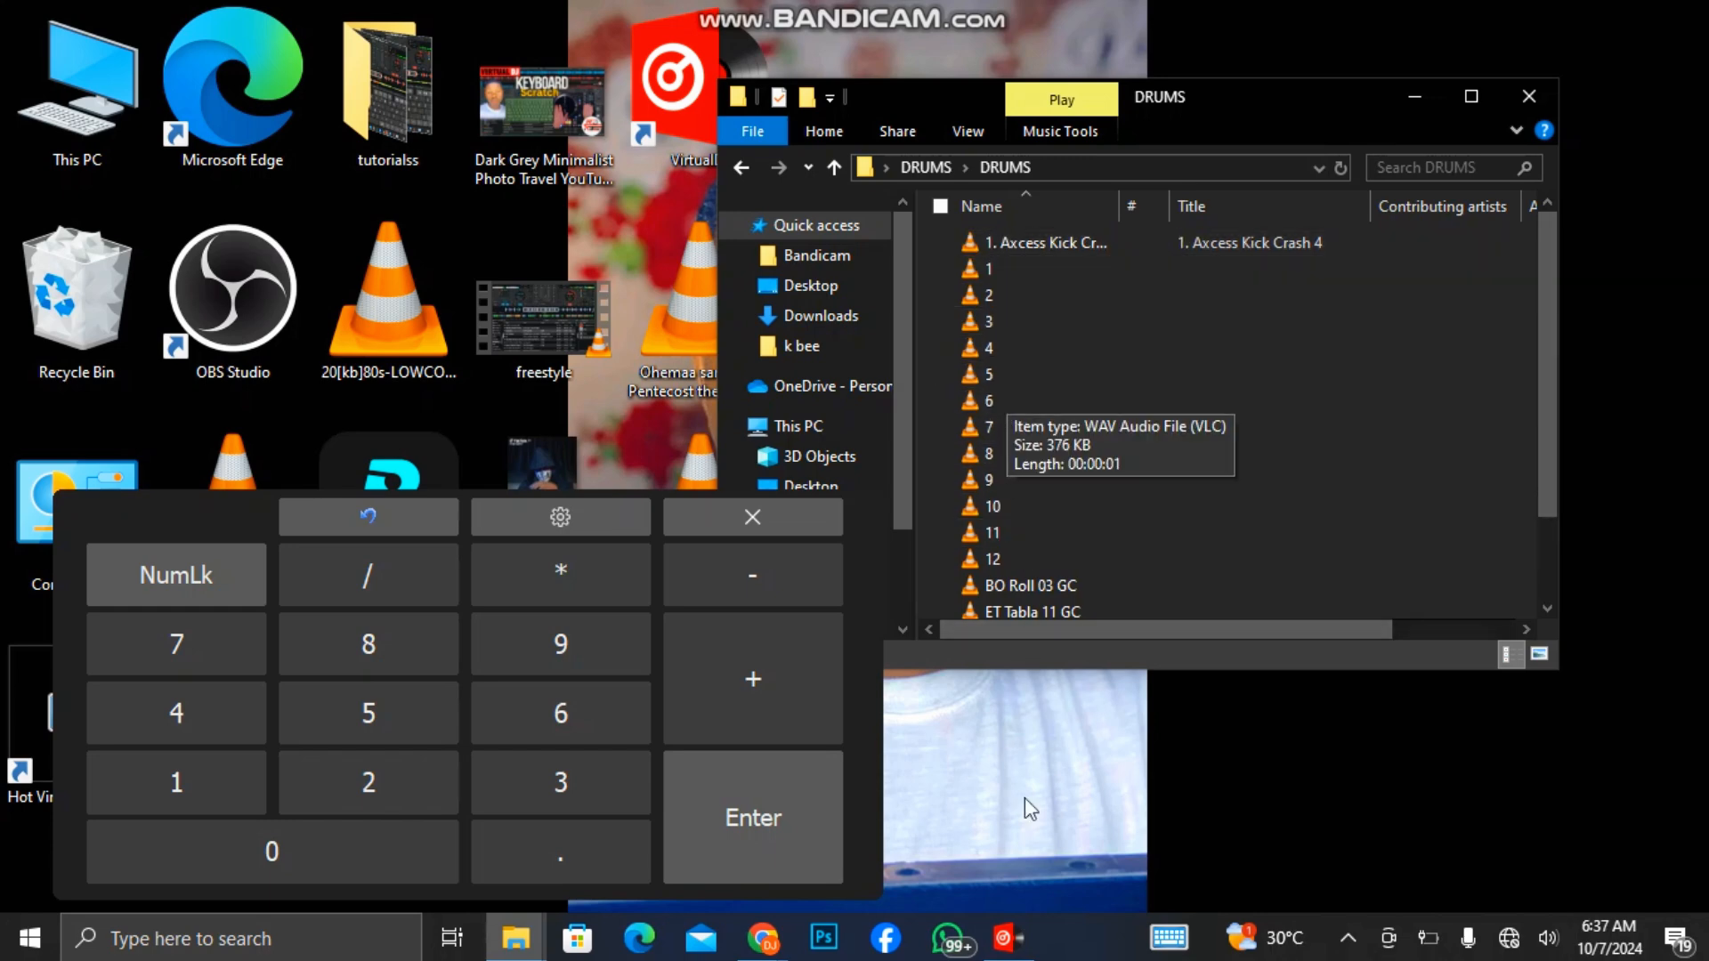
Switch back to VirtualDJ, arrange its window beside the DRUMS folder window and close the on-screen numeric keypad
click(1021, 925)
drag(1238, 240, 1253, 135)
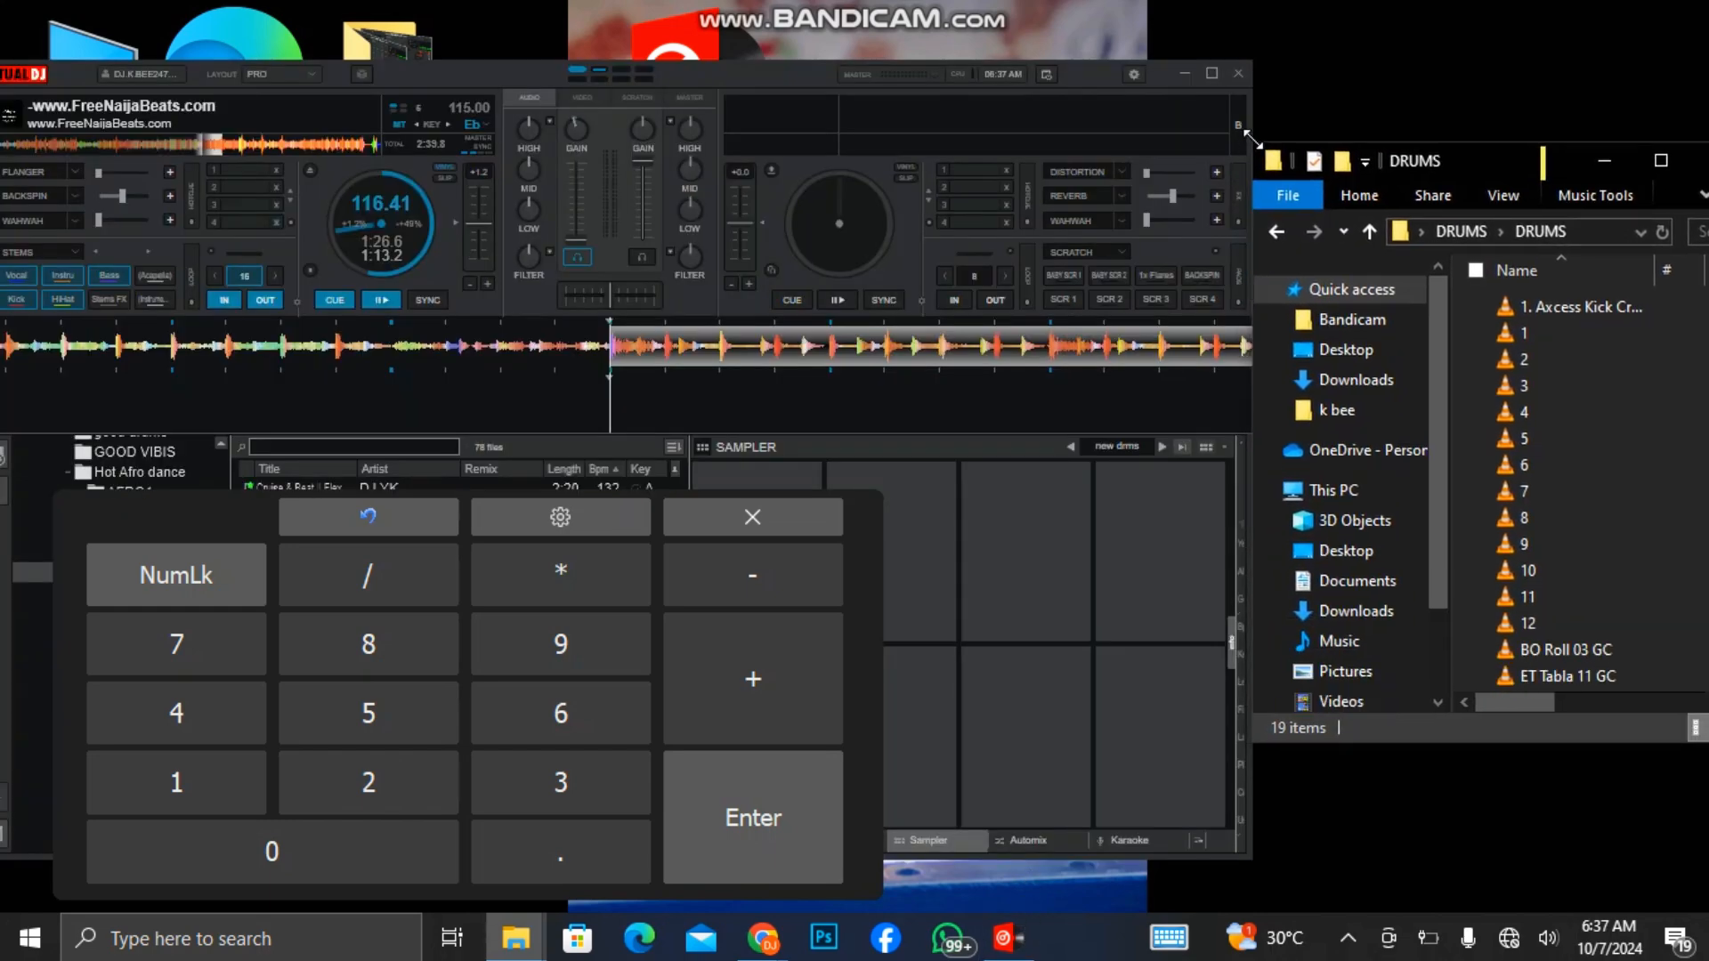
click(765, 525)
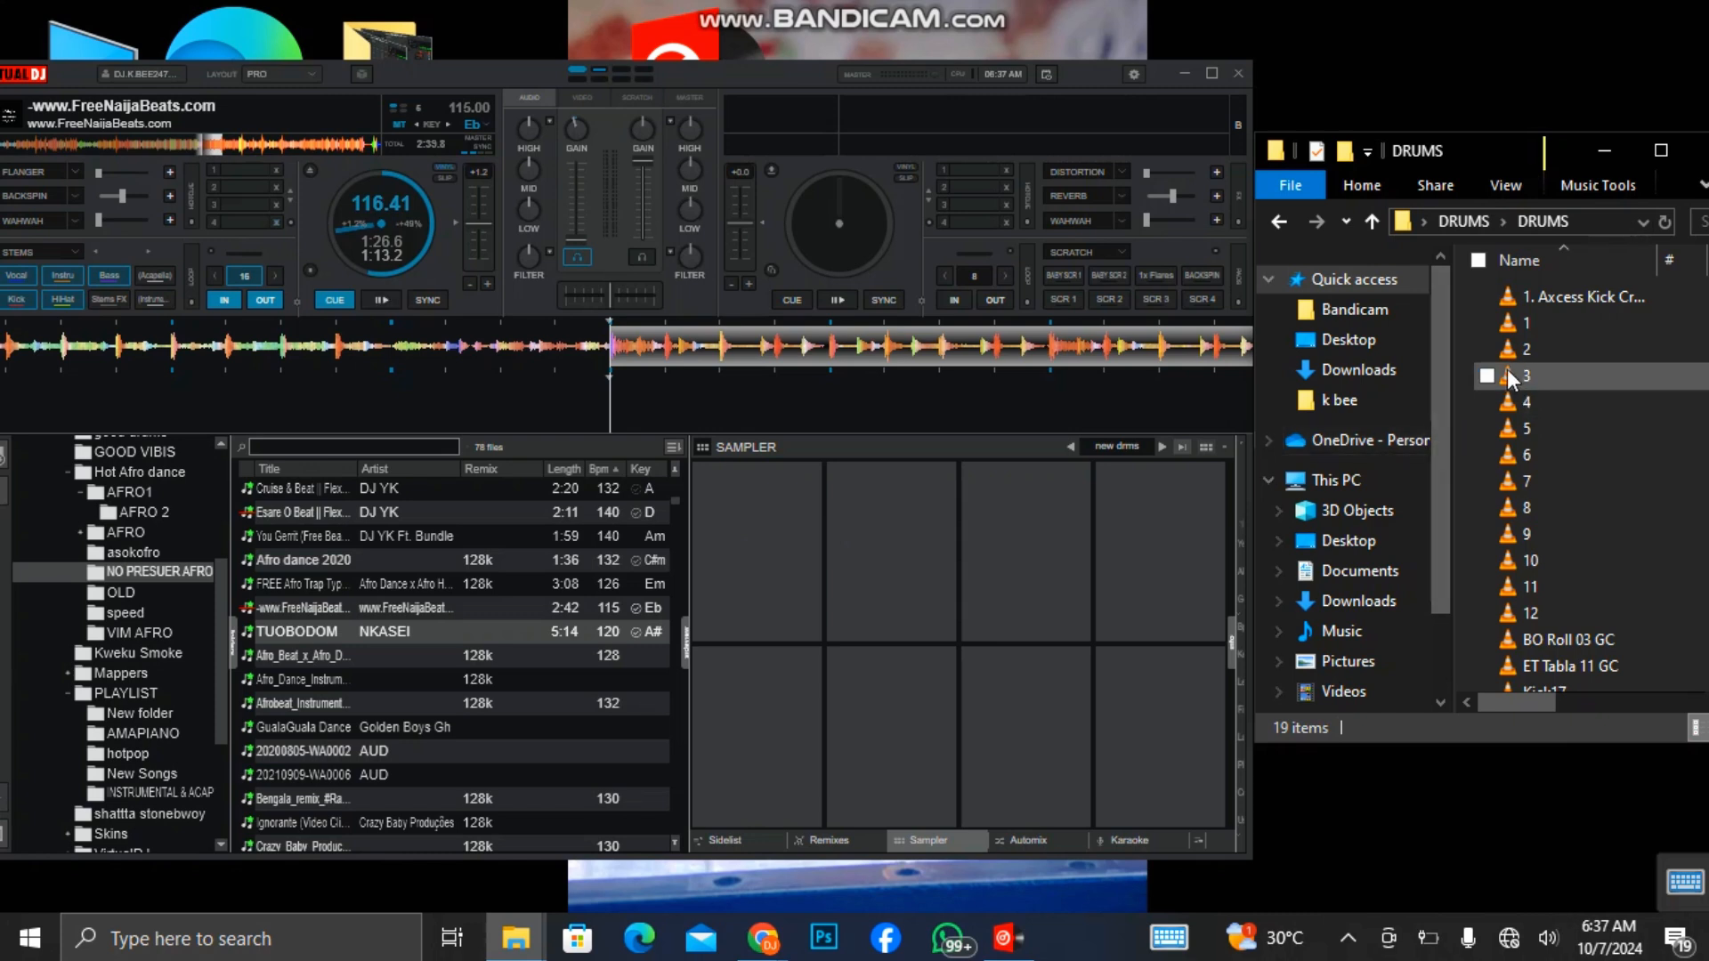
Load drum file 2 from the DRUMS folder onto deck B and preview it from the cue point
drag(1522, 354, 817, 279)
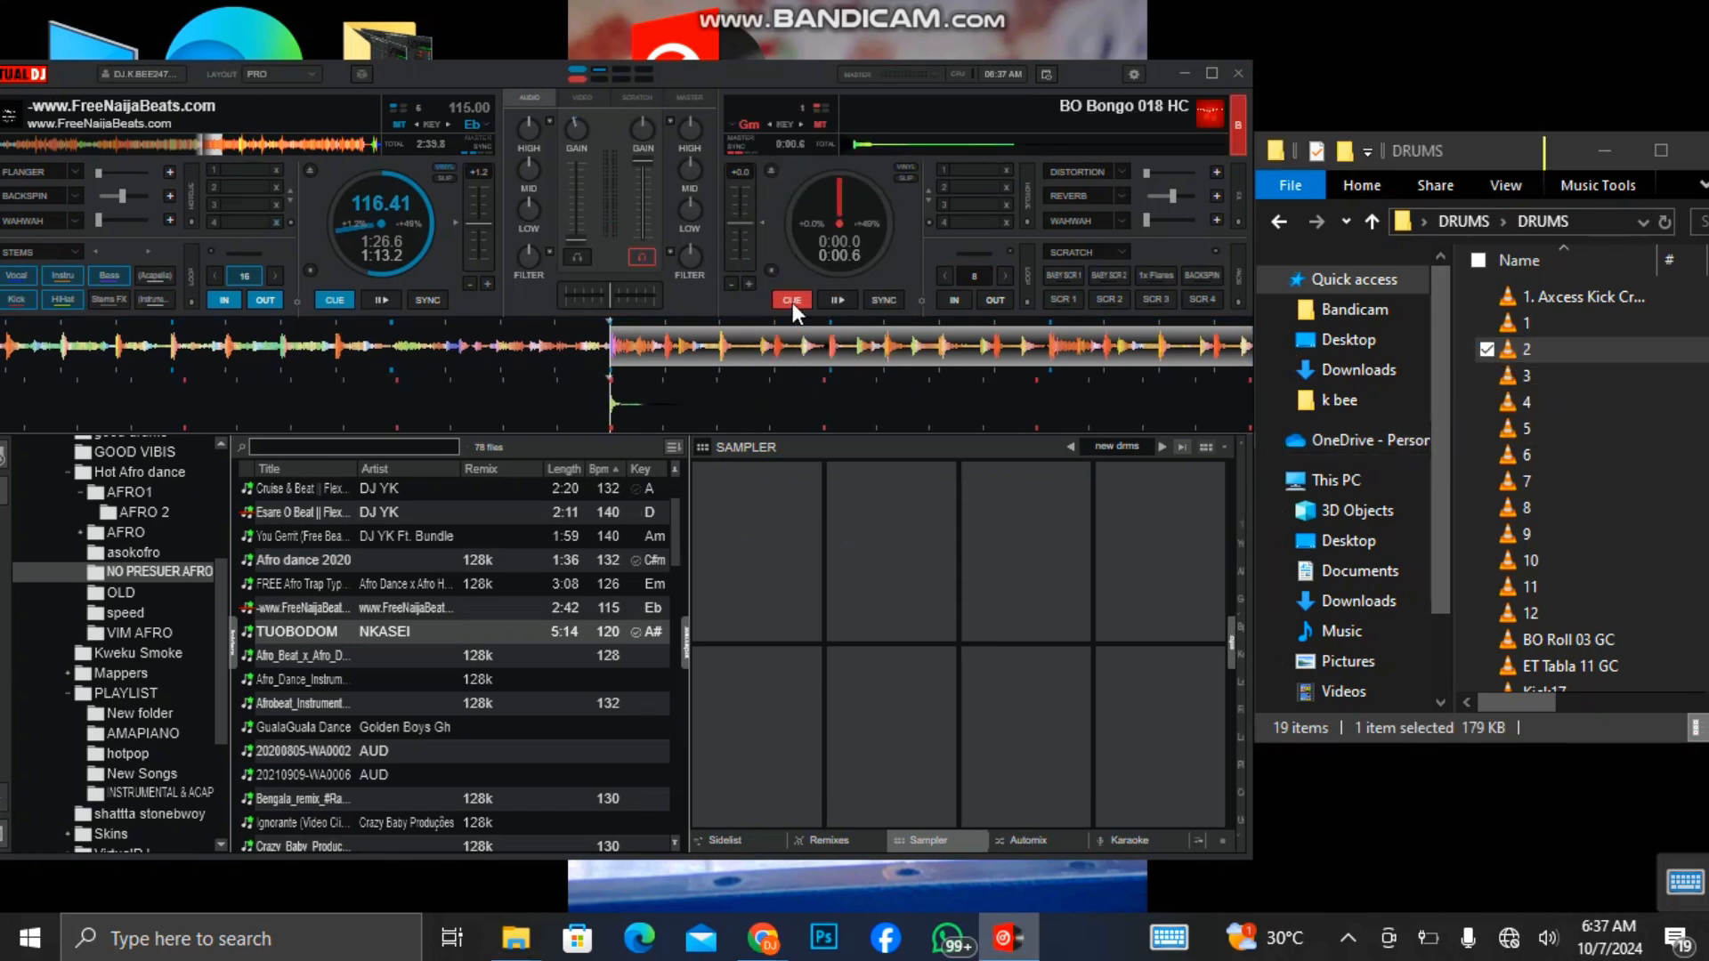
click(792, 299)
click(792, 303)
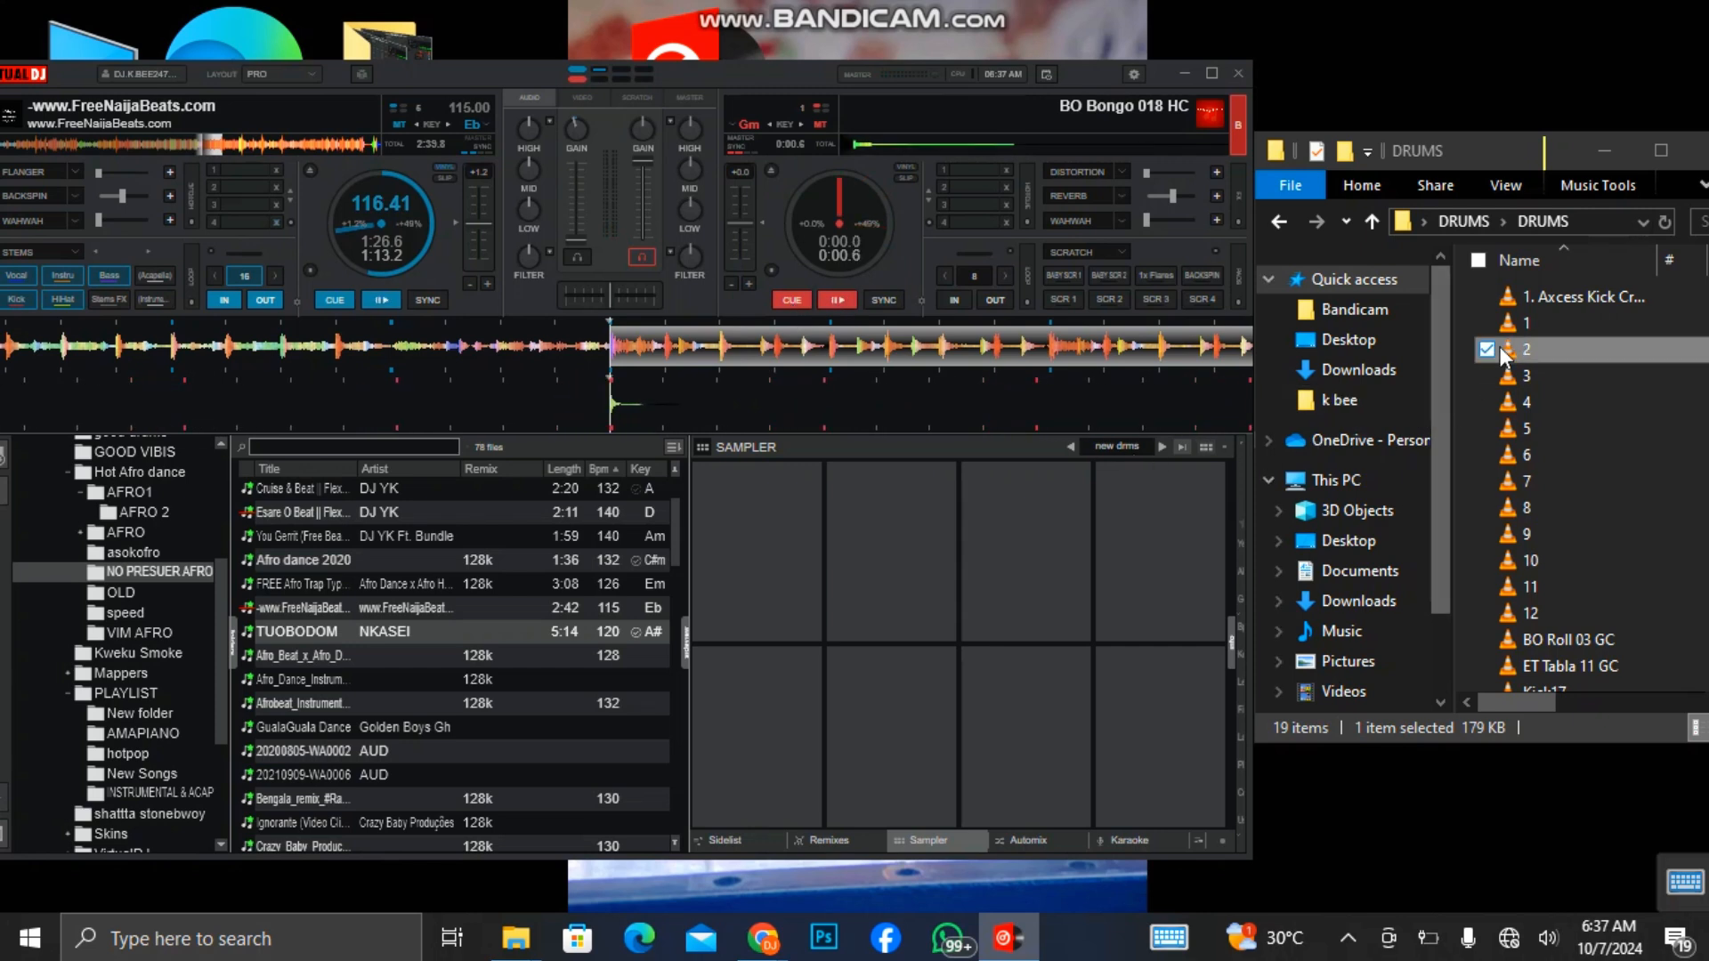
Fill the new drms bank with sample 2 on pad 1, 10 on pads 2–4, 11 on pad 7 and BO Roll 03 GC on pad 8
drag(1523, 350, 781, 580)
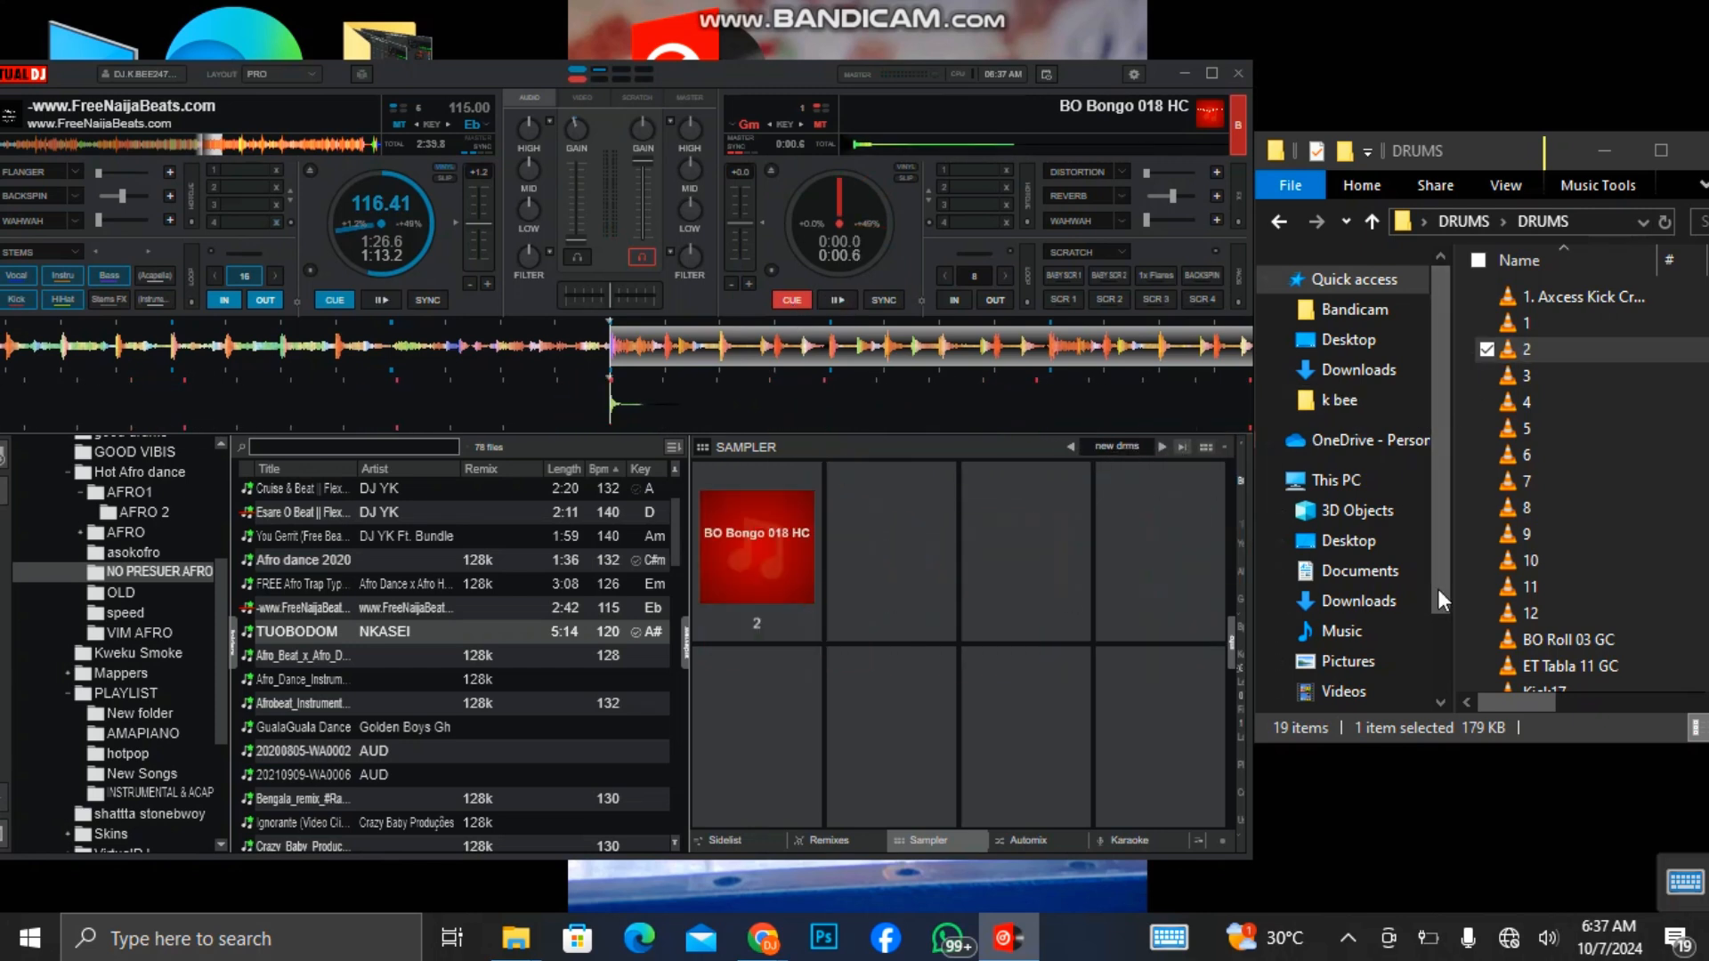
drag(1509, 560, 1023, 569)
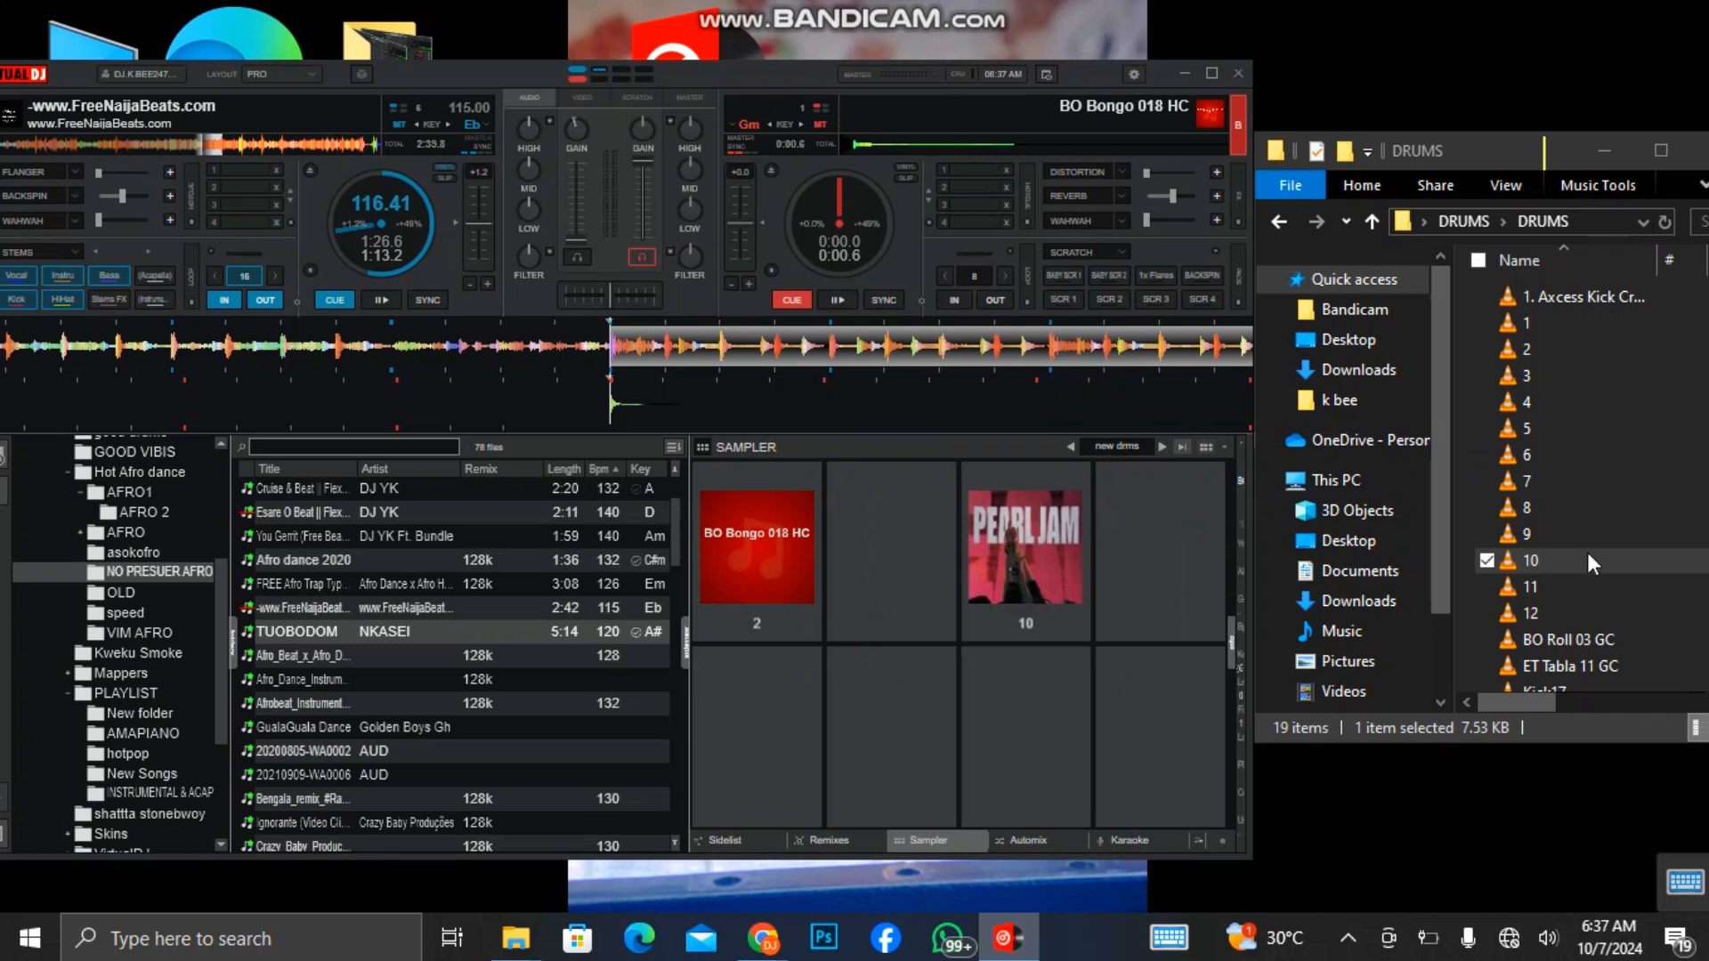
drag(1531, 584, 1014, 691)
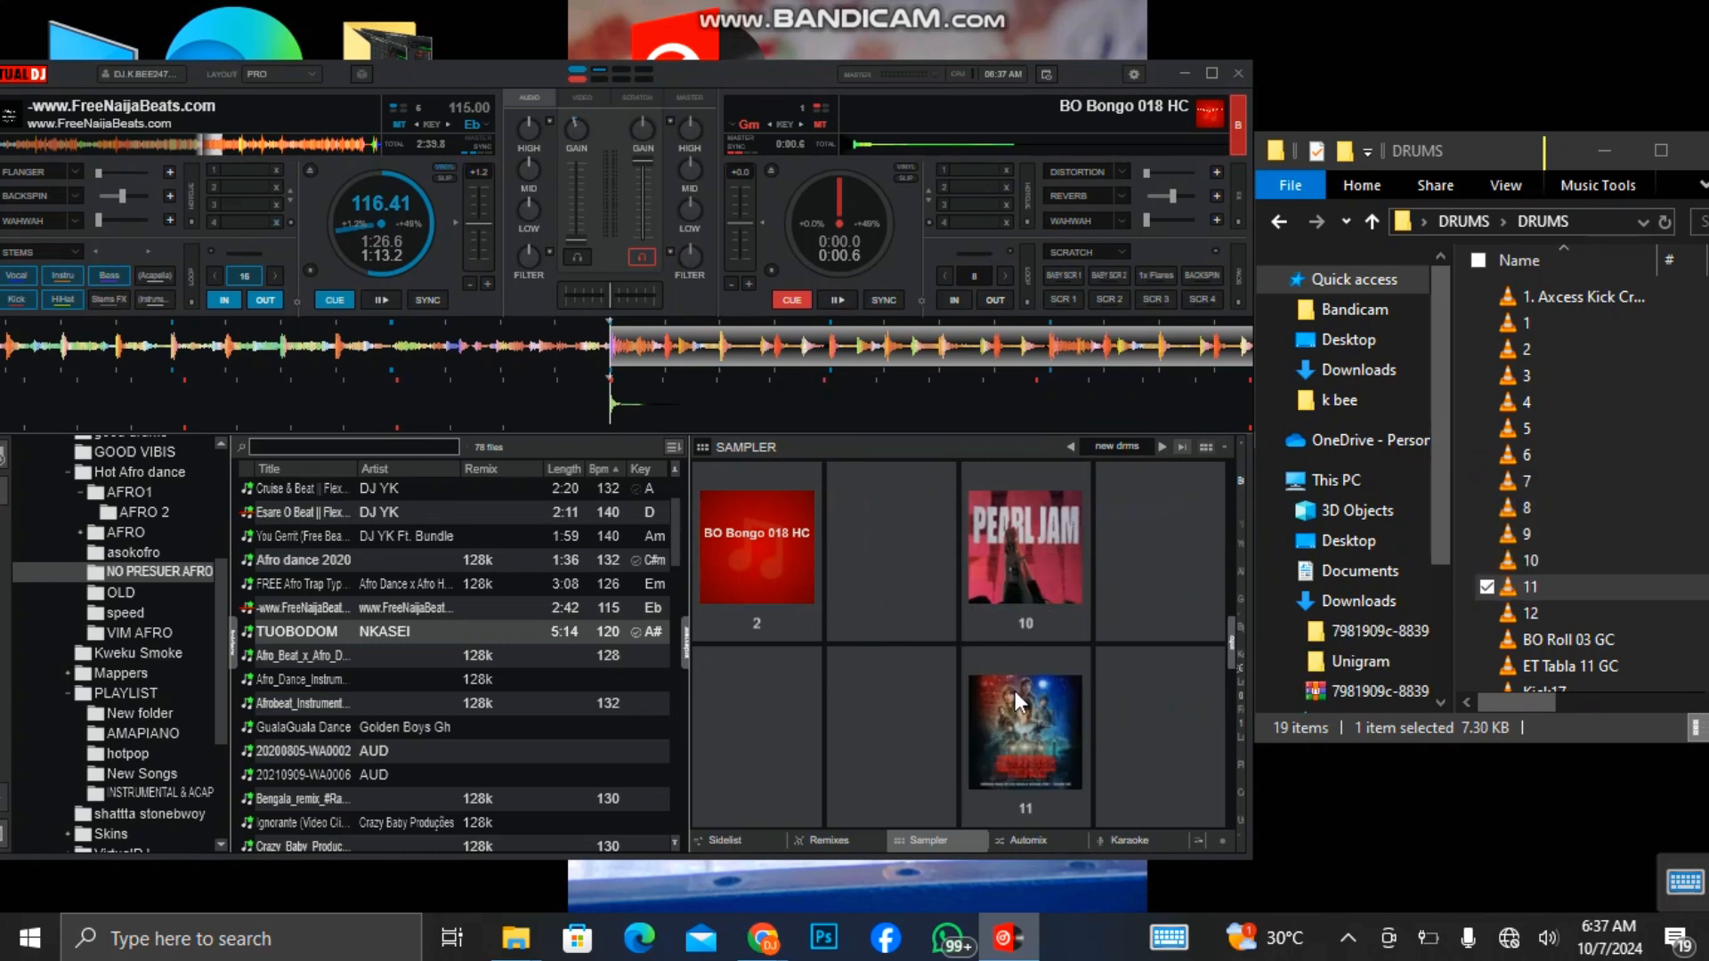
drag(1508, 560, 890, 561)
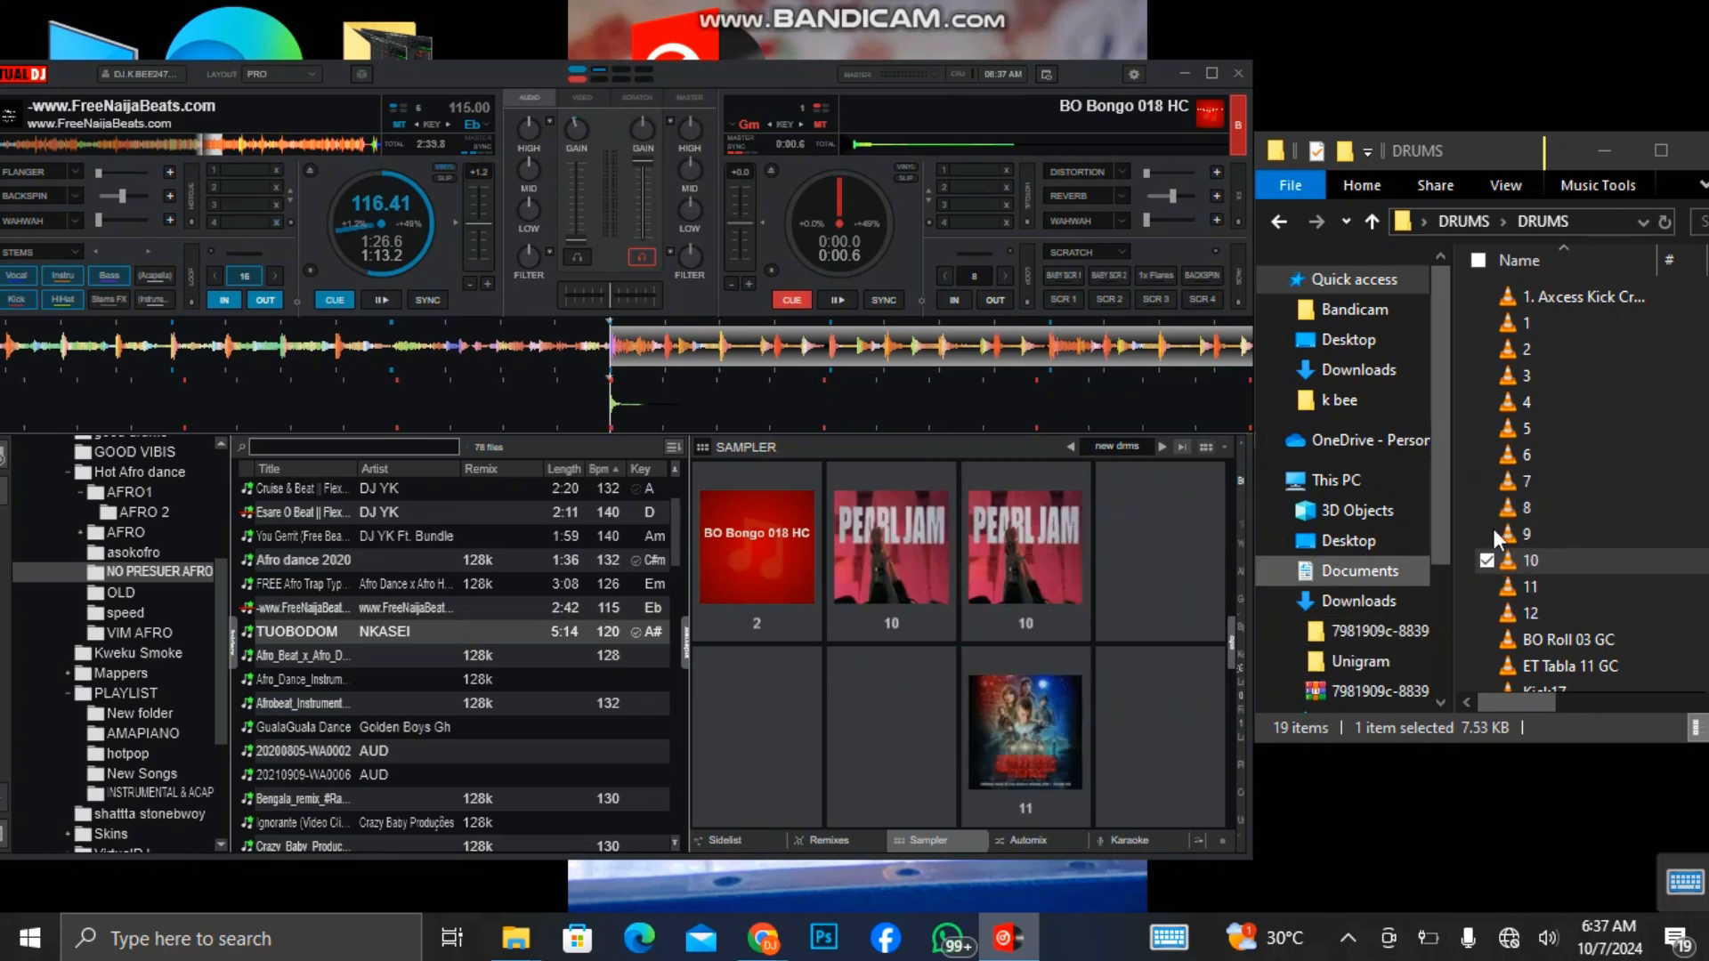
drag(1097, 510, 1113, 513)
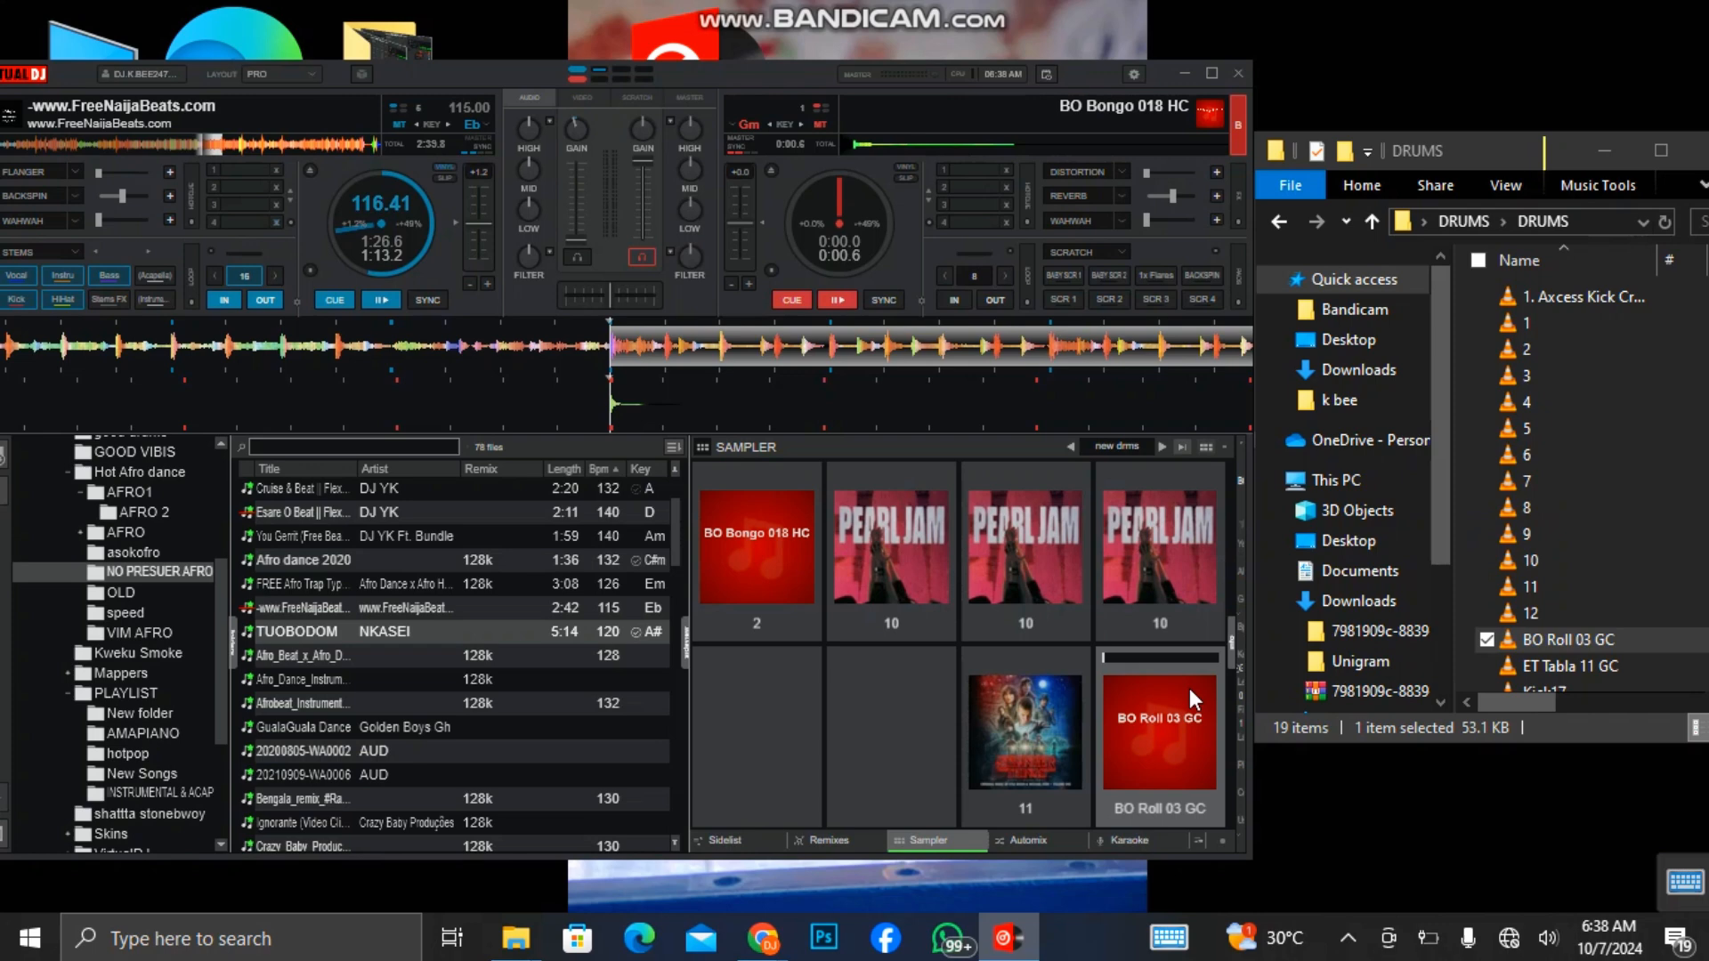
click(1189, 687)
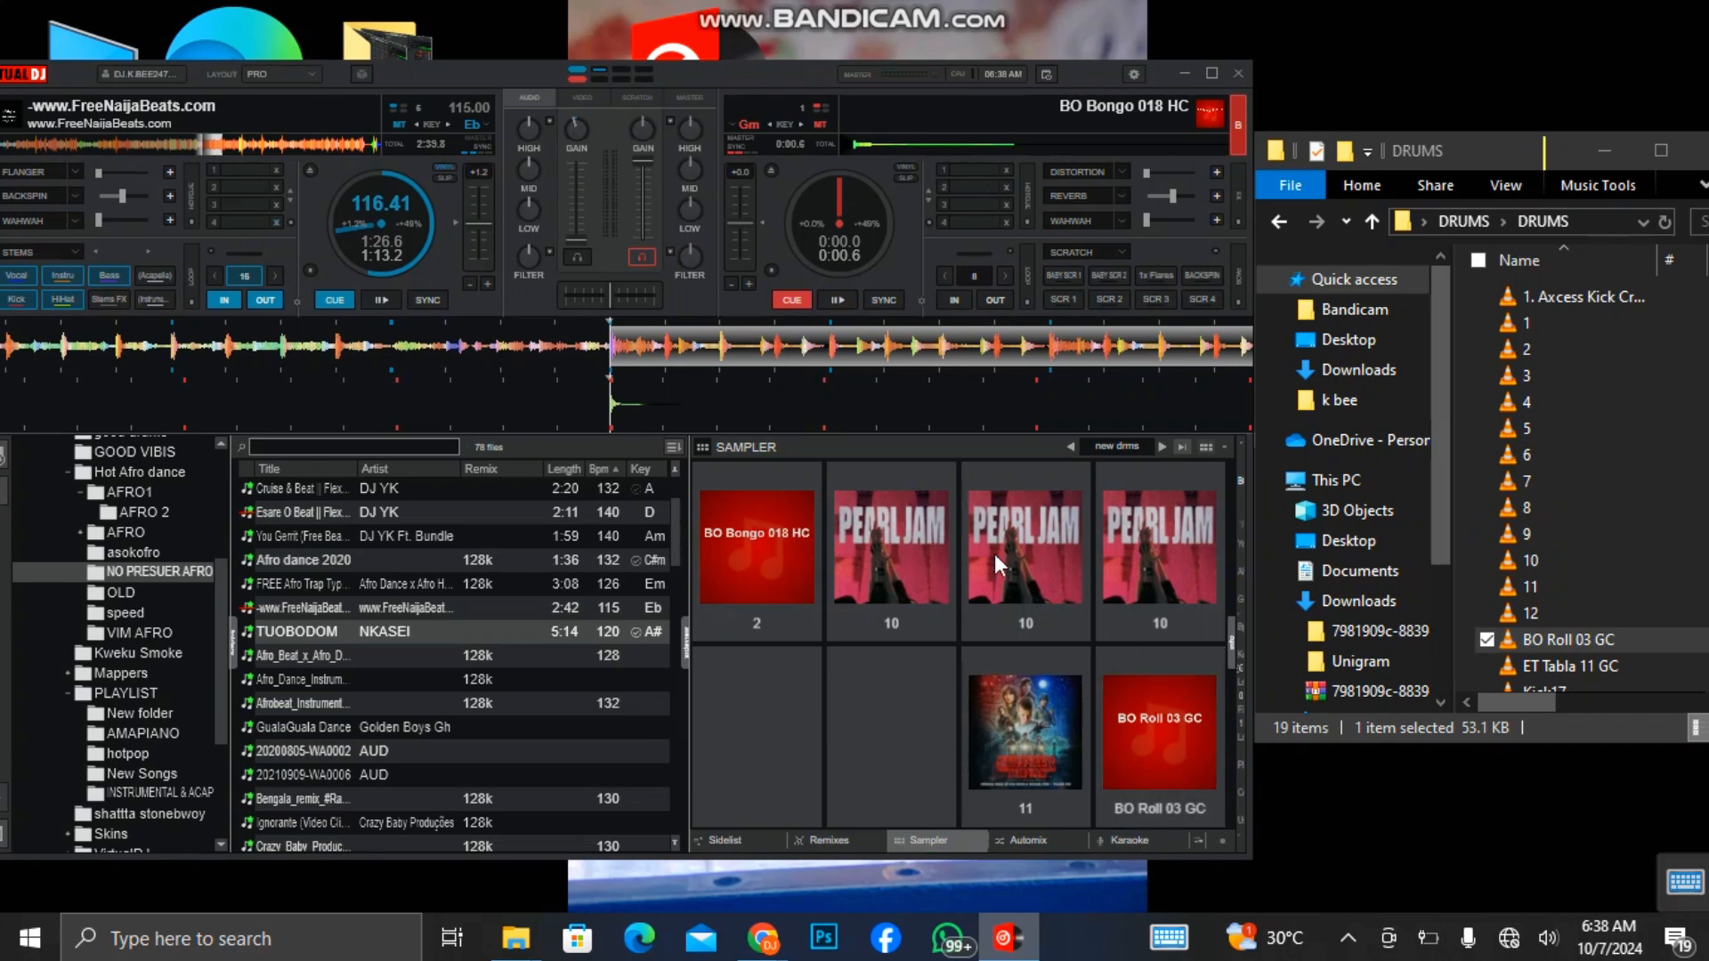
Maximize the VirtualDJ window and switch the sampler to the Drums 2 bank
click(1211, 73)
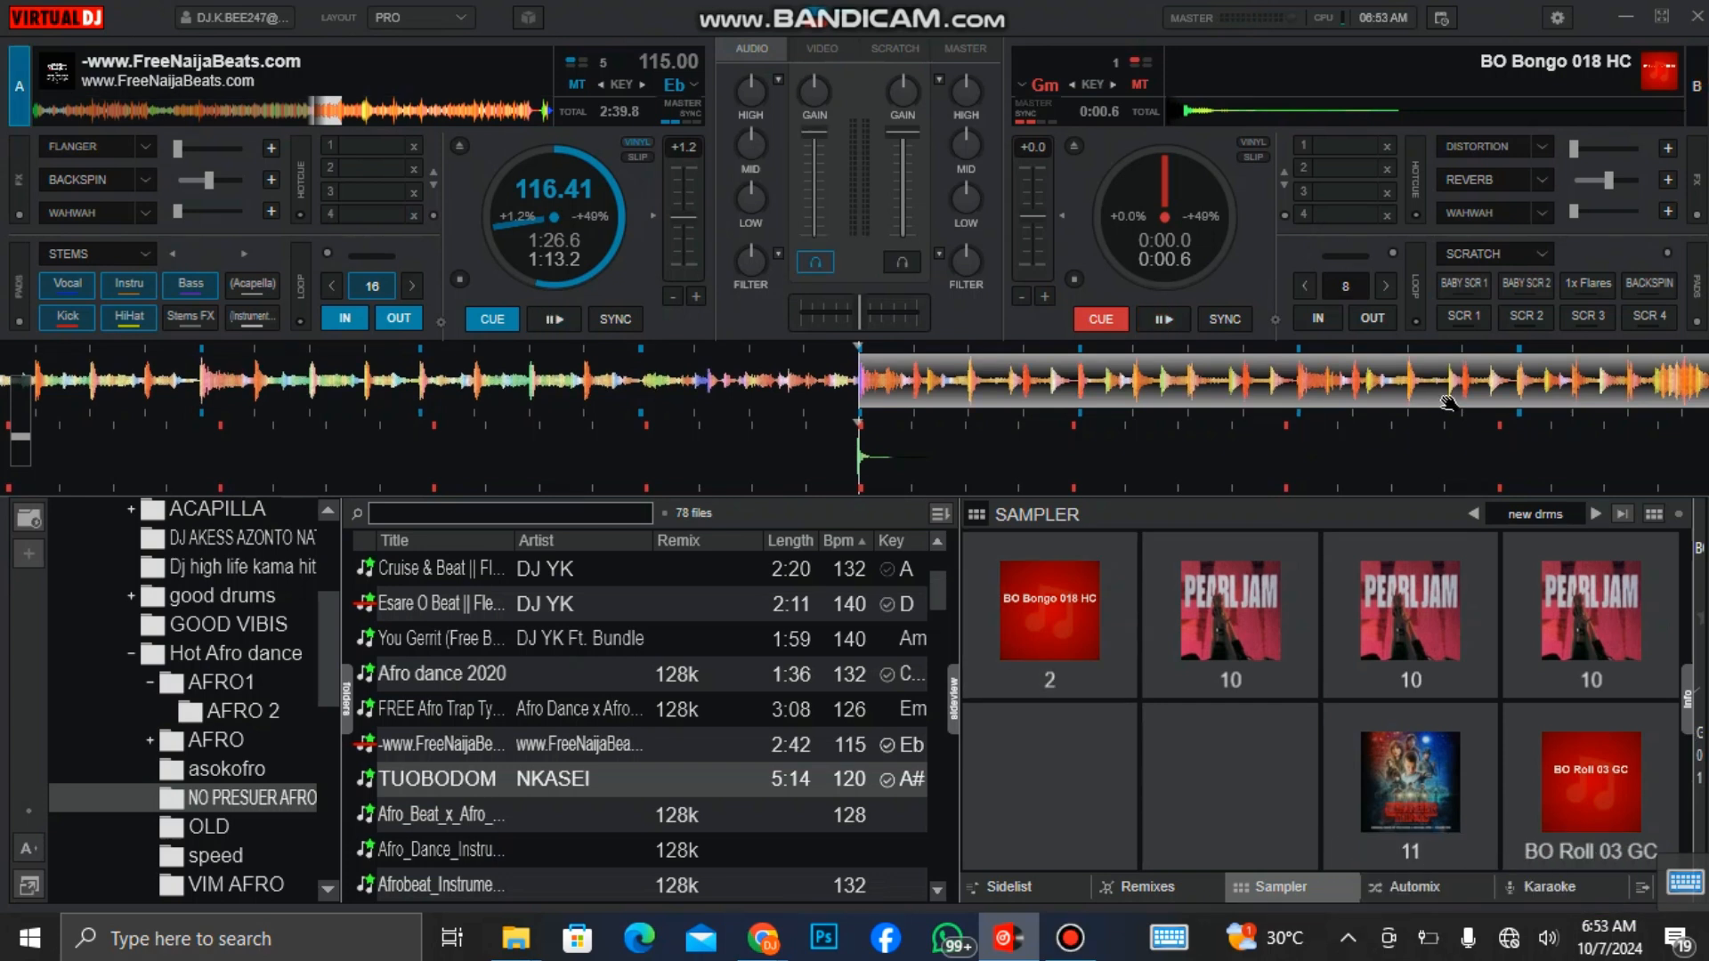
click(1527, 518)
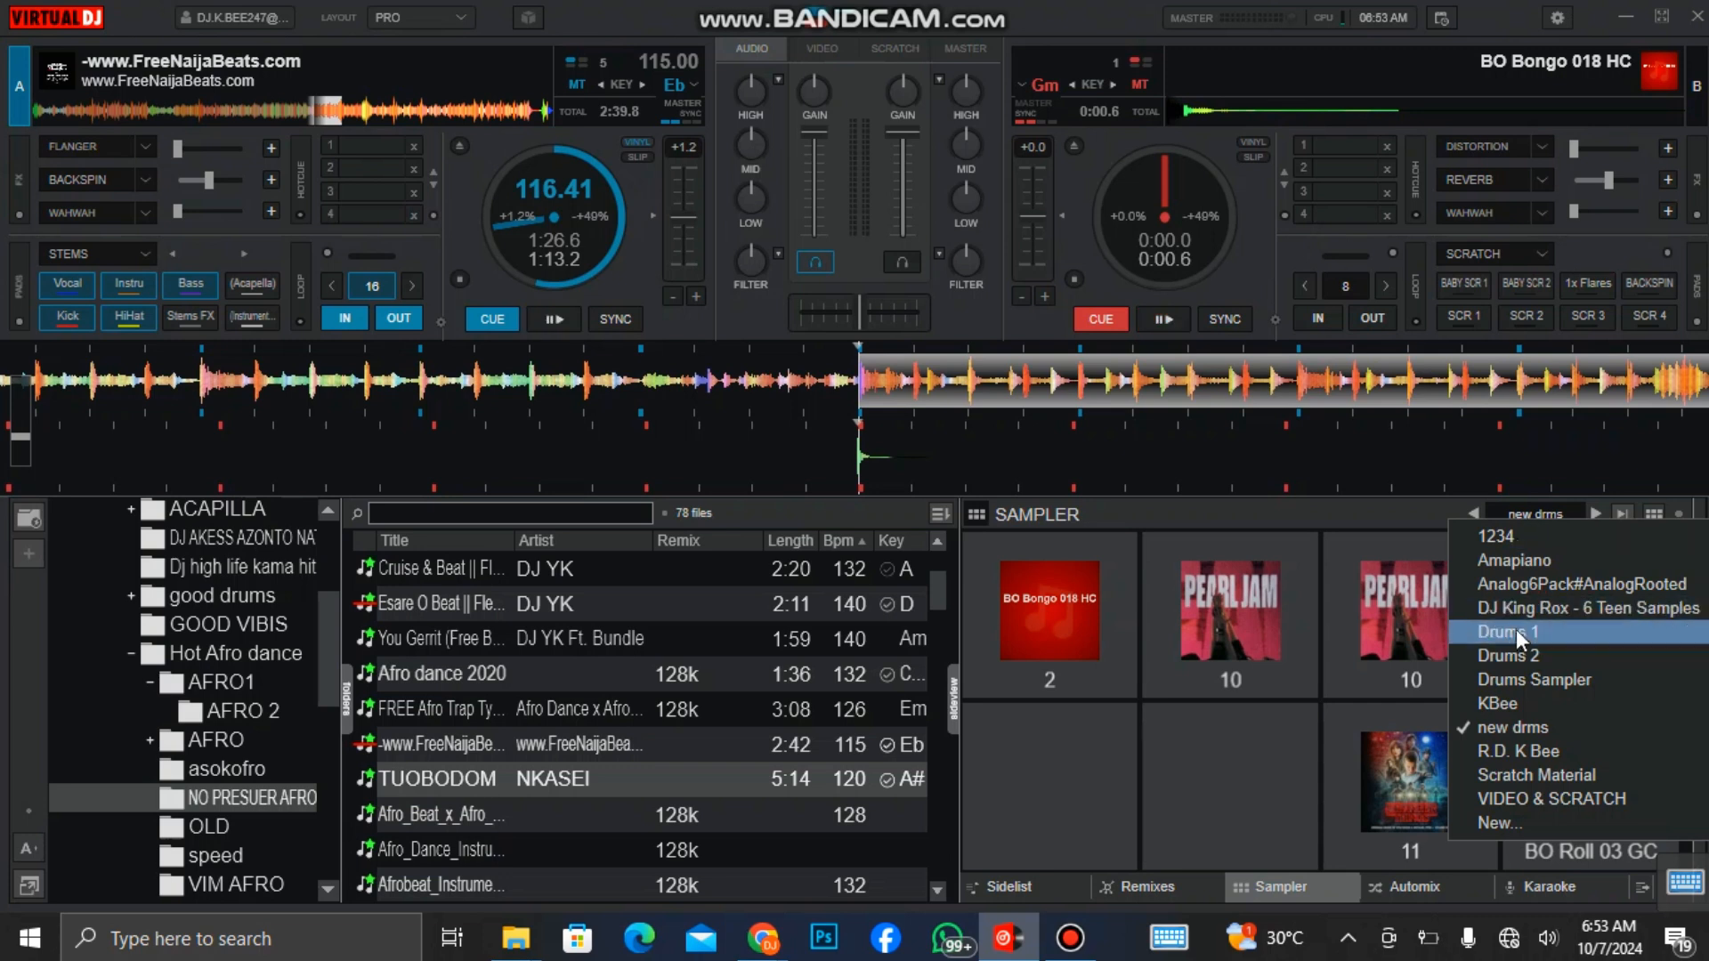
click(1529, 656)
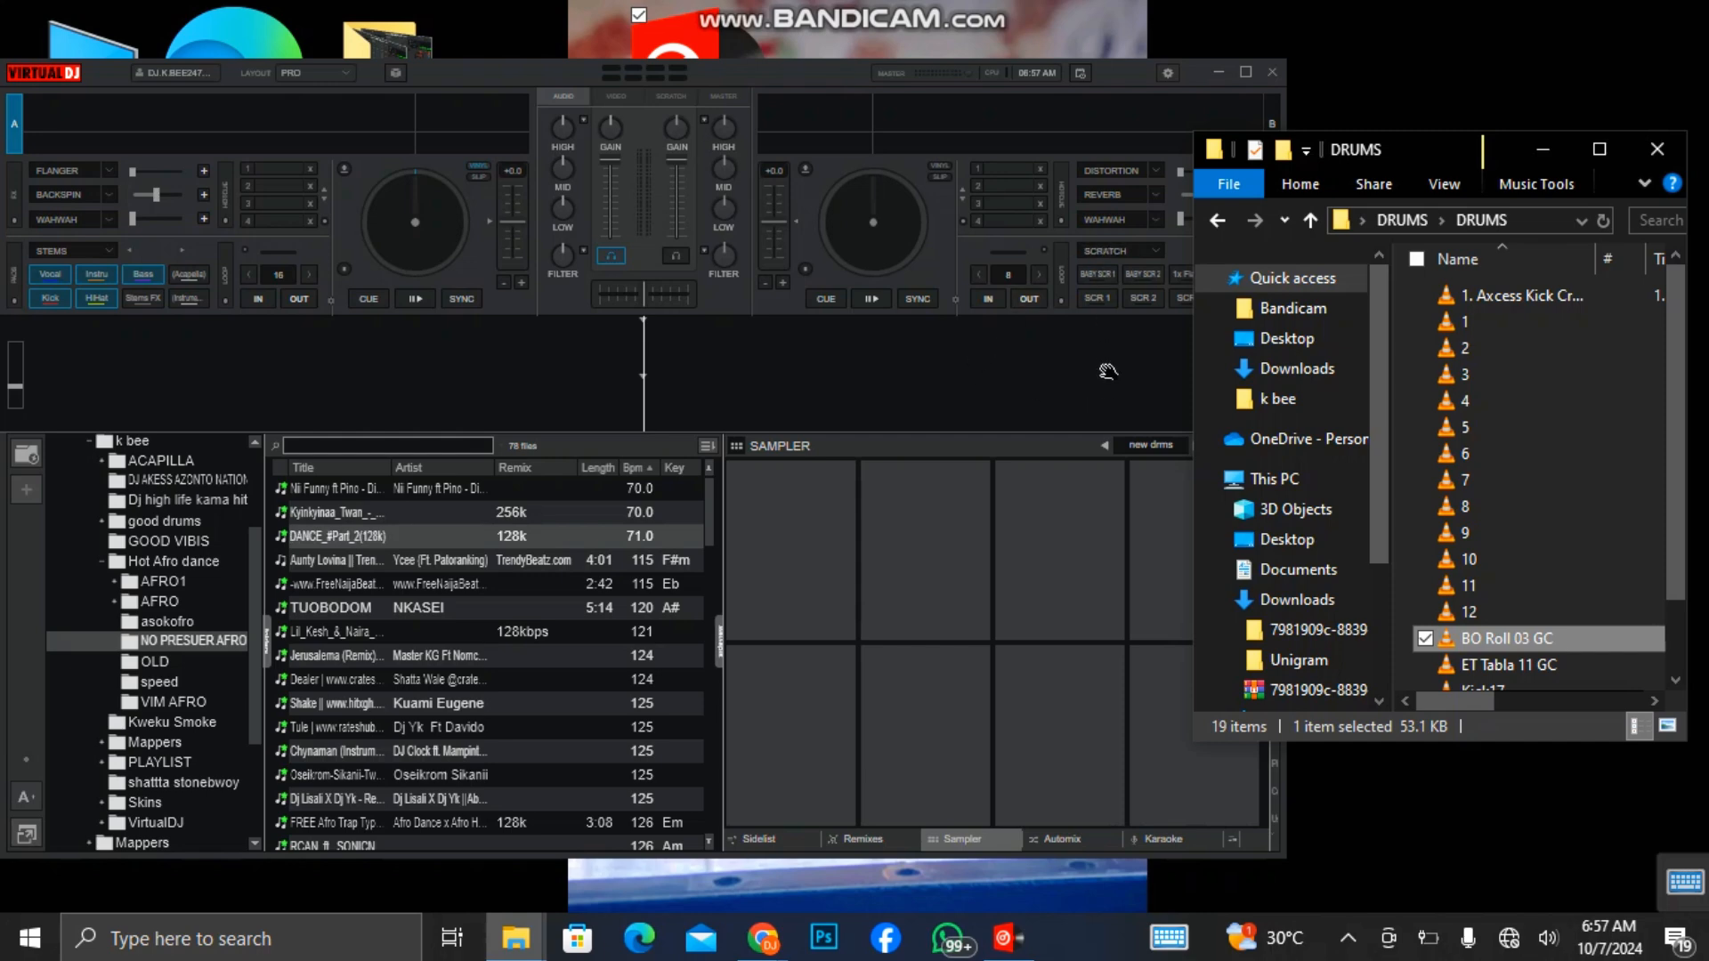
Minimize all open windows to the desktop, switch back to VirtualDJ and maximize its window
key(super+d)
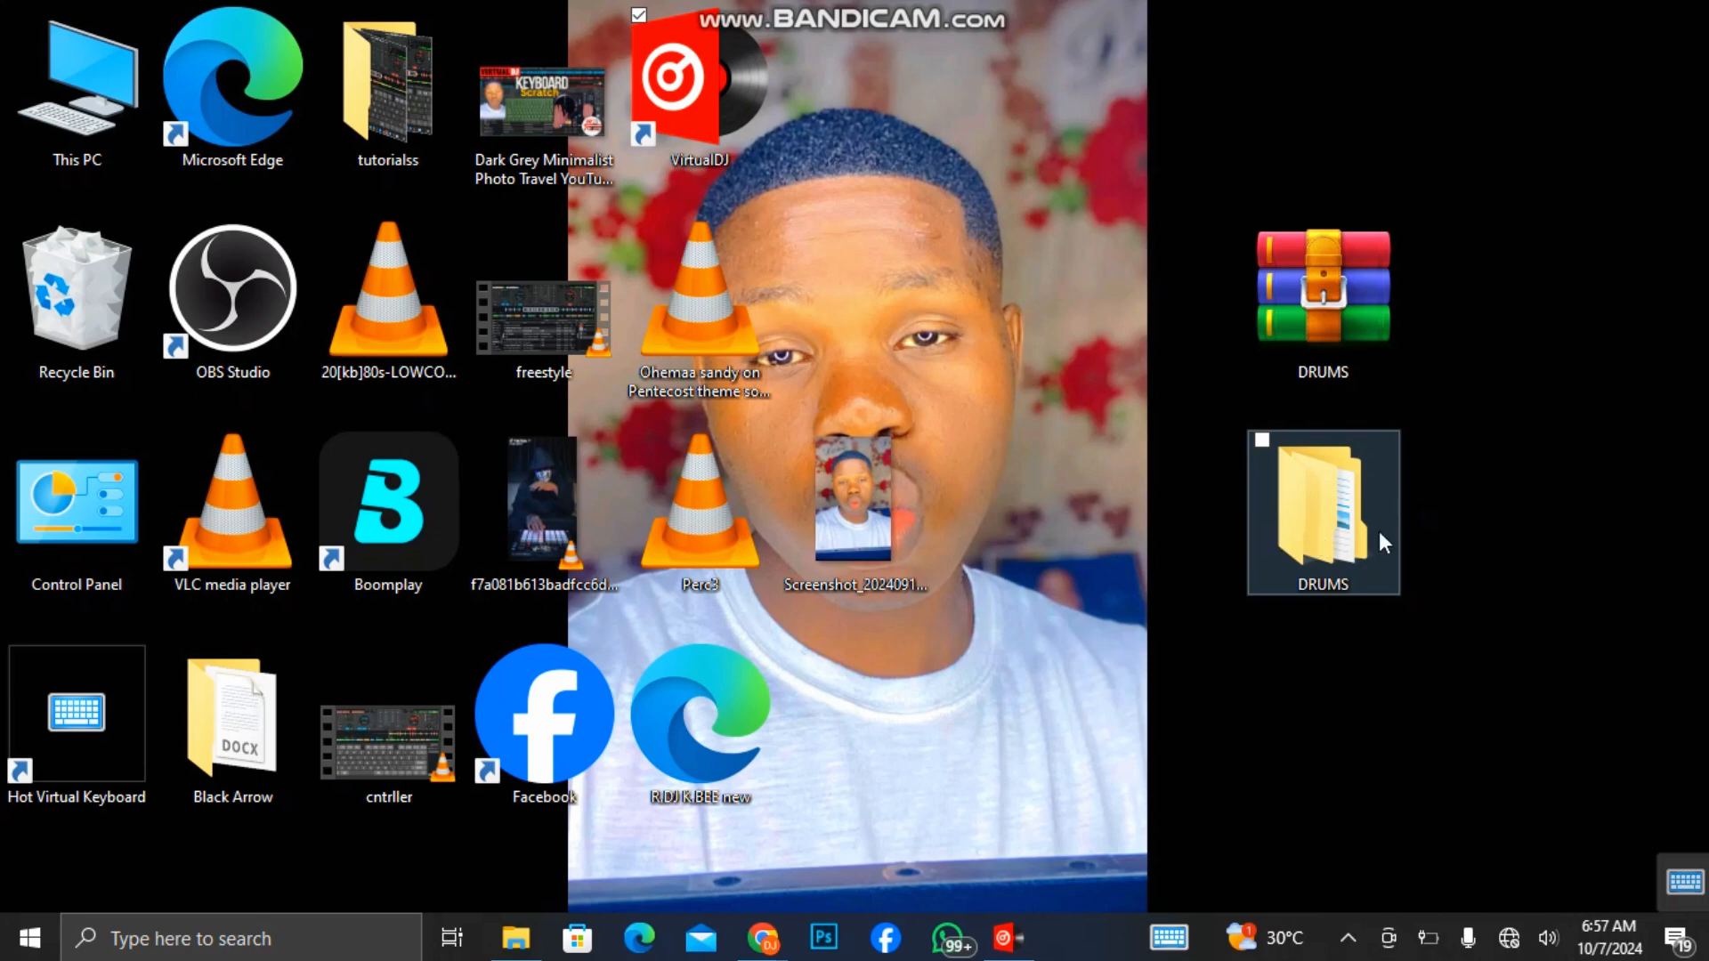
click(1006, 939)
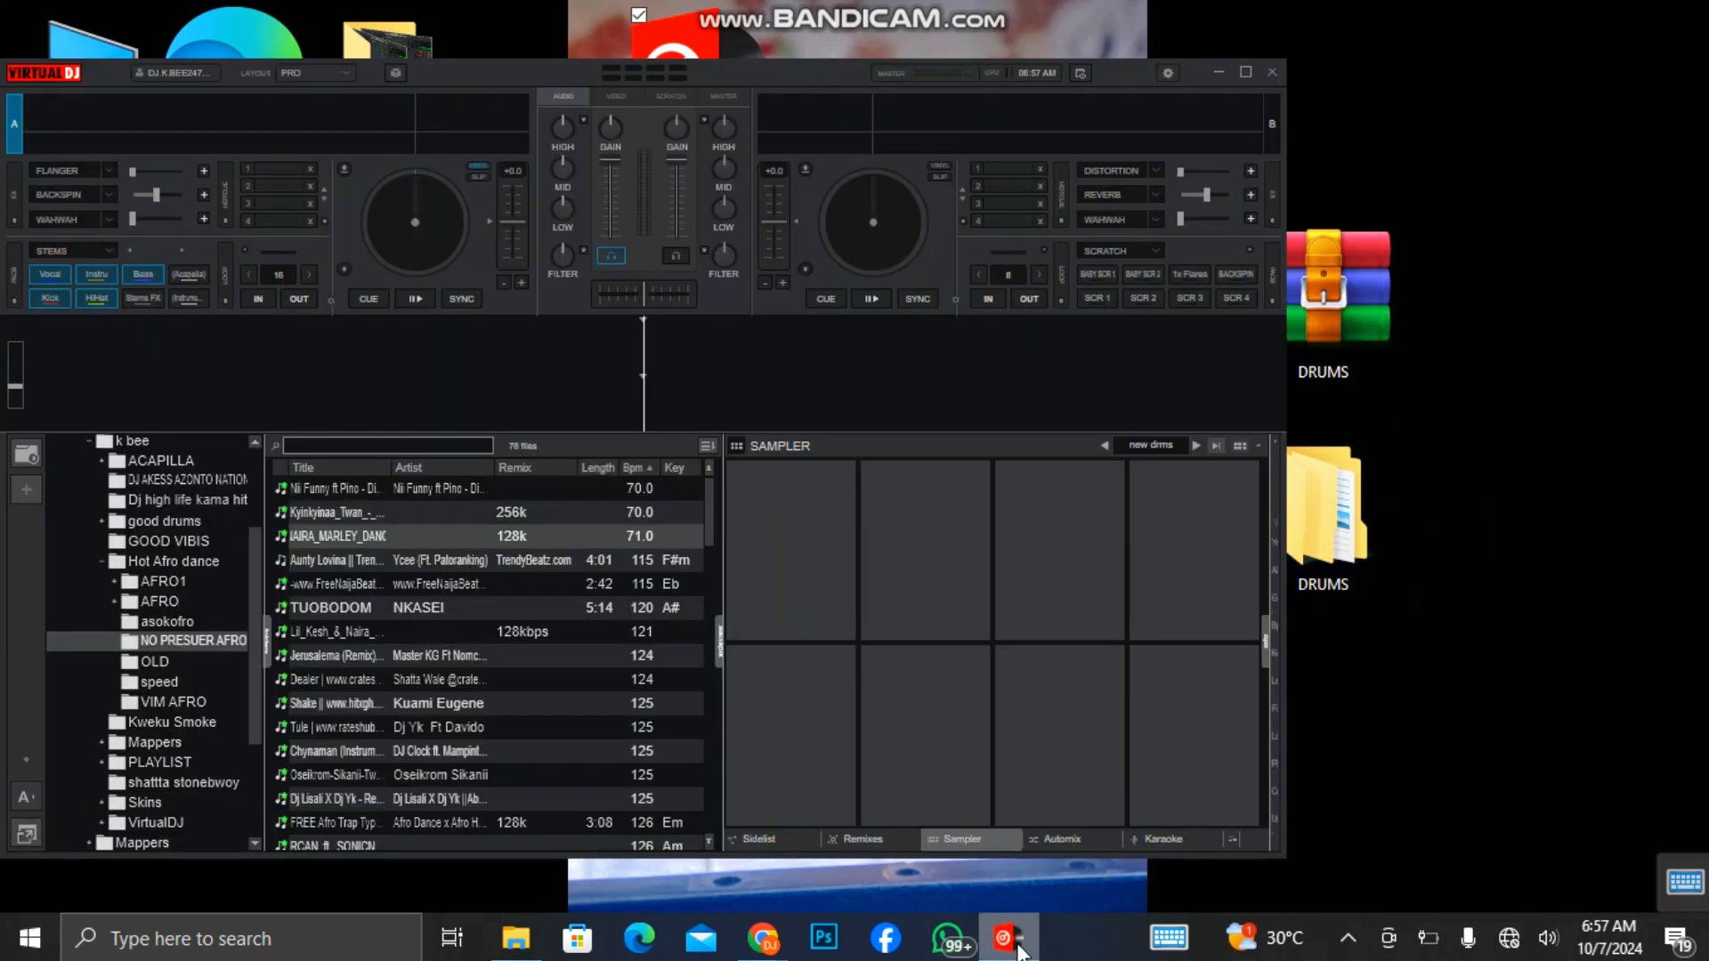
click(1245, 72)
Browse Local Music to the inner DRUMS folder inside the Desktop's DRUMS folder and look through its drum samples
click(169, 506)
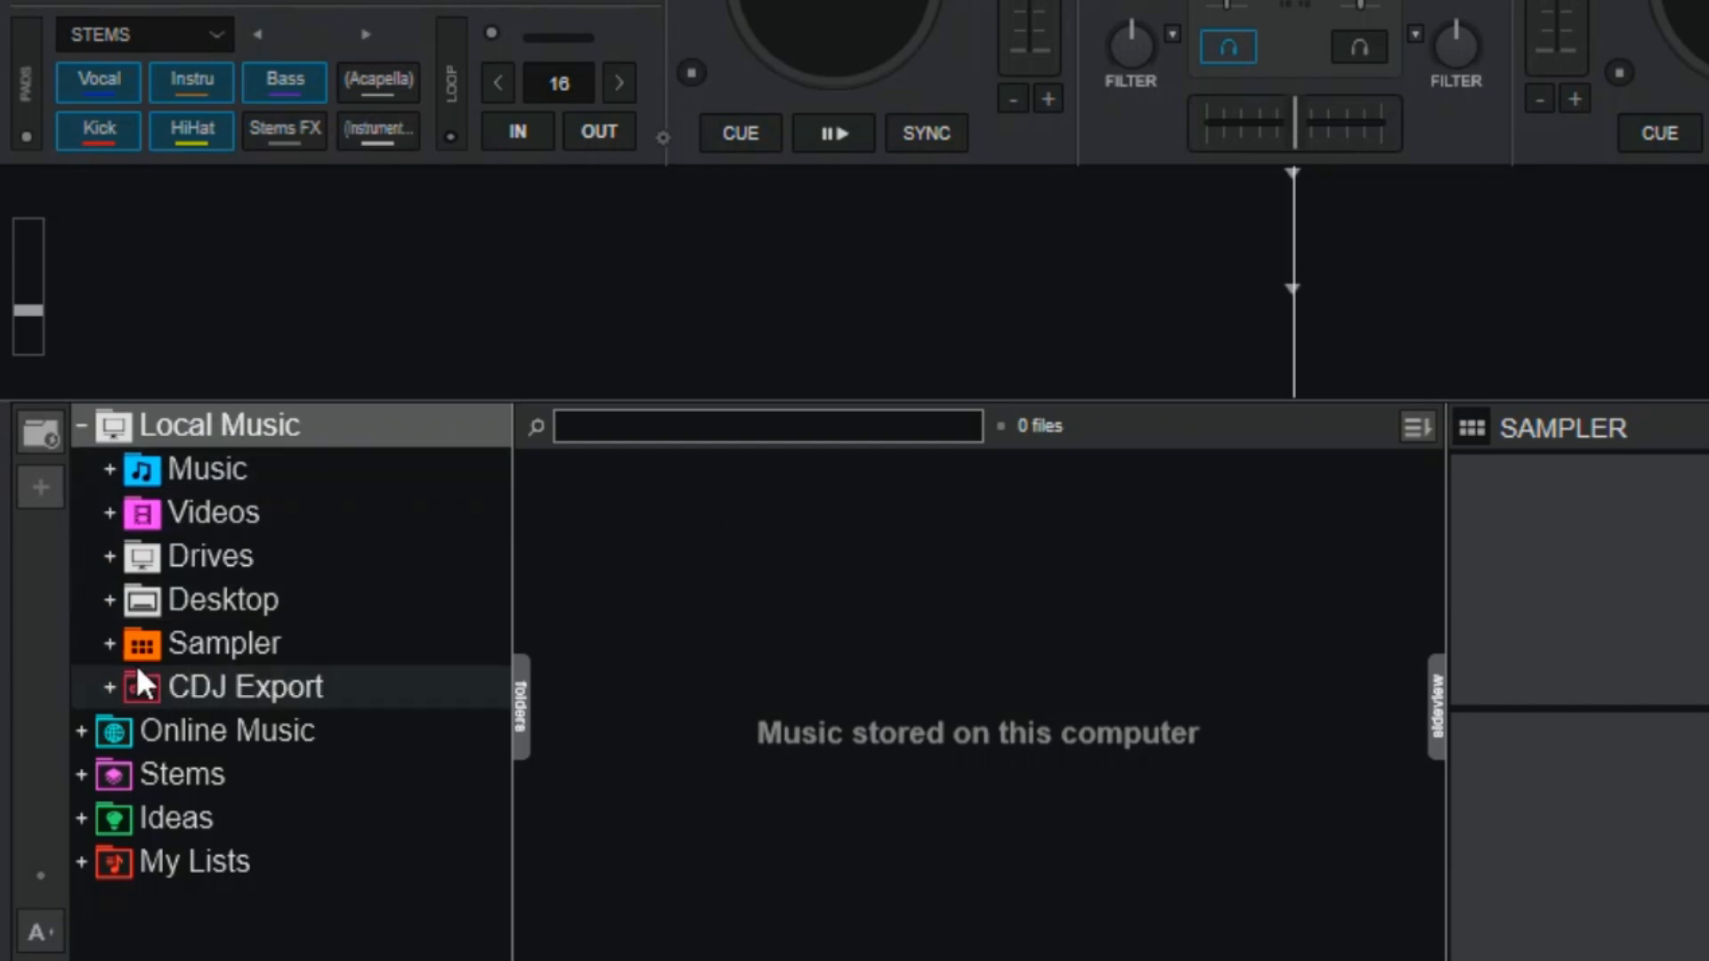
click(186, 602)
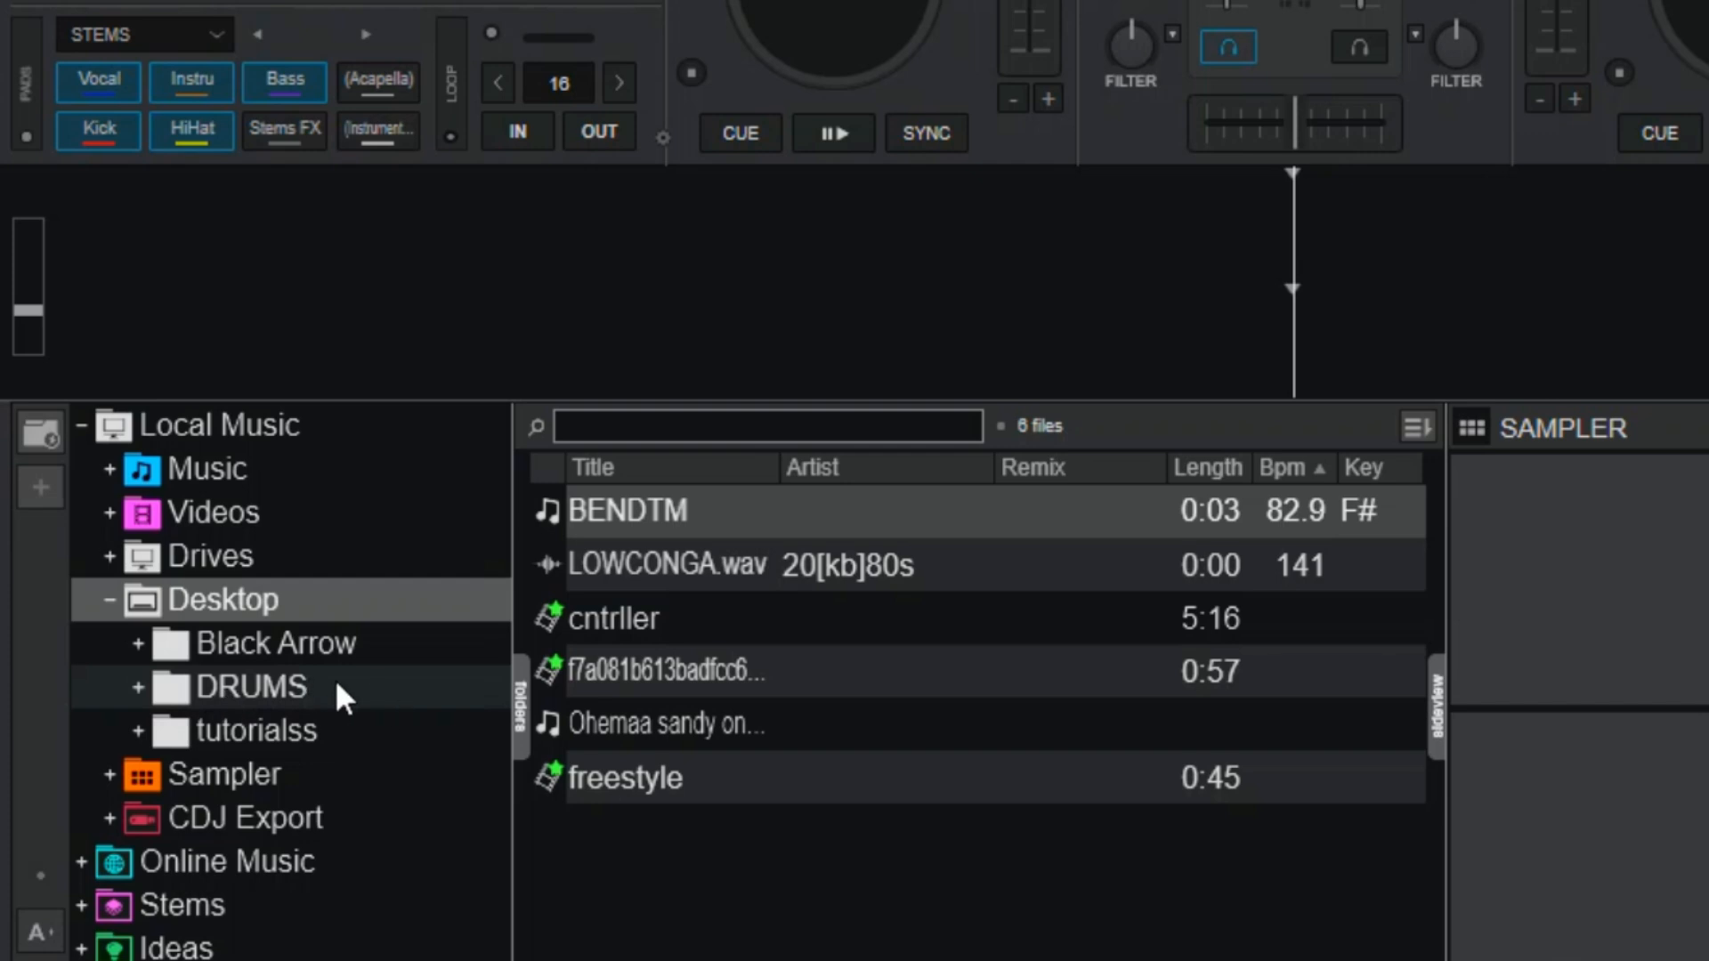
click(301, 681)
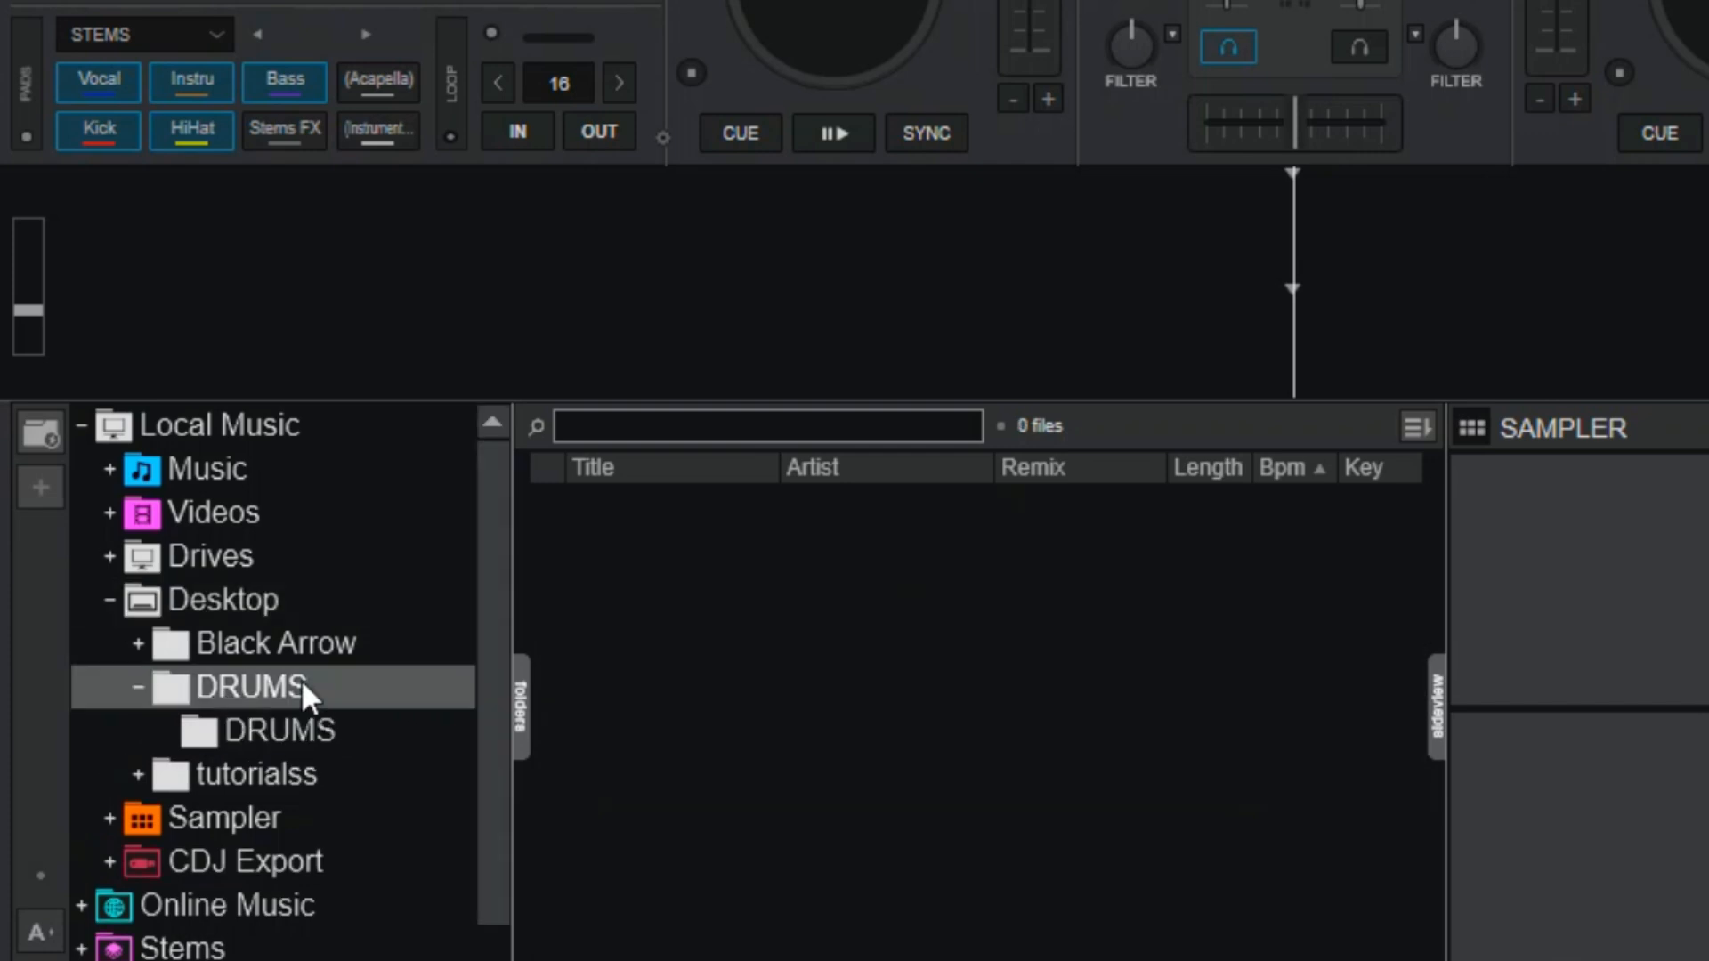
click(285, 732)
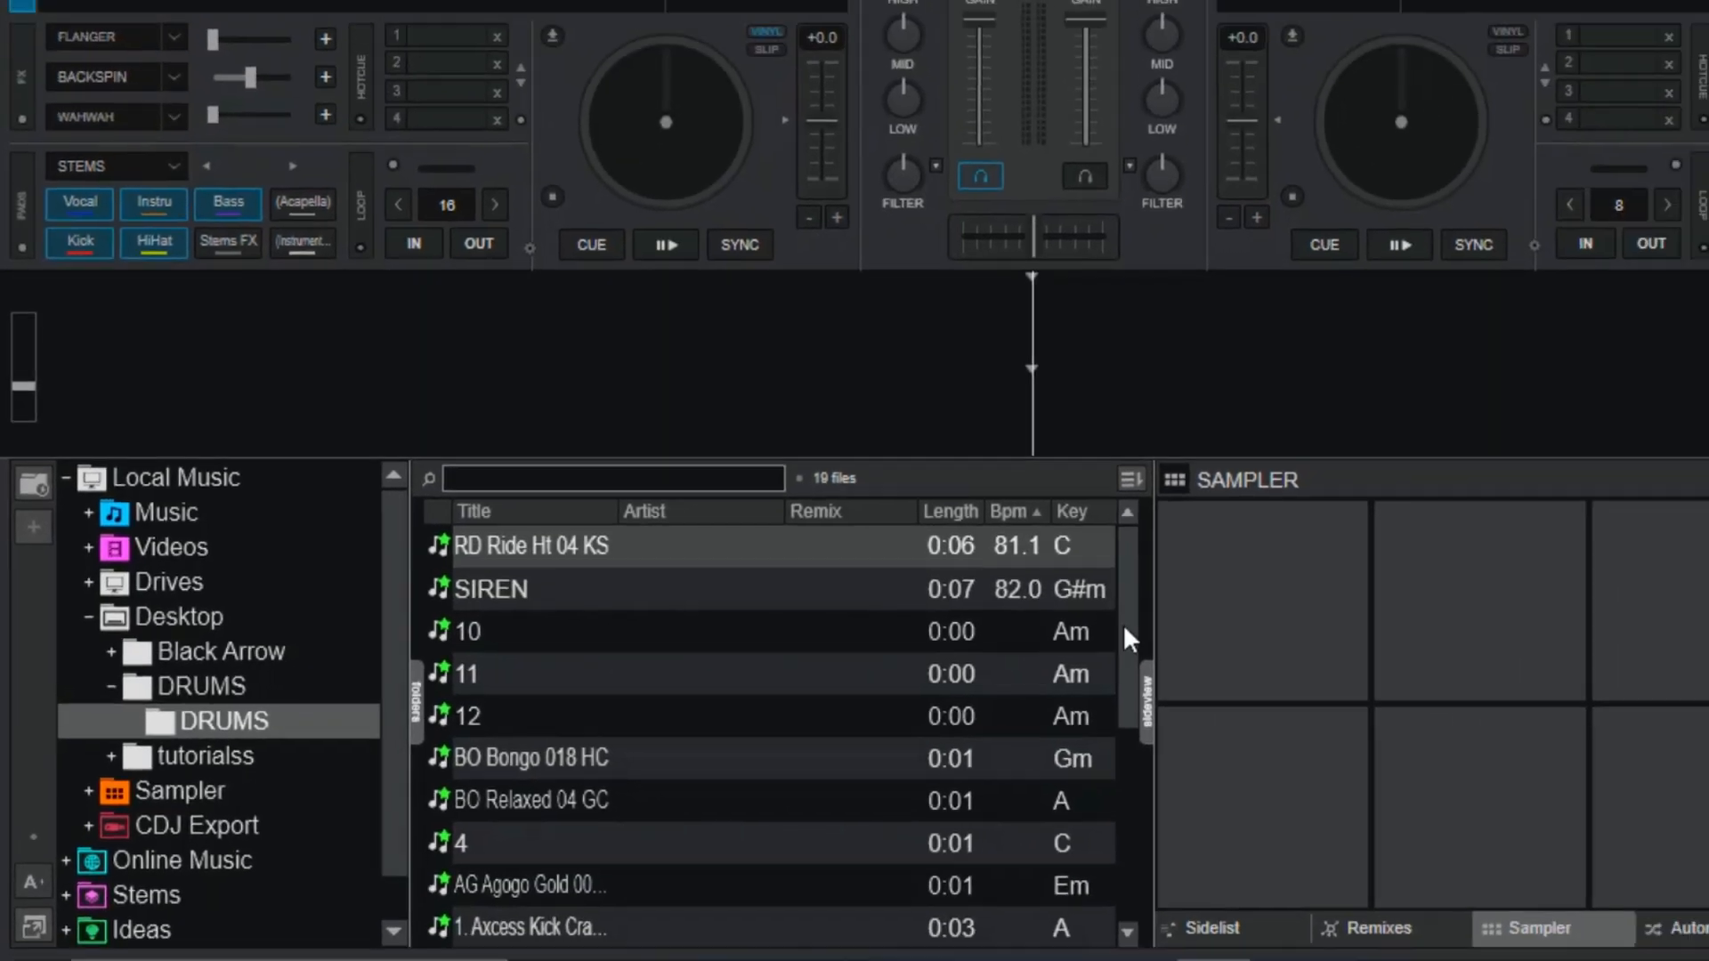
scroll(1403, 864, down, 3)
drag(931, 803, 908, 550)
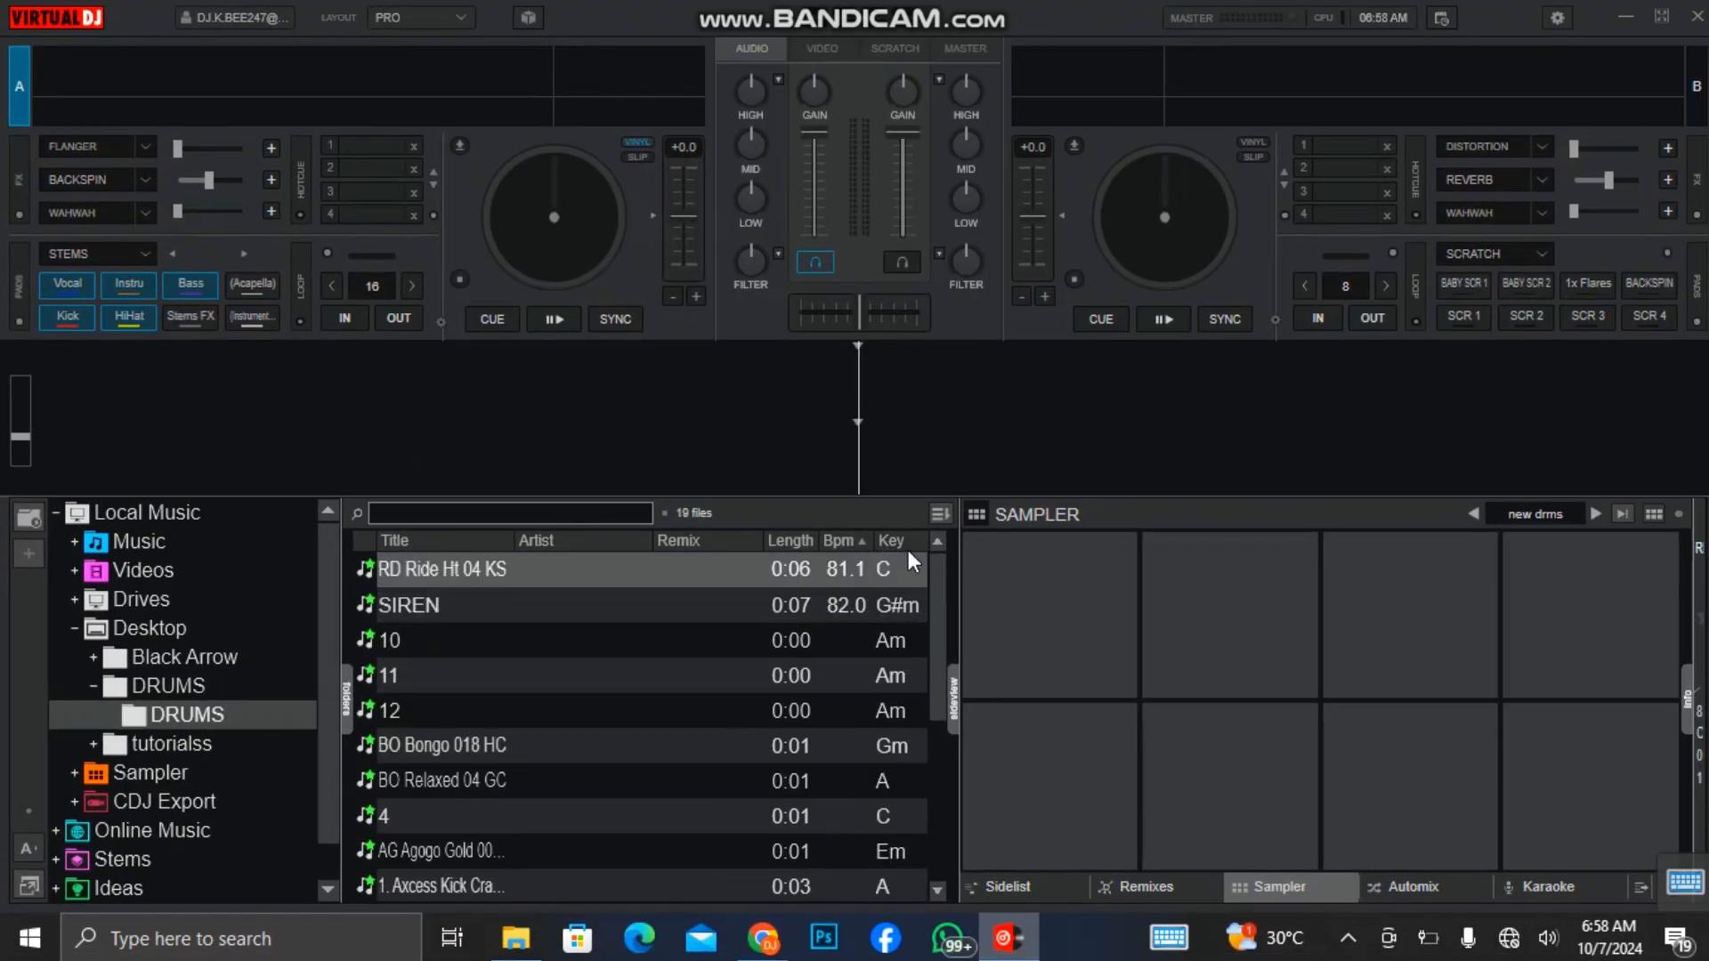
Assign SIREN to pad 1 and sample 11 to pad 5 of the new drms bank, and preview BO Bongo 018 HC on deck A
drag(546, 603, 1024, 623)
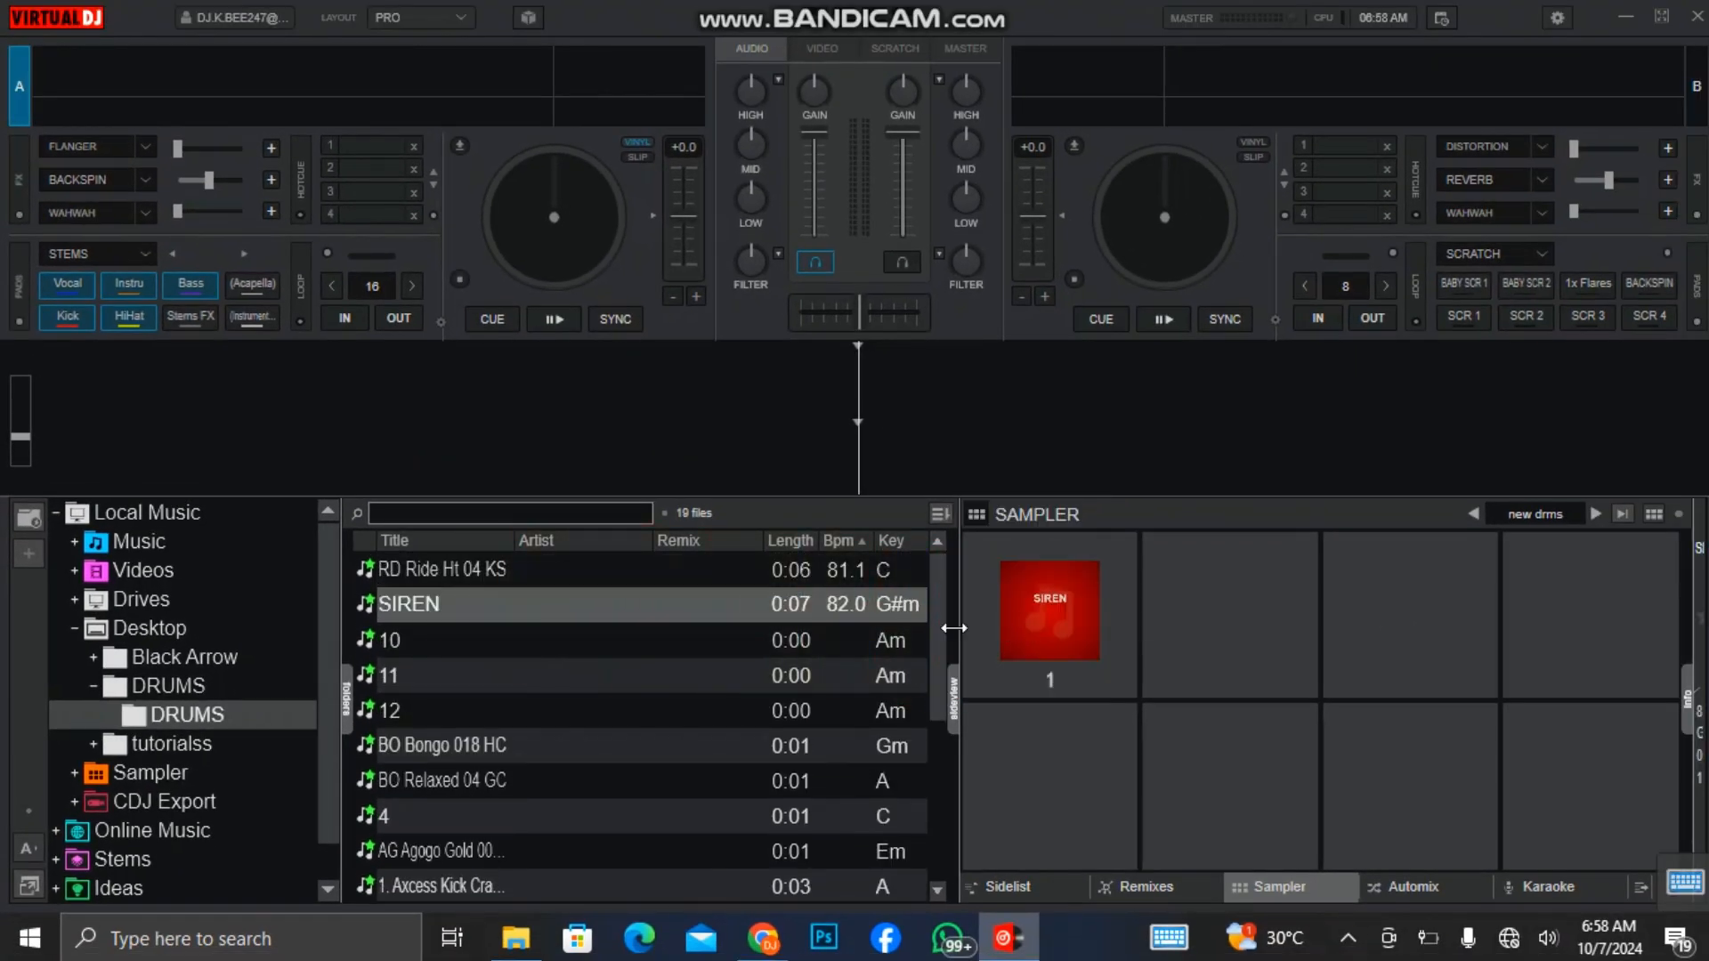
drag(877, 703, 982, 772)
drag(676, 745, 552, 222)
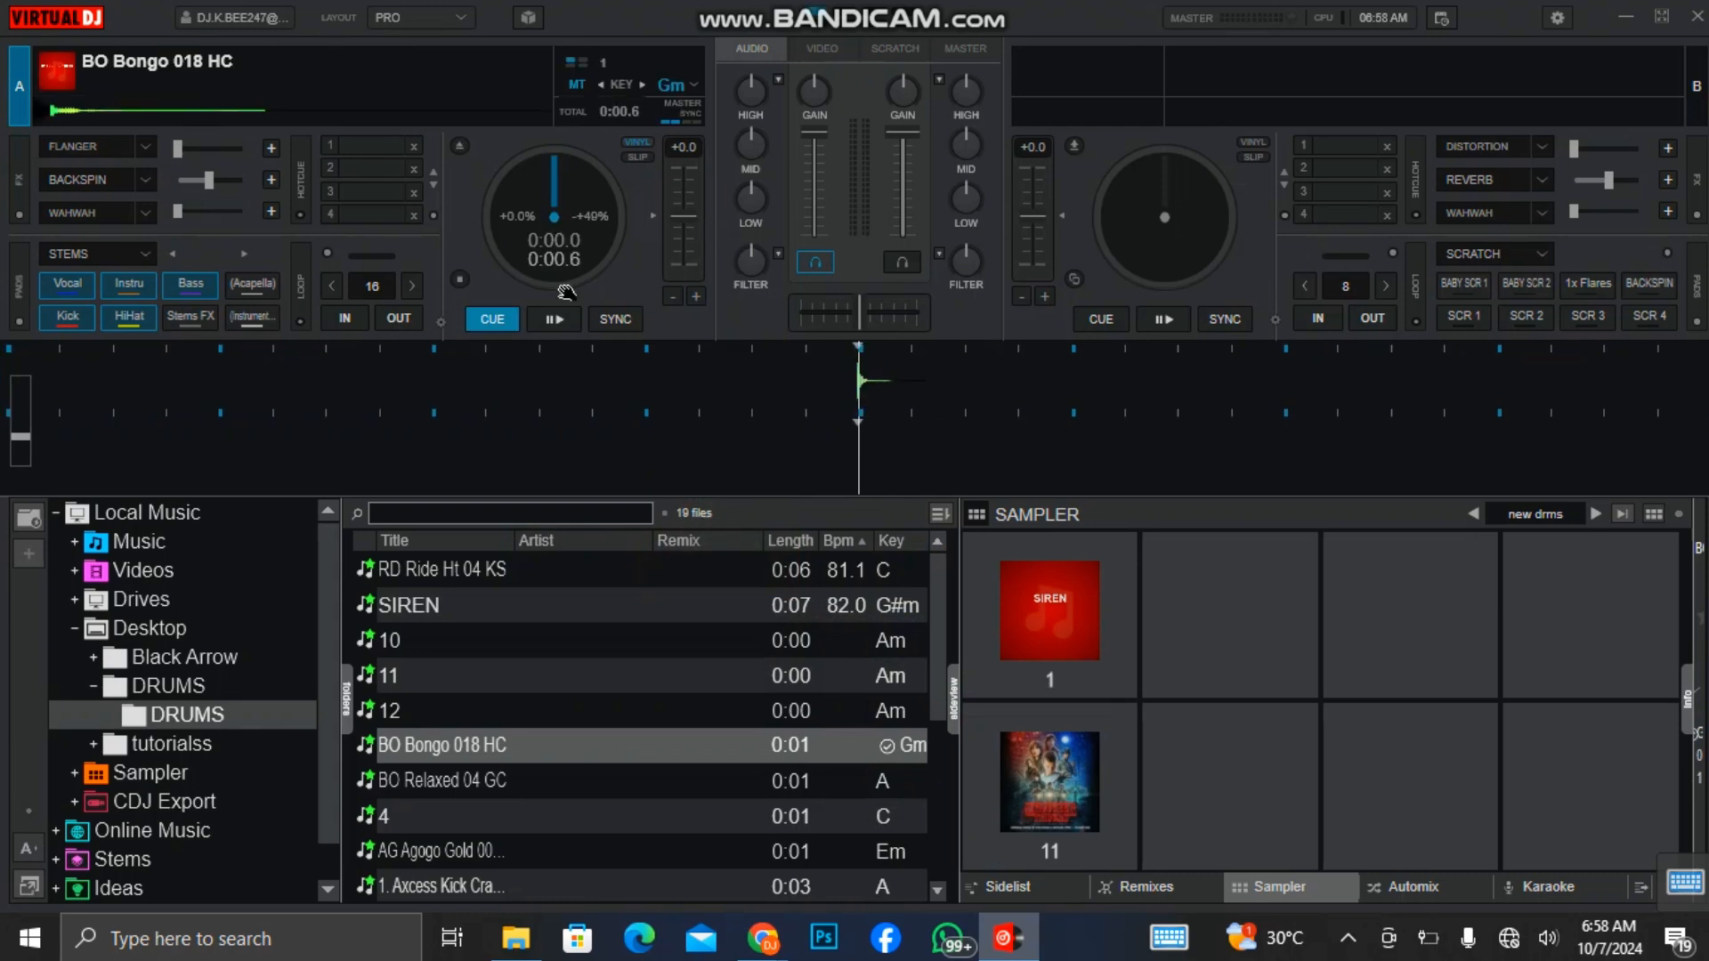
click(548, 317)
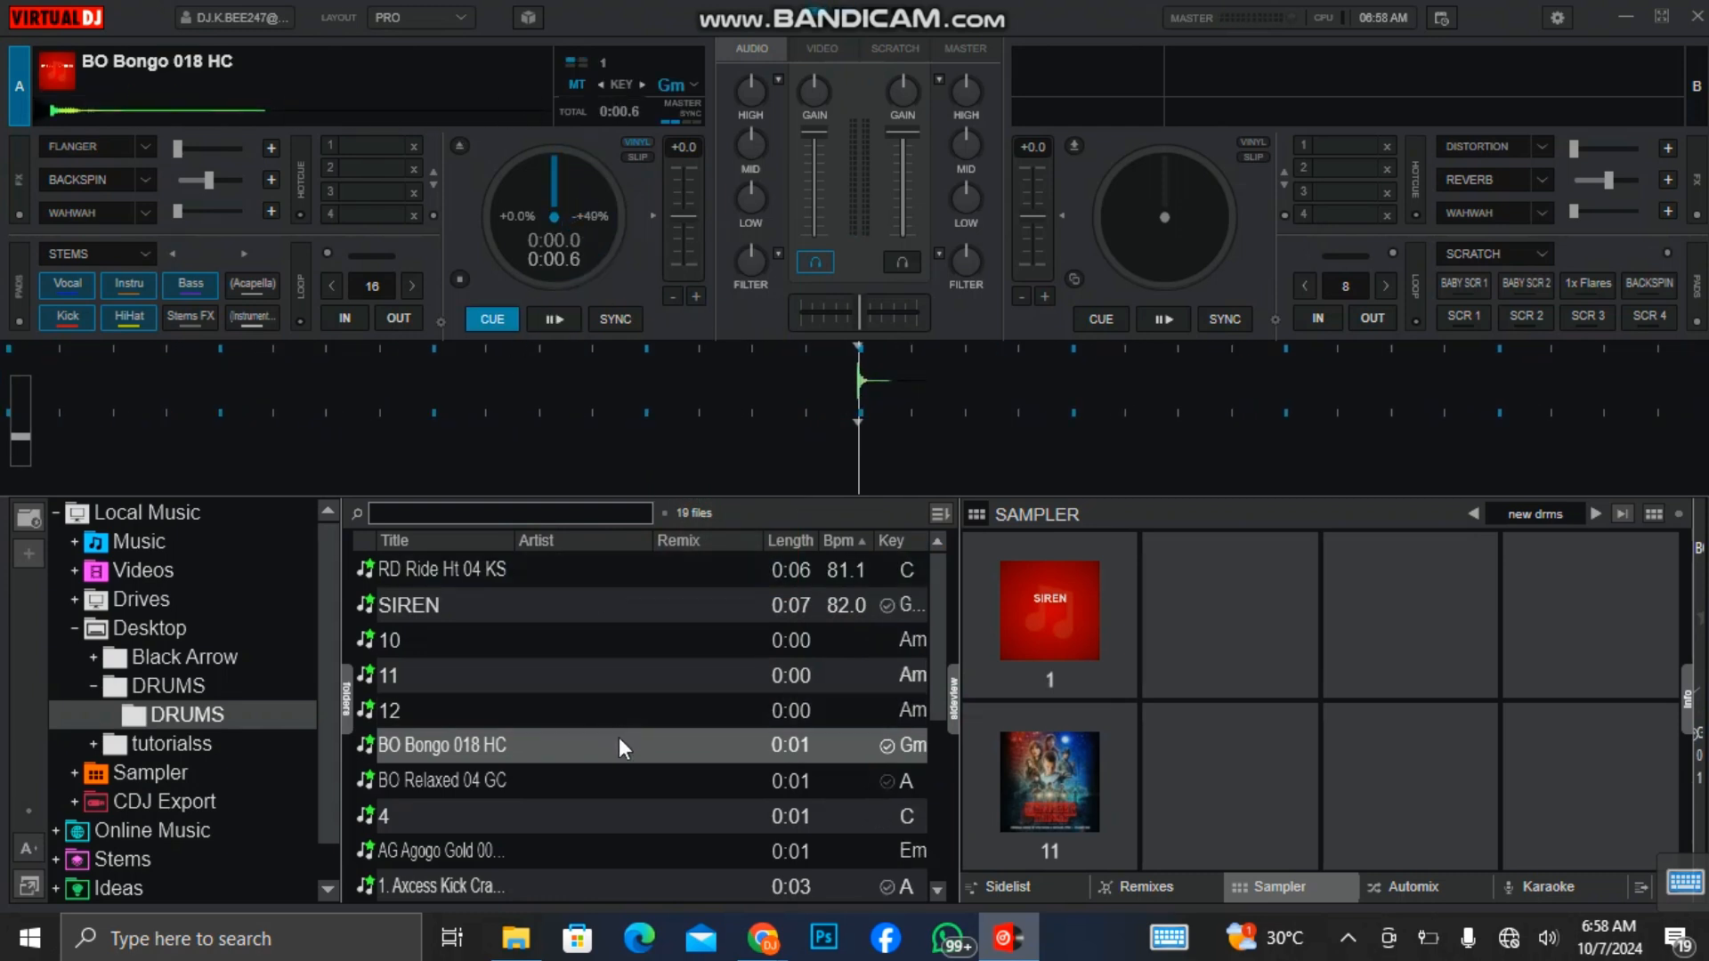
Fill more new drms pads: BO Bongo 018 HC on pad 2, sample 10 on pad 3 and sample 4 on pads 6 and 7
drag(622, 815, 1203, 771)
drag(685, 748, 1259, 627)
drag(719, 644, 1440, 637)
drag(598, 816, 1385, 809)
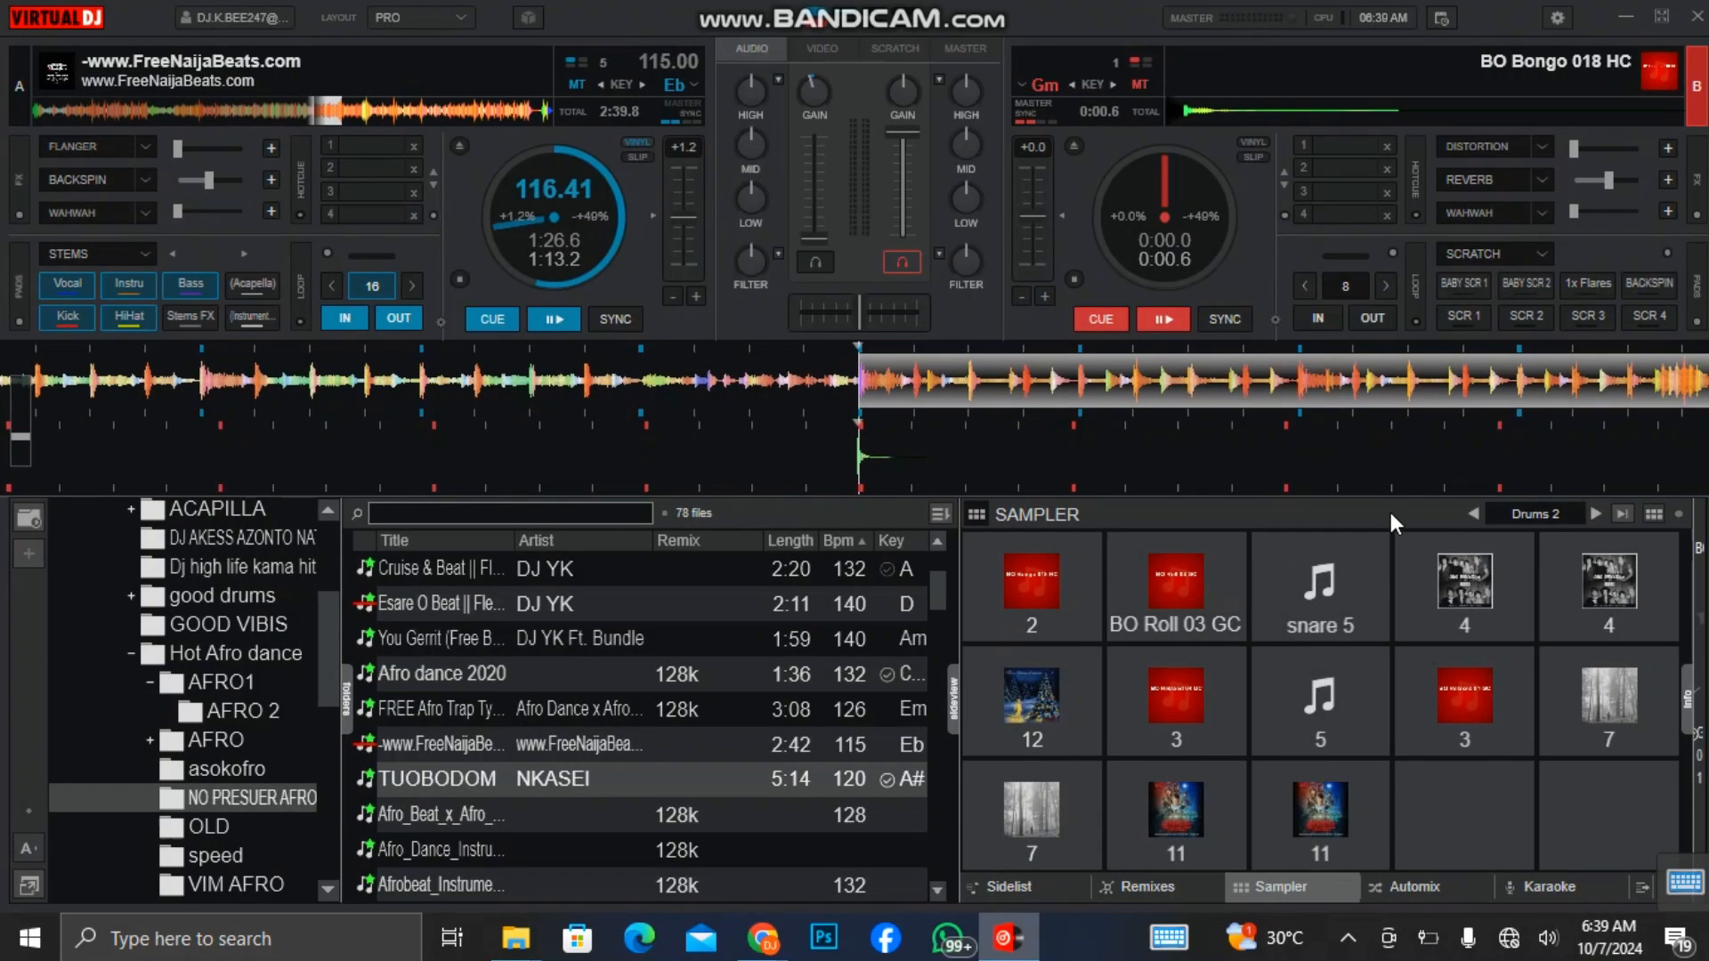
Show the on-screen numeric keypad and move it over the file browser, clear of the Drums 2 sampler pads
click(1157, 949)
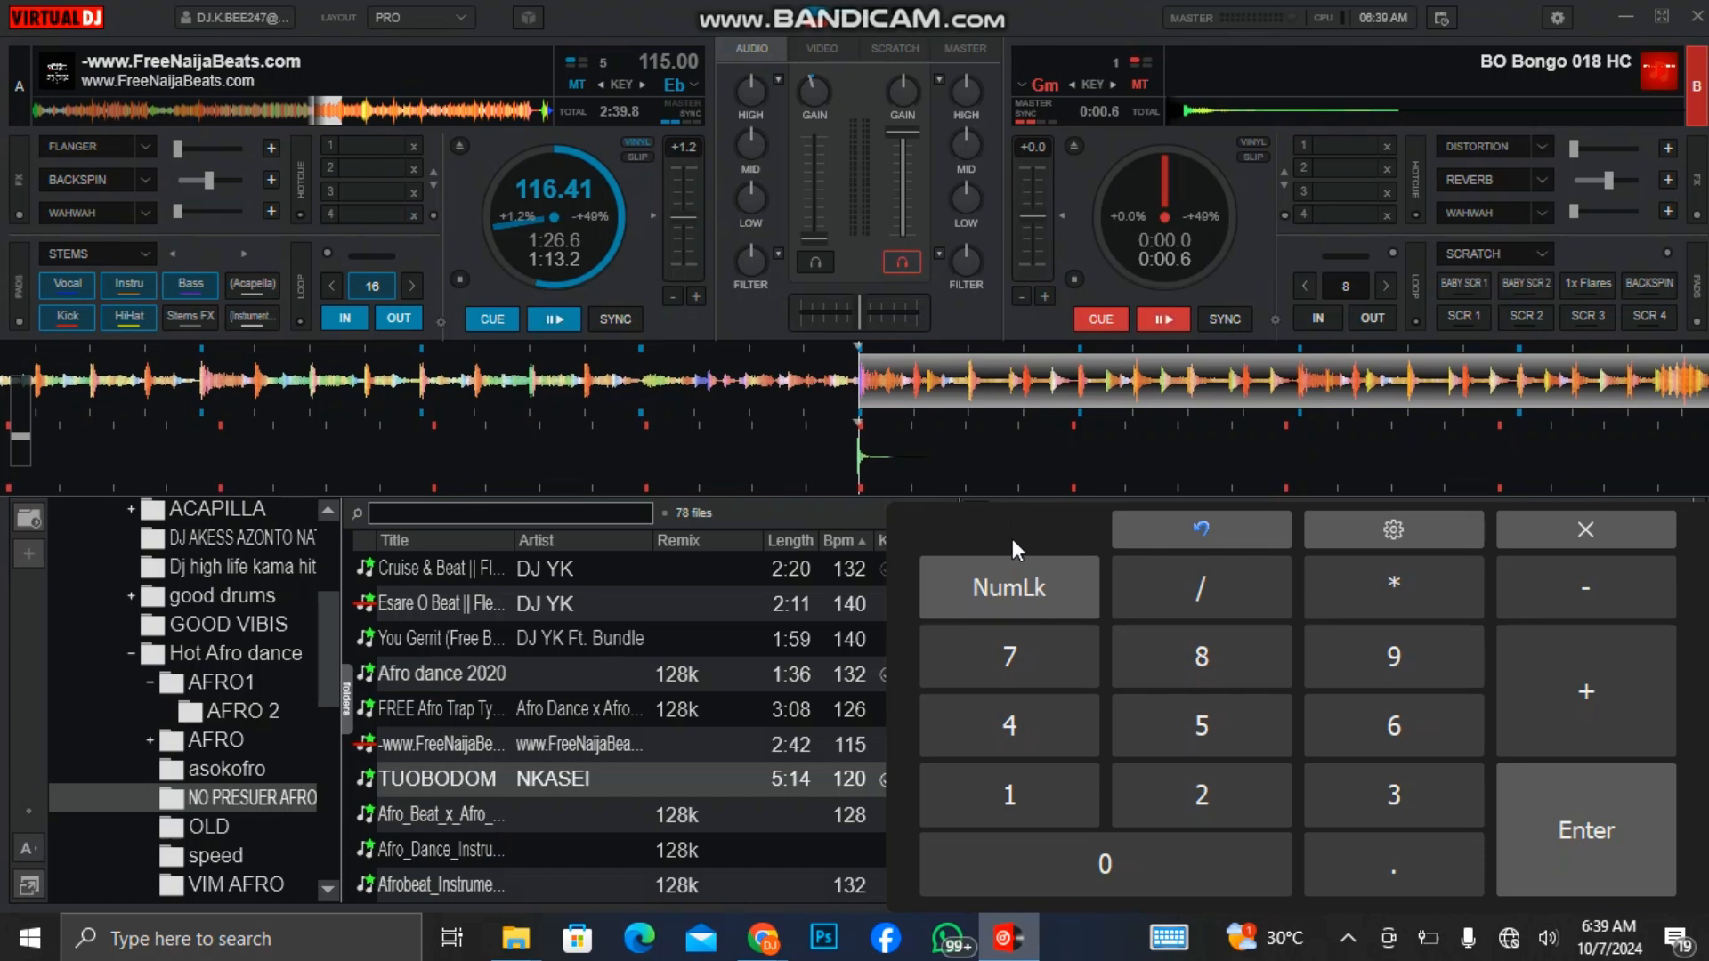
drag(1012, 537, 319, 539)
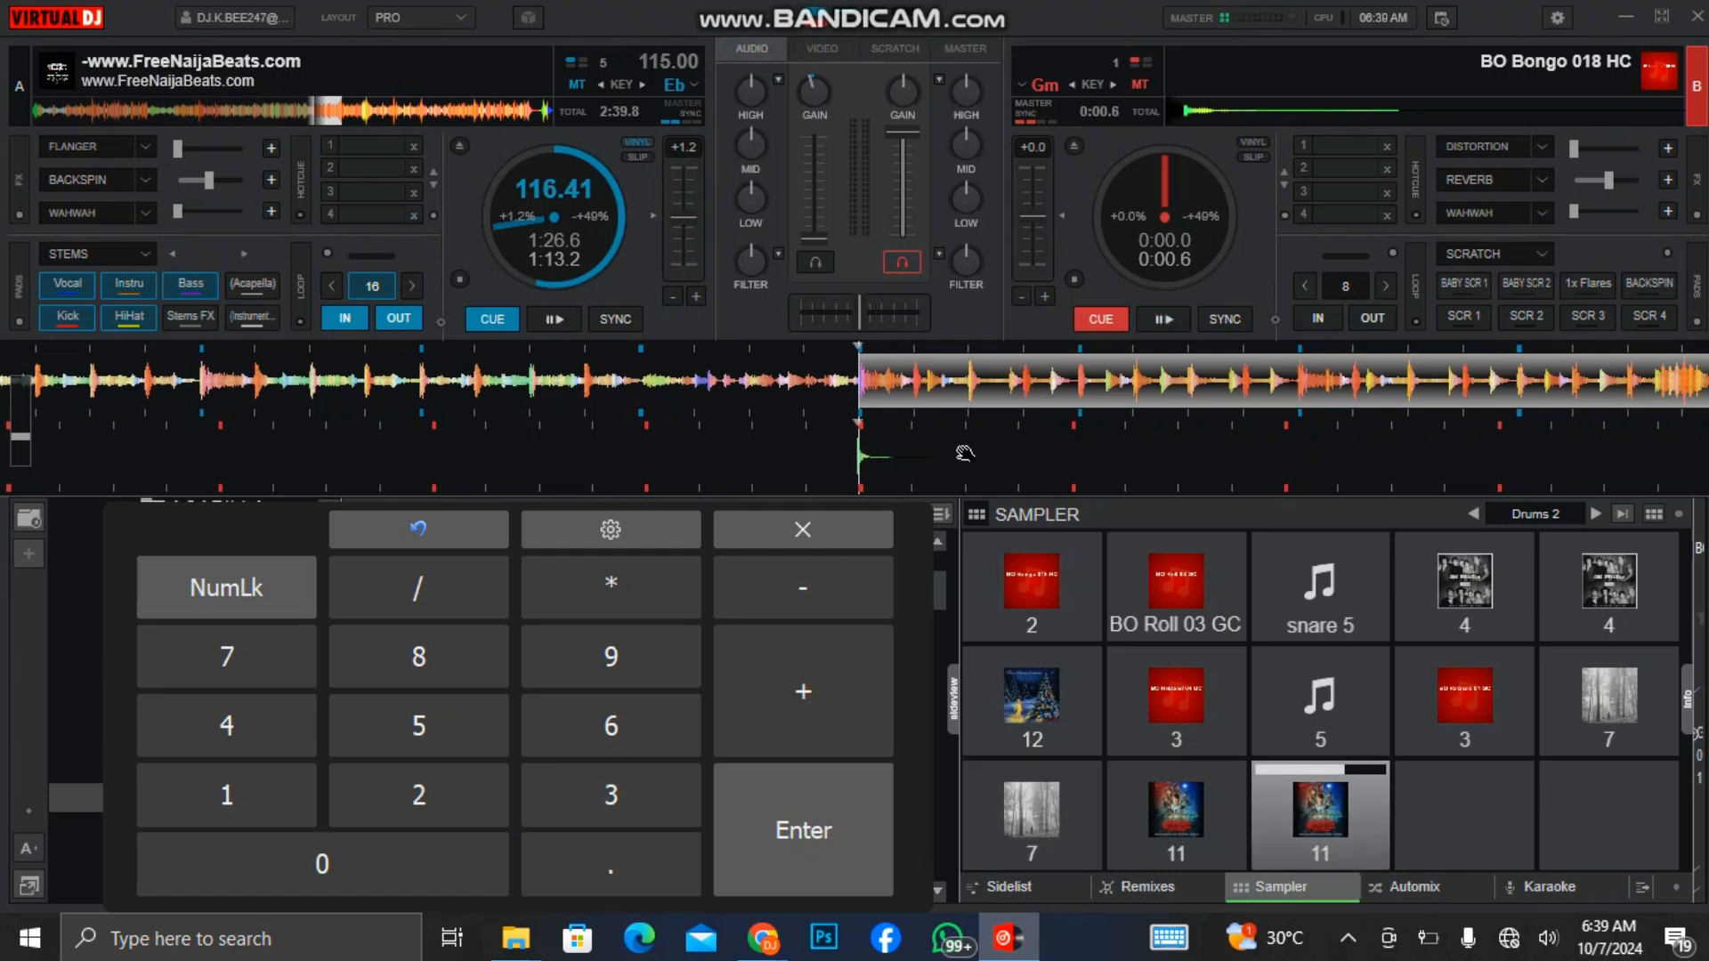
Play a drum pattern from the numeric keypad using samples 7 and 11 in the third row of the Drums 2 bank
key(0)
key(.)
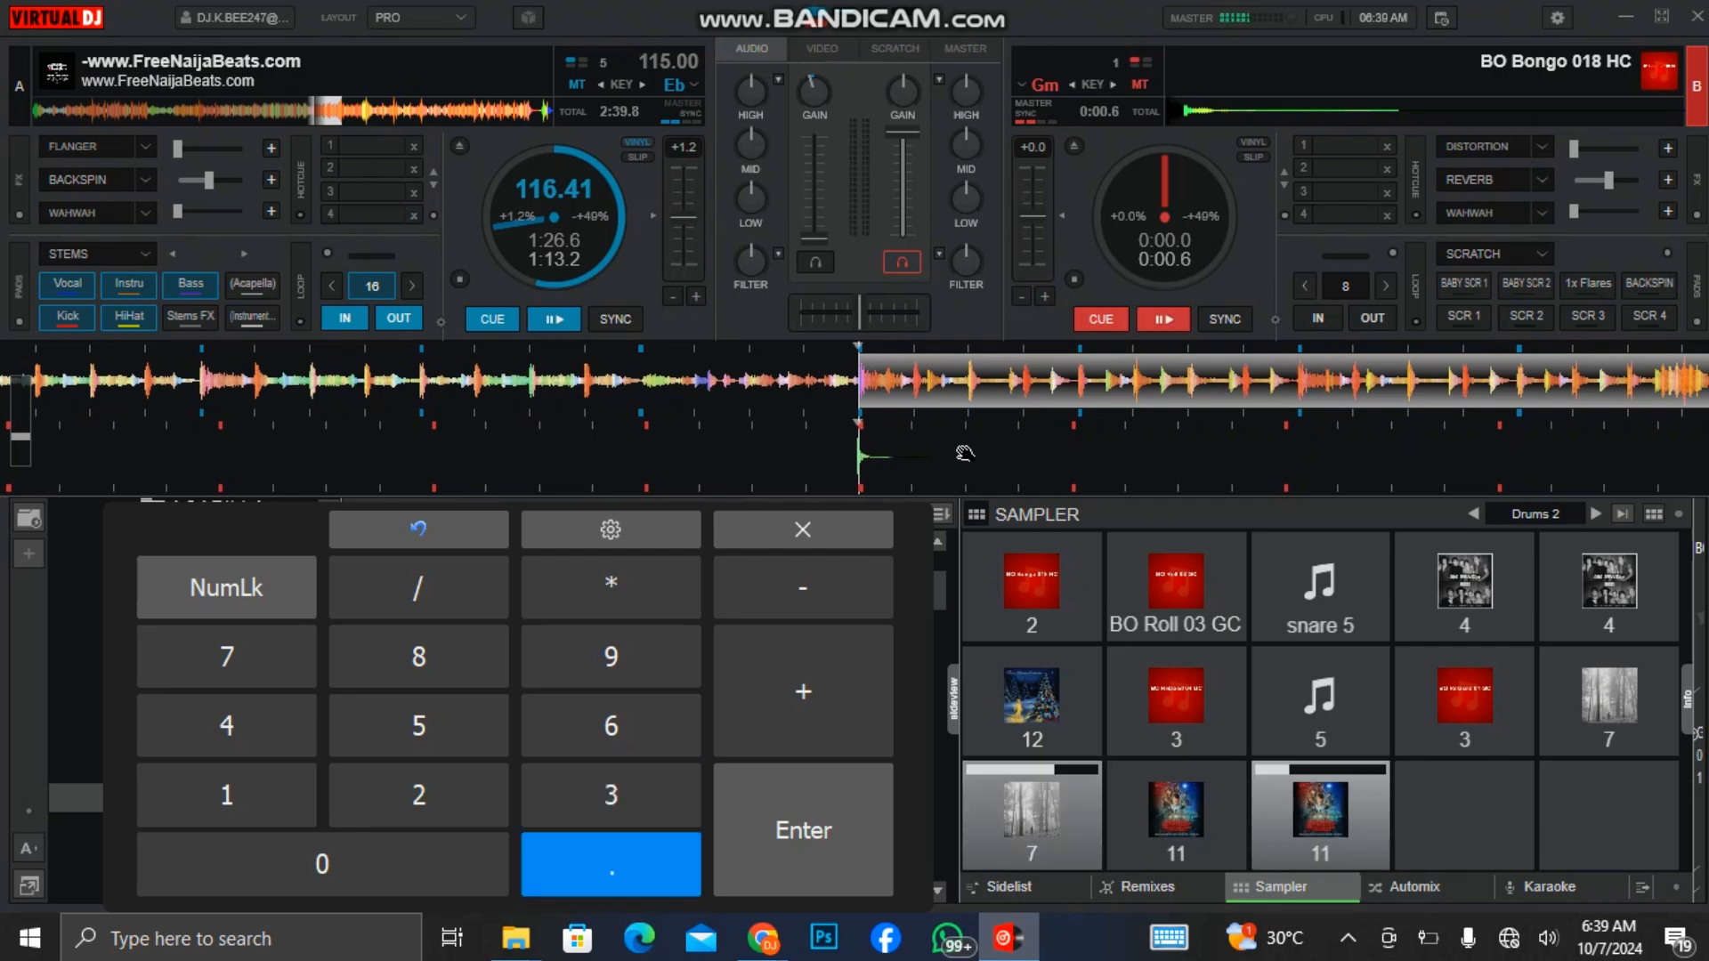
key(0)
key(.)
key(3)
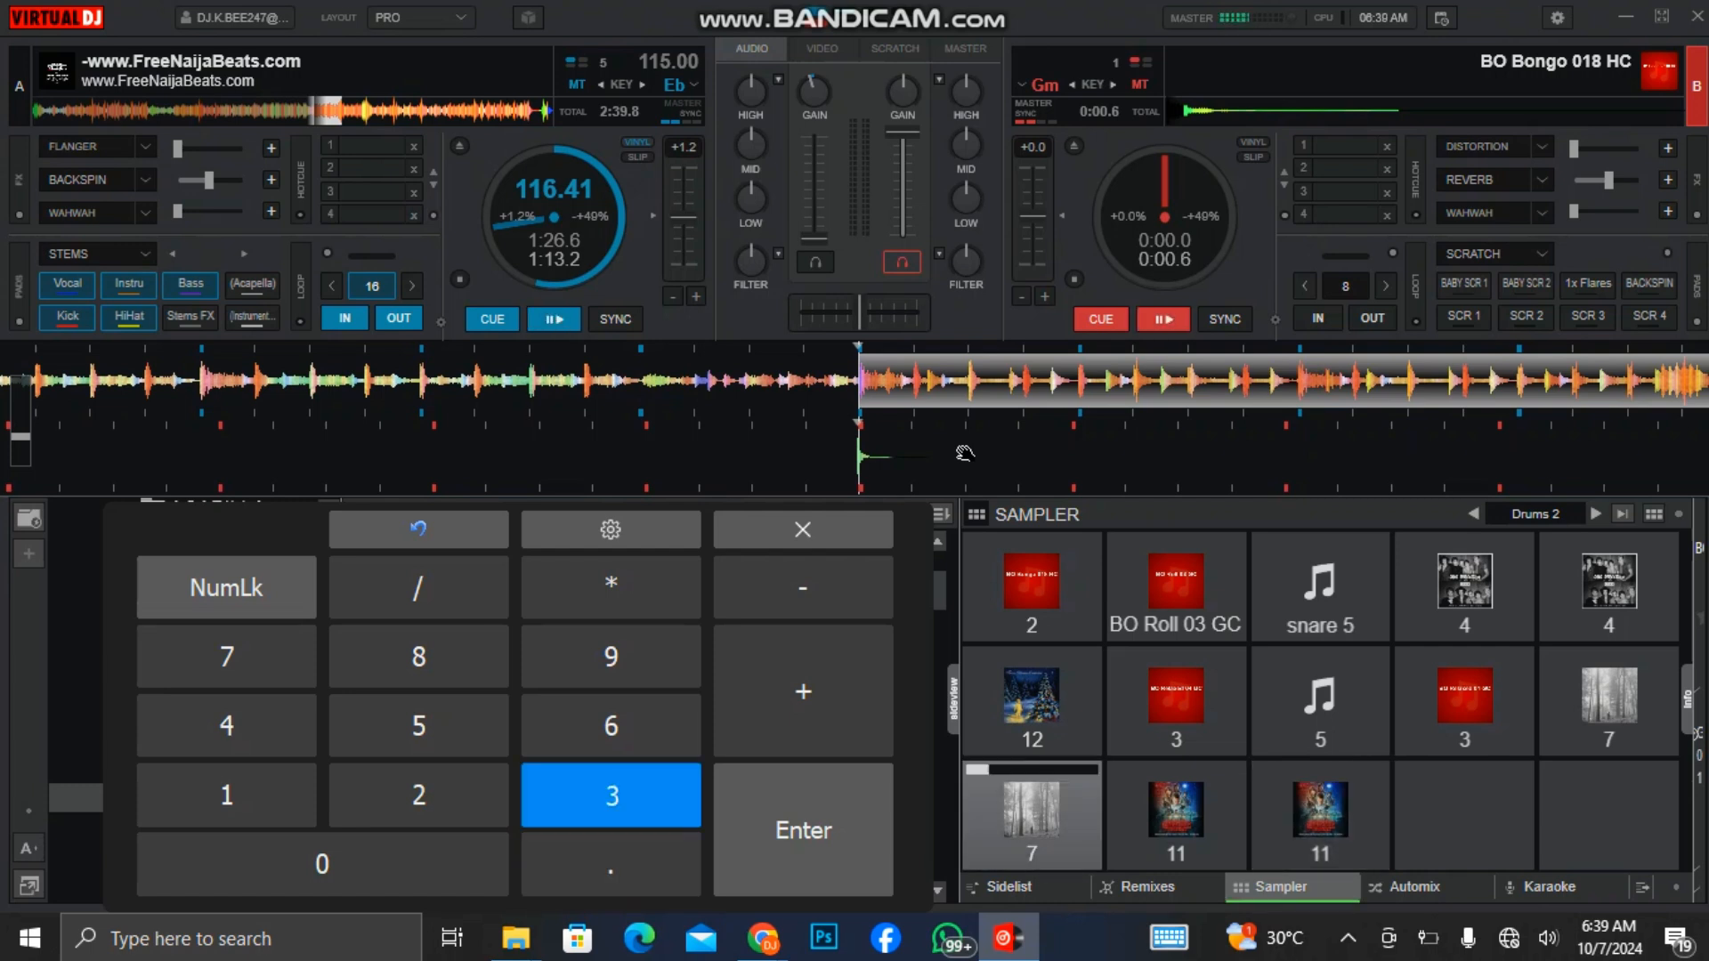
key(.)
key(3)
key(.)
key(3)
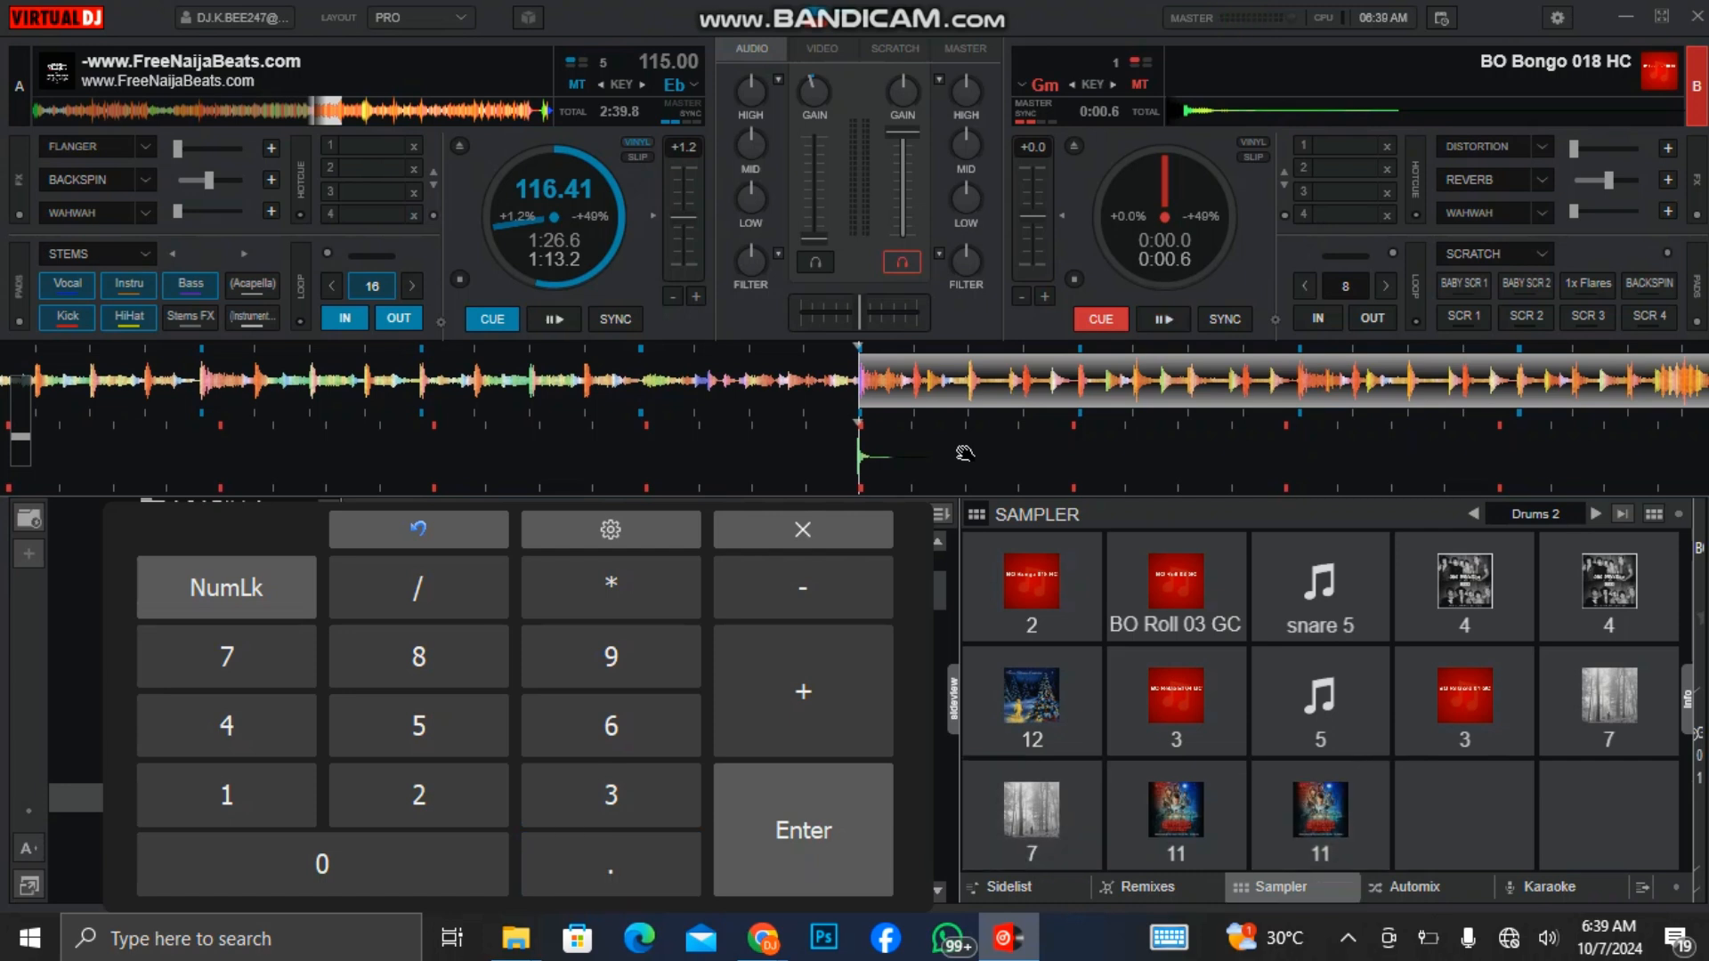
key(.)
key(3)
key(3)
key(.)
key(3)
key(.)
key(3)
key(.)
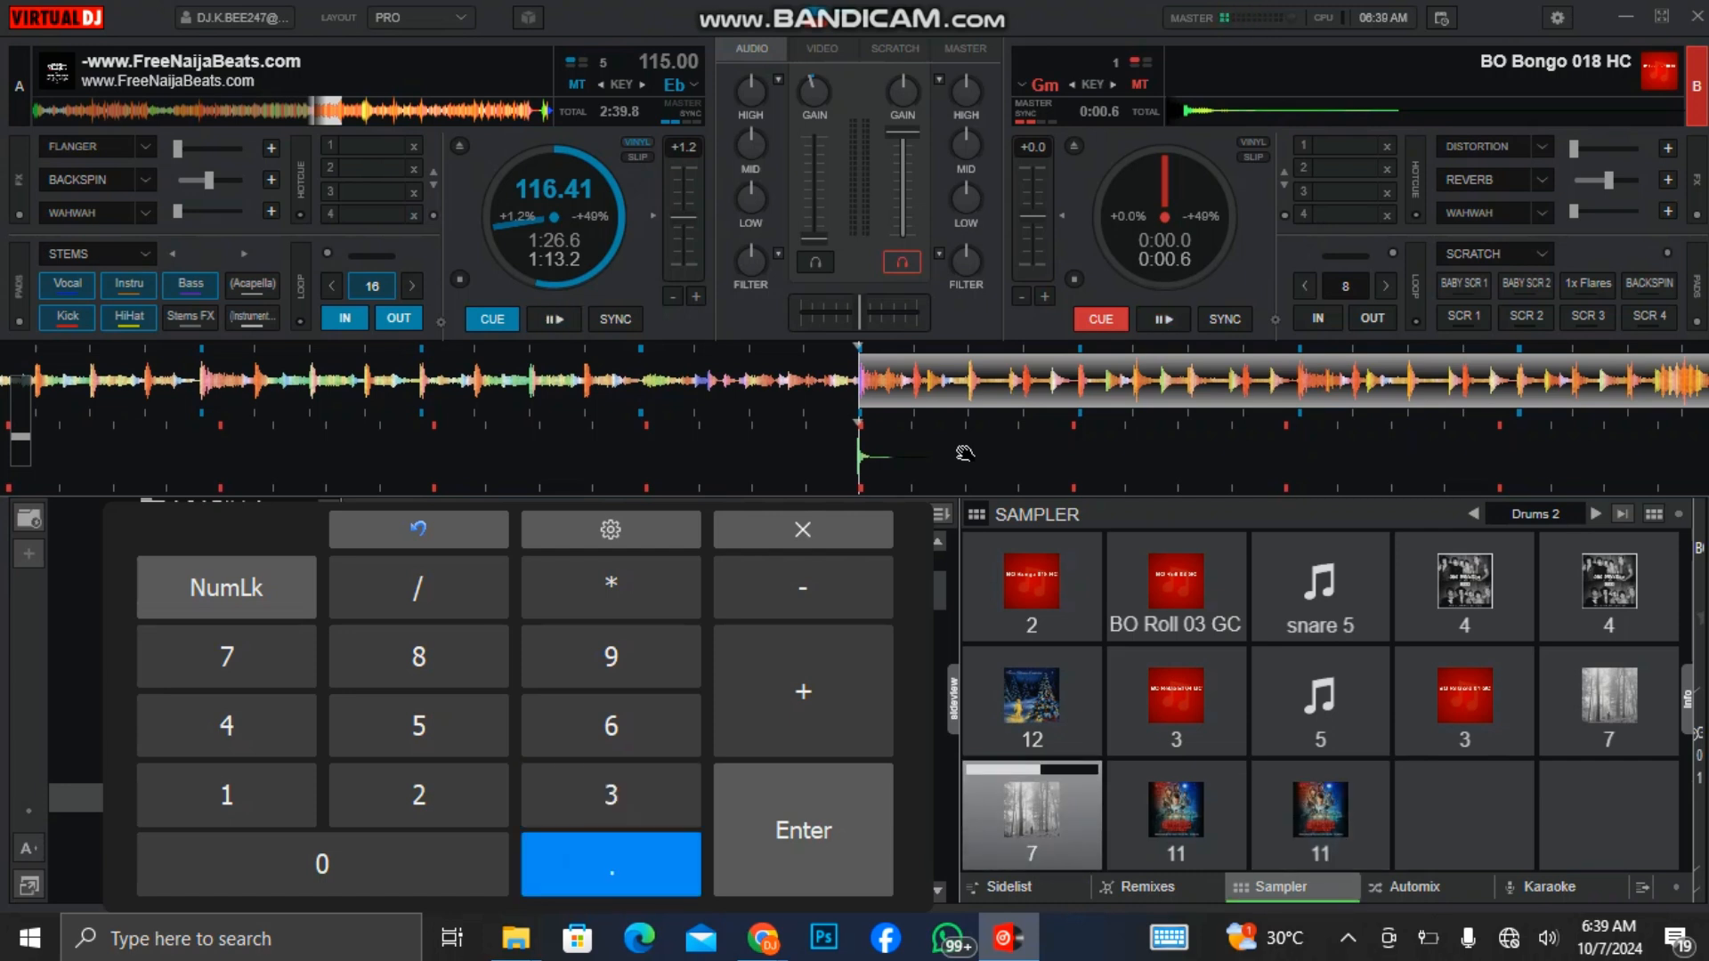
key(.)
key(3)
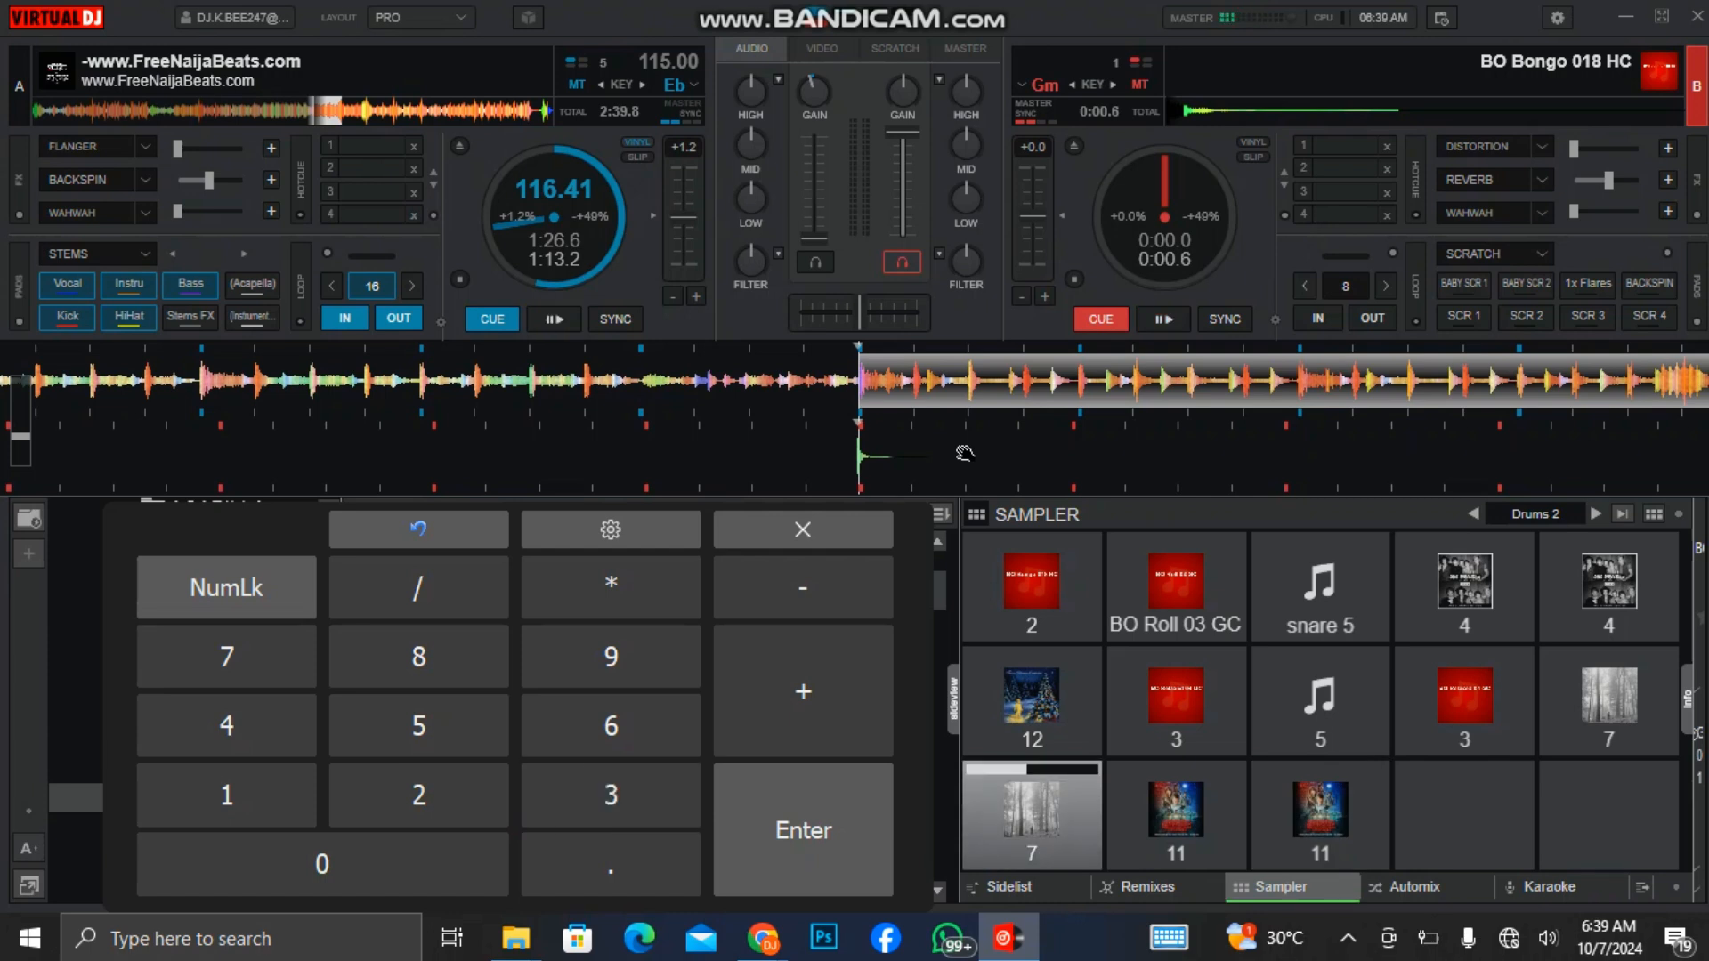
key(3)
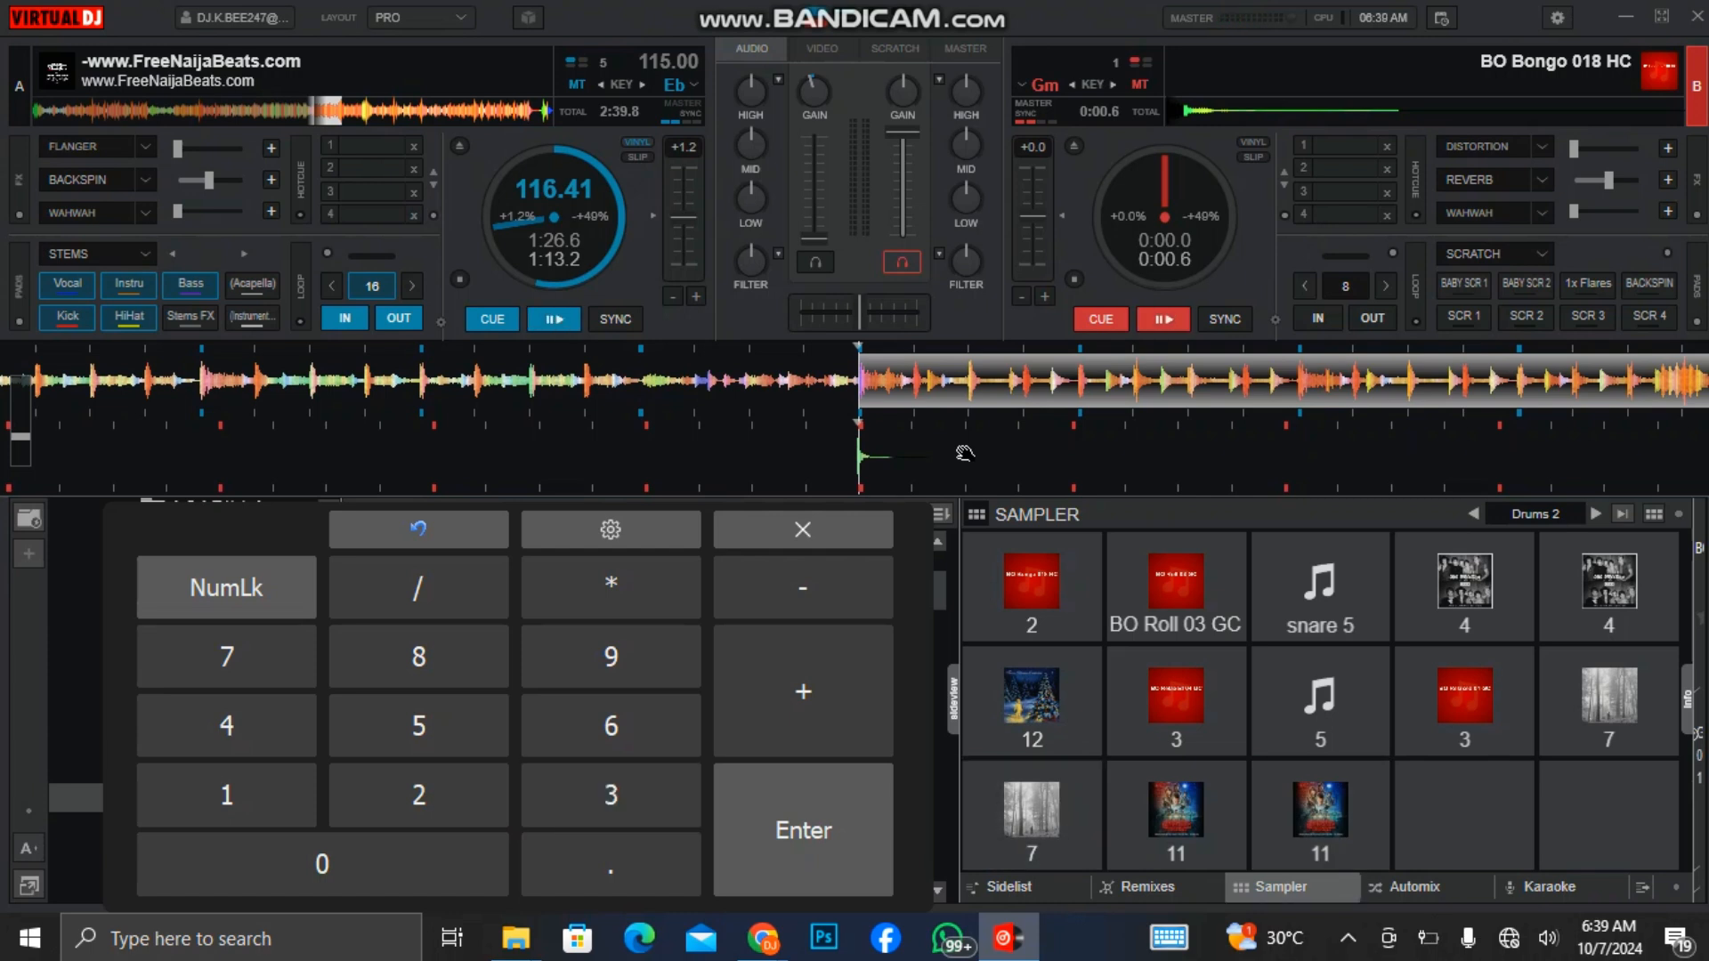
key(3)
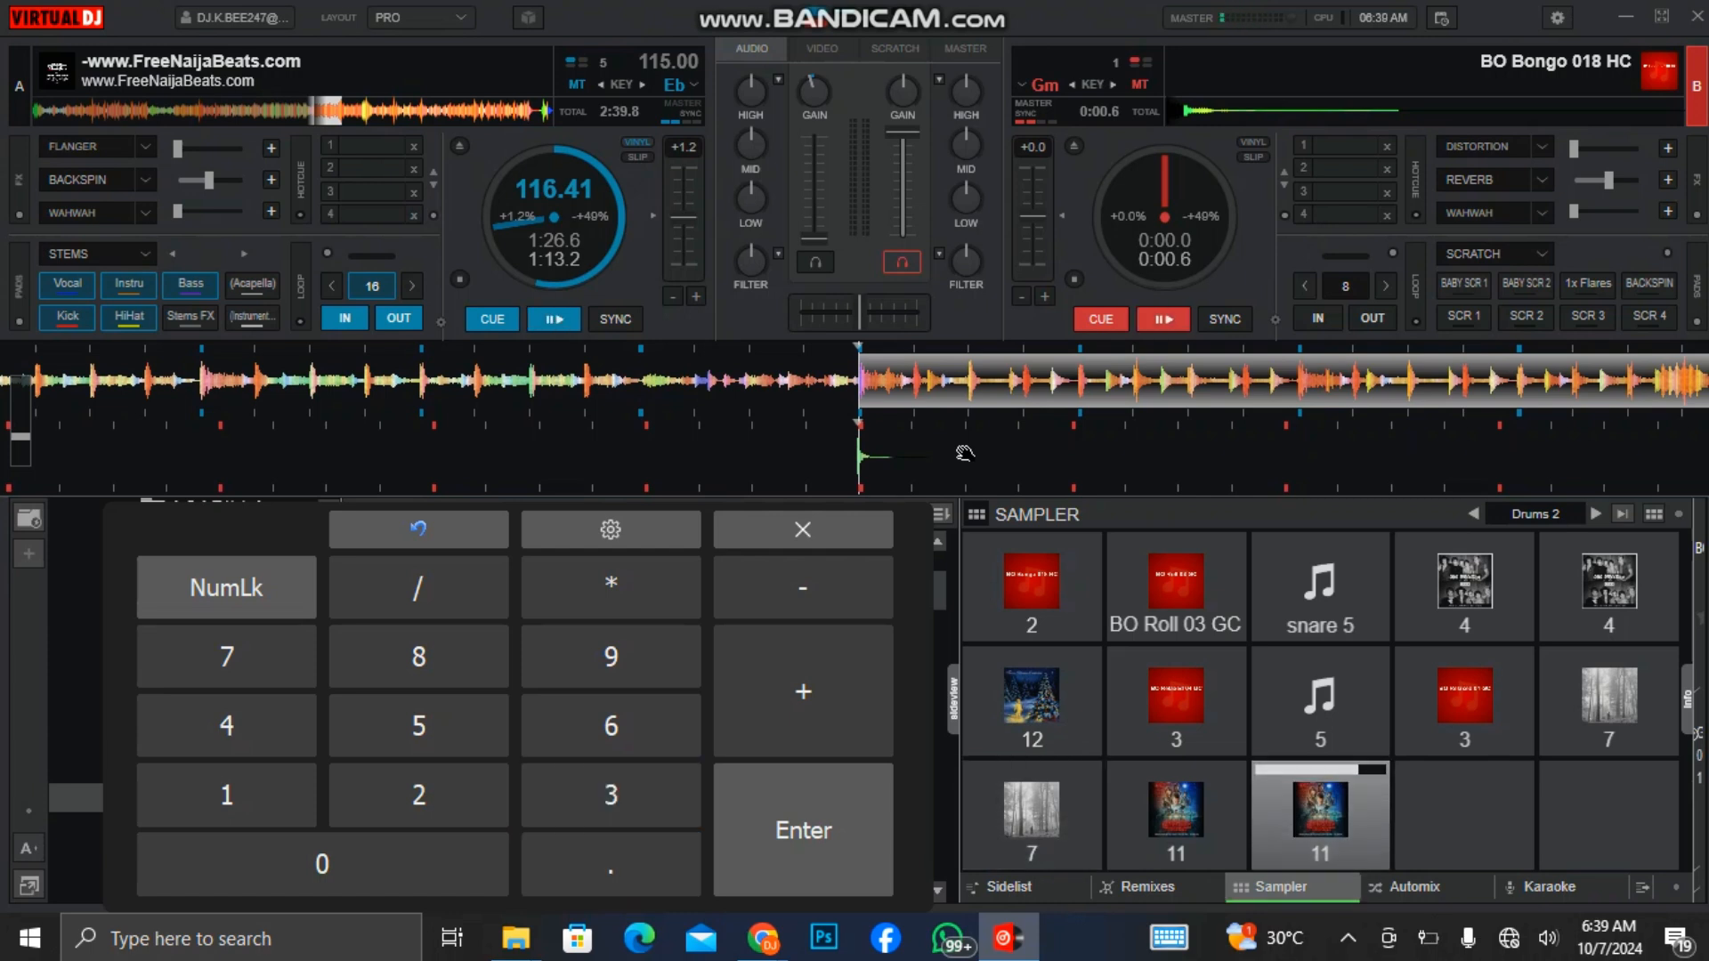
key(.)
key(.)
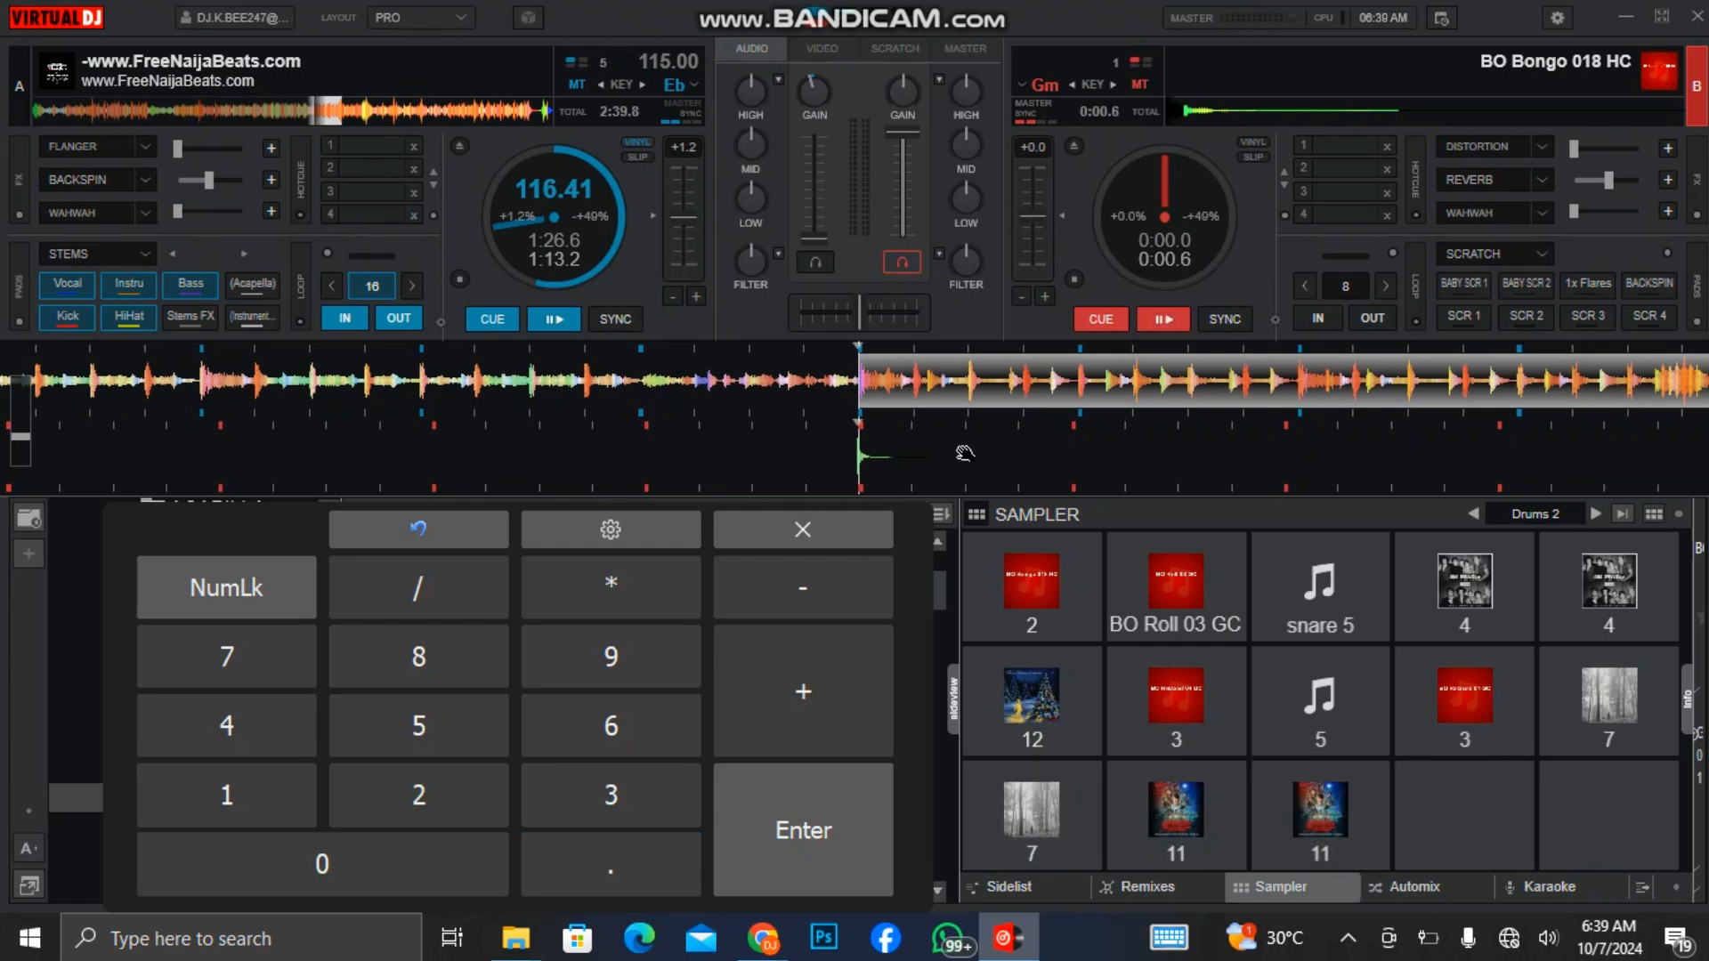
key(.)
key(3)
key(.)
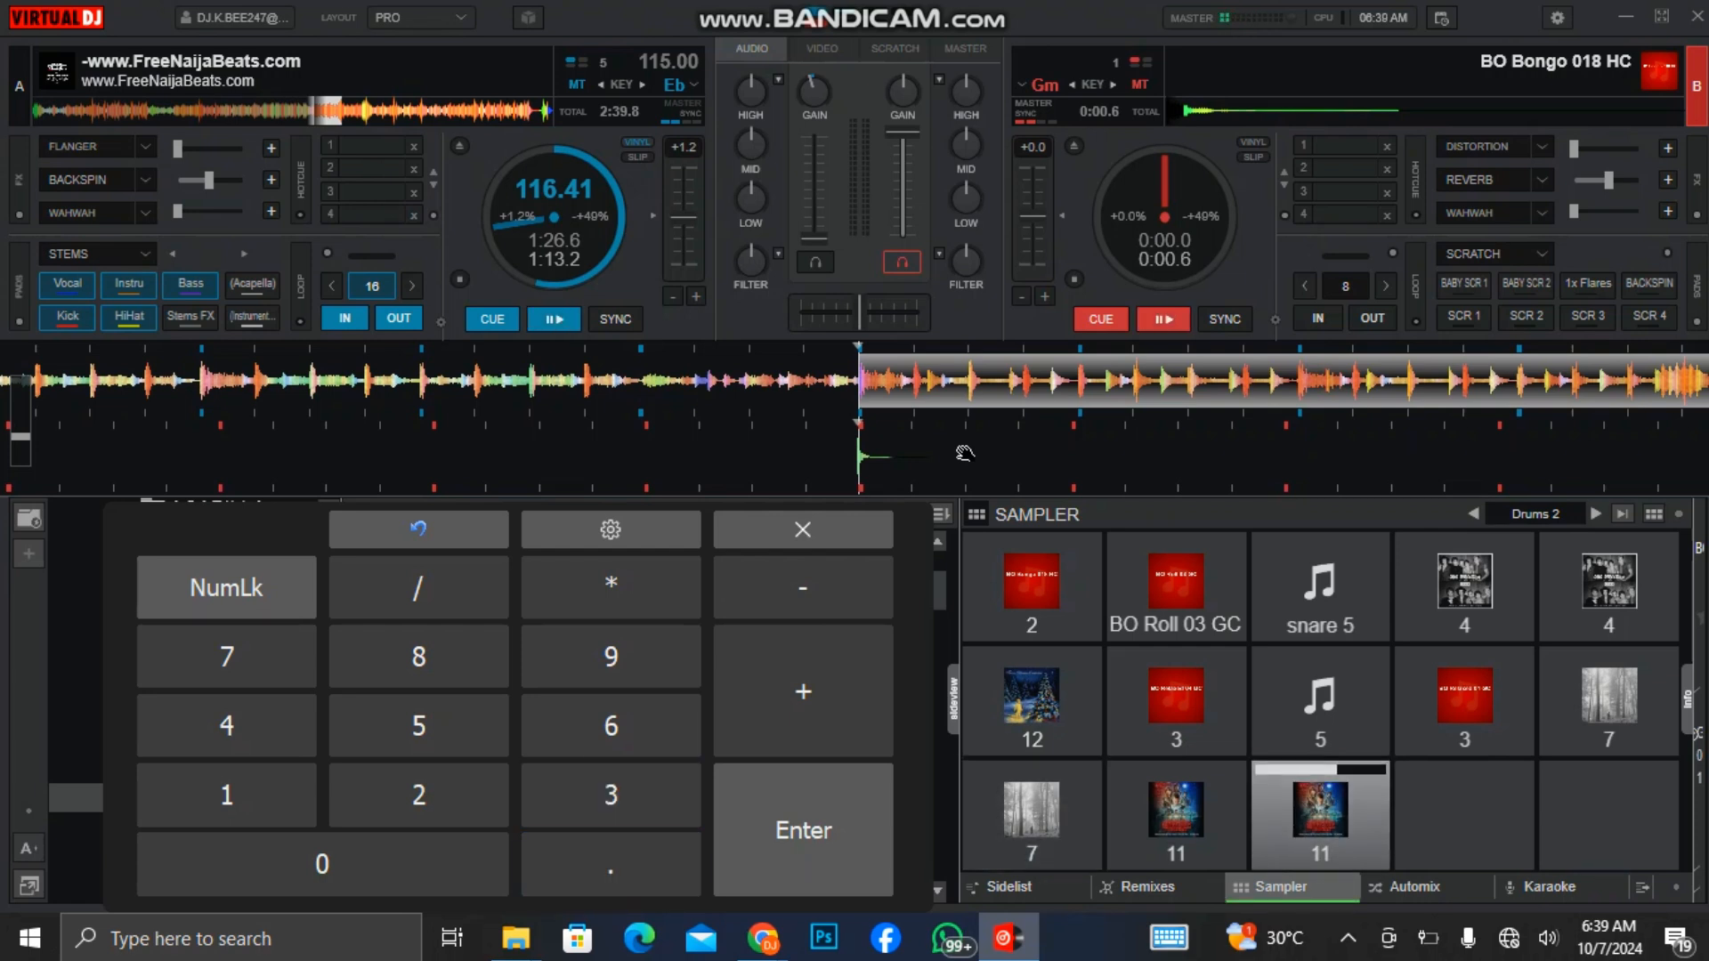
key(.)
key(3)
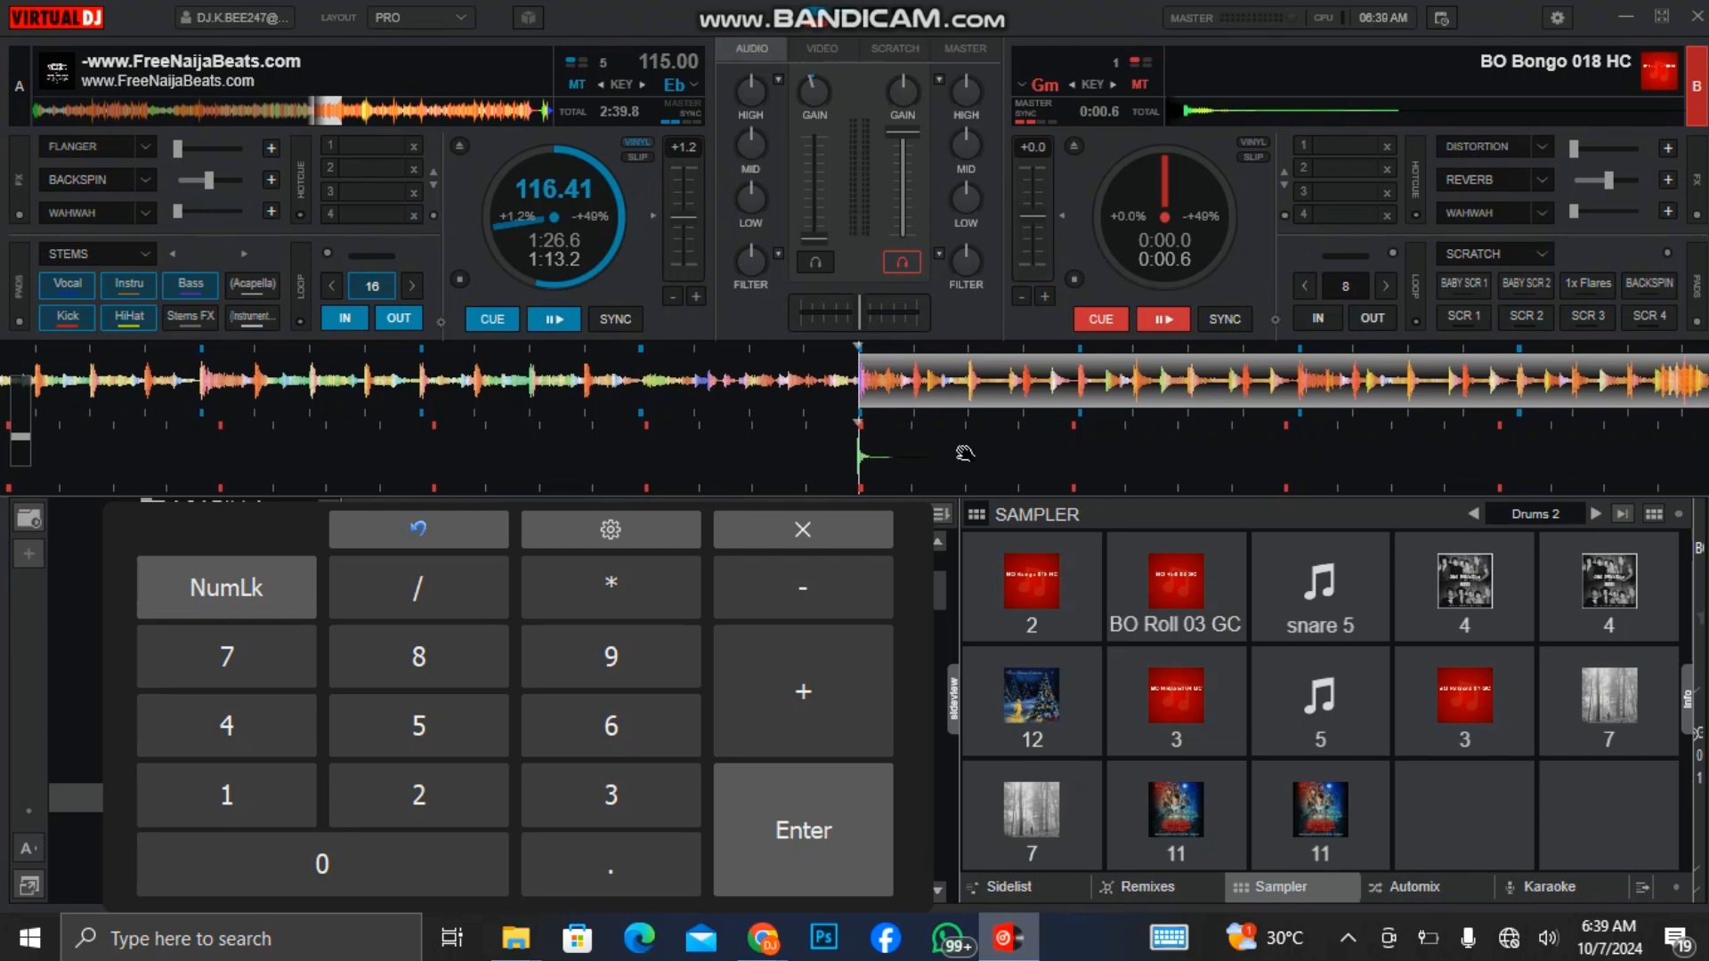
Play a repeating drum pattern from the numeric keypad with samples 2, 7 and the second sample 3 of the Drums 2 bank
key(/)
key(3)
key(/)
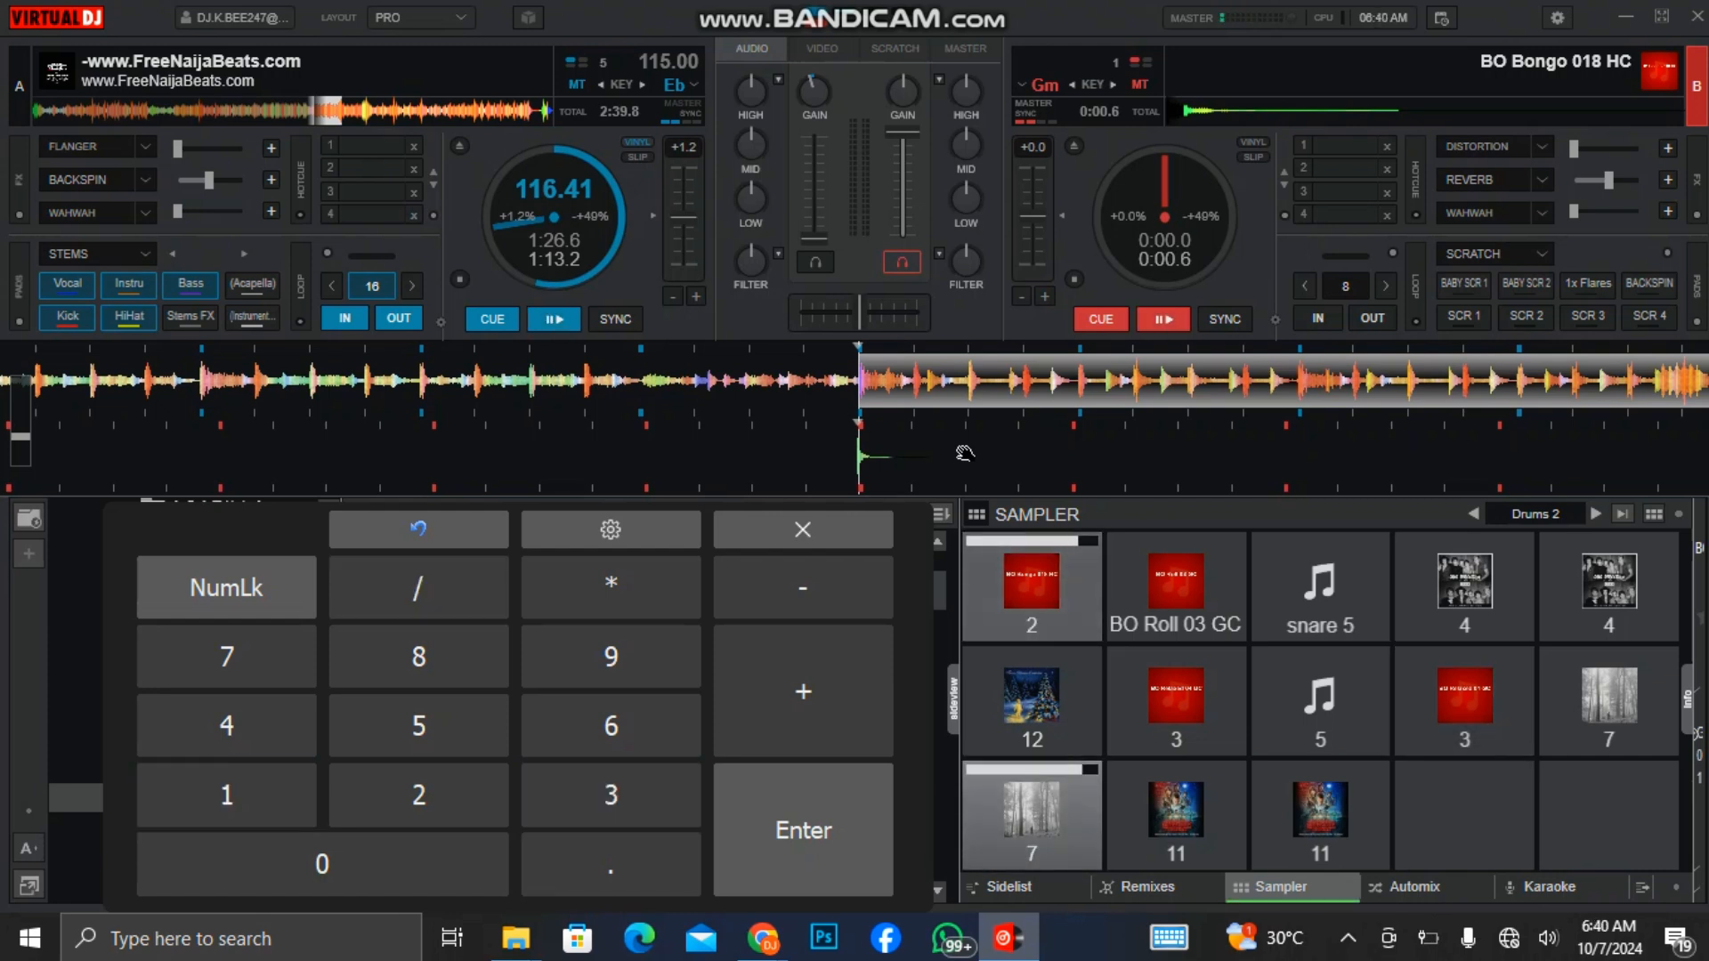
key(3)
key(/)
key(3)
key(1)
key(3)
key(/)
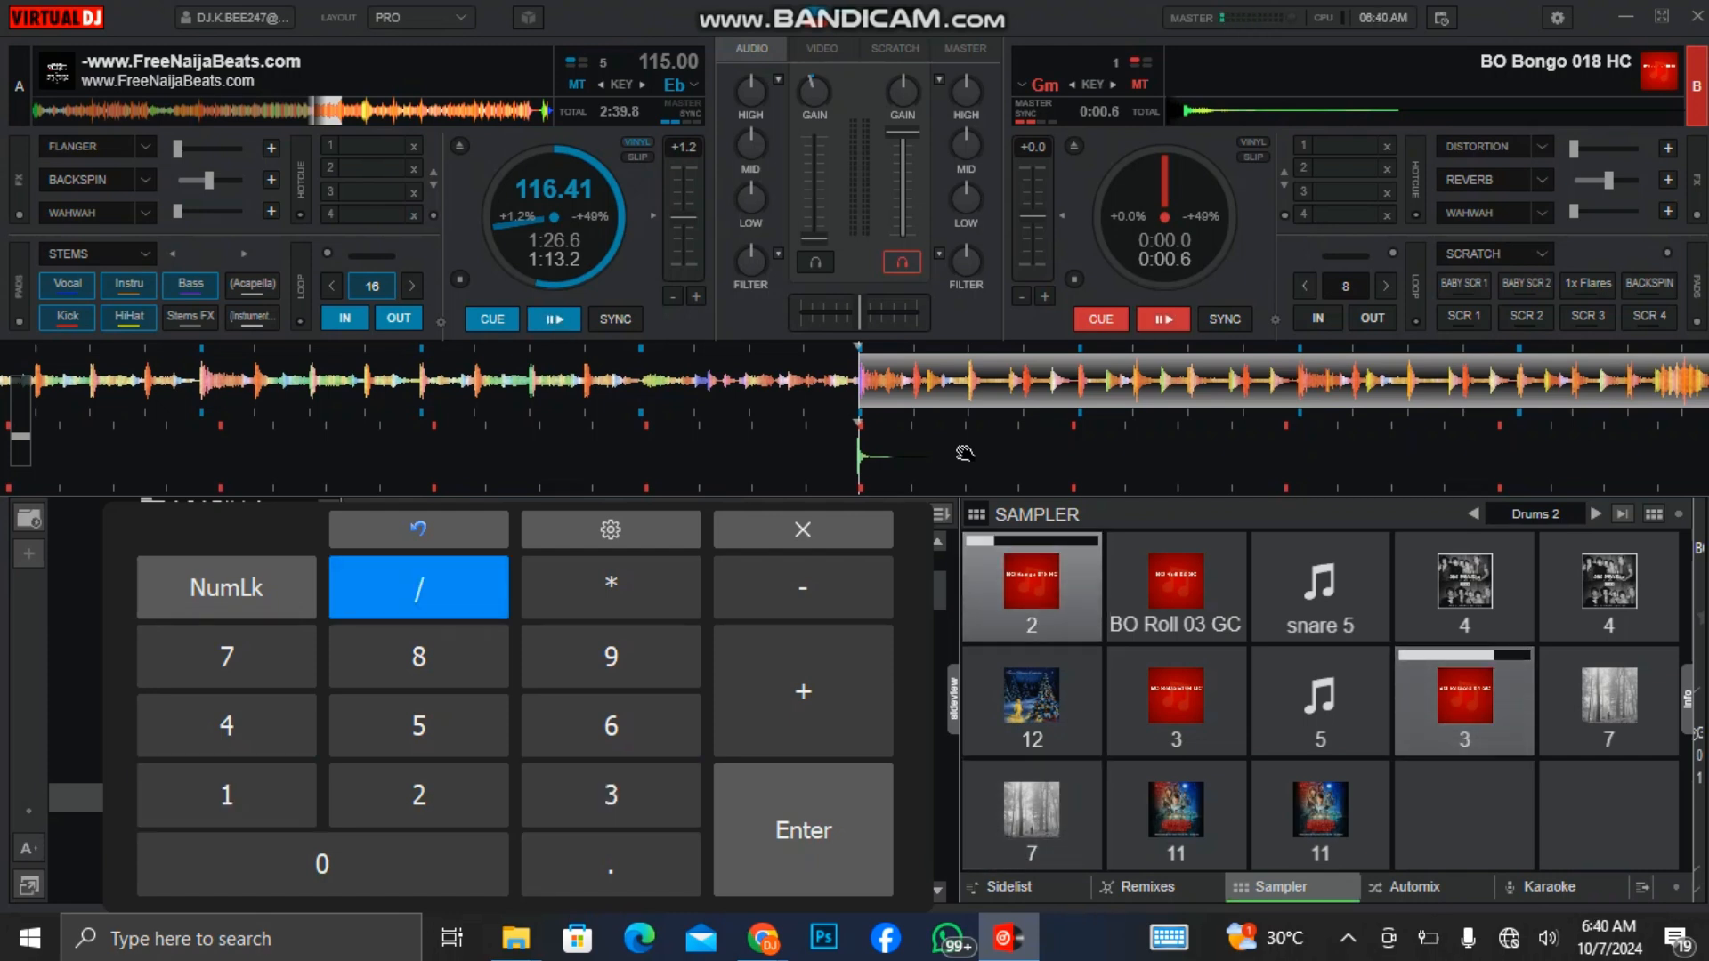
key(3)
key(1)
key(slash)
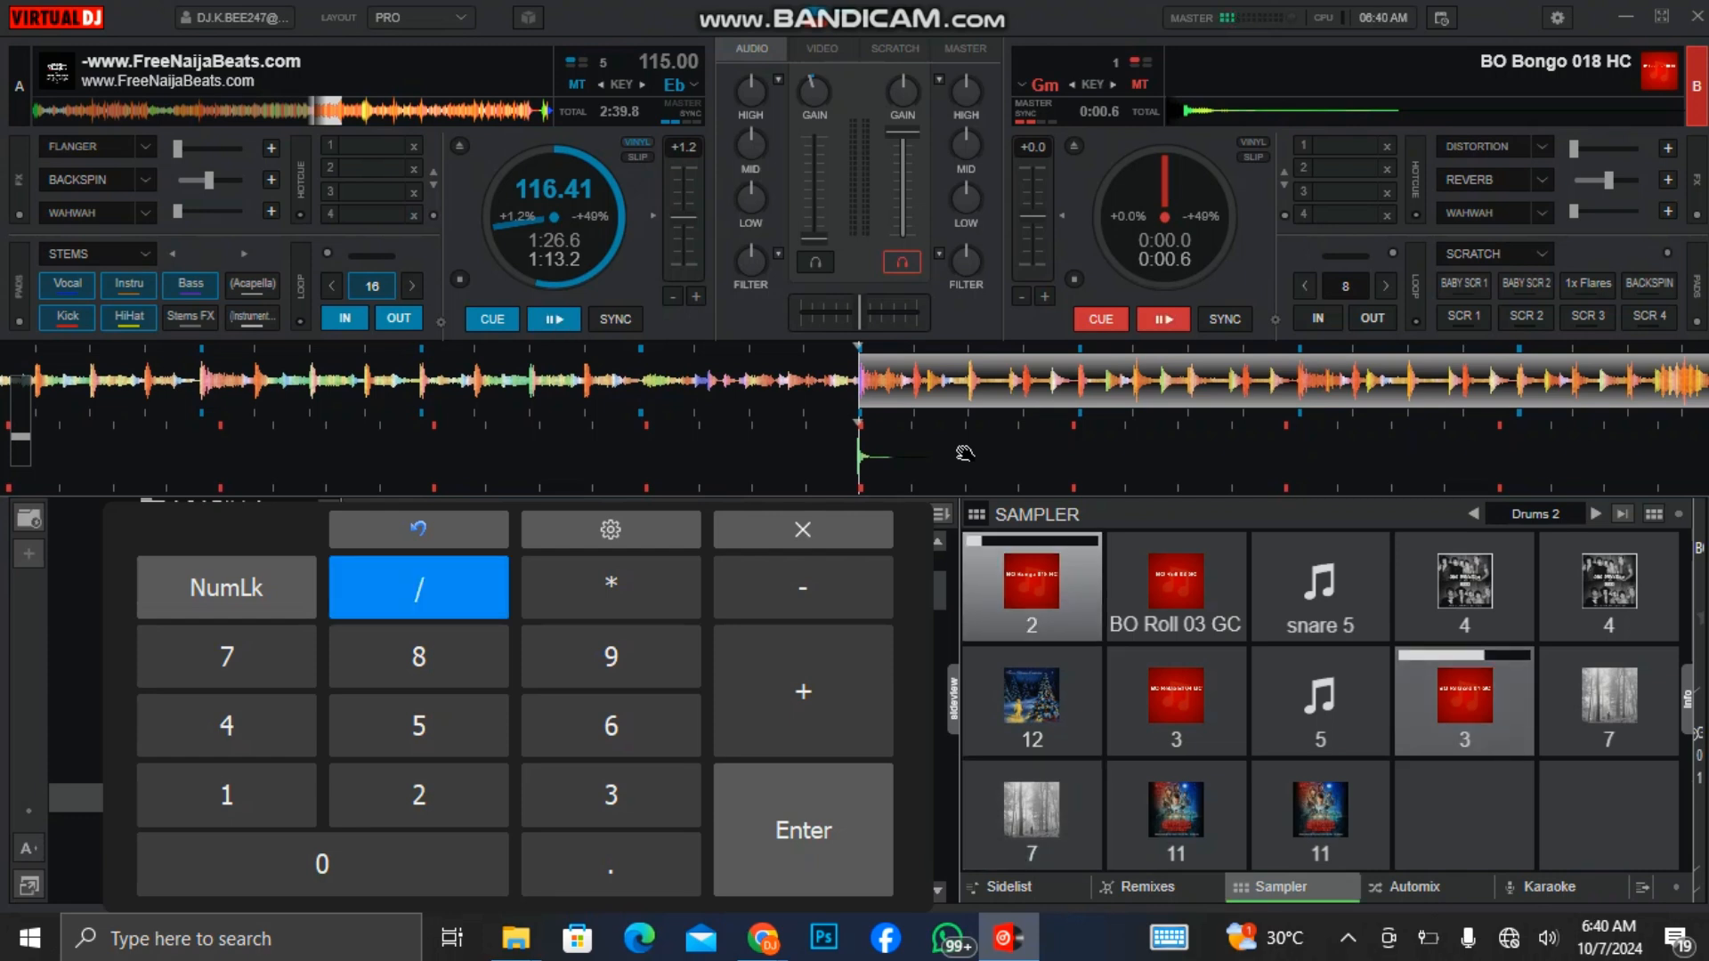
key(3)
key(1)
key(3)
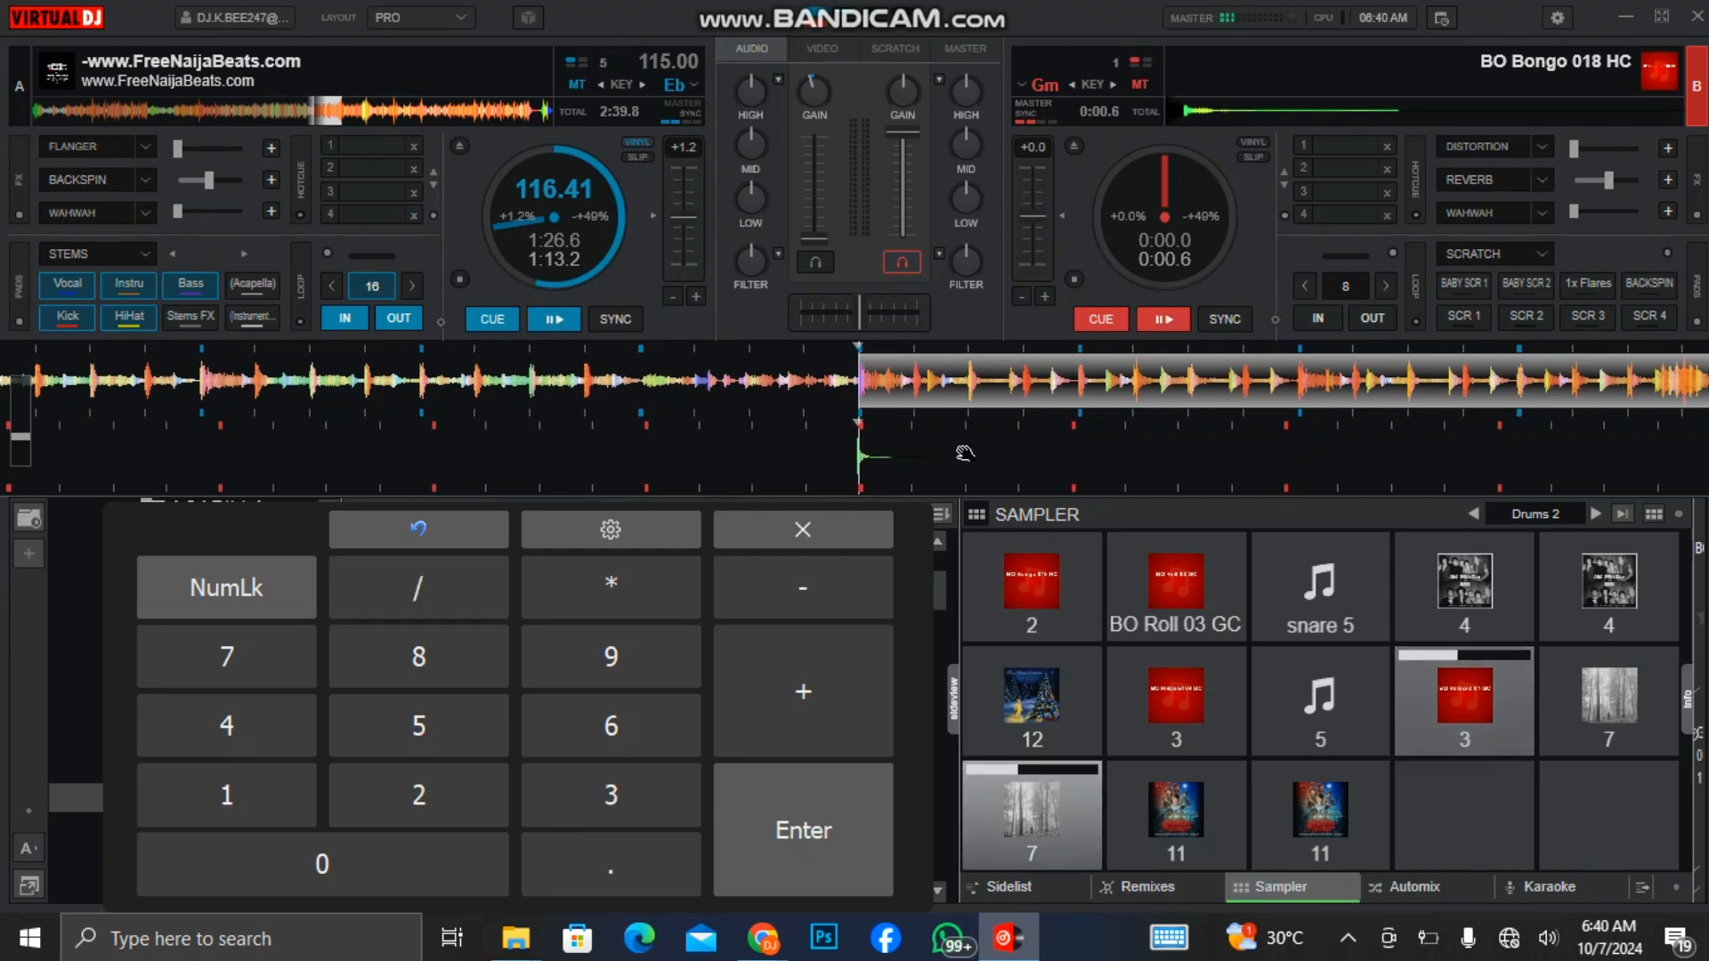
key(slash)
key(3)
key(1)
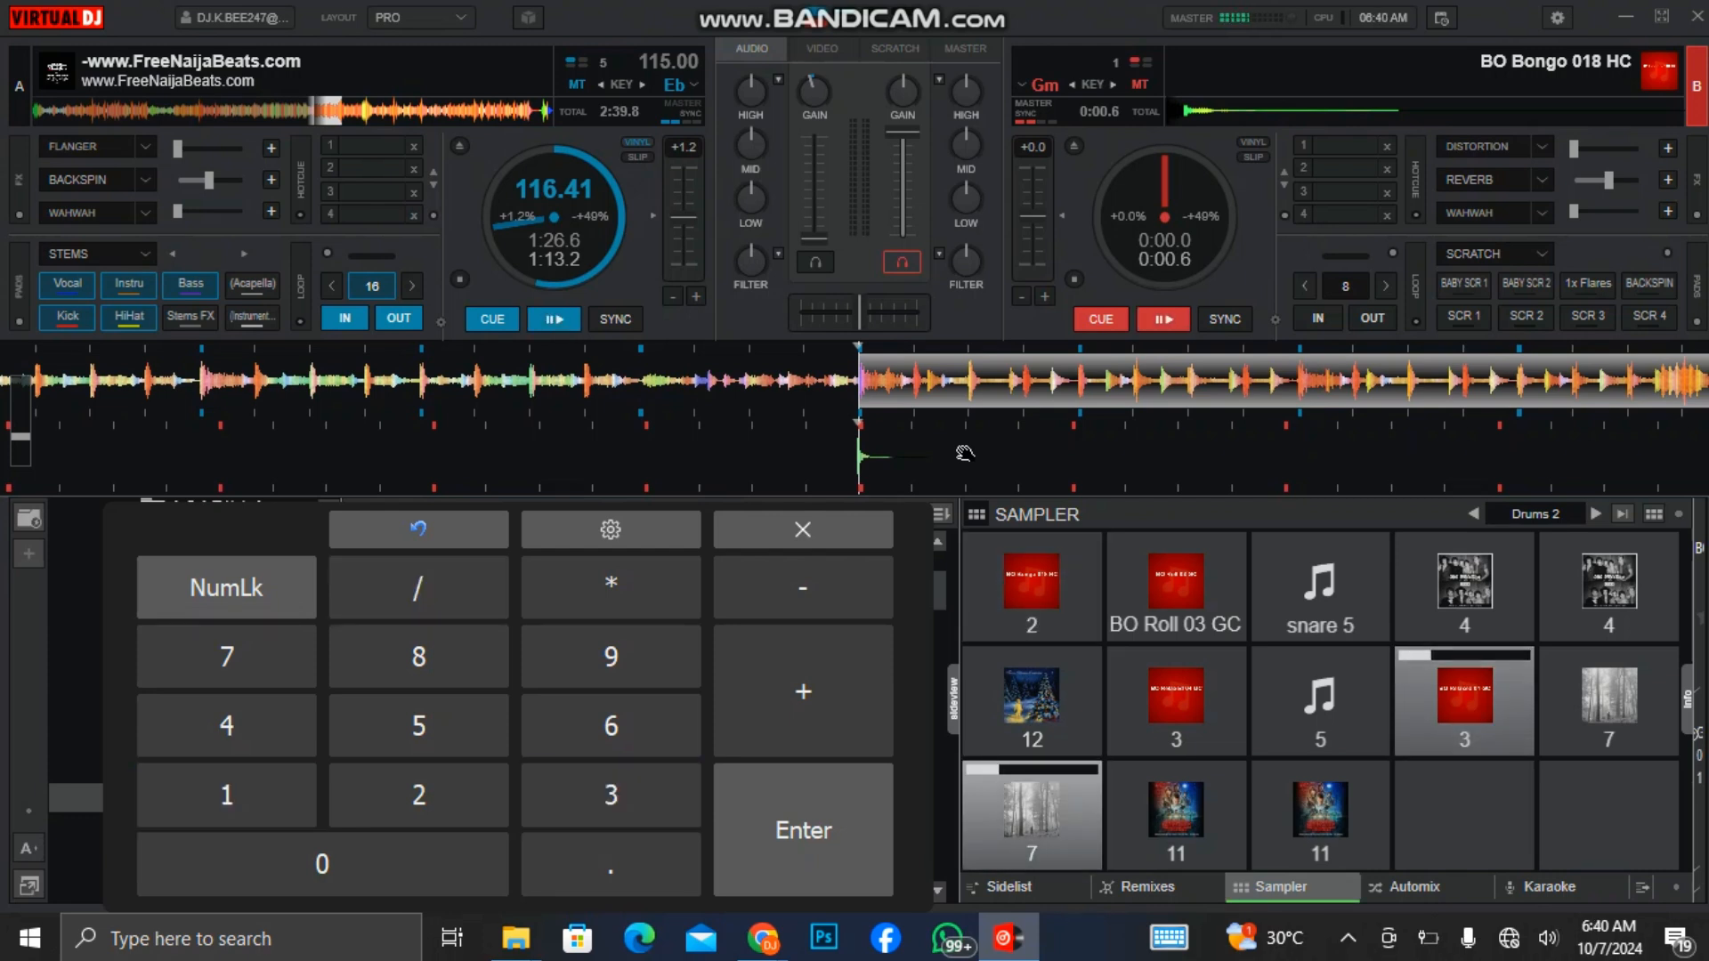
key(3)
key(slash)
key(3)
key(1)
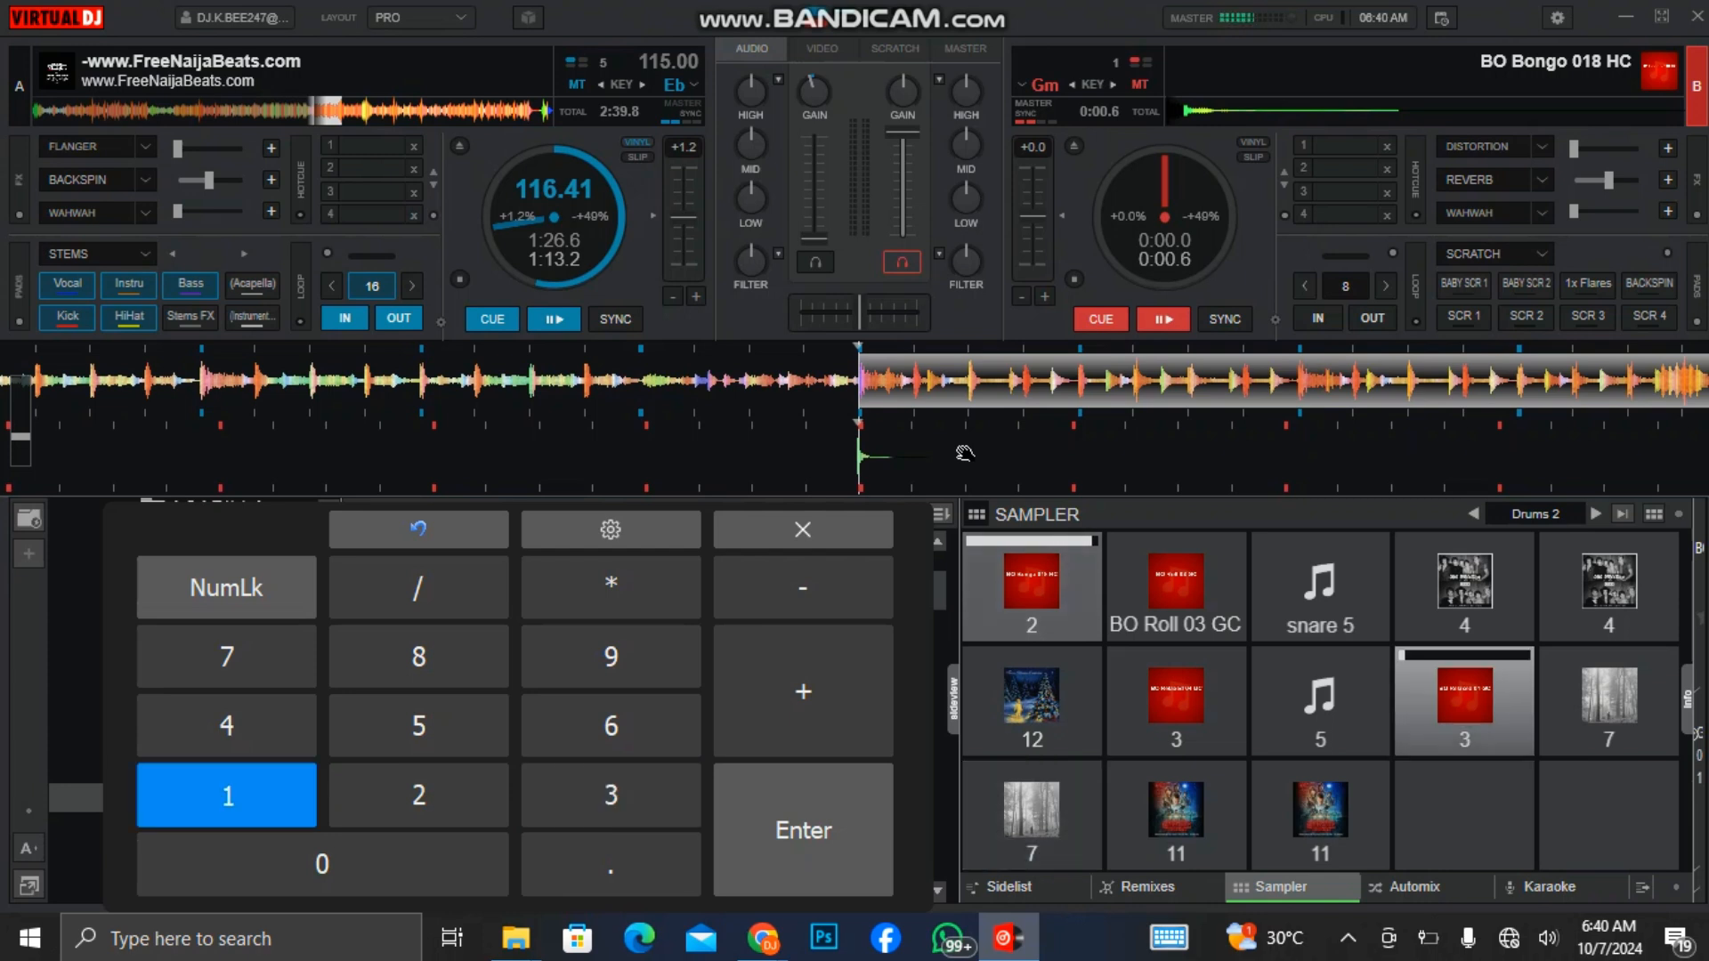
key(3)
key(slash)
key(3)
key(3)
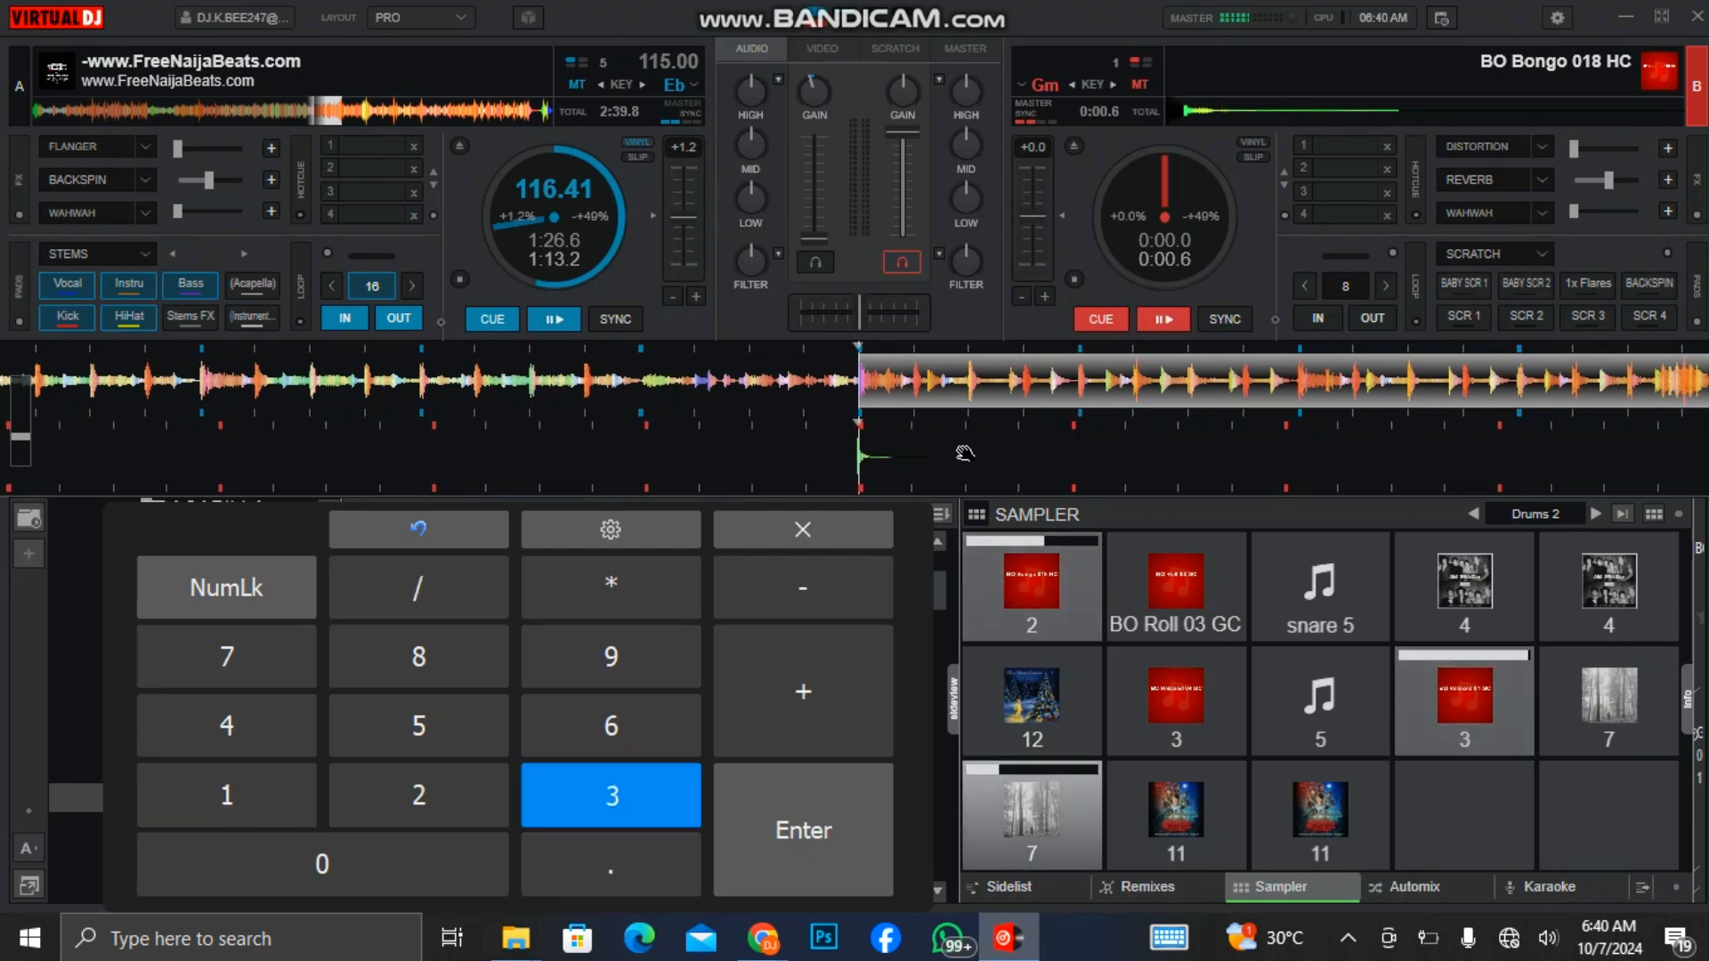
key(1)
key(3)
key(3)
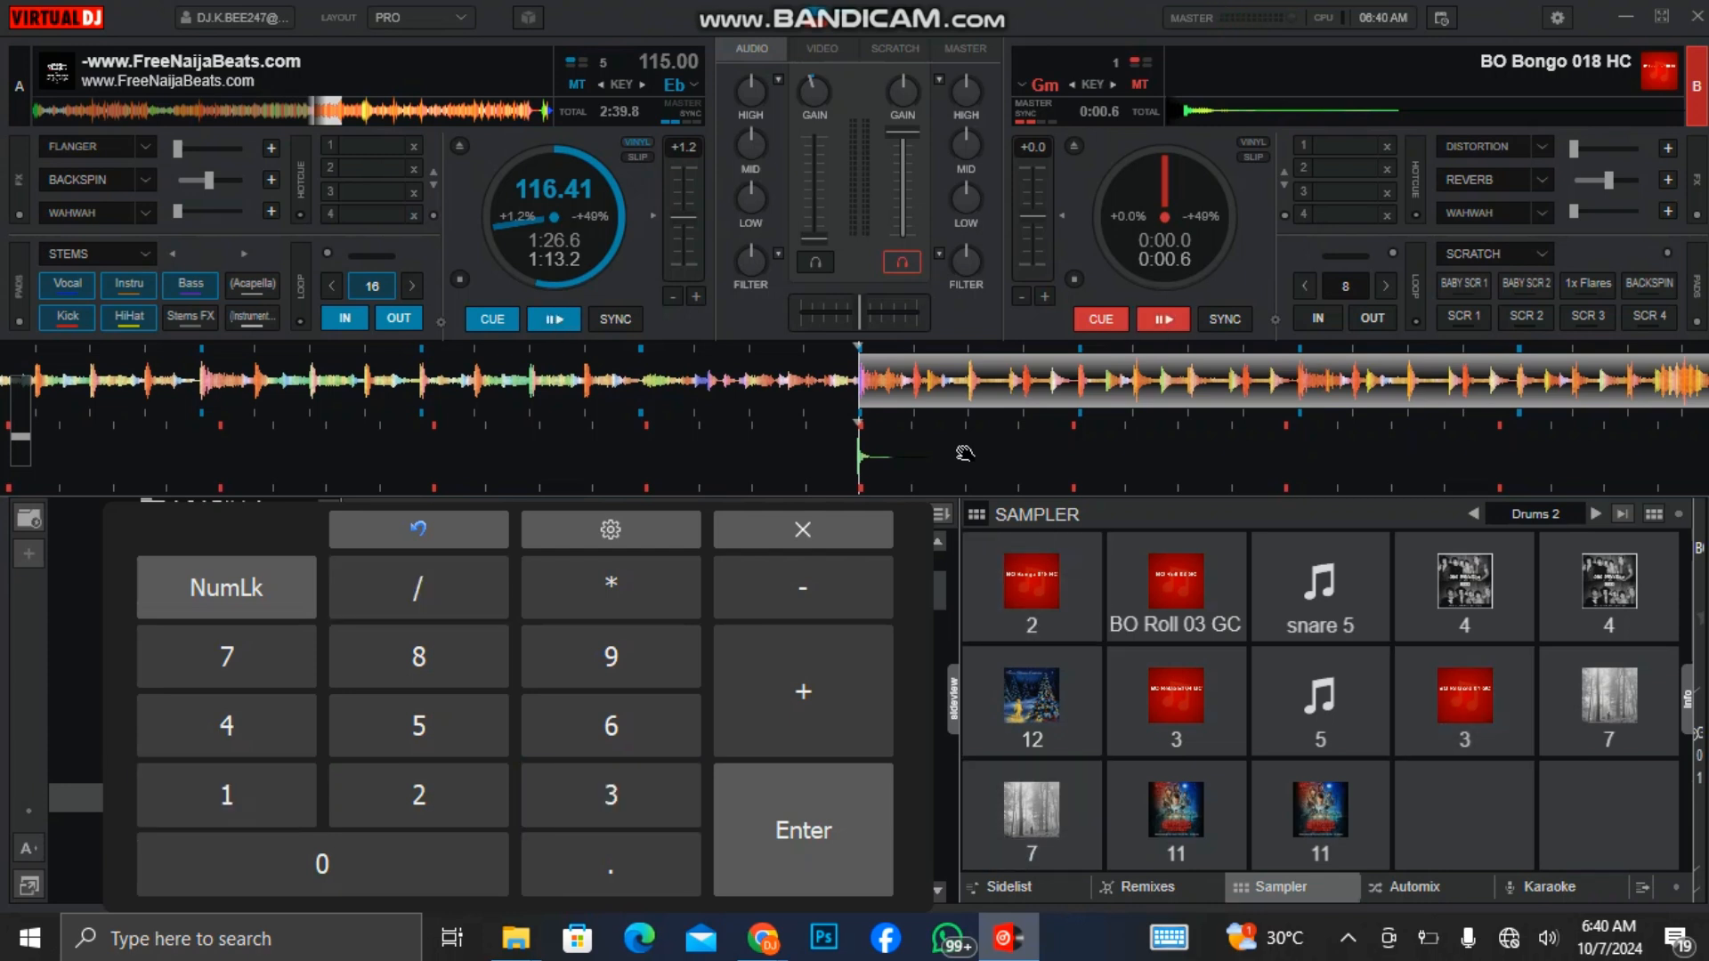
Play another drum pattern from the numeric keypad with sample 12, the first sample 3 and the second sample 4 of Drums 2
key(9)
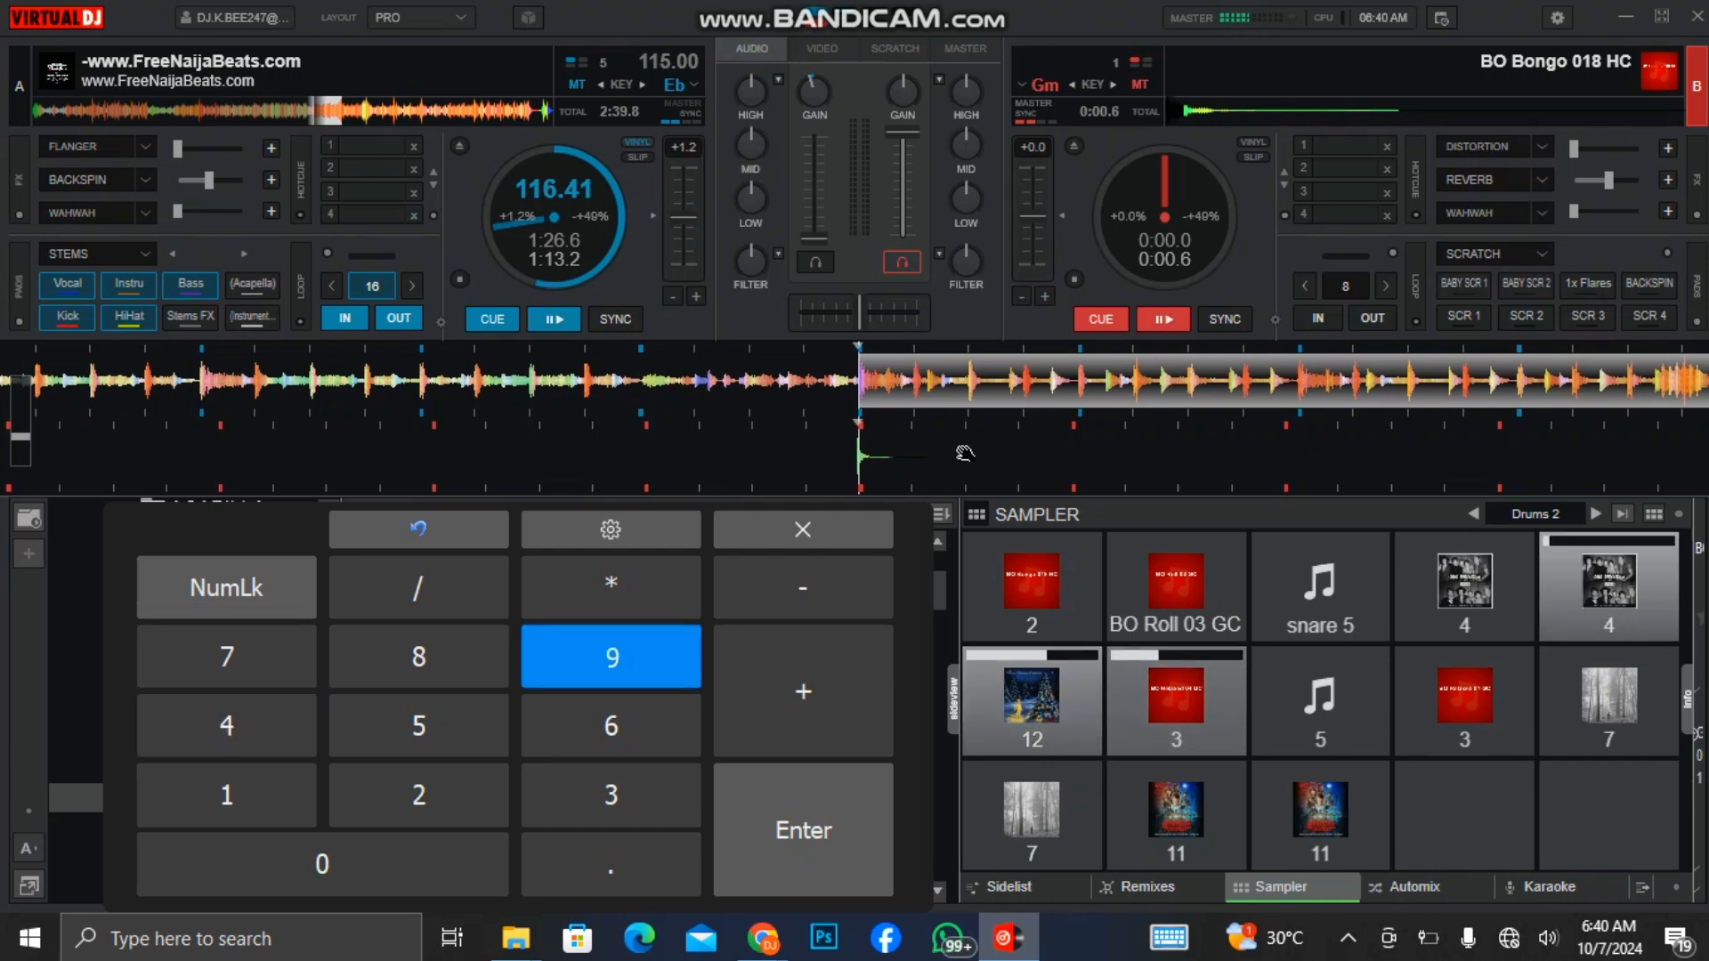
key(5)
key(4)
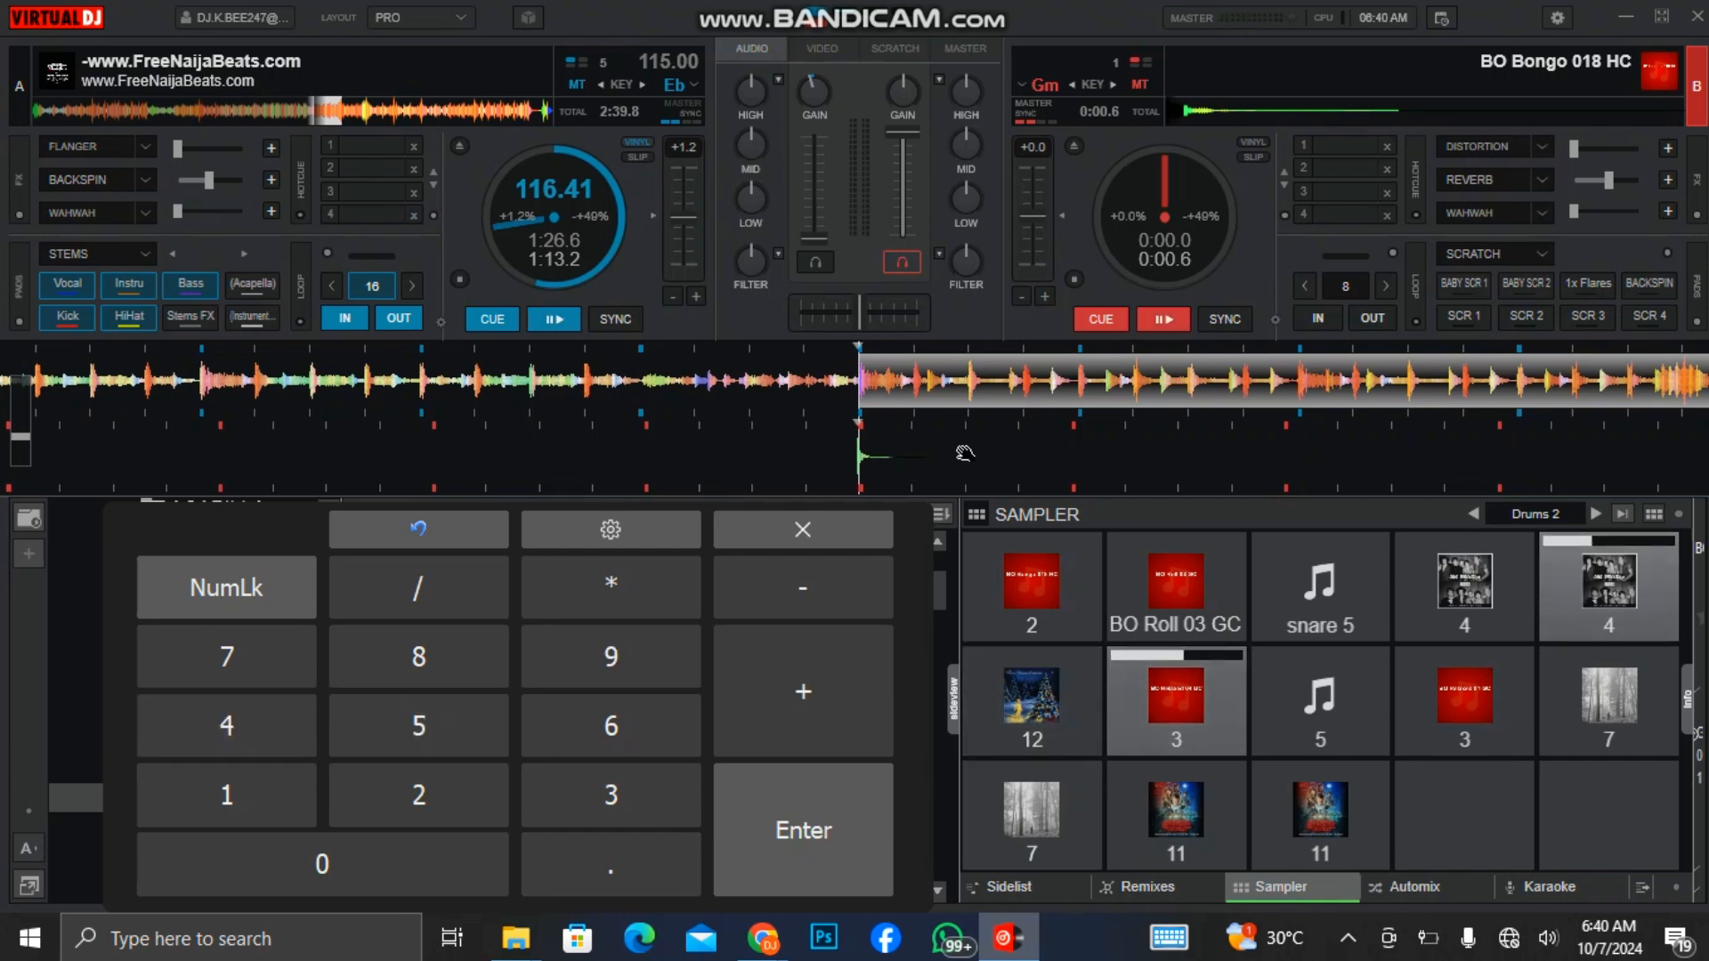
key(4)
key(5)
key(4)
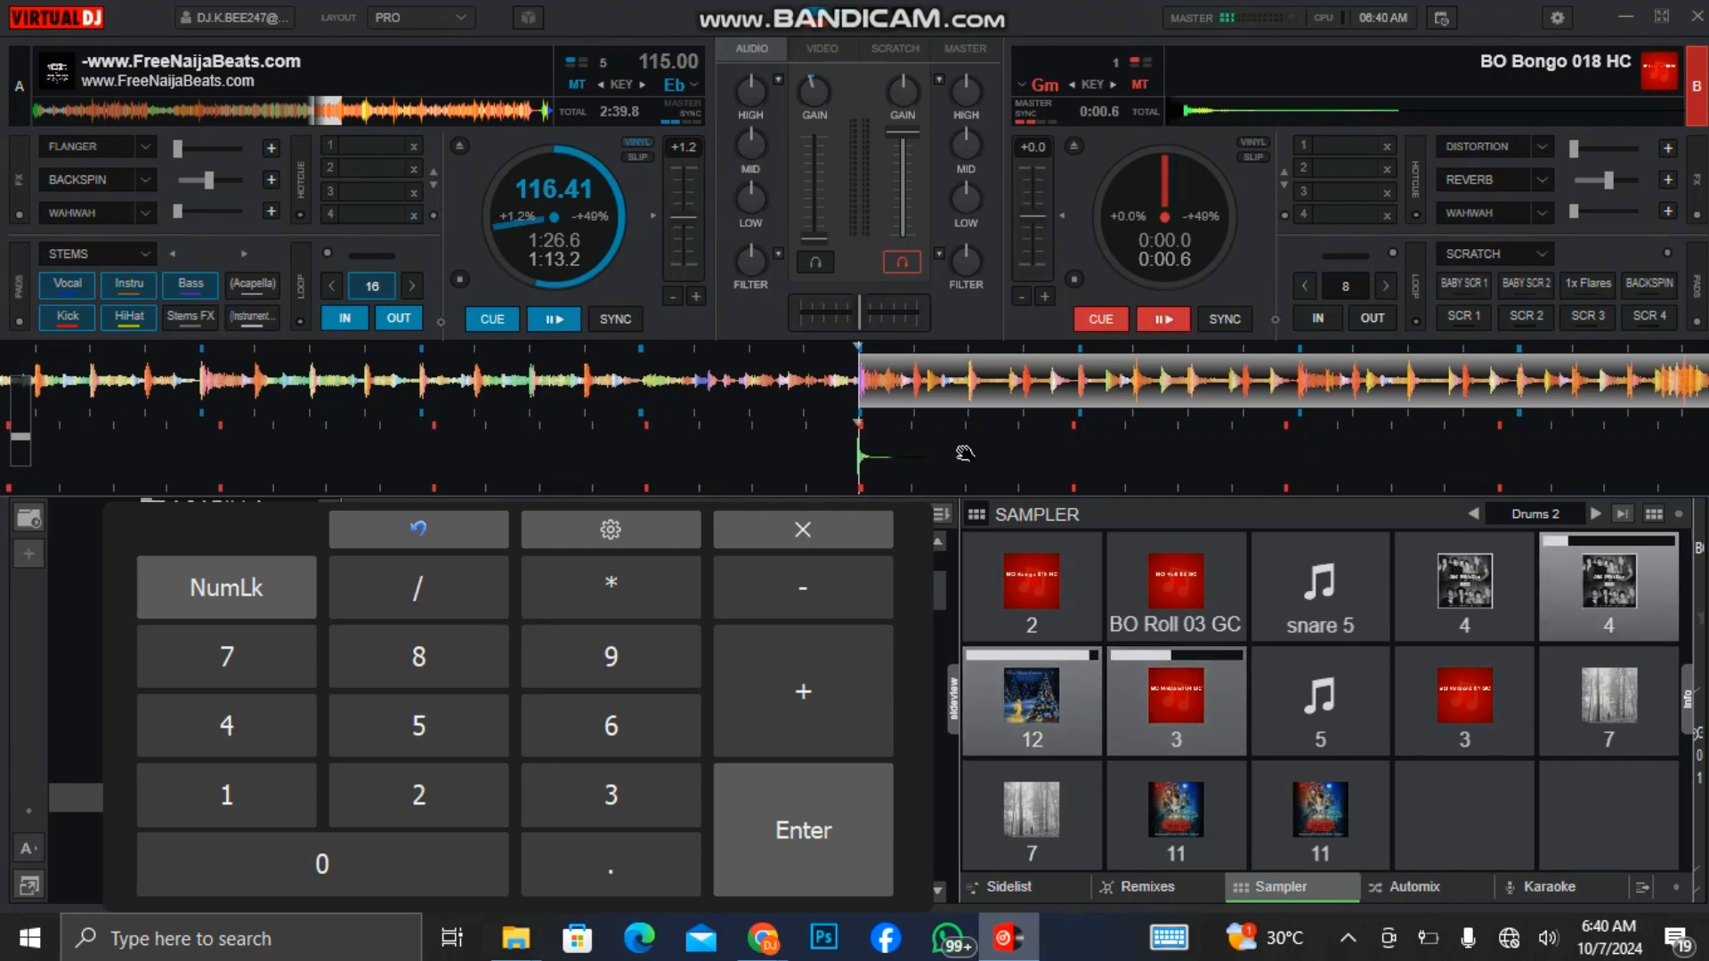
key(5)
key(4)
key(4)
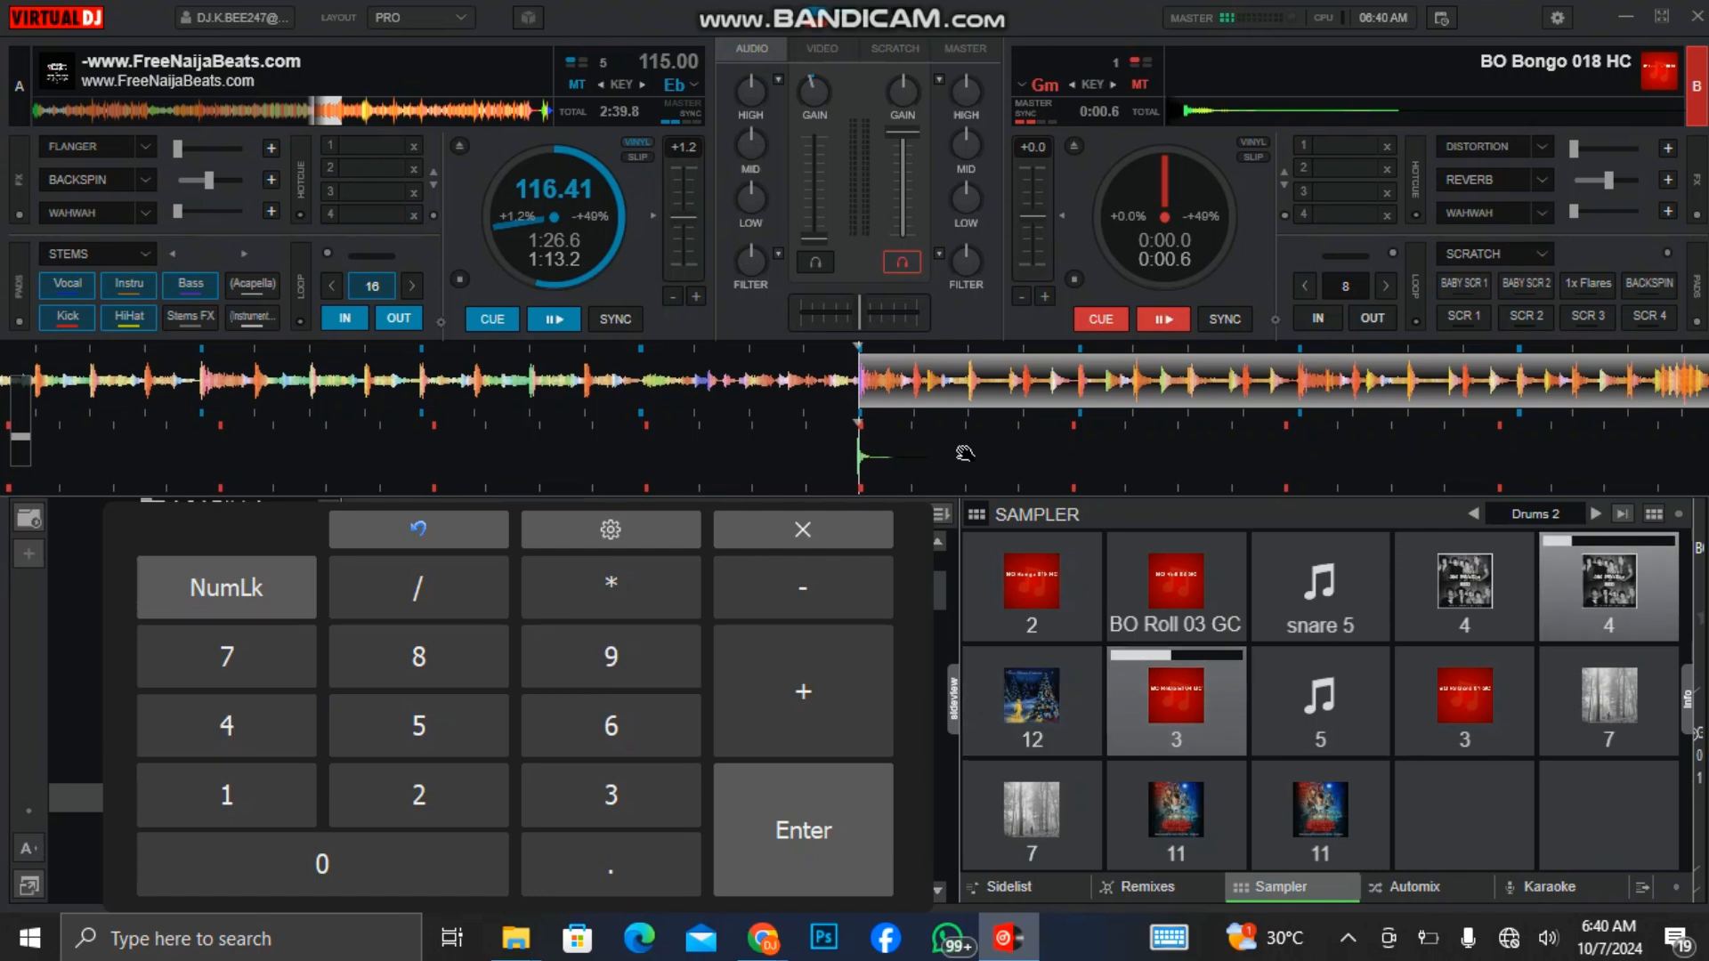
Finish the current drum pattern from the numeric keypad with sample 12 and the first sample 3 in the second row of Drums 2
key(4)
key(5)
key(4)
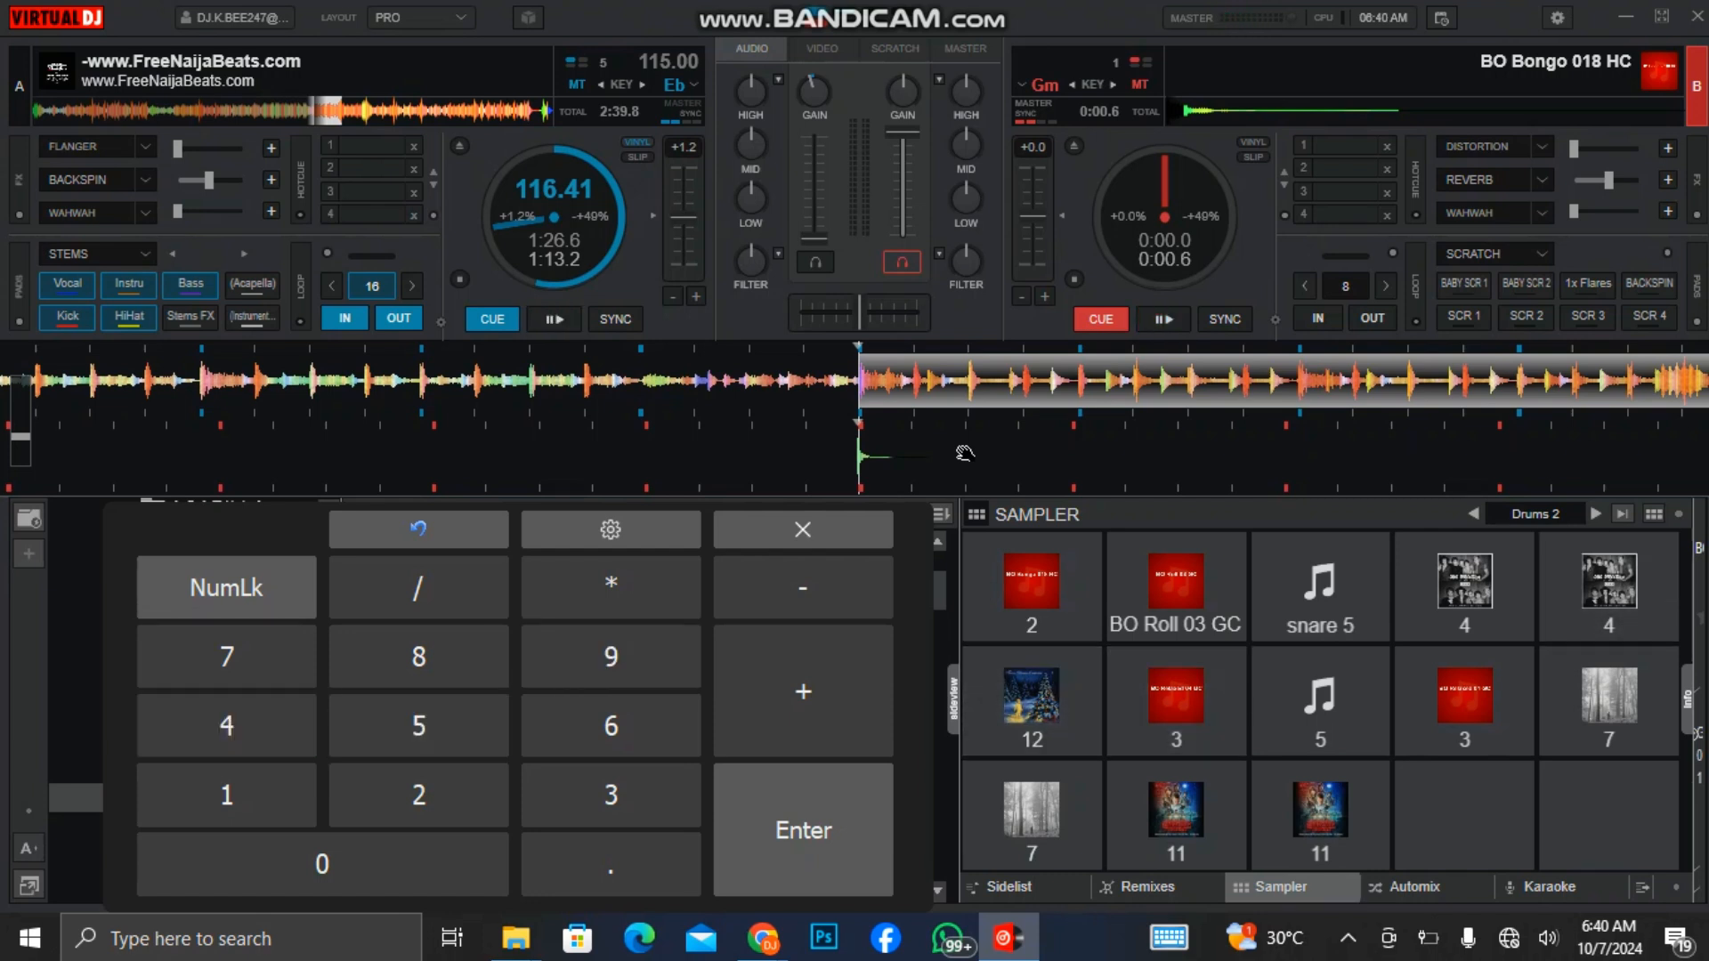
Play a new drum pattern from the numeric keypad with sample 5 in the second row and both samples 7 of Drums 2
key(.)
key(0)
key(6)
key(2)
key(3)
key(3)
key(6)
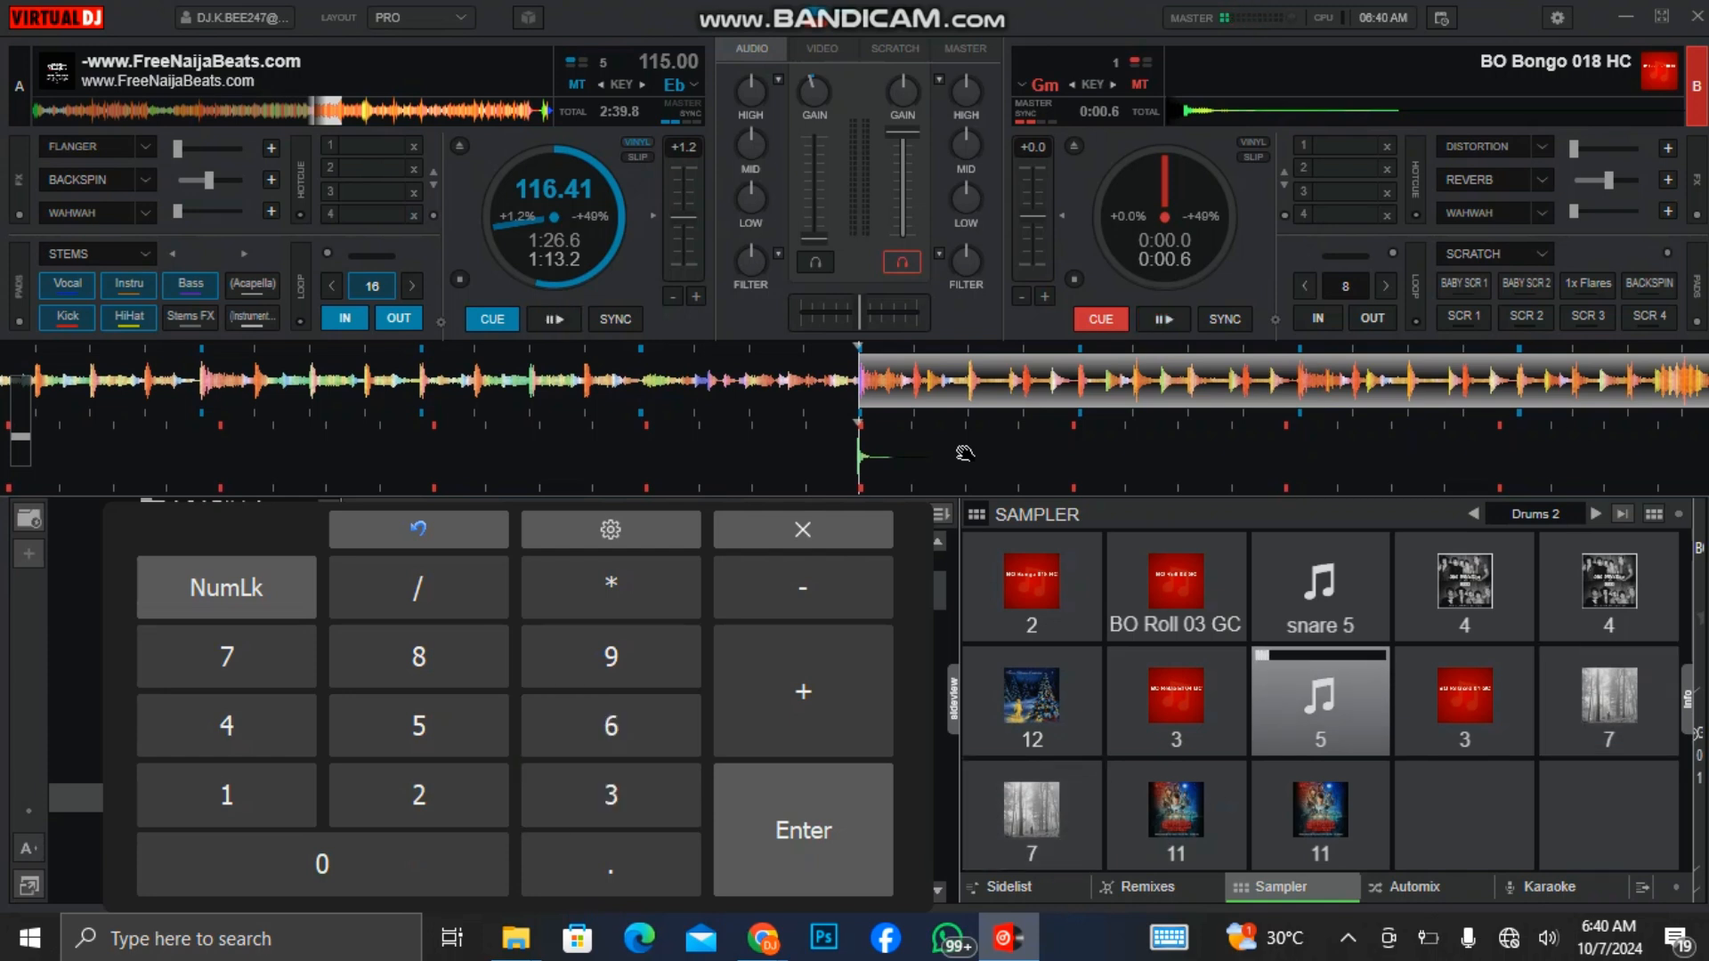
key(.)
key(6)
key(.)
key(3)
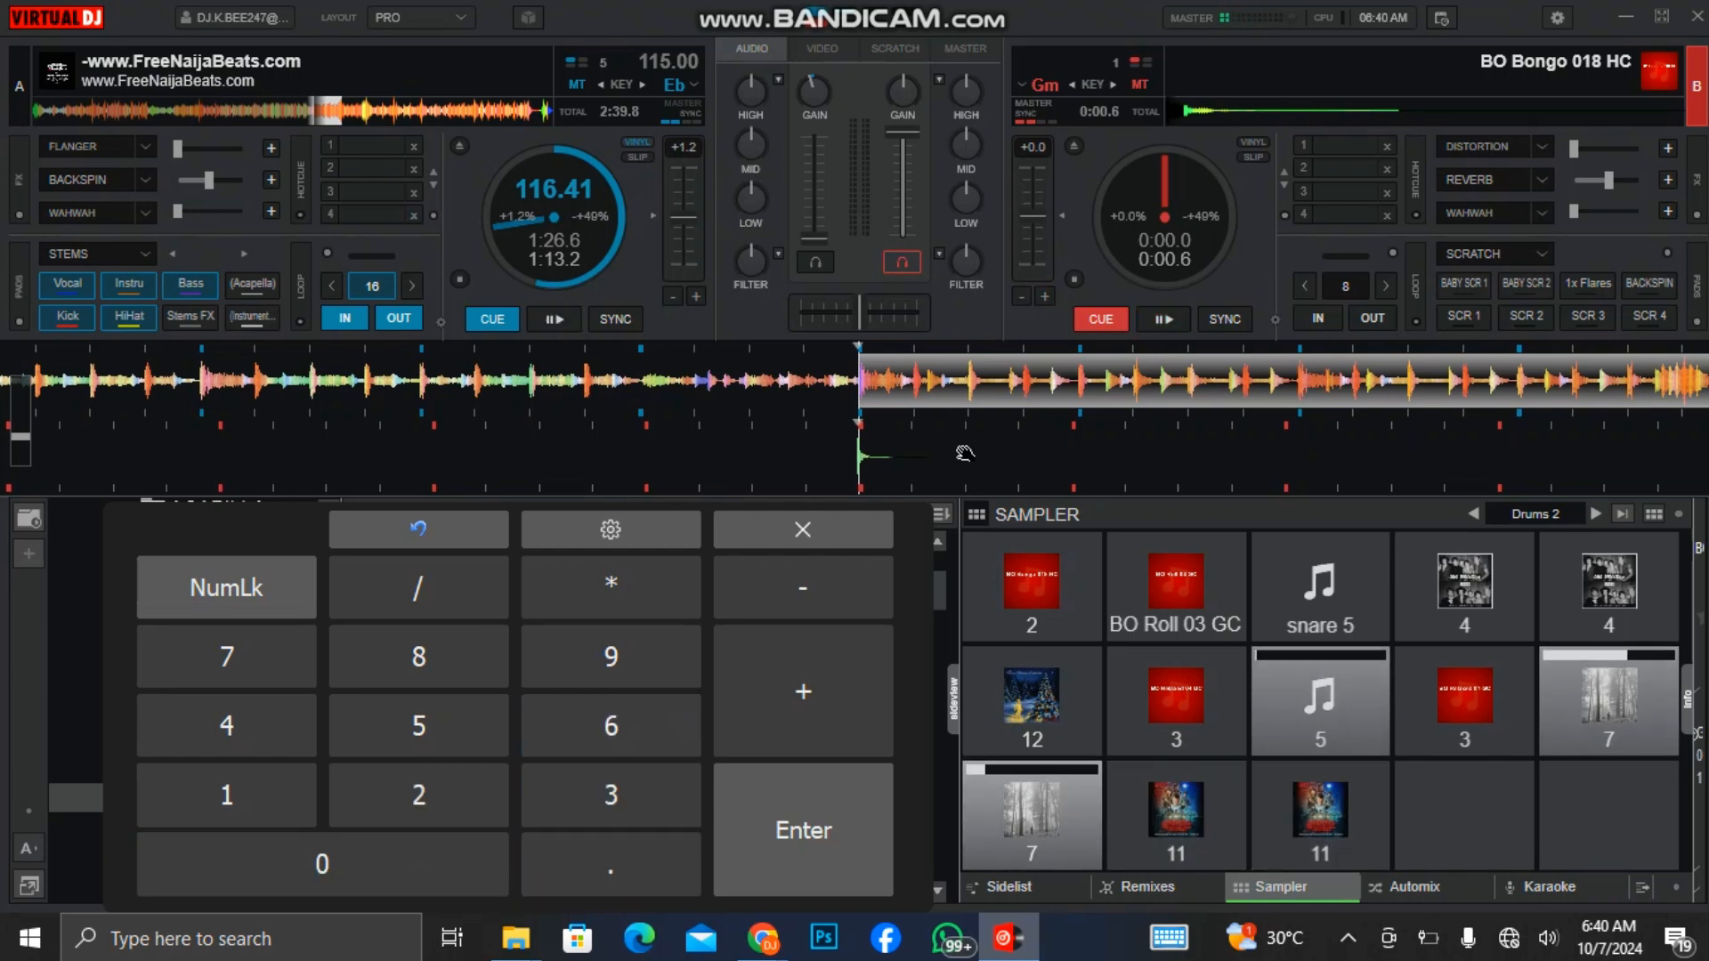
Repeat the drum pattern from the numeric keypad with second-row sample 5, the second sample 11 and both samples 7 of Drums 2
key(0)
key(period)
key(6)
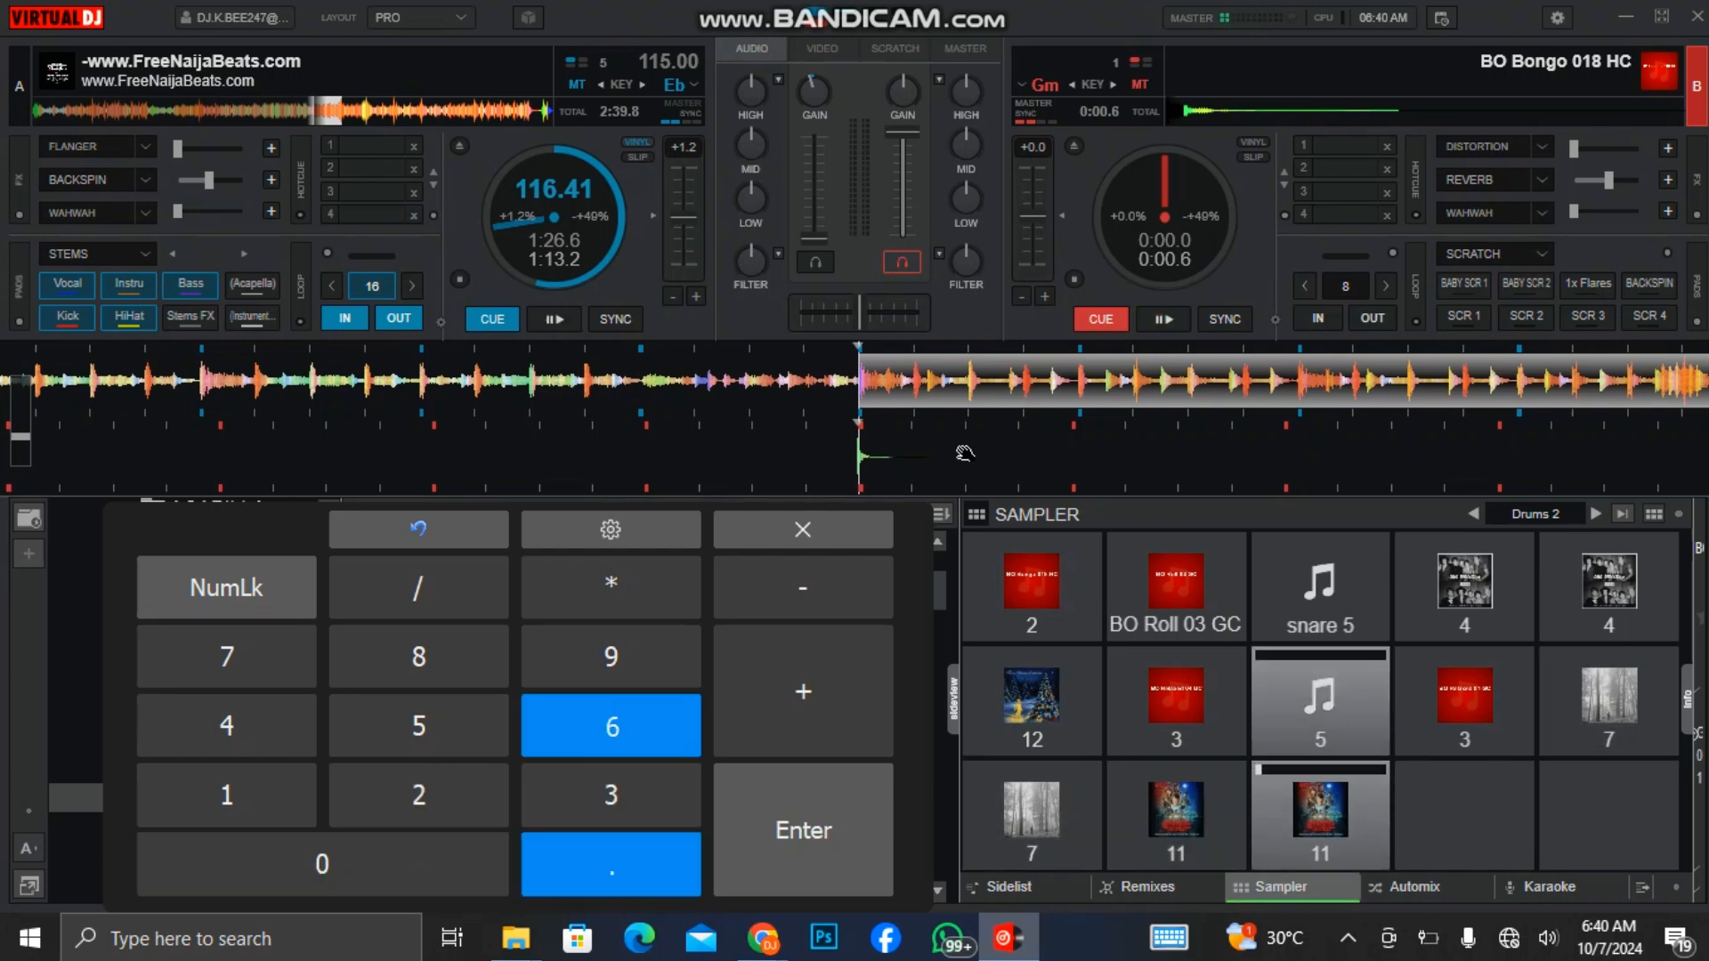
key(3)
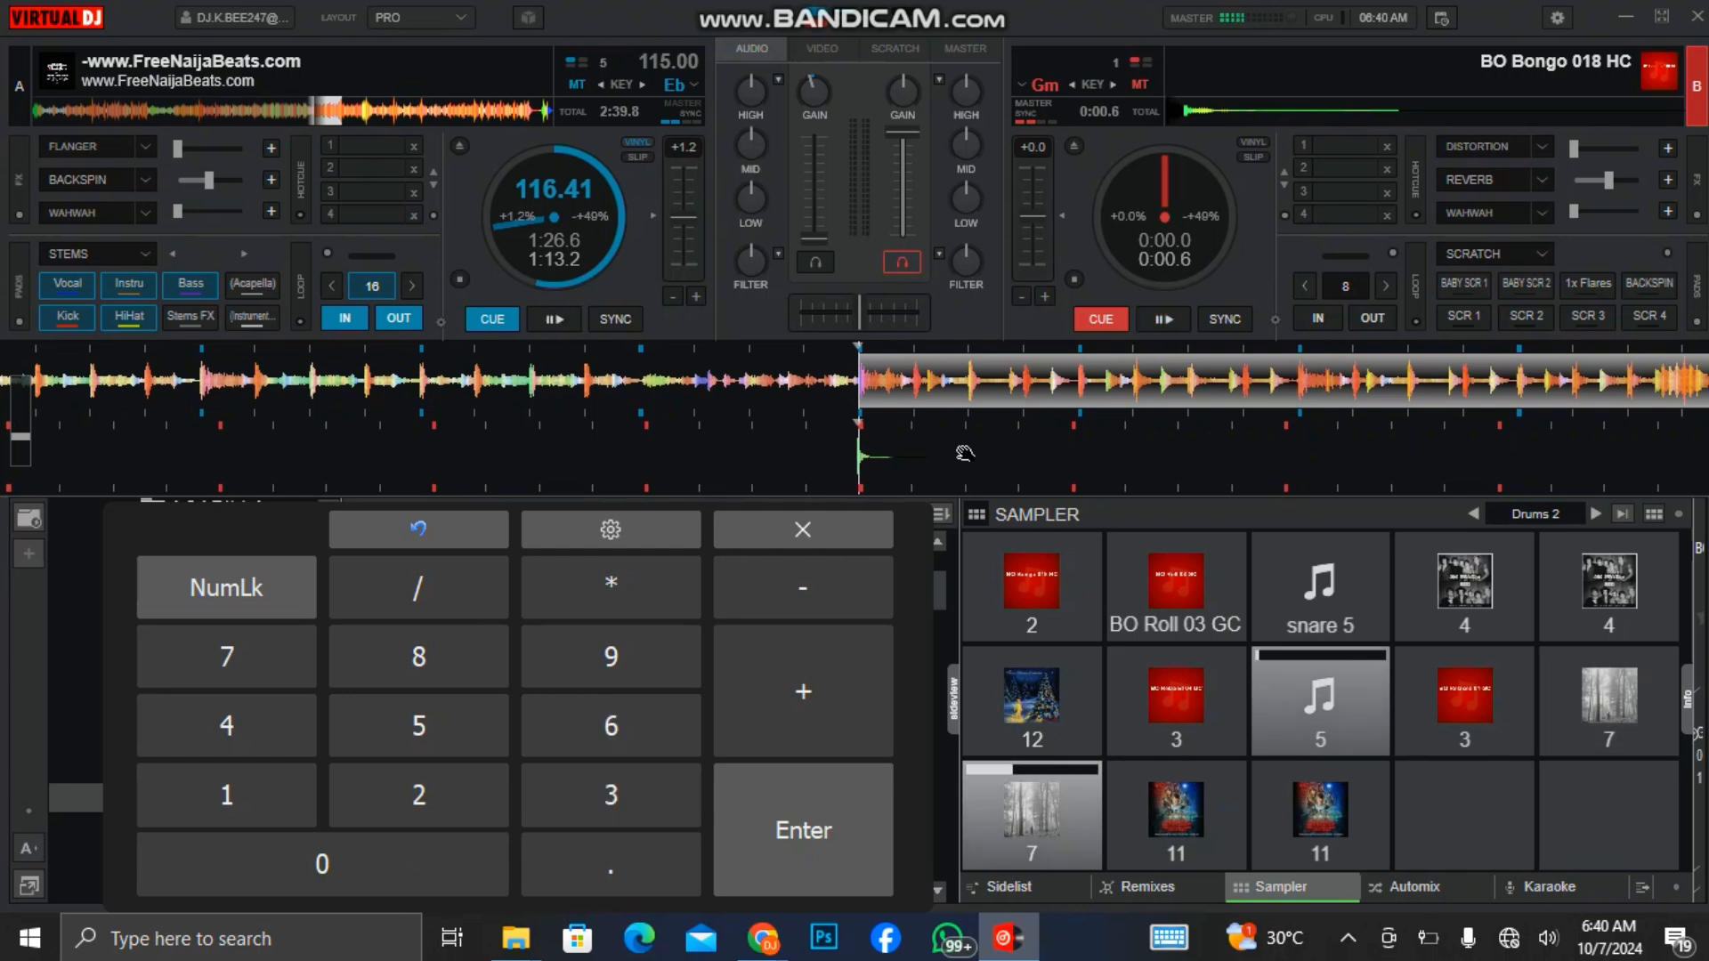
key(period)
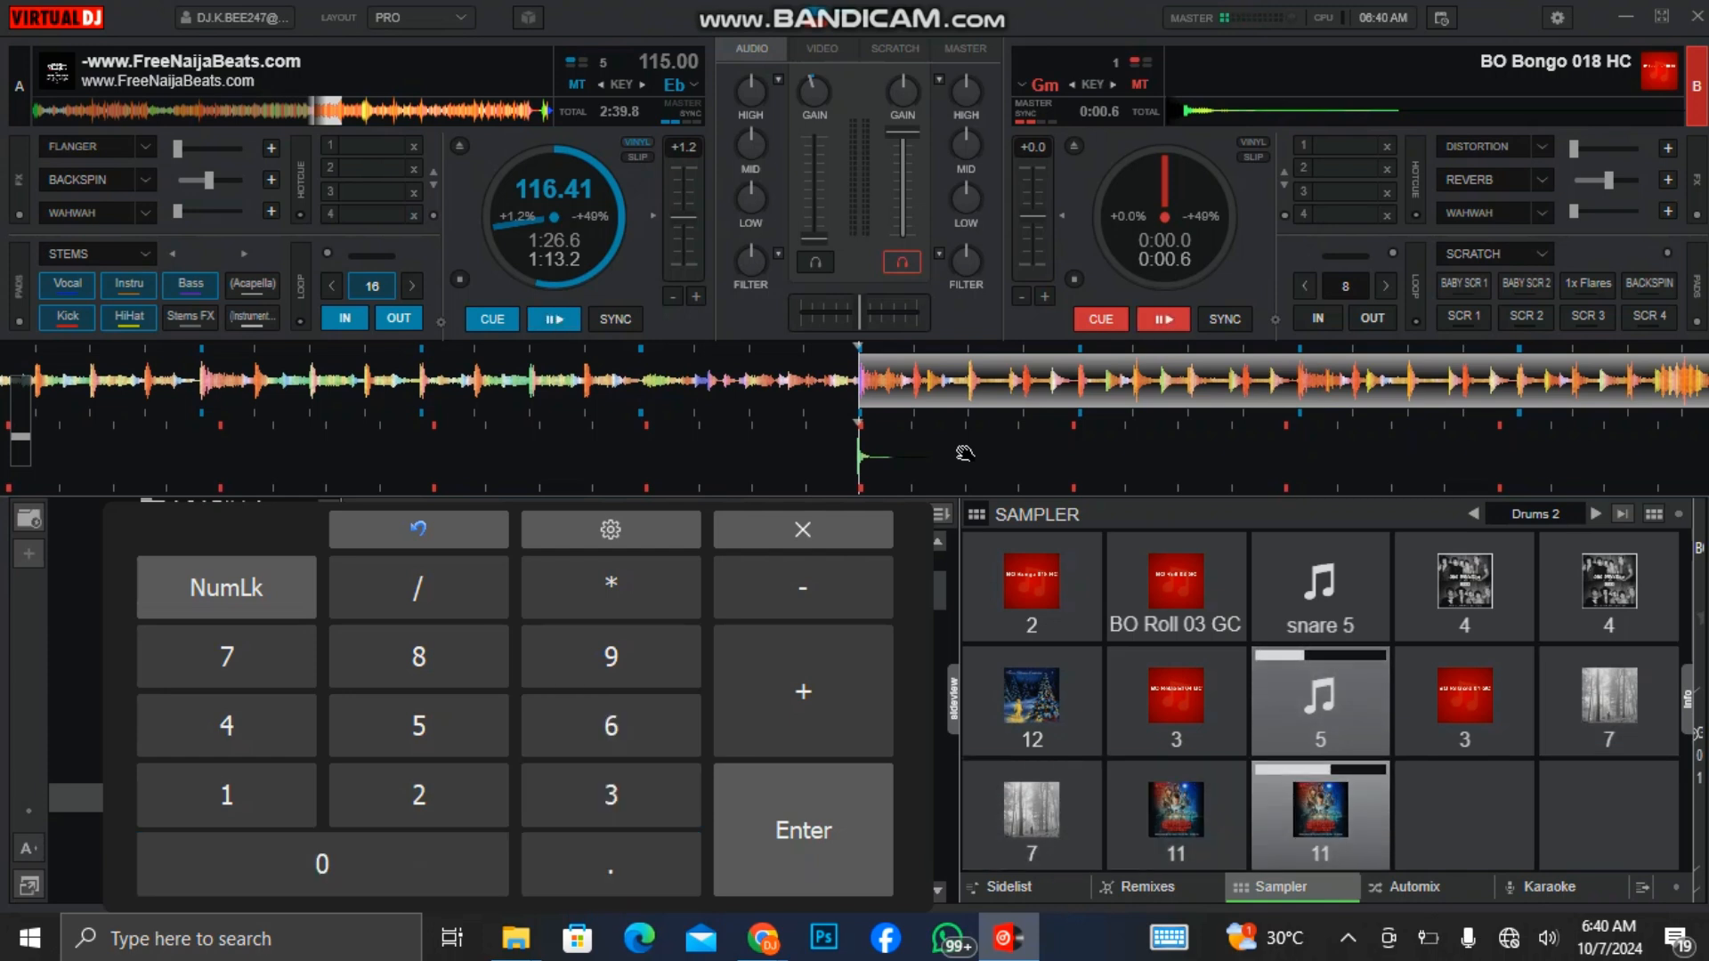
key(0)
key(period)
key(6)
key(3)
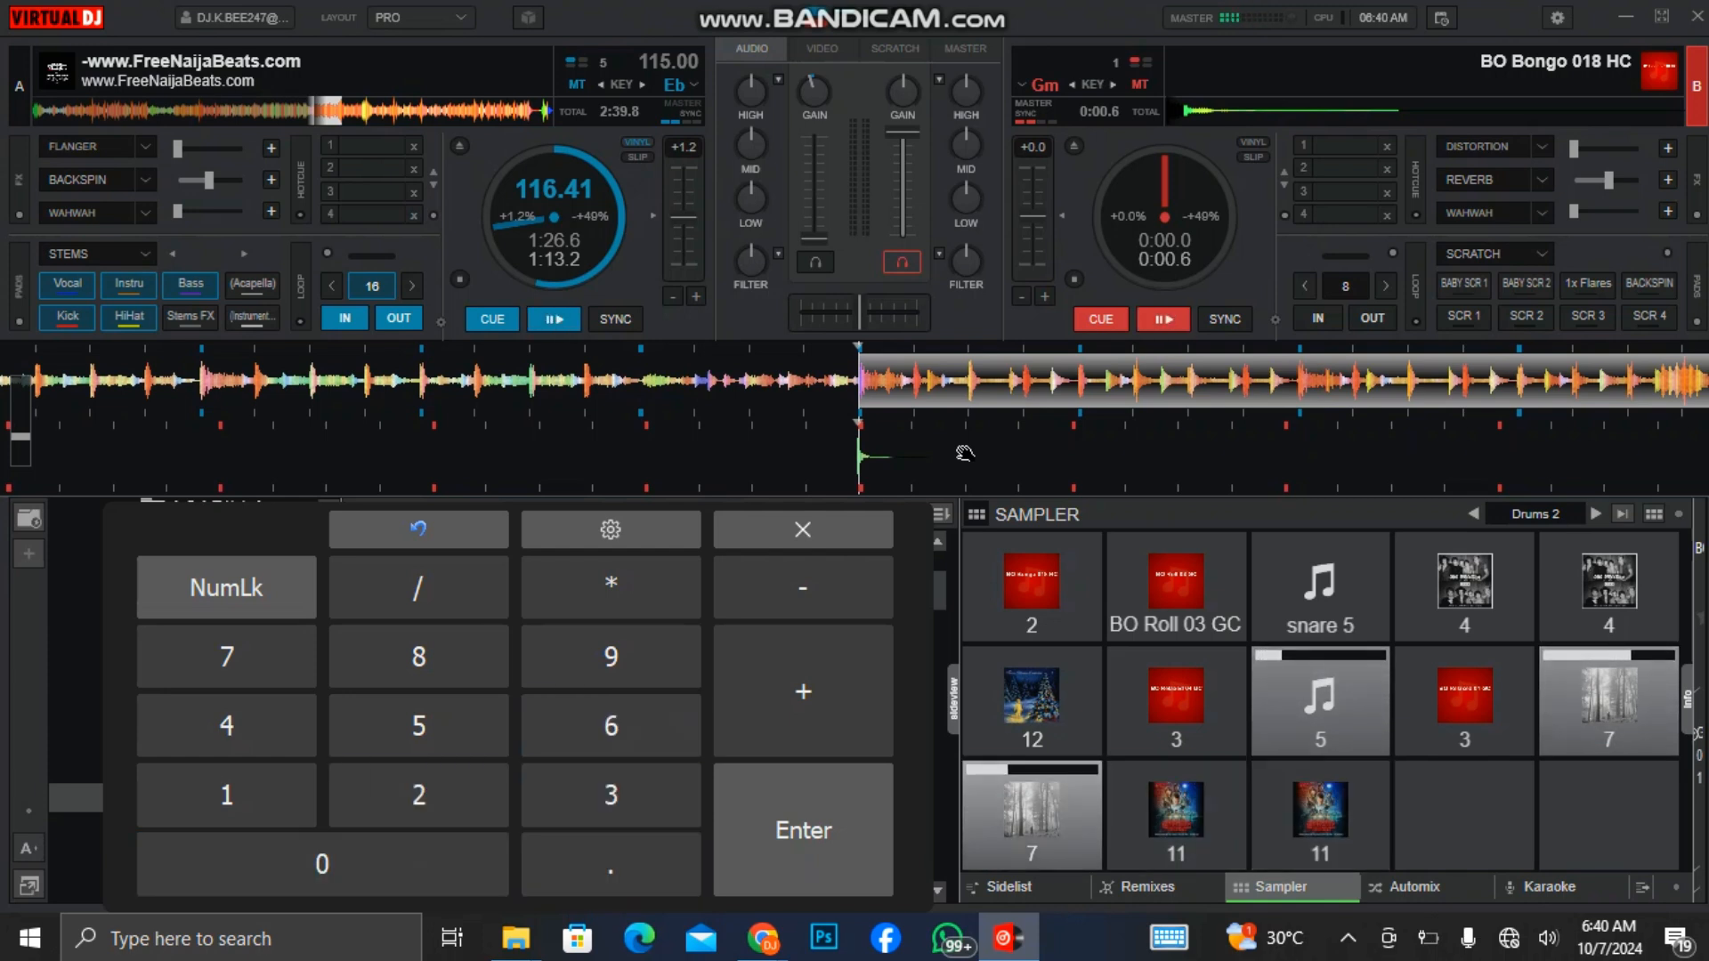
key(2)
key(3)
key(6)
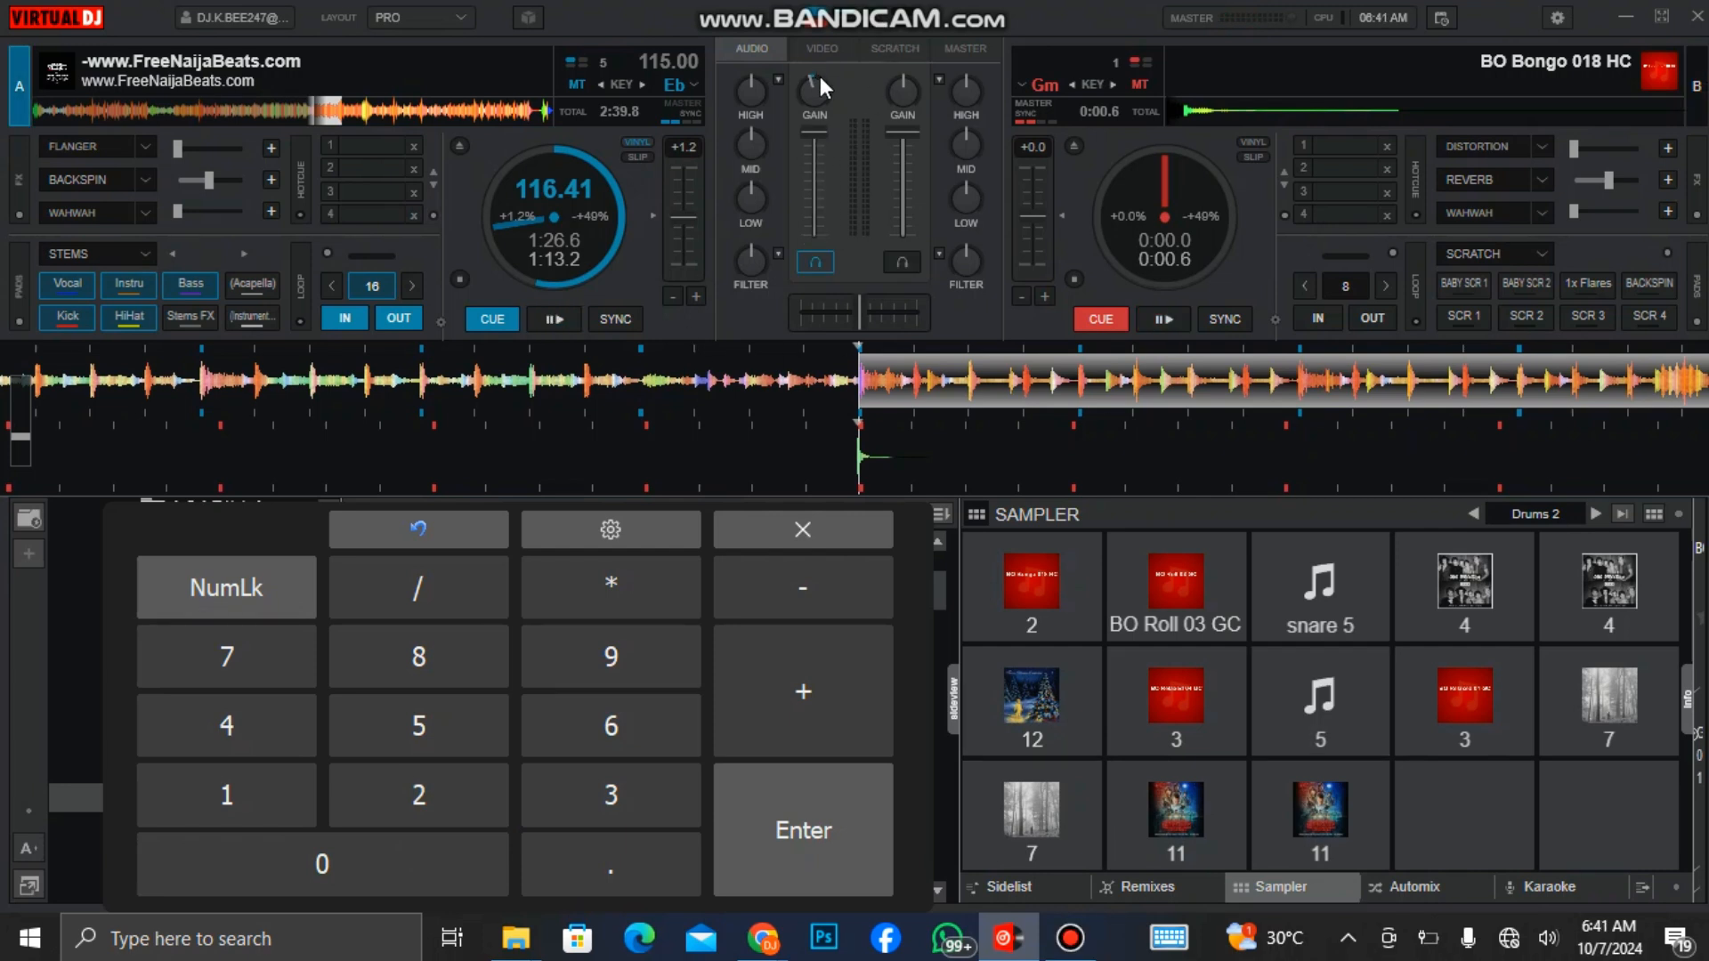
Start the looped track on deck A and play third-row sample 7 and the second sample 11 over it from the numeric keypad
mouse_move(821, 83)
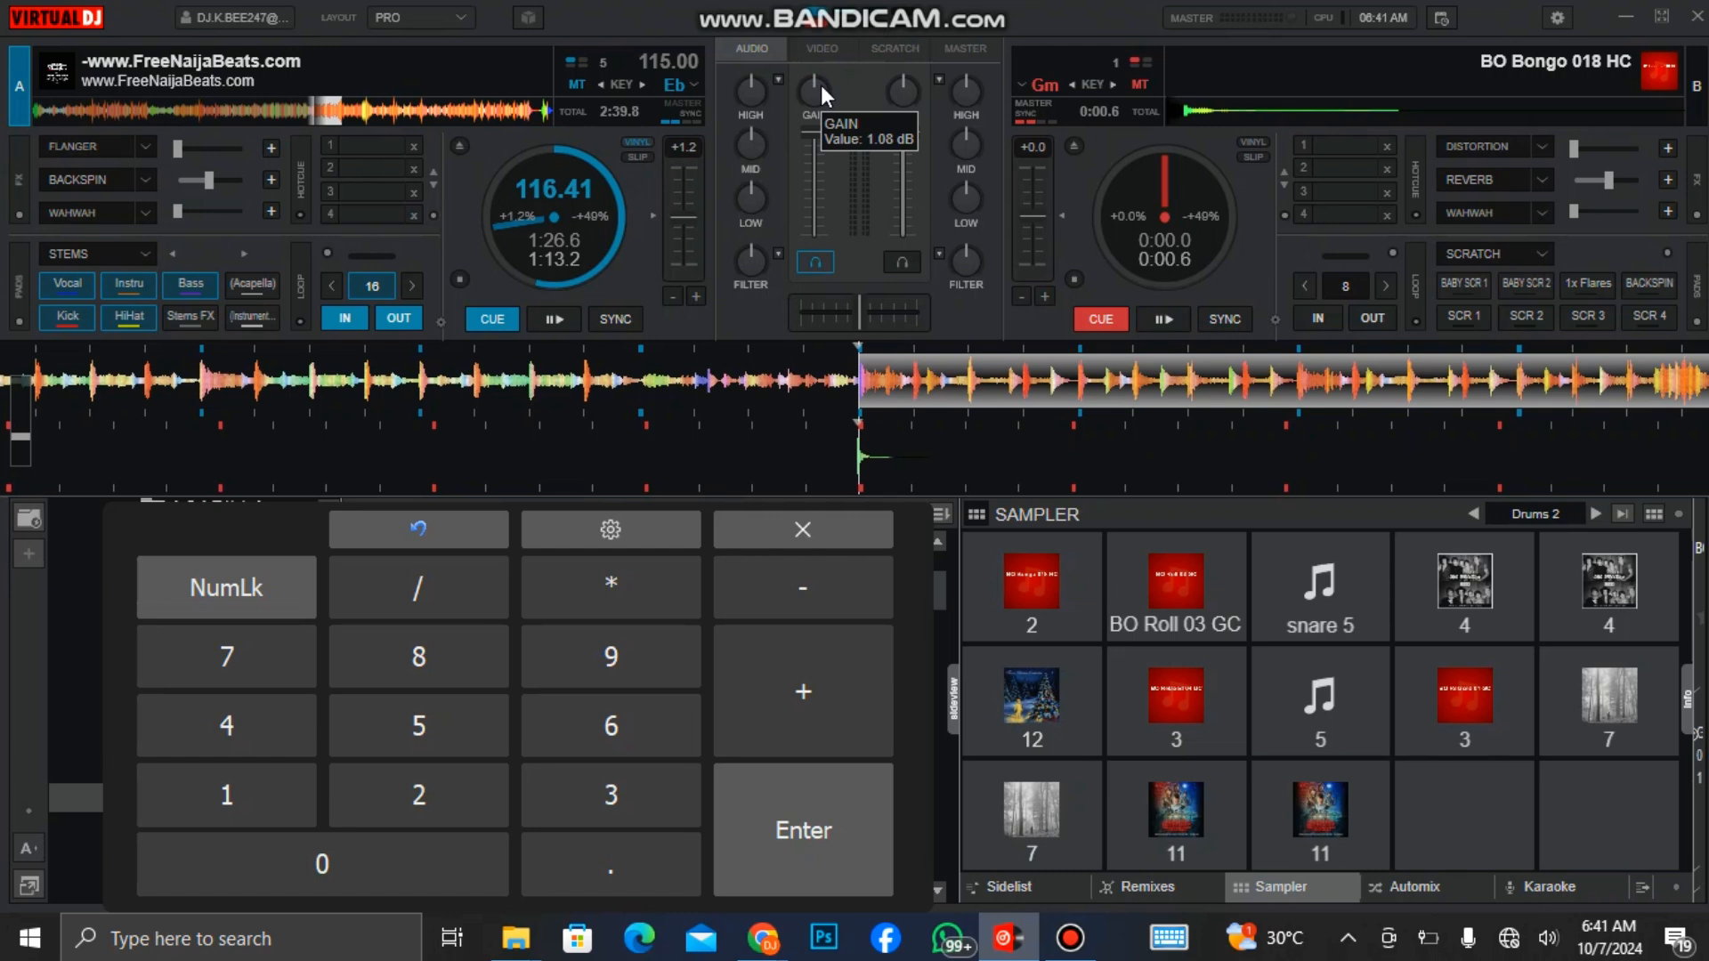
key(space)
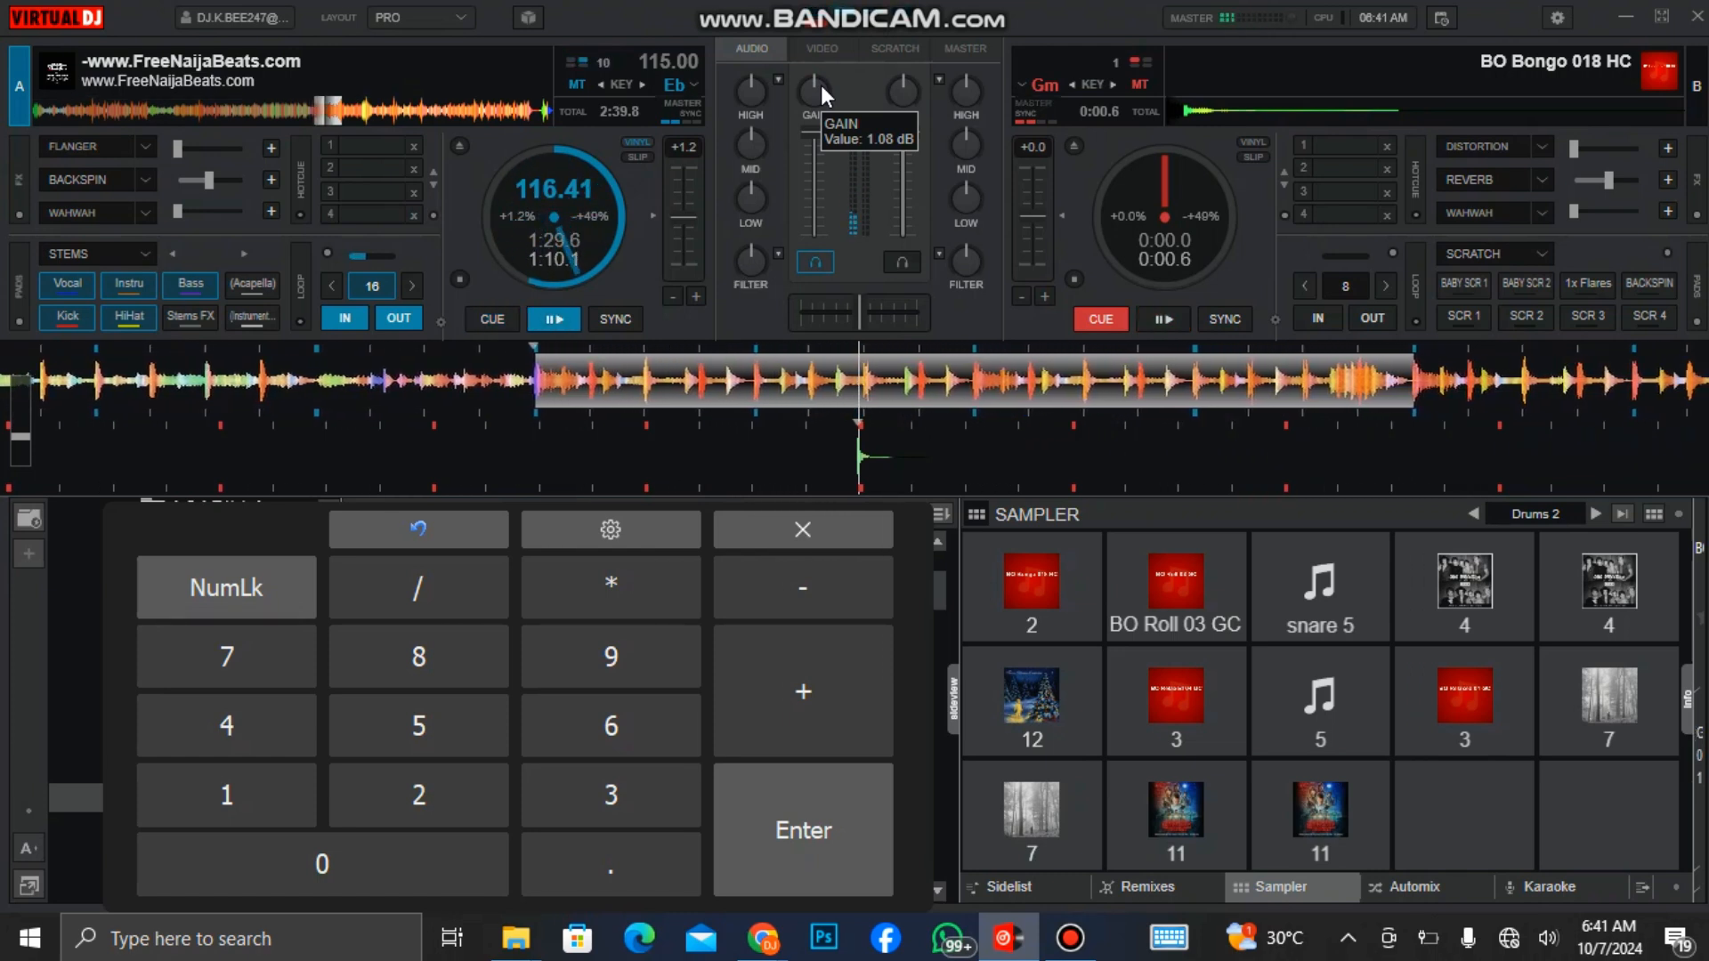
key(KP_Decimal)
key(KP_3)
key(KP_Decimal)
key(KP_Decimal)
key(KP_3)
key(KP_Decimal)
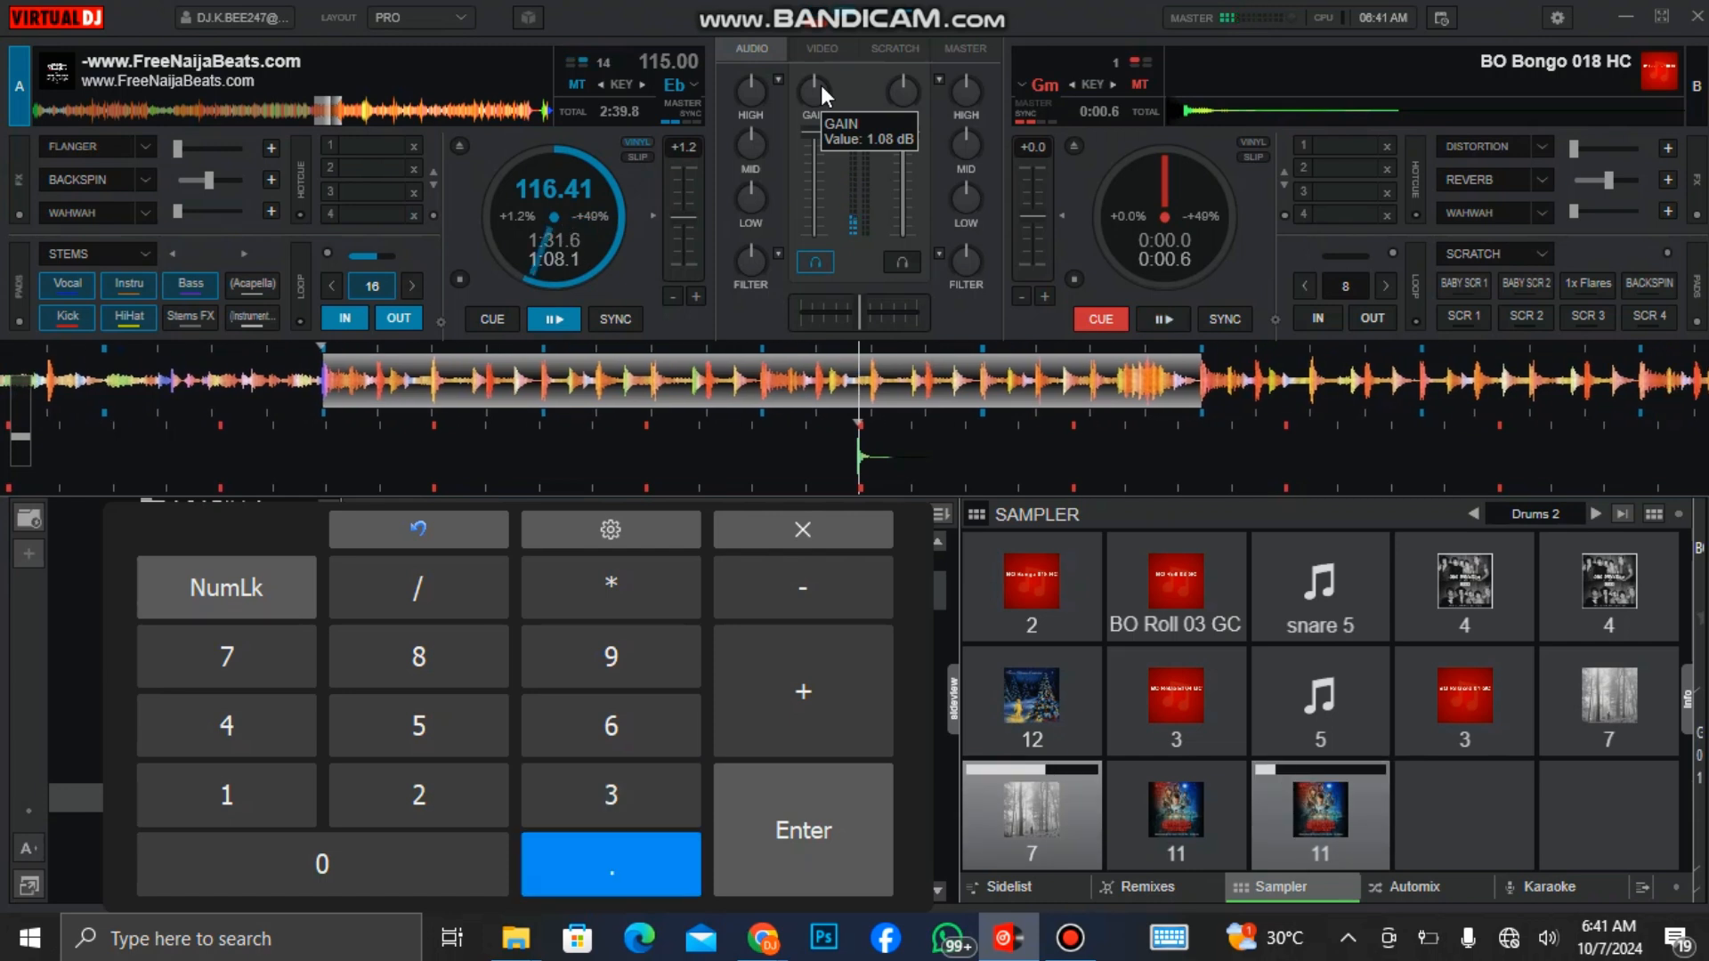
key(KP_3)
key(KP_3)
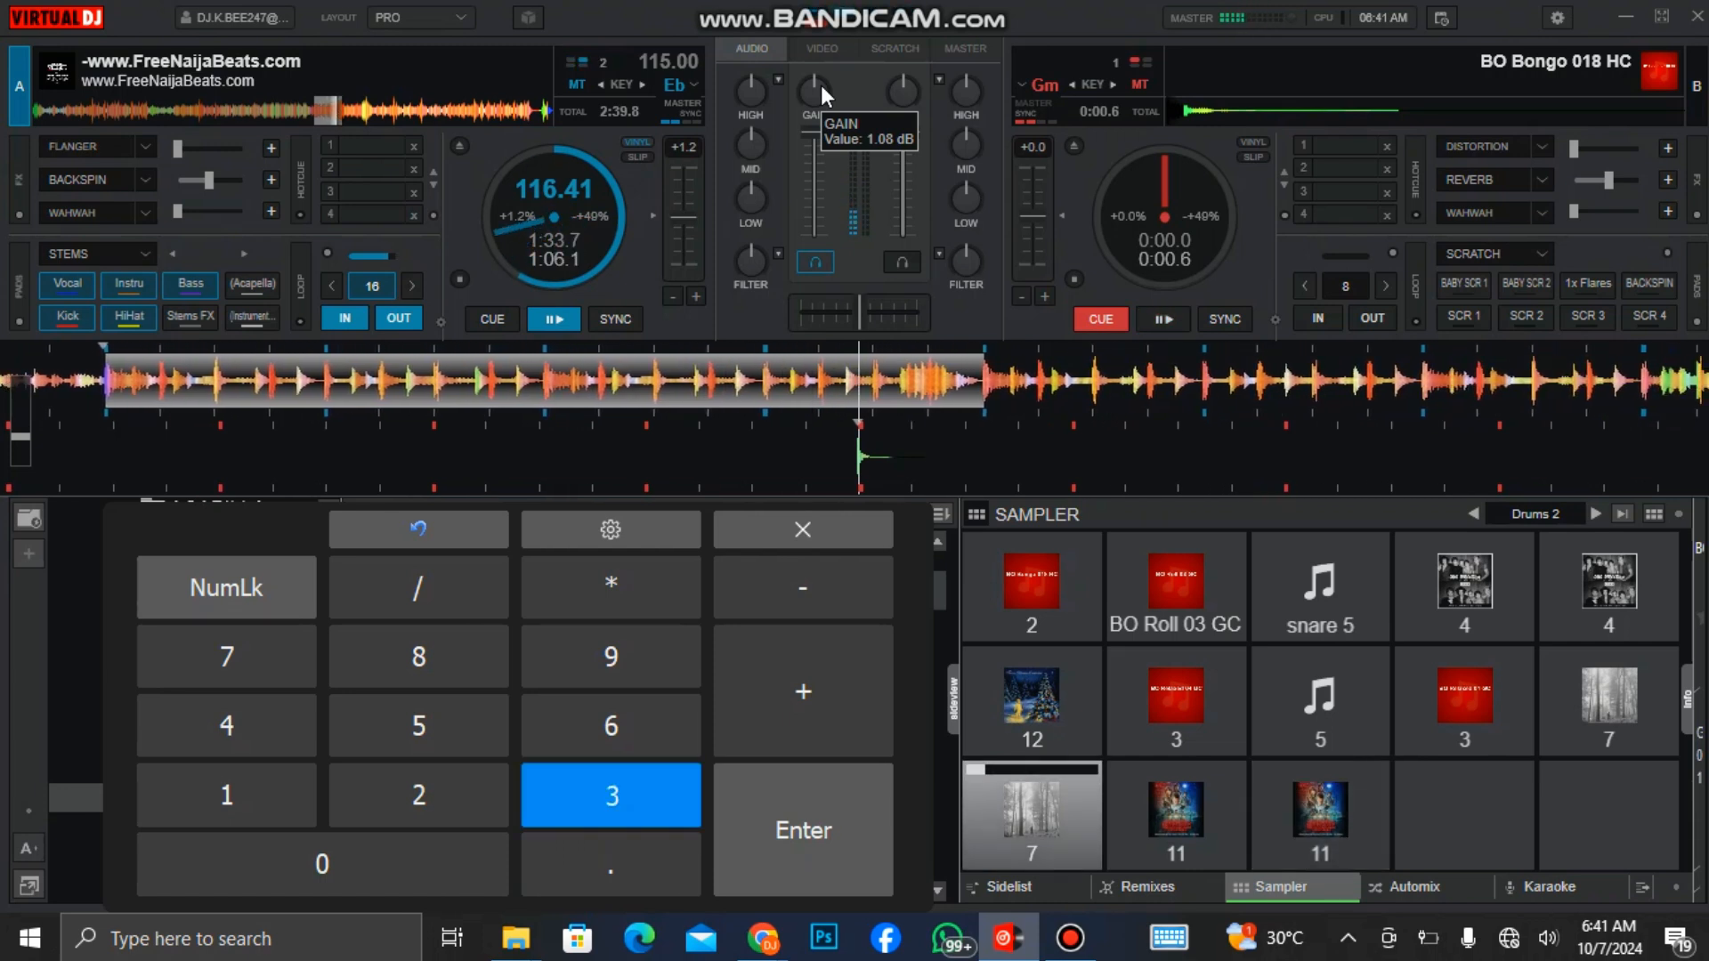
key(KP_Decimal)
key(KP_Decimal)
Play a drum pattern over the deck A loop from the numeric keypad with sample 2, the second sample 3 and third-row sample 7
key(KP_3)
key(KP_Divide)
key(KP_1)
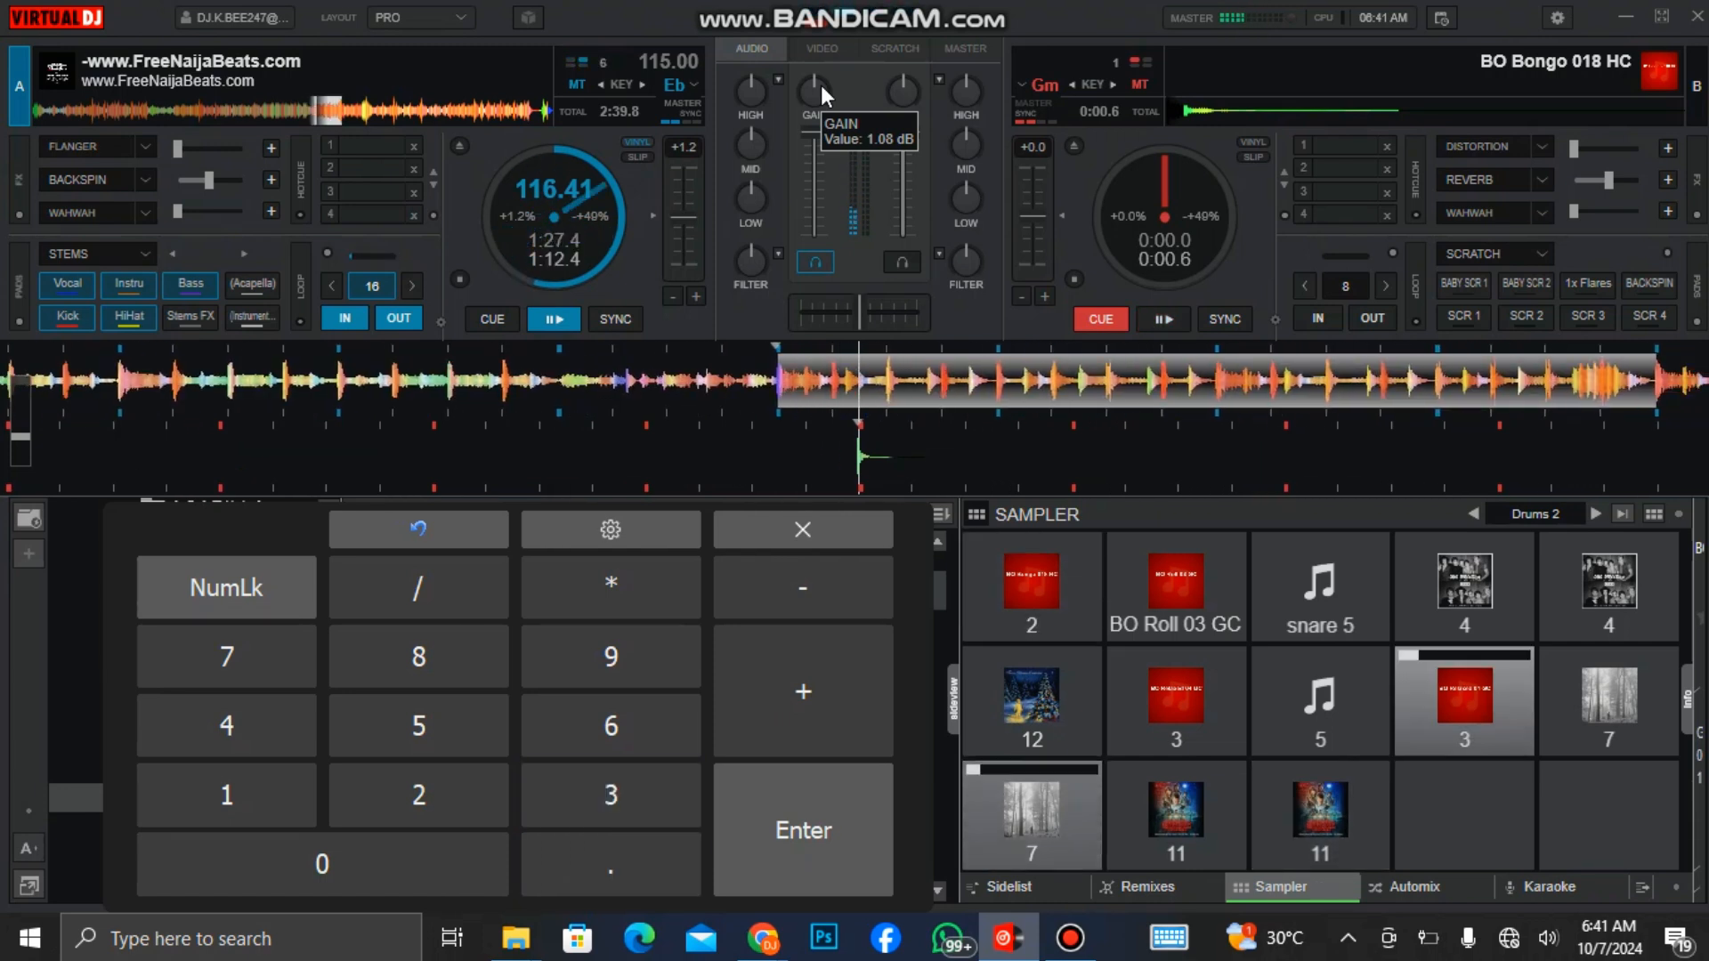
key(KP_3)
key(KP_Divide)
key(KP_1)
key(KP_Divide)
key(KP_1)
key(KP_3)
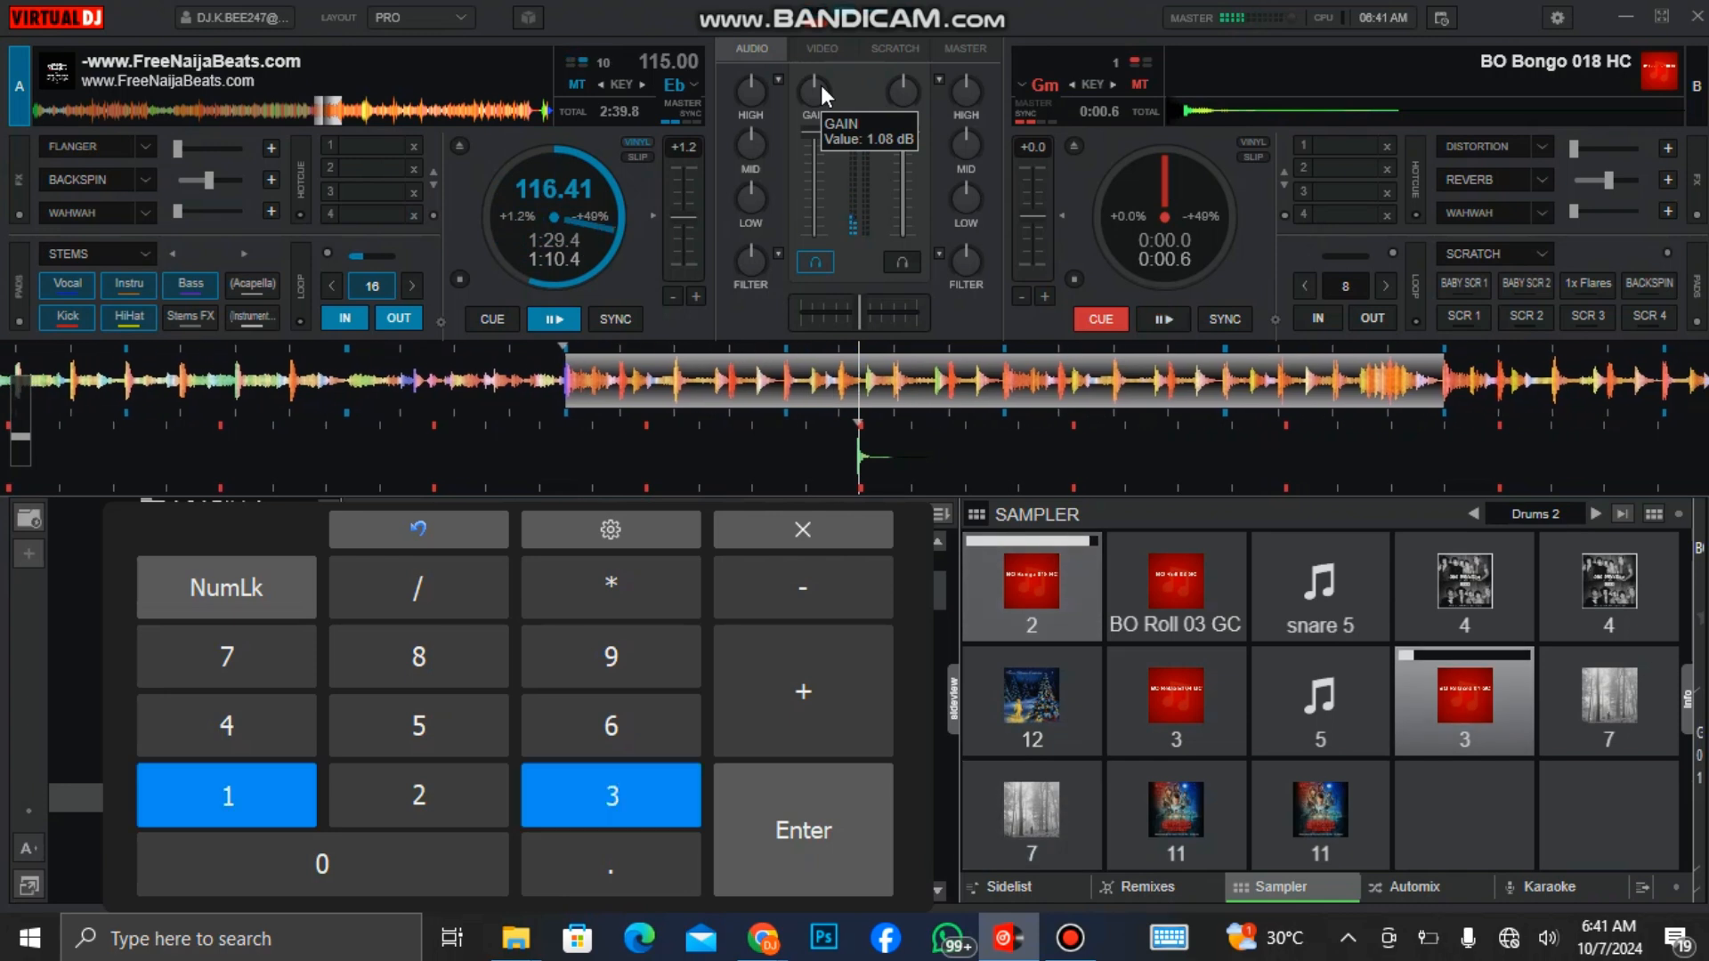
key(KP_Divide)
key(KP_3)
key(KP_1)
key(KP_3)
key(KP_1)
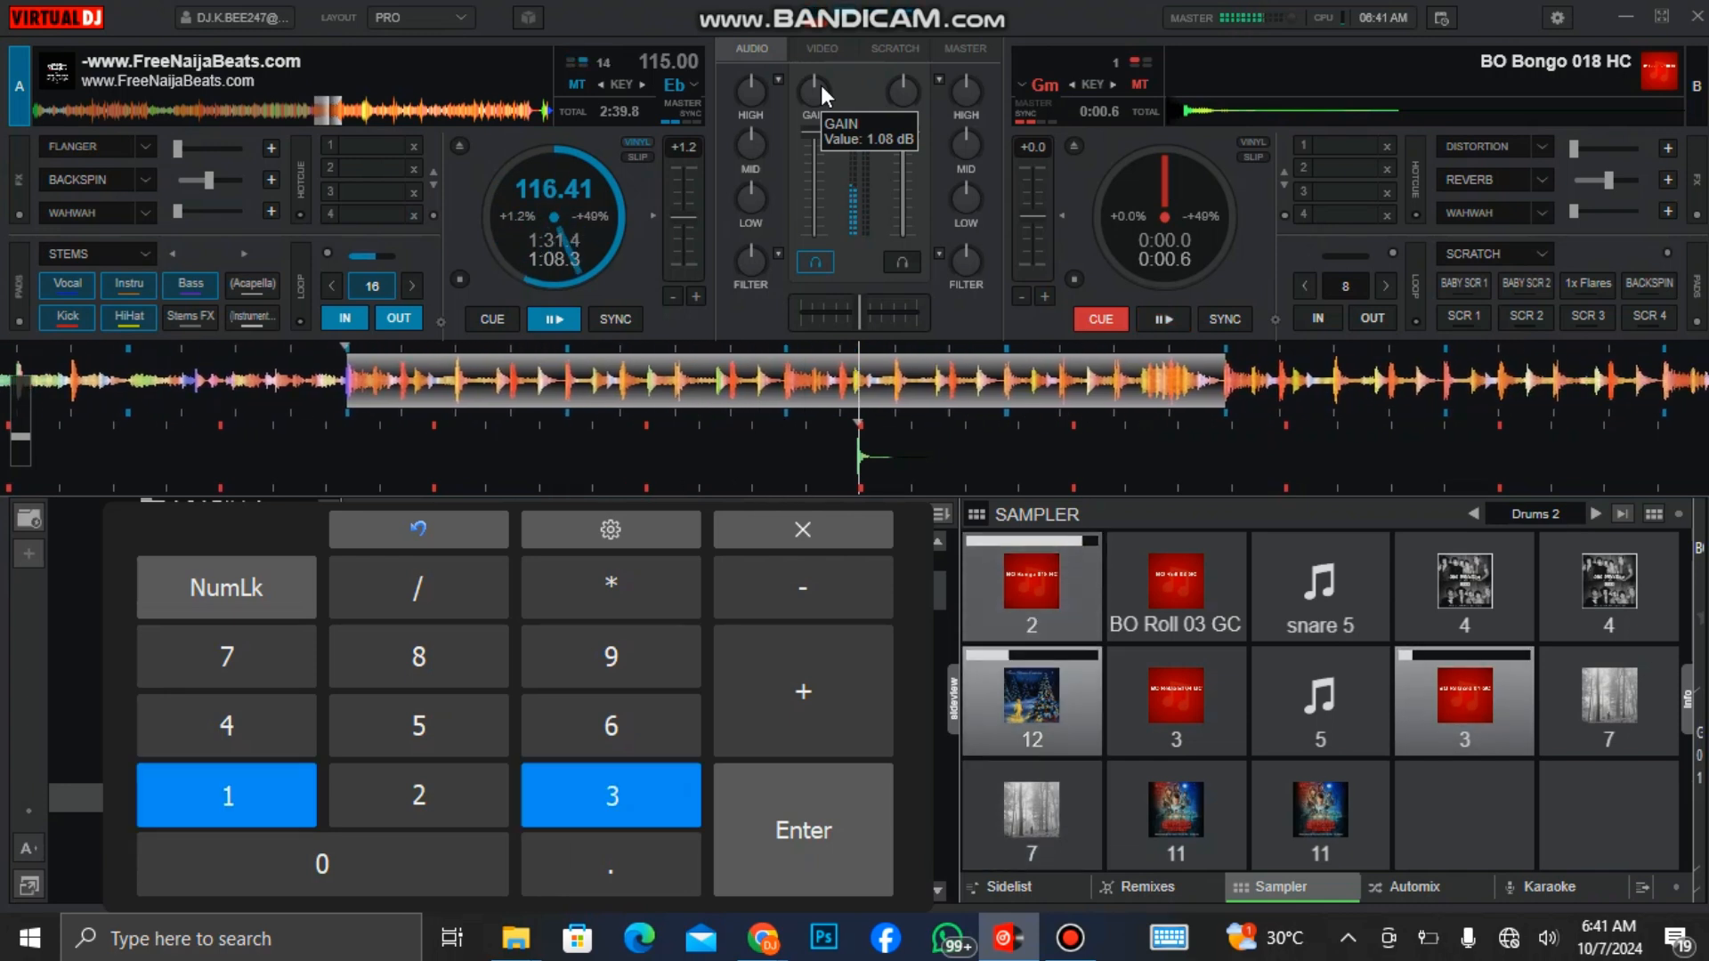
Switch the numeric keypad pattern over the deck A loop to second-row sample 5, the samples 11 and both samples 7
key(KP_3)
key(KP_Decimal)
key(KP_0)
key(KP_6)
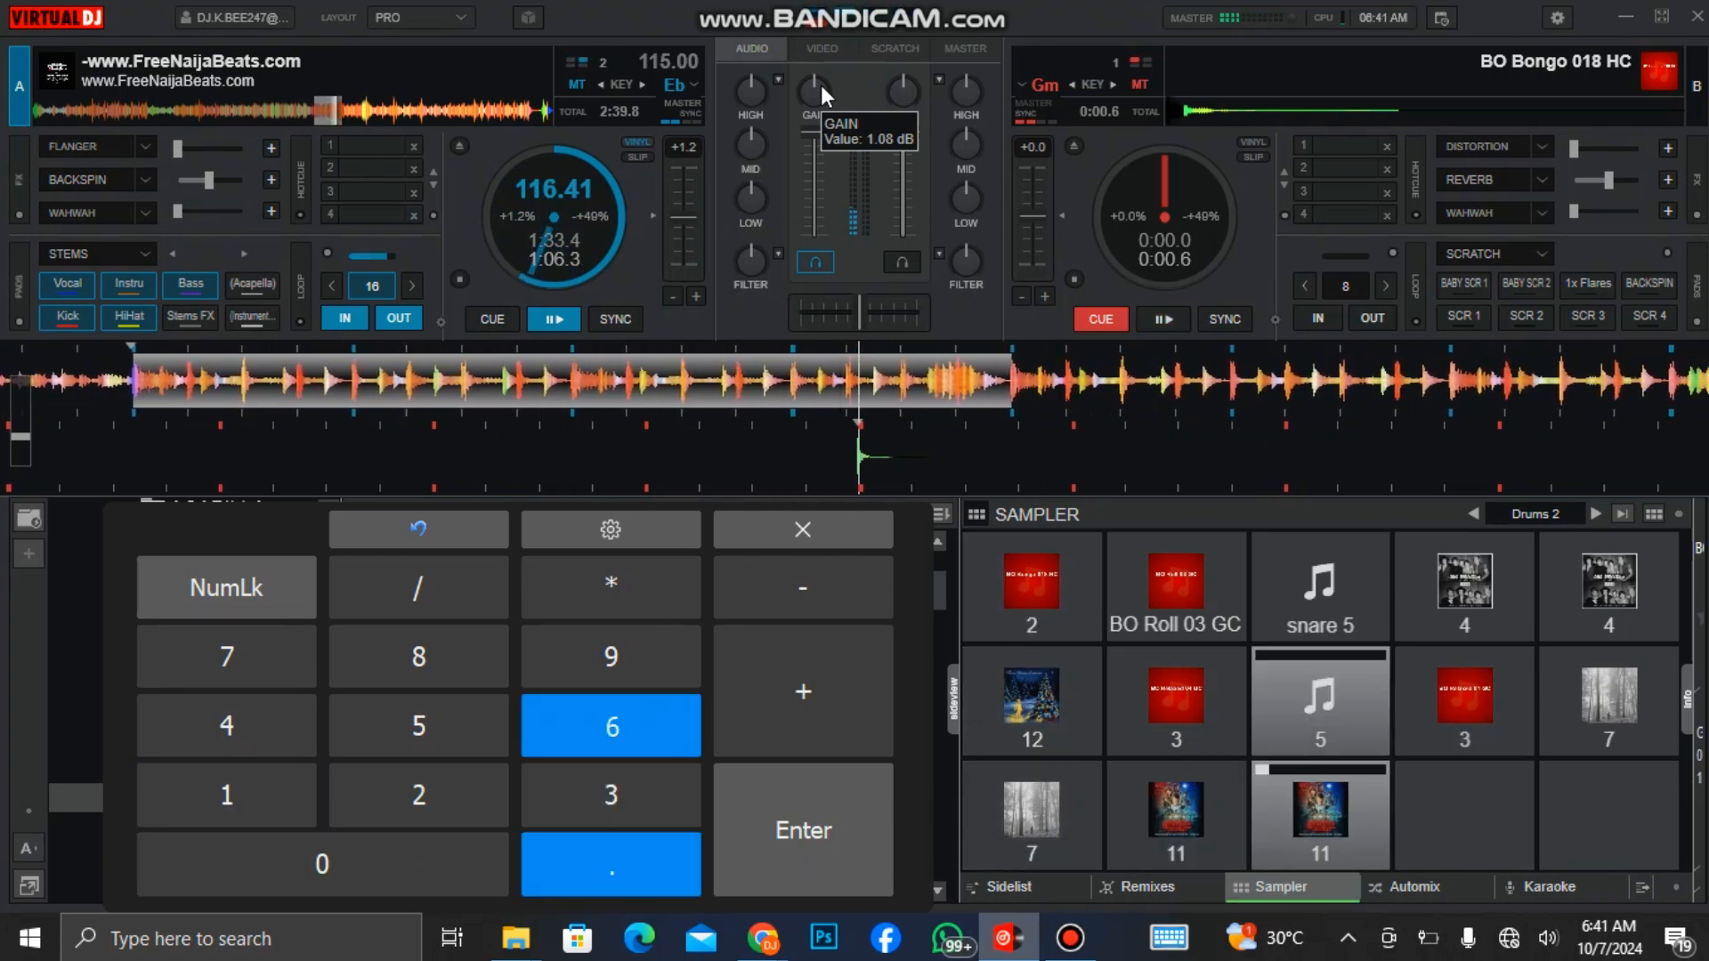
key(KP_2)
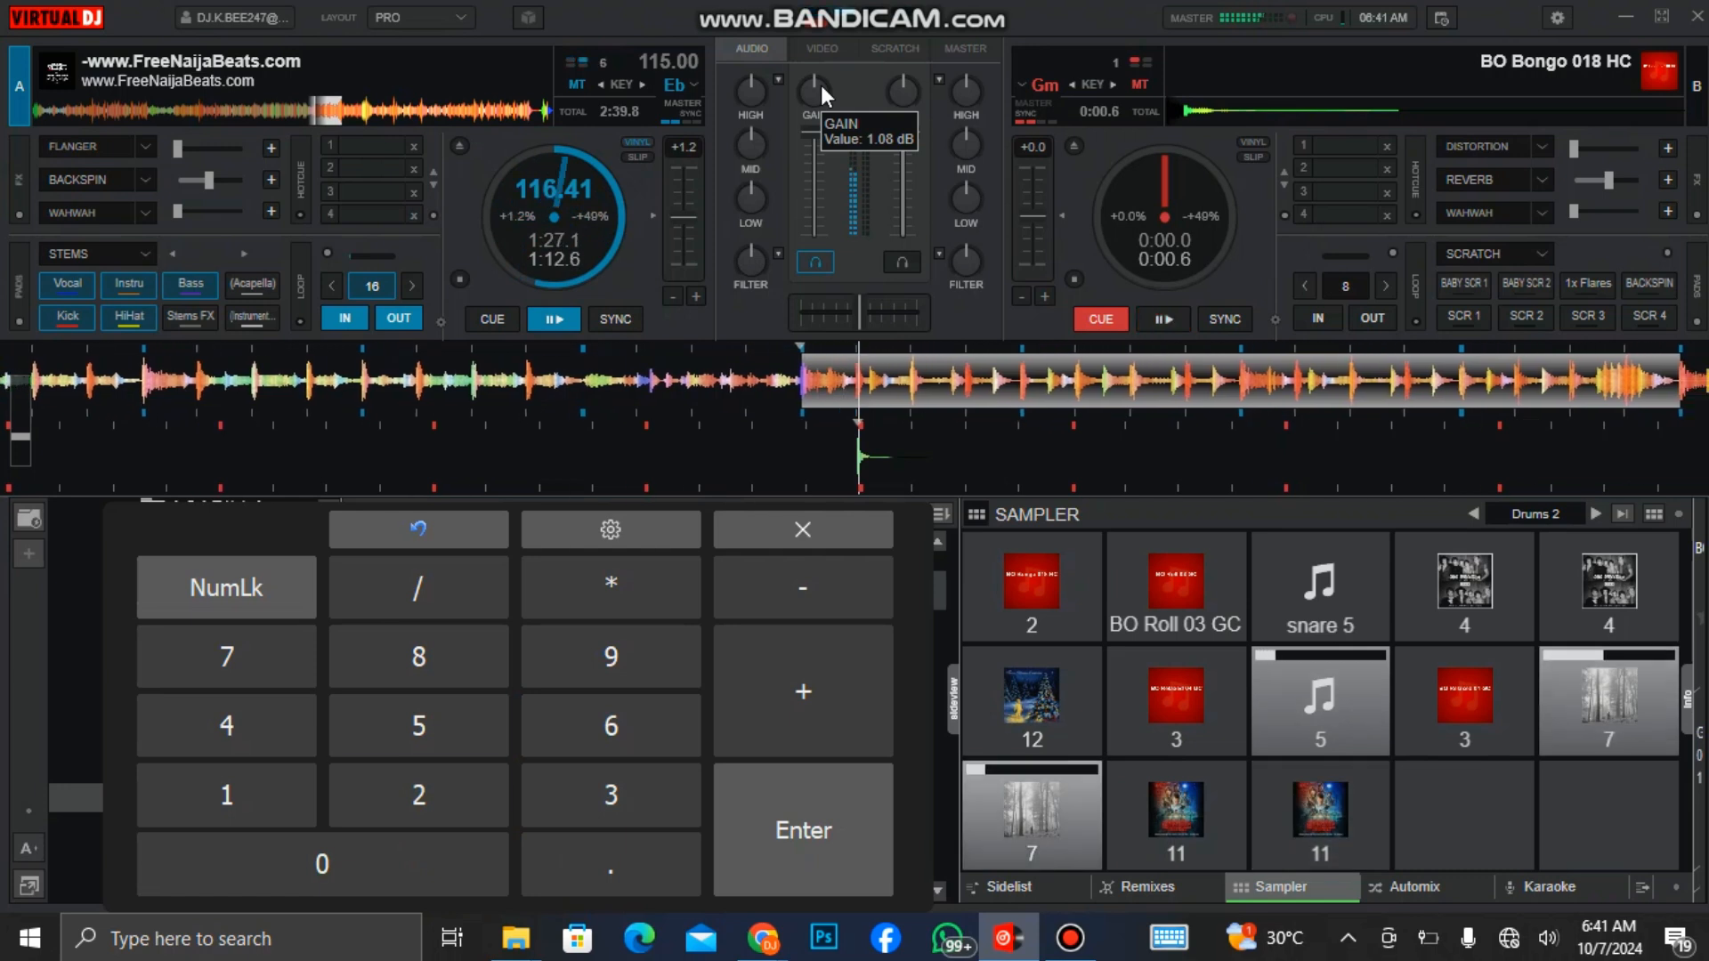
key(KP_Decimal)
key(KP_6)
key(KP_3)
key(KP_6)
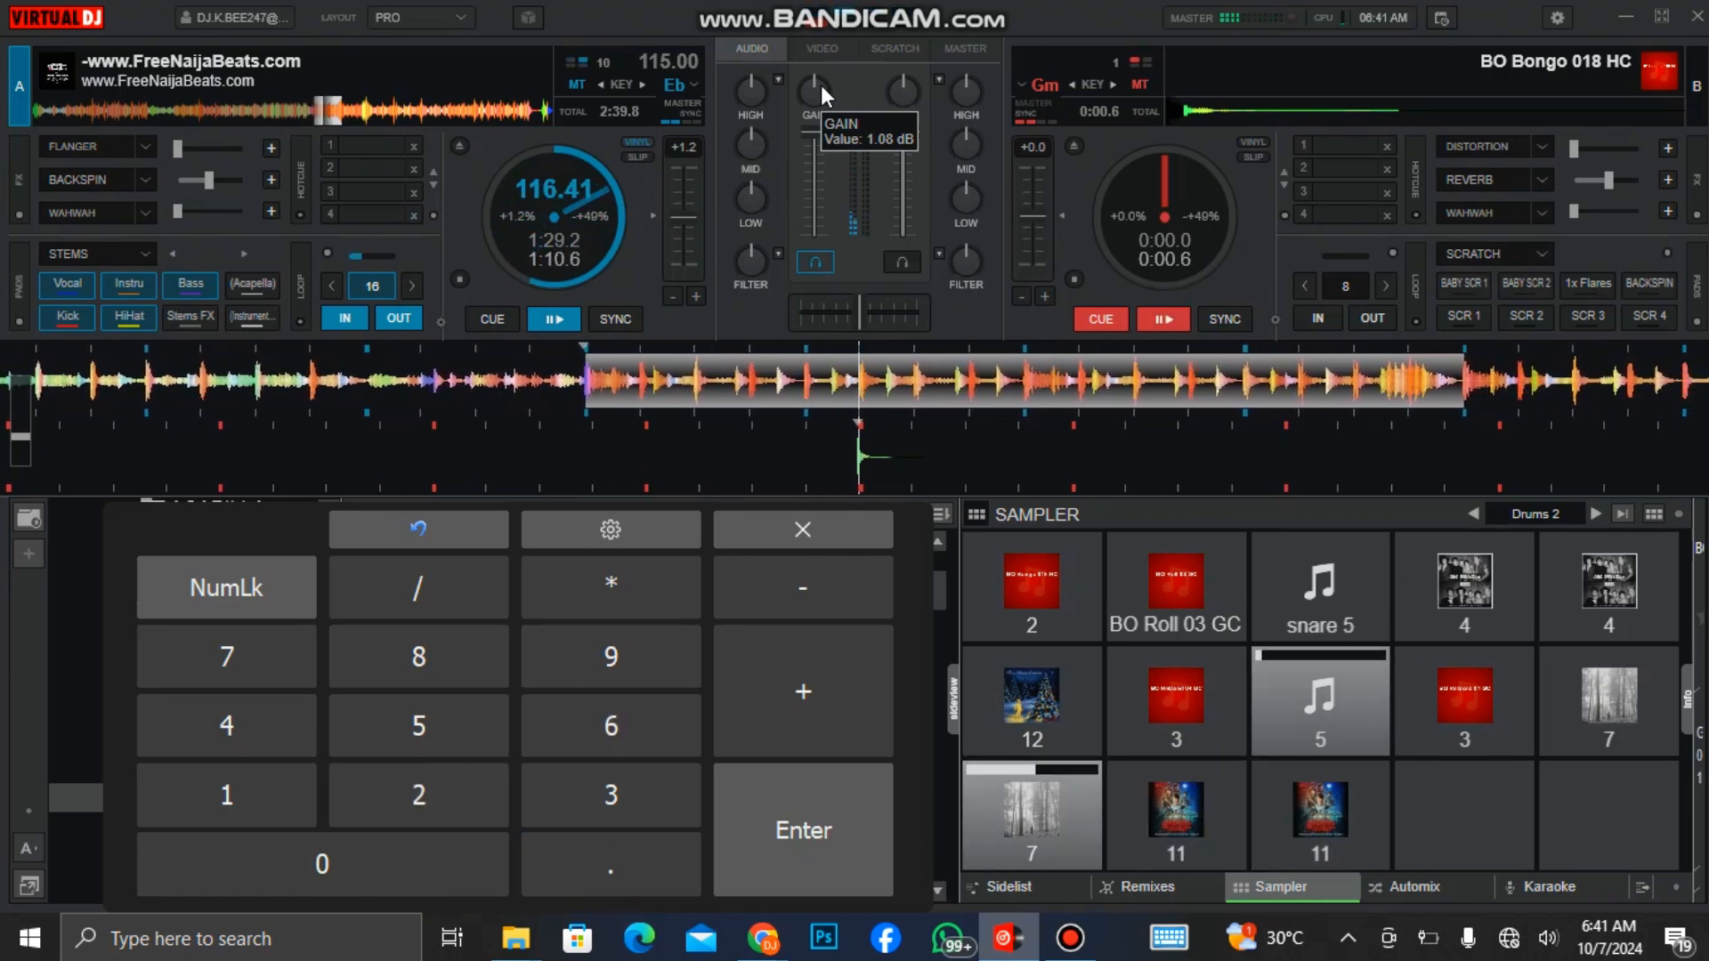
Continue drumming over the deck A loop from the numeric keypad with second-row sample 5, third-row sample 7 and the second sample 11
key(KP_3)
key(KP_6)
key(KP_6)
key(KP_Decimal)
key(KP_6)
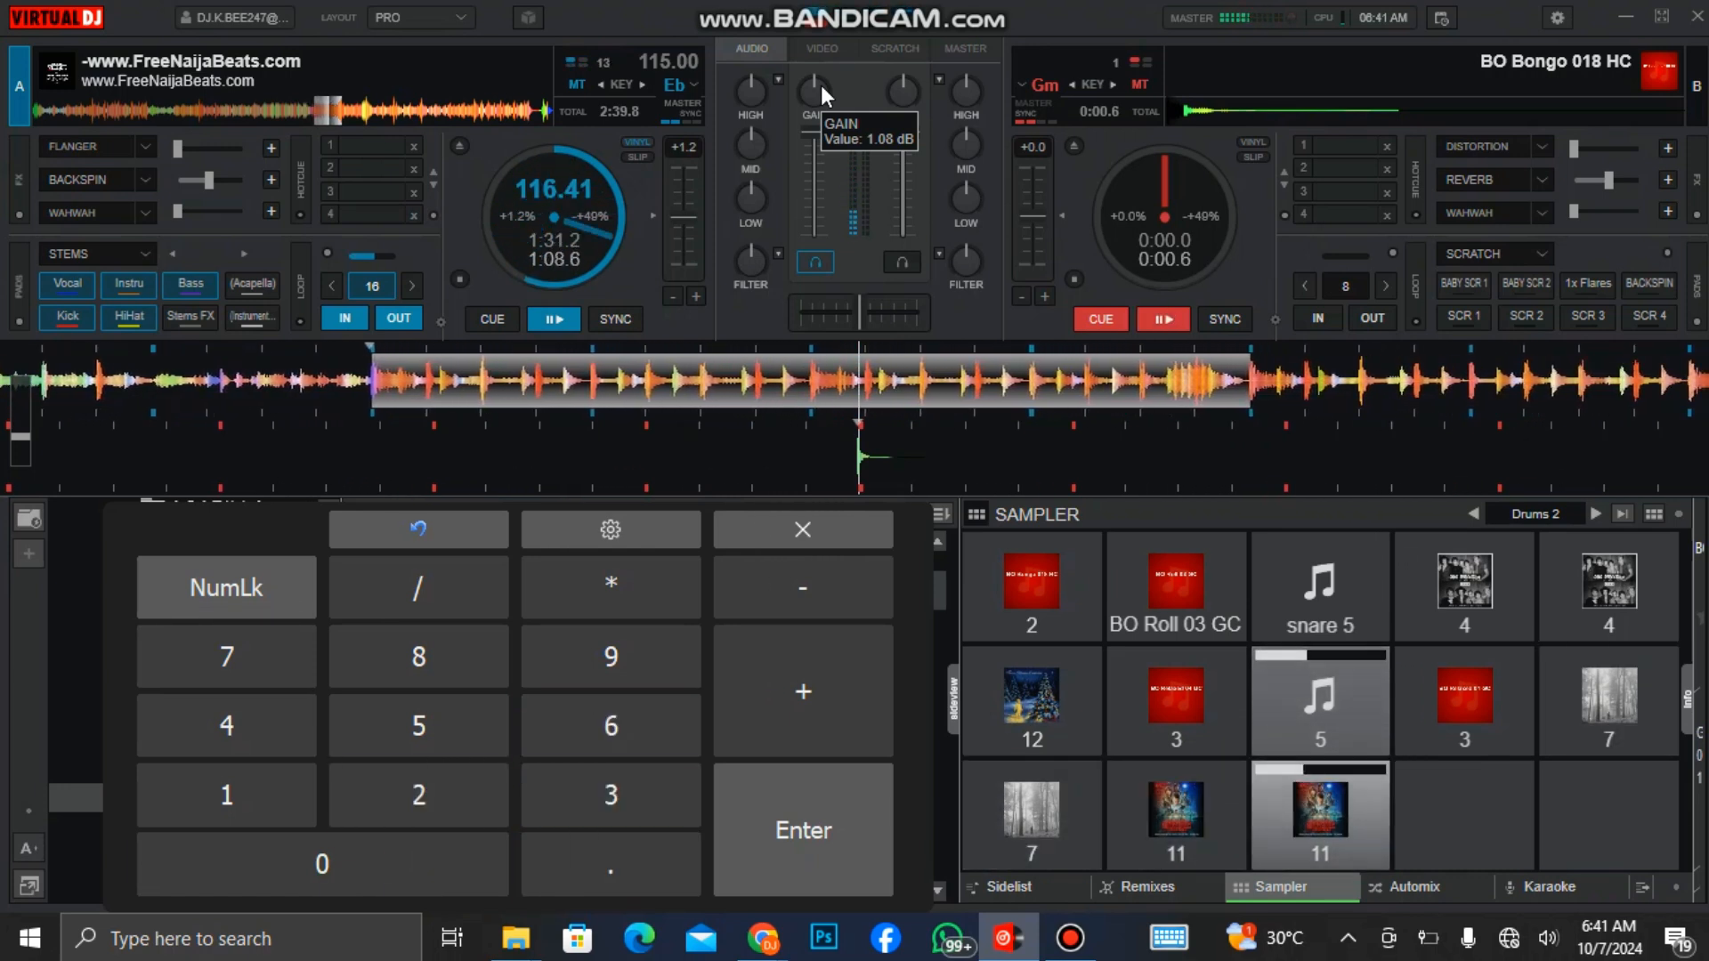
key(KP_3)
key(KP_Decimal)
key(KP_3)
Play a drum pattern over the deck A loop from the numeric keypad with sample 12, the first sample 3 and the second sample 4
key(KP_5)
key(KP_4)
key(KP_9)
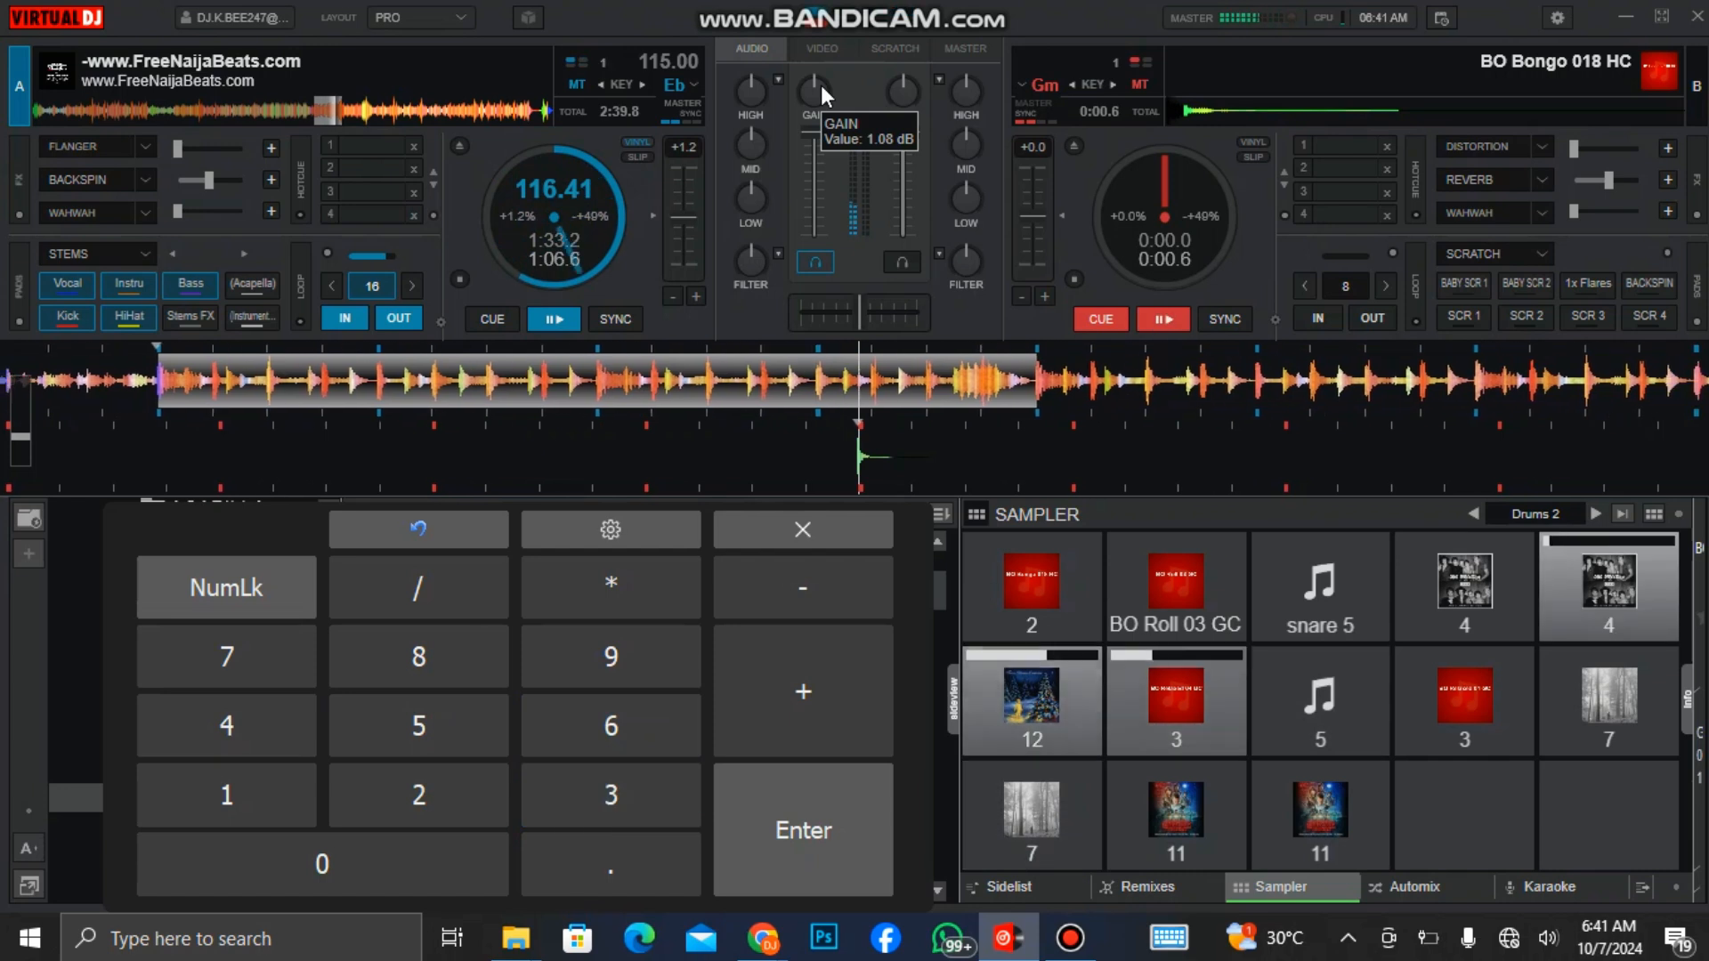
key(KP_5)
key(KP_4)
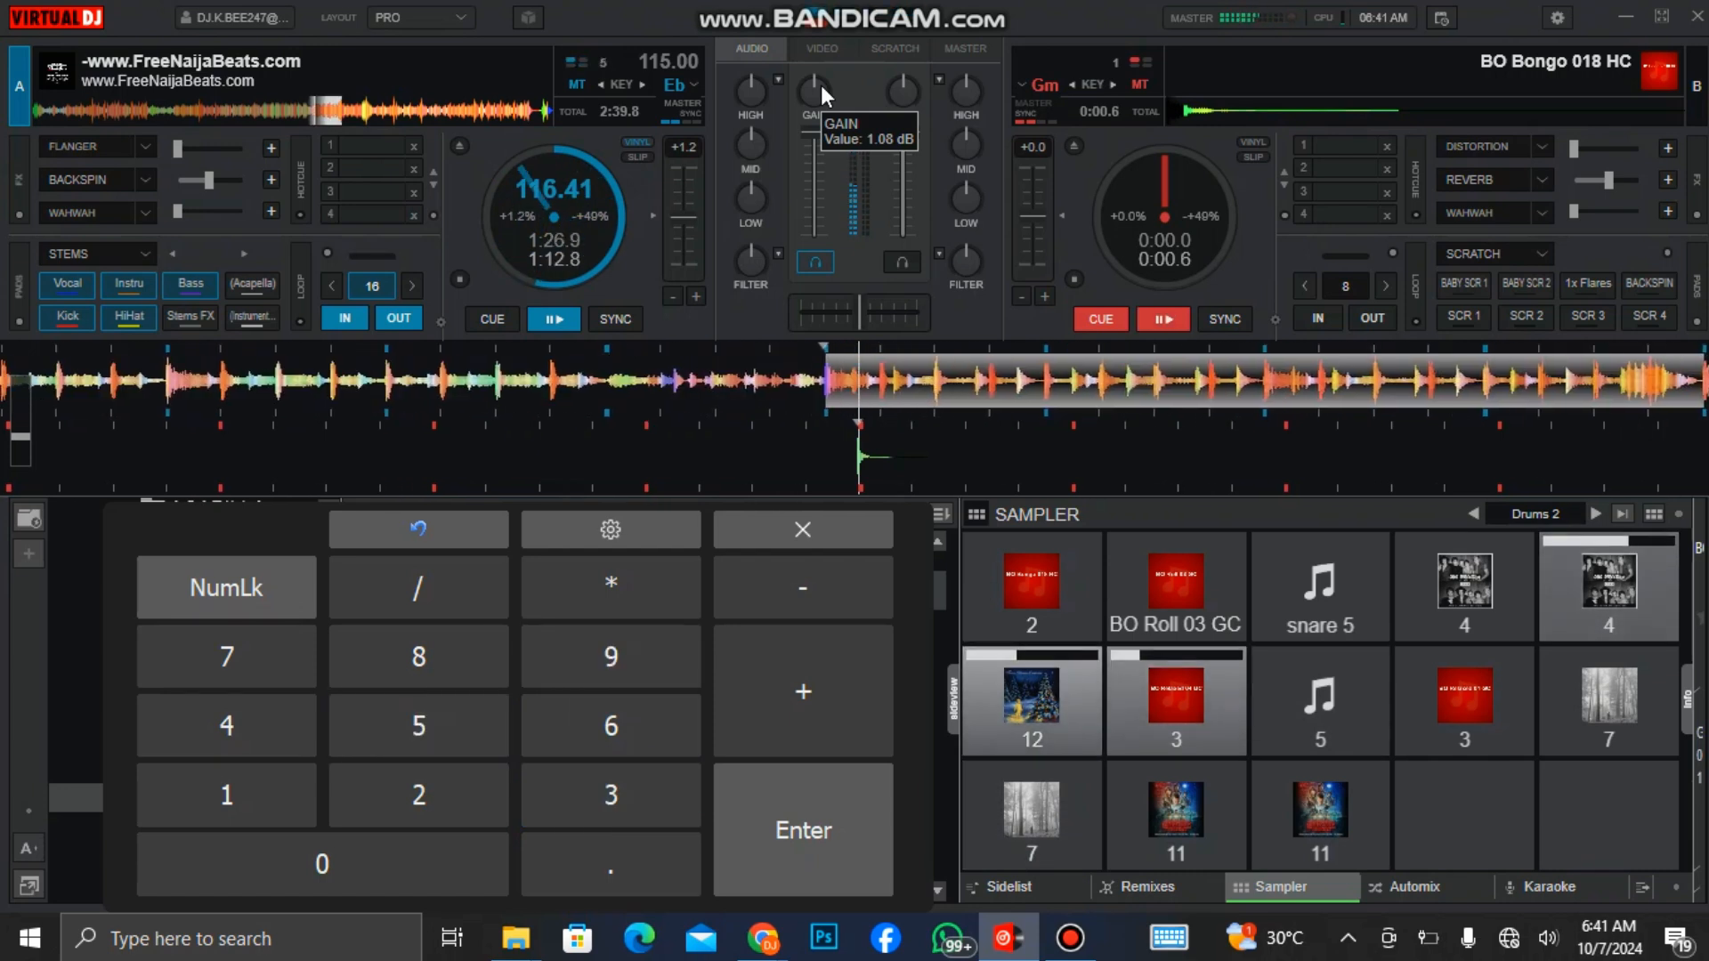
key(KP_4)
key(KP_4)
key(KP_4)
key(KP_4)
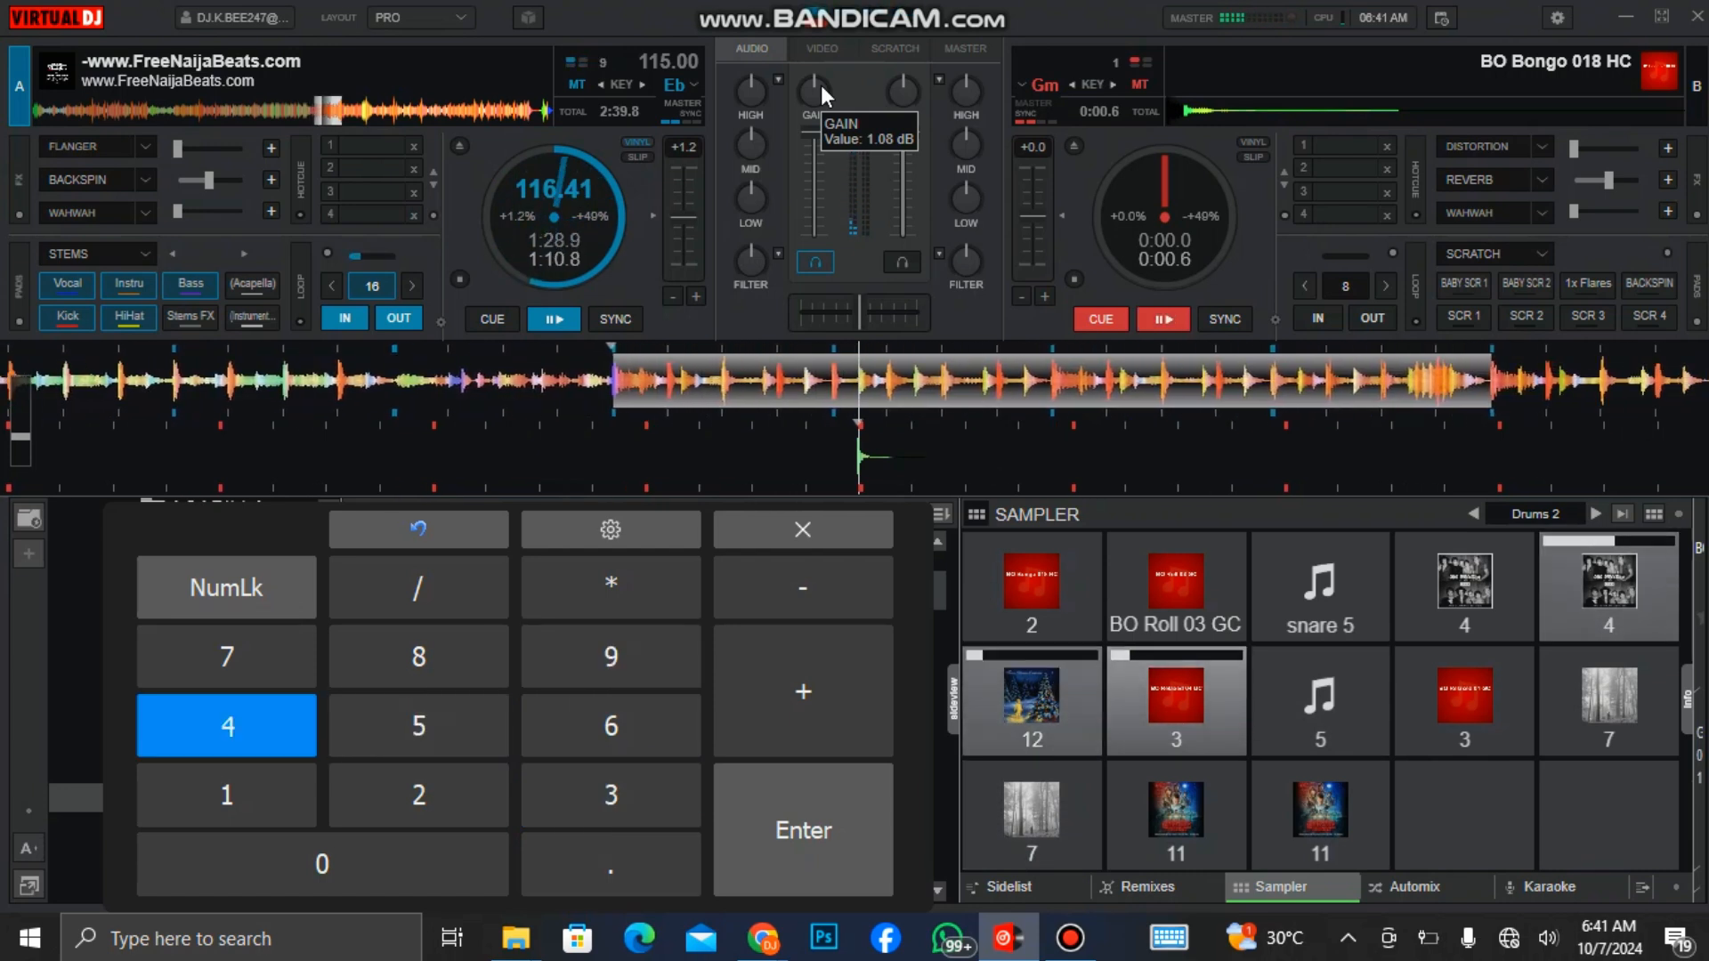
Play second-row sample 7 and both samples 4 of Drums 2 over the deck A loop from the numeric keypad
key(KP_0)
key(KP_2)
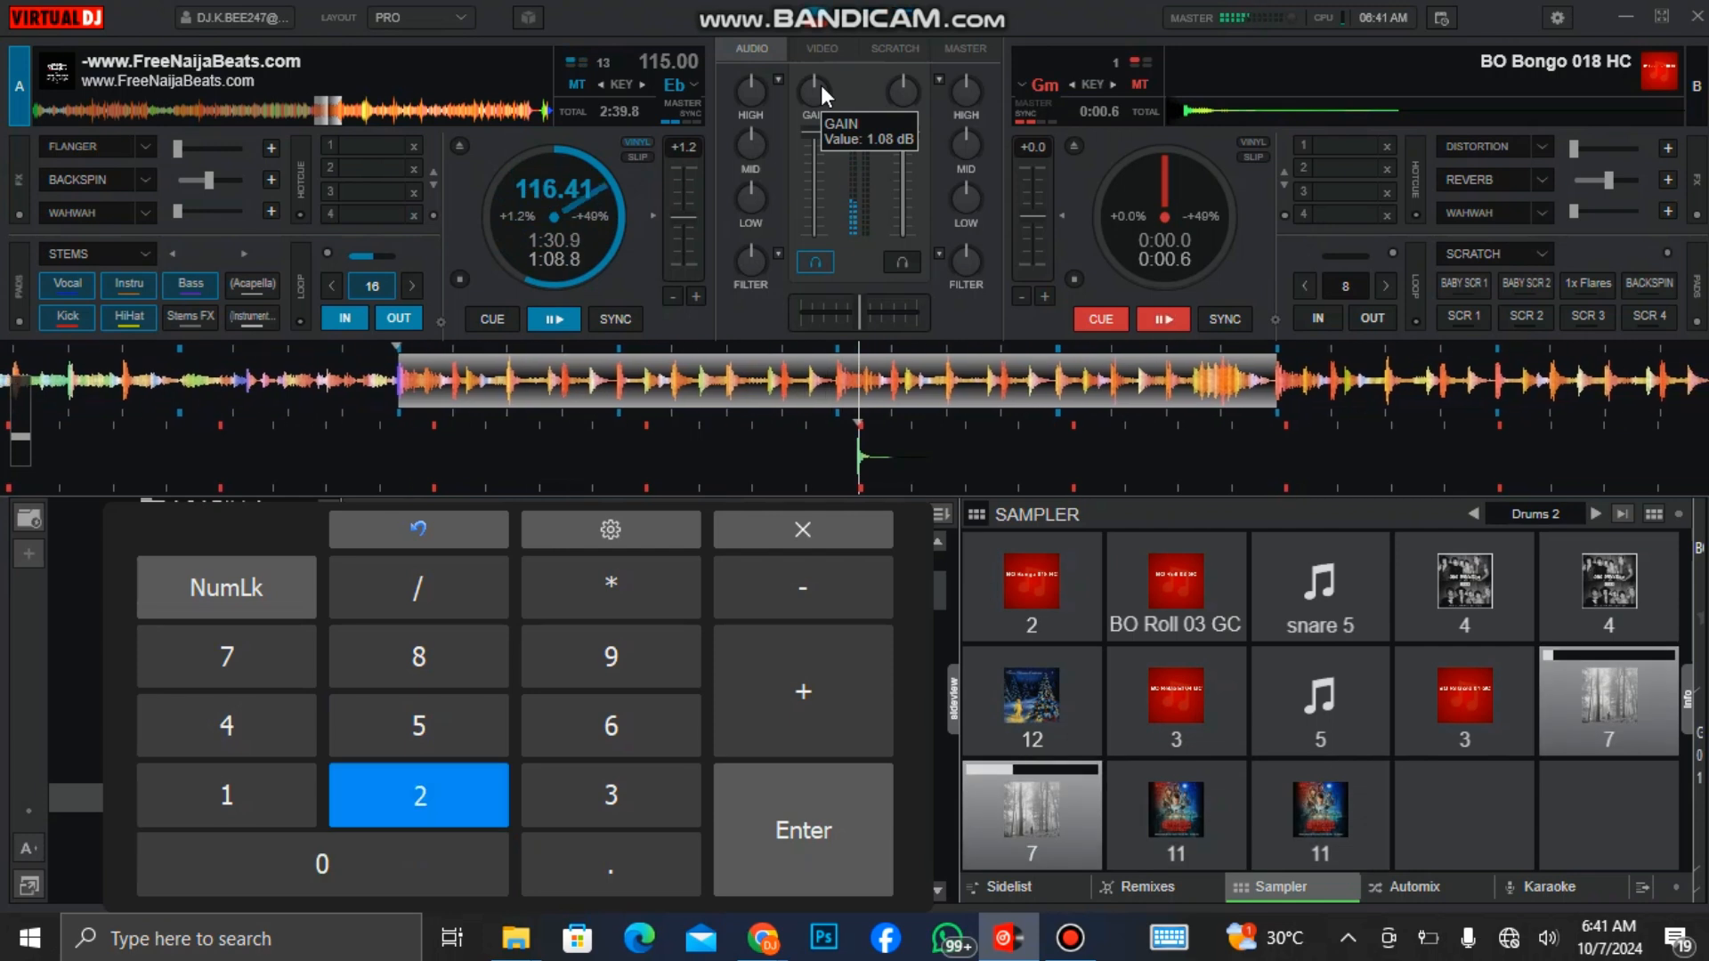
key(KP_5)
key(KP_8)
key(KP_9)
key(KP_9)
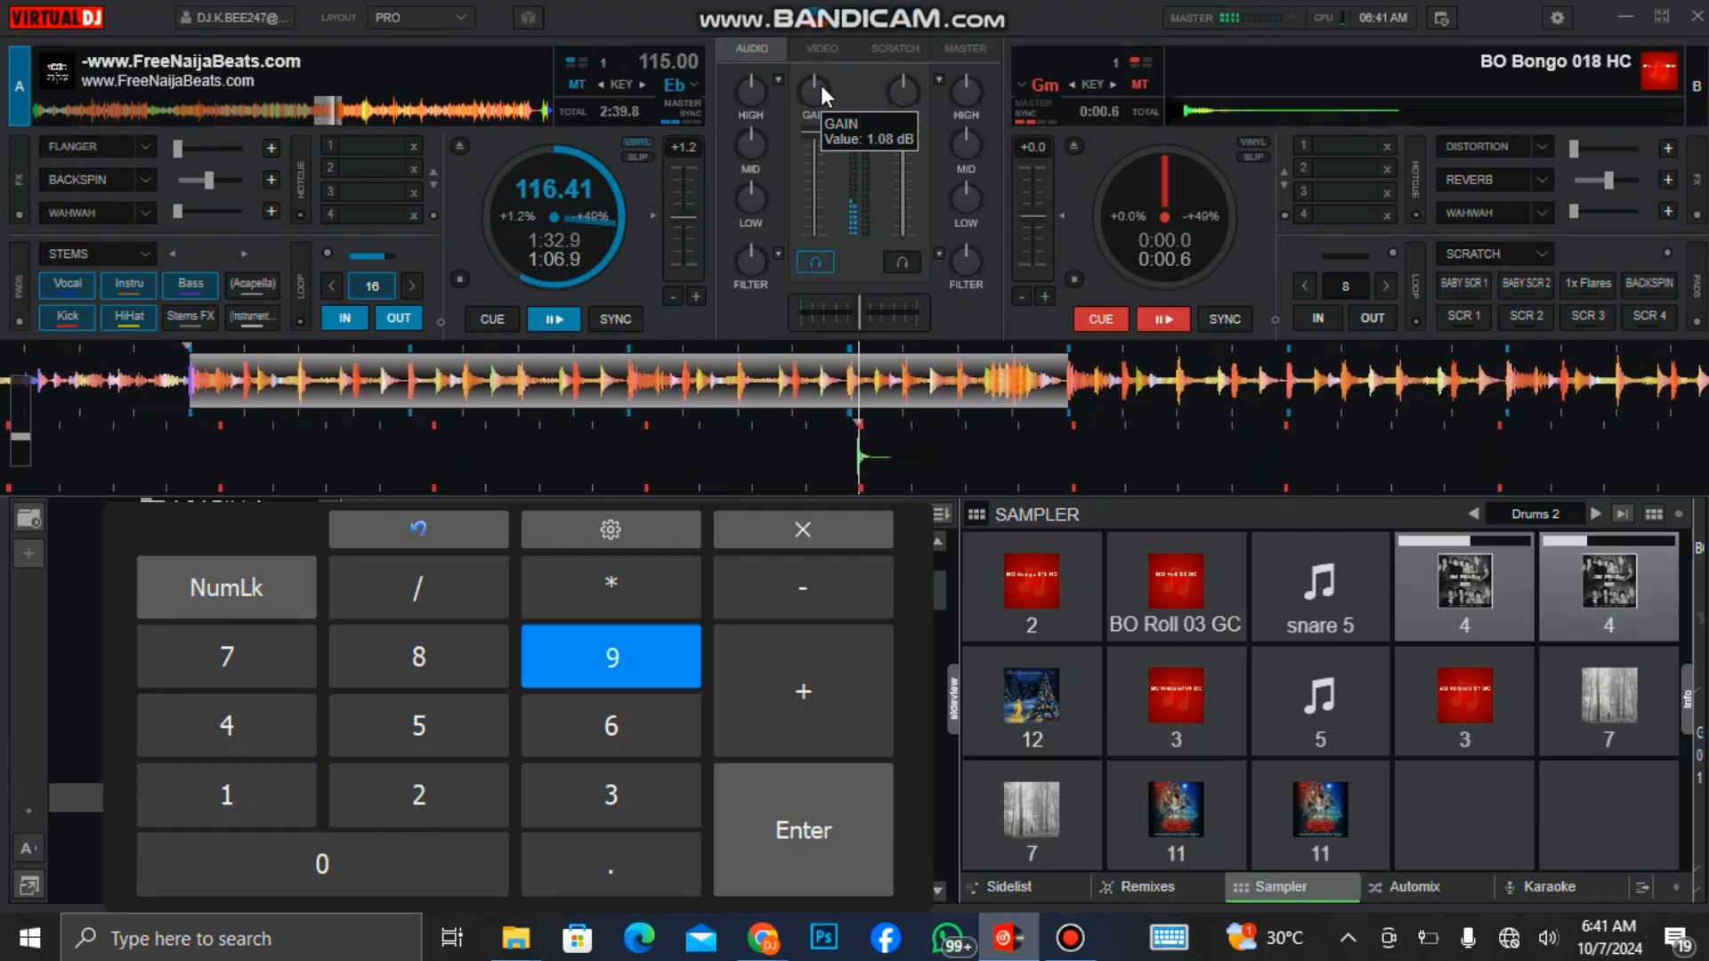
key(KP_9)
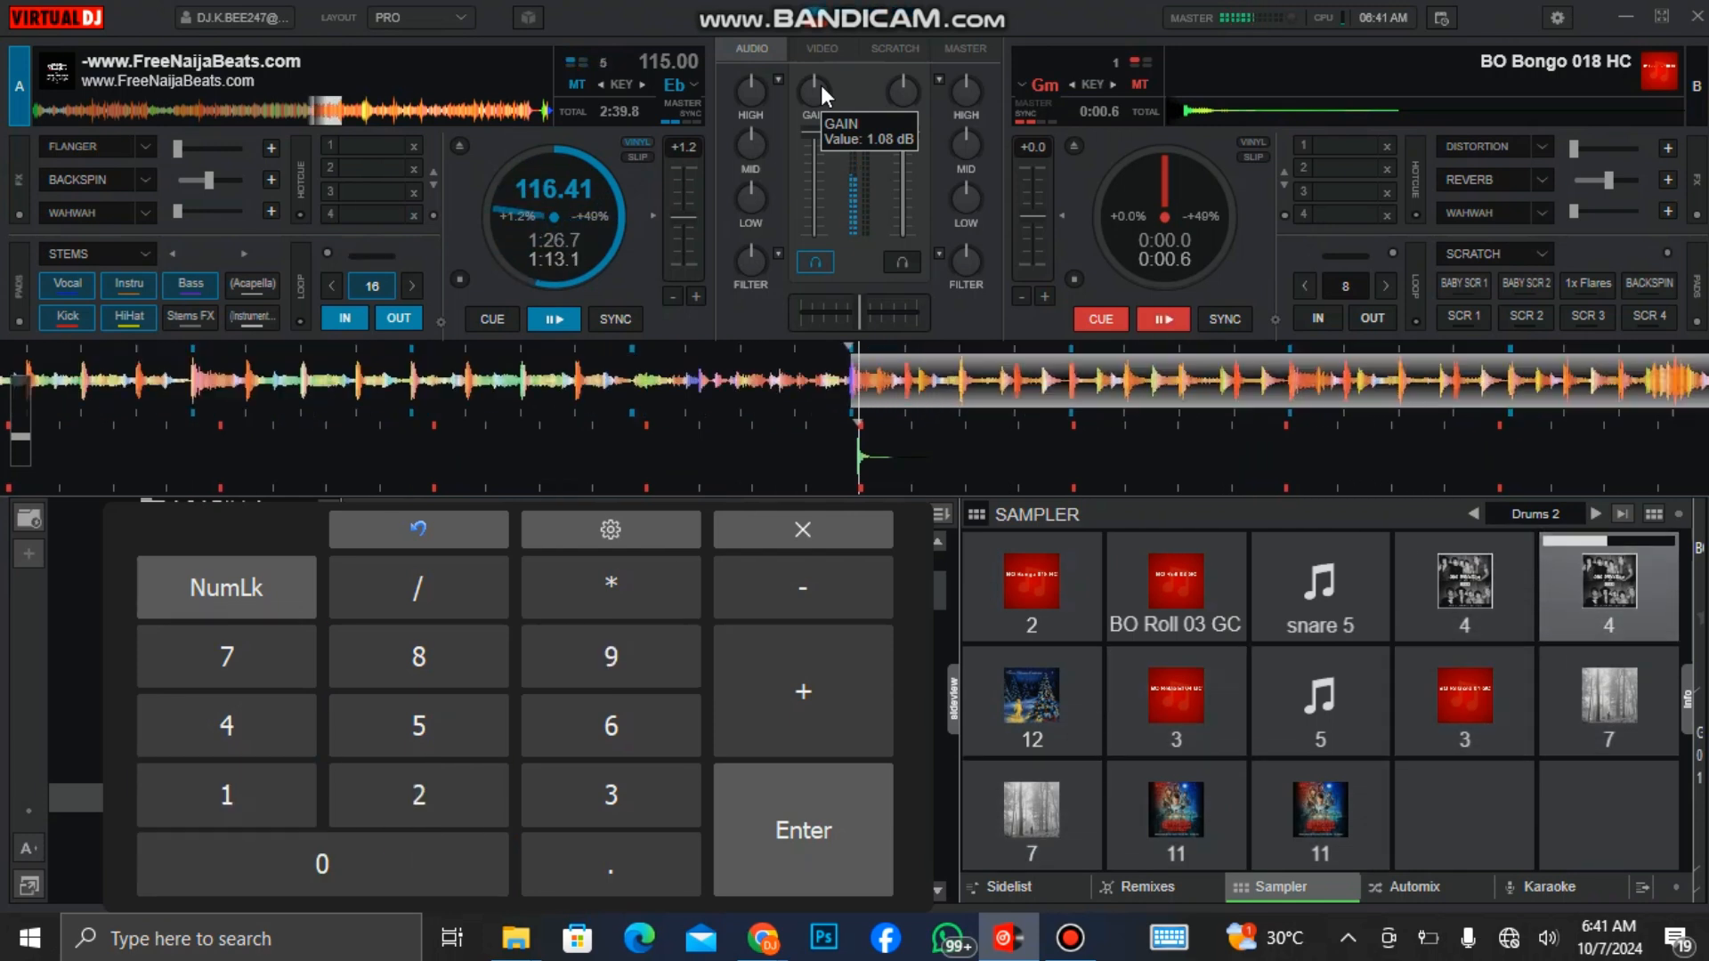